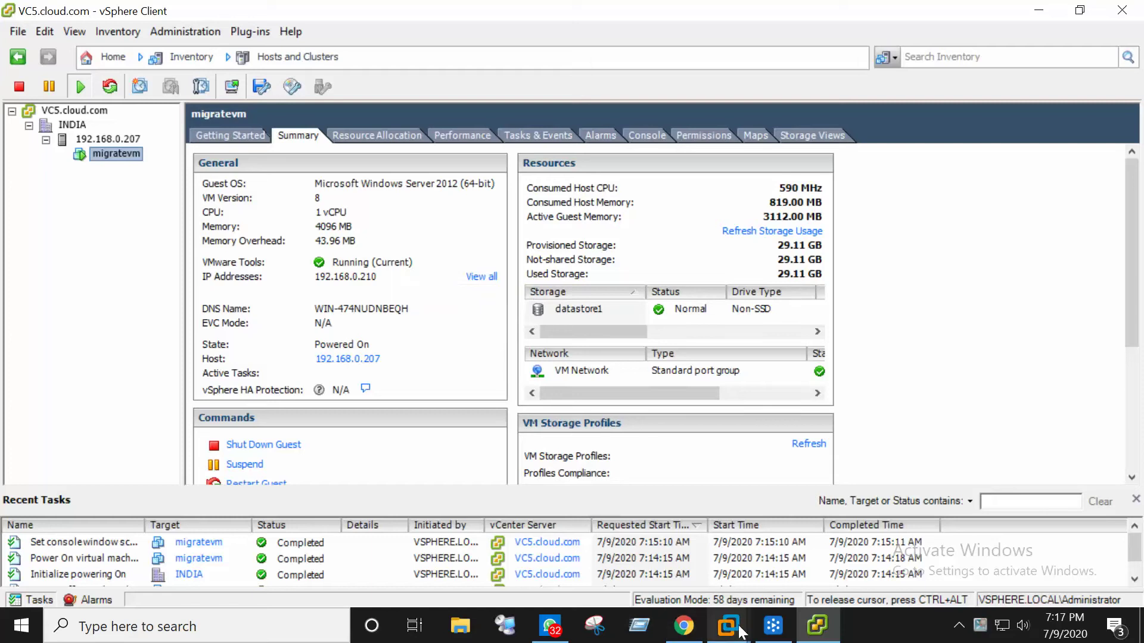
Switch to the AWS Management Console in Chrome, search the services for "migr", and clear the search.
click(705, 625)
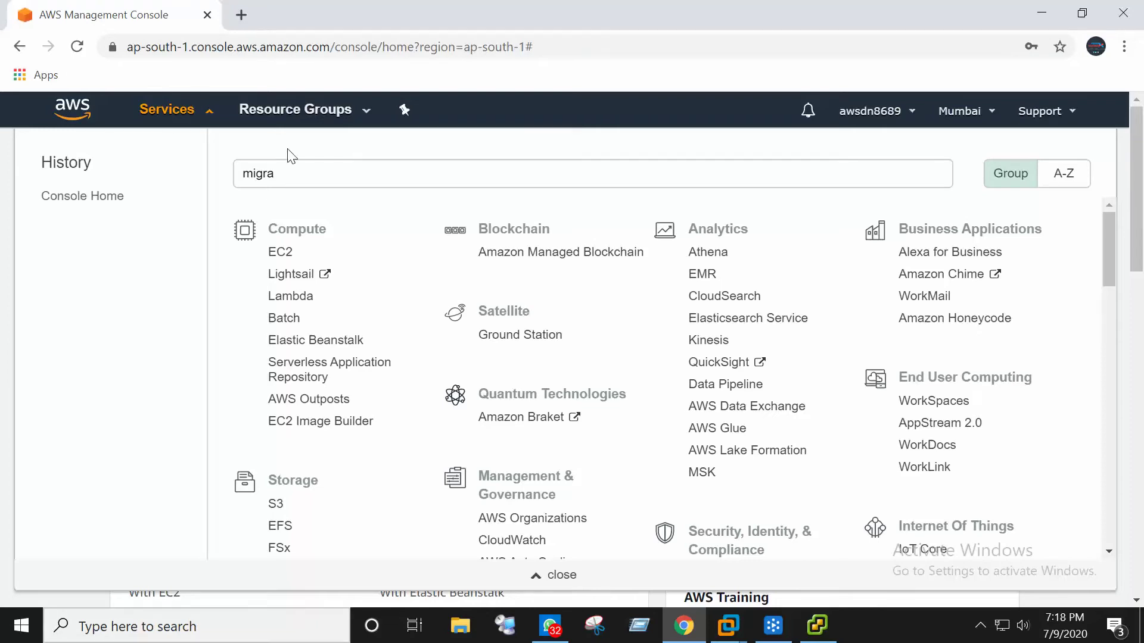
click(302, 176)
key(BackSpace)
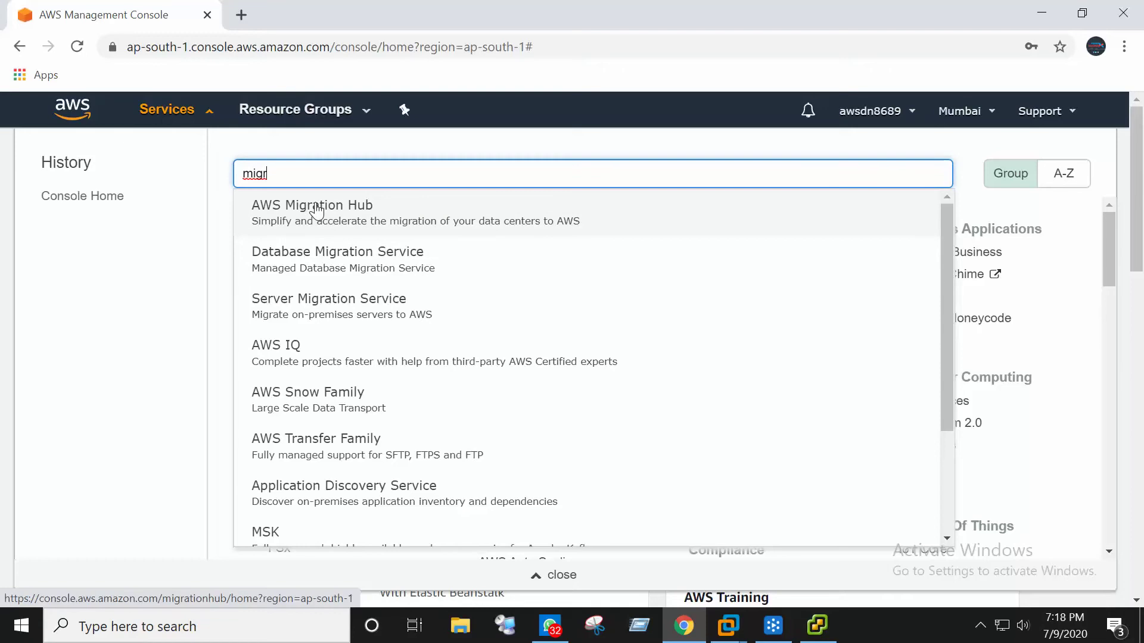
click(94, 303)
drag(332, 186, 178, 188)
key(BackSpace)
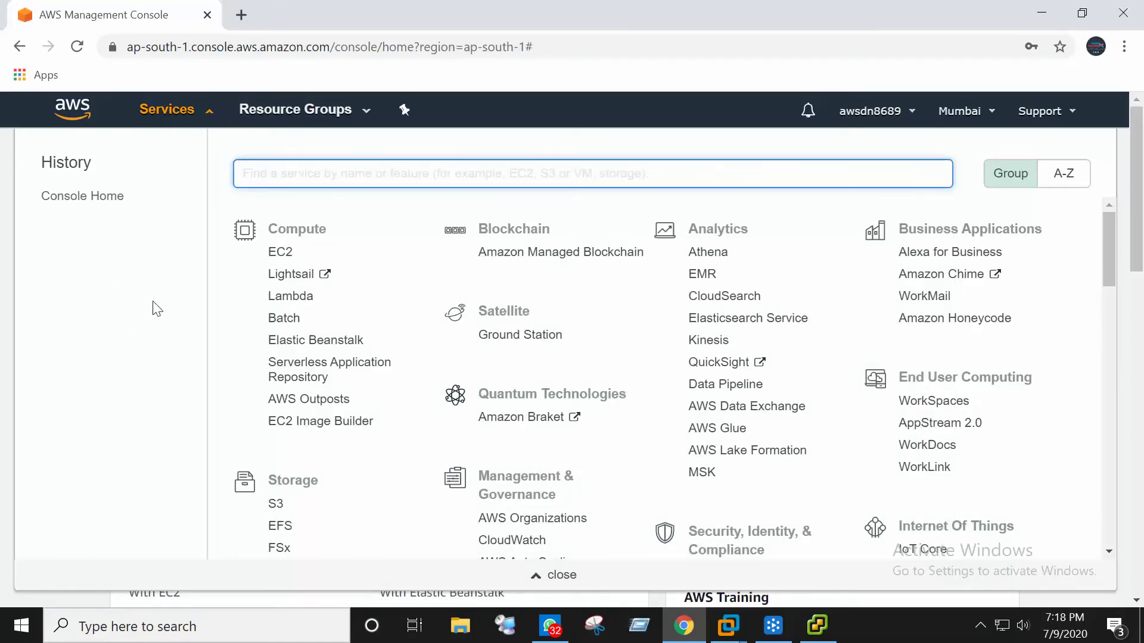
Browse the full list of AWS services to the Migration & Transfer category.
scroll(379, 286, down, 6)
scroll(382, 287, up, 4)
scroll(381, 287, up, 1)
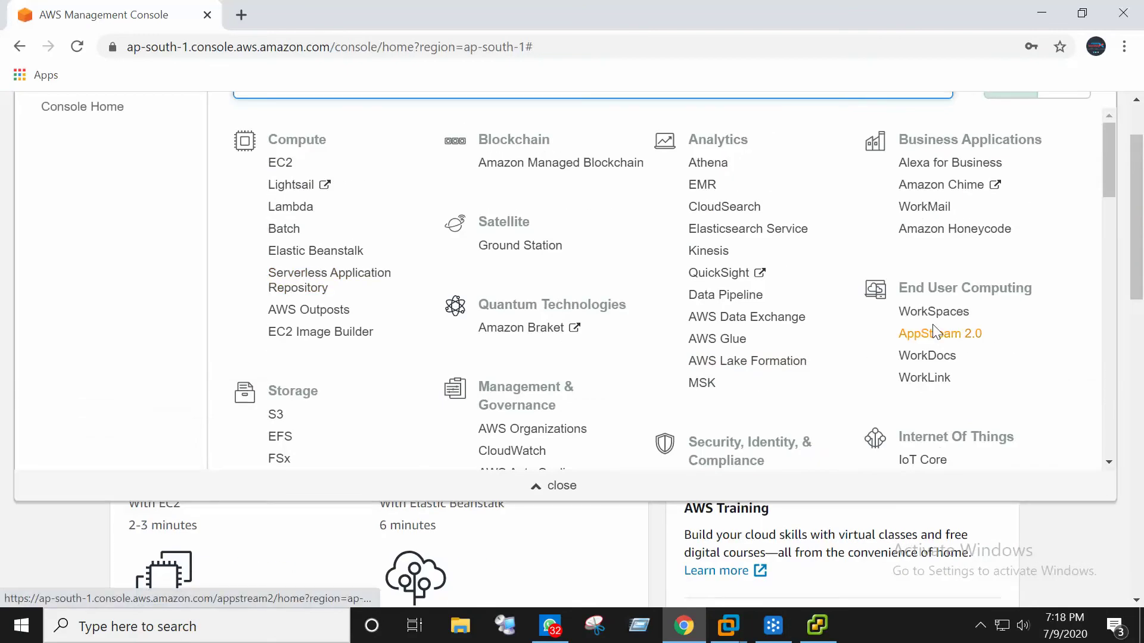
drag(1110, 175, 1111, 281)
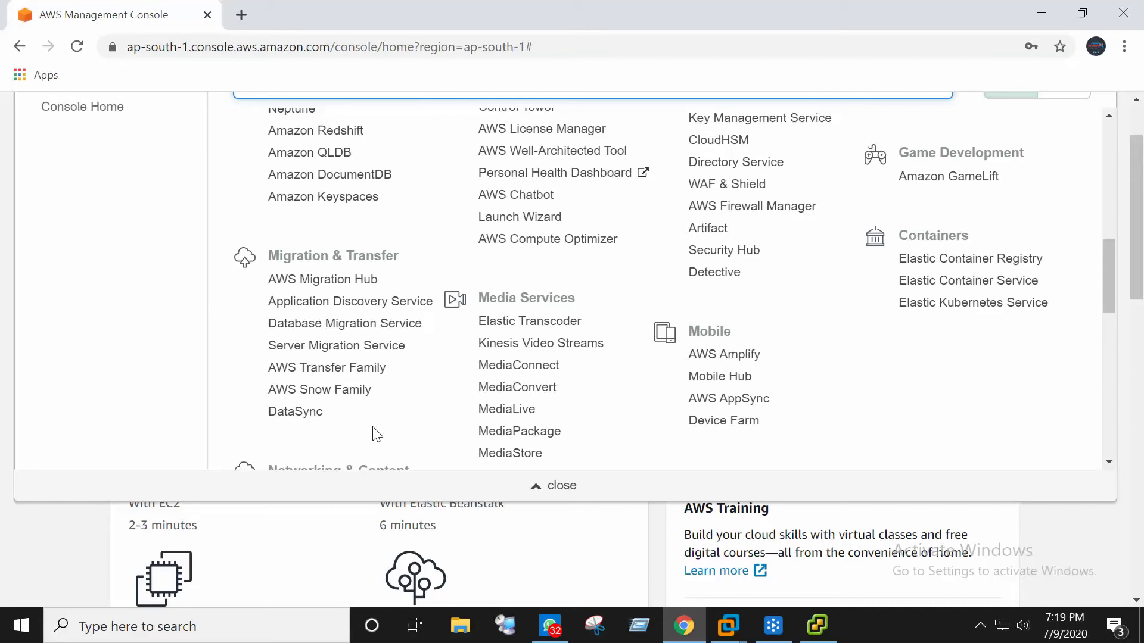
scroll(179, 291, up, 2)
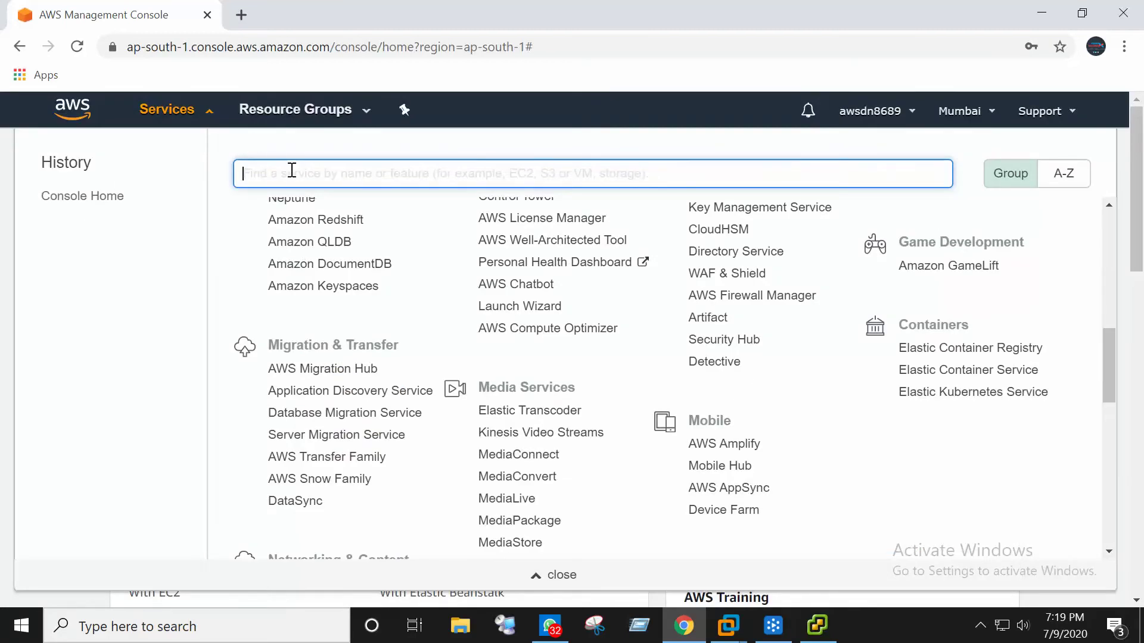
Duplicate the AWS Management Console browser tab and open the IAM service in the copy.
right_click(166, 18)
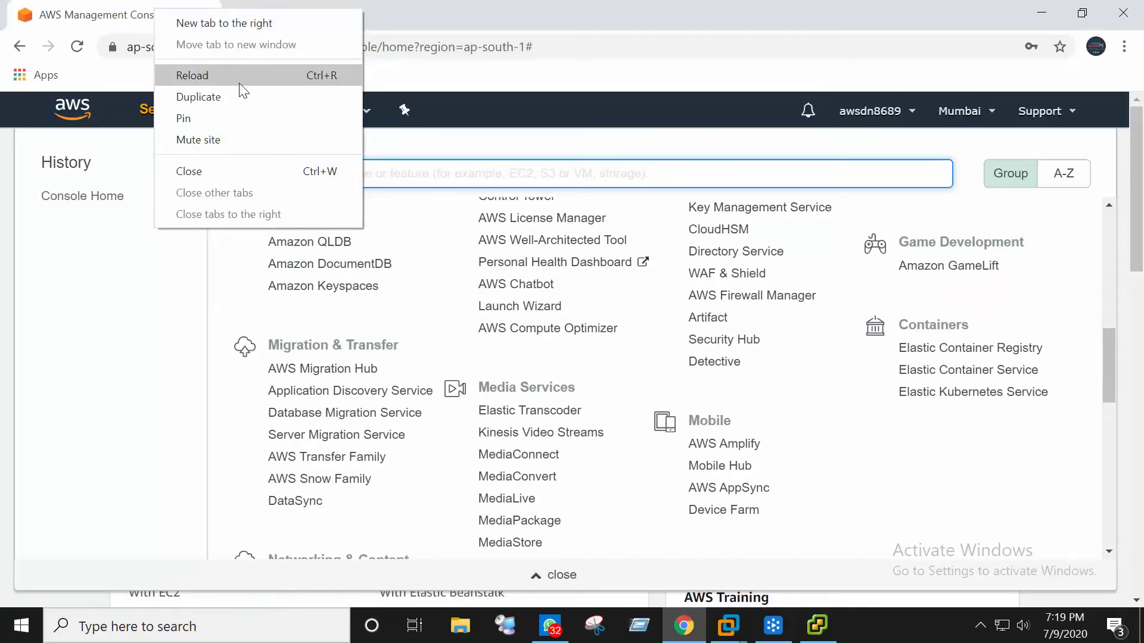
key(Escape)
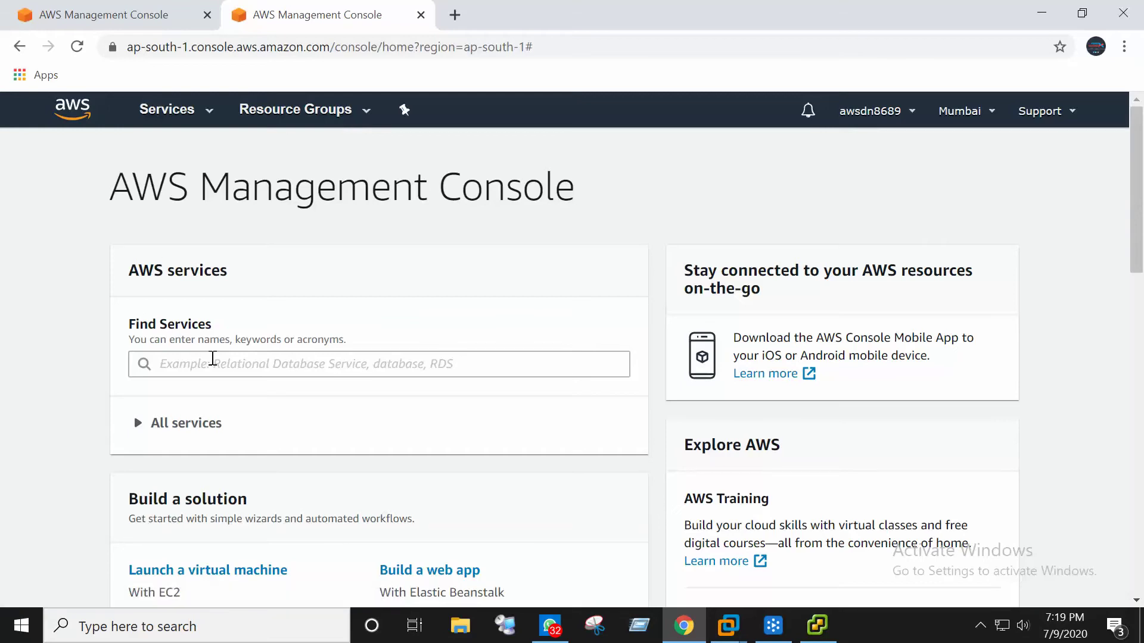
click(212, 358)
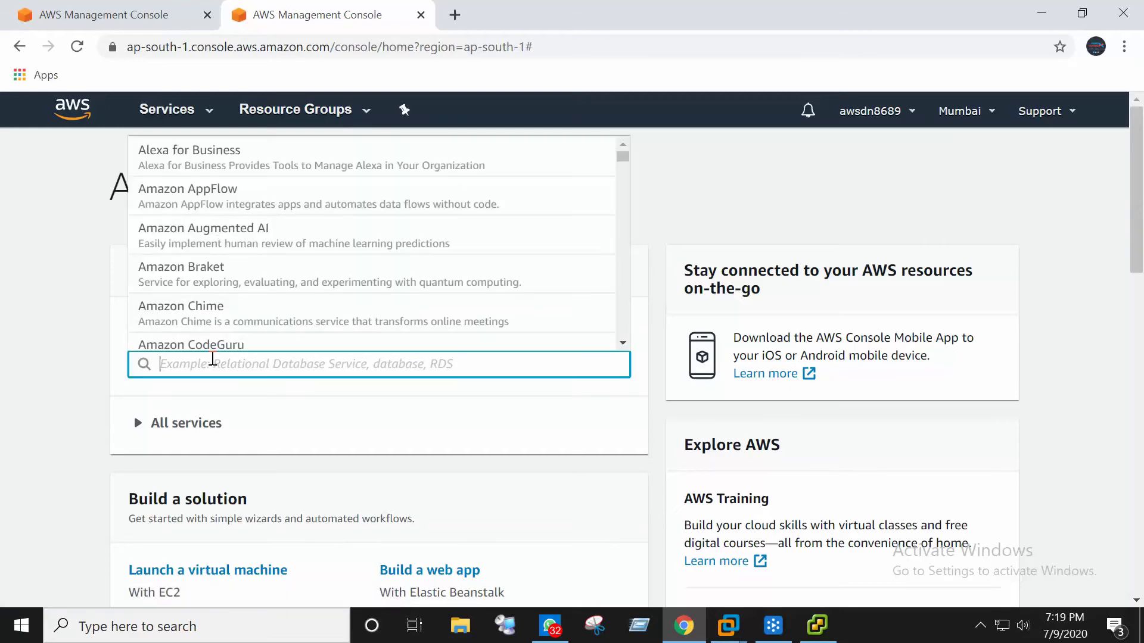
text(IAM)
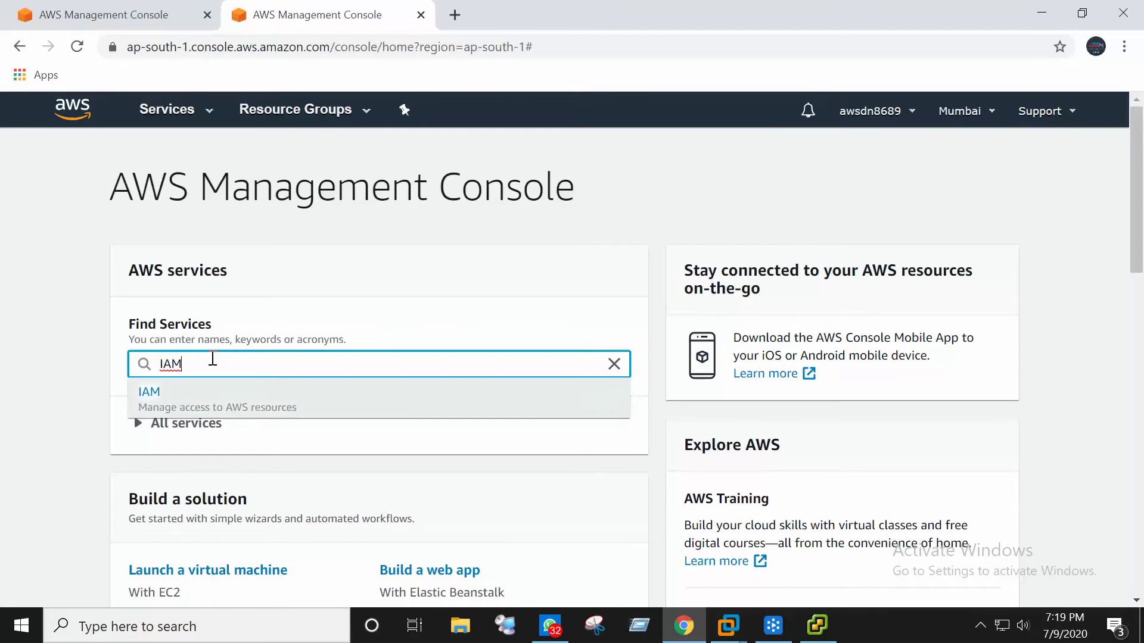
click(185, 397)
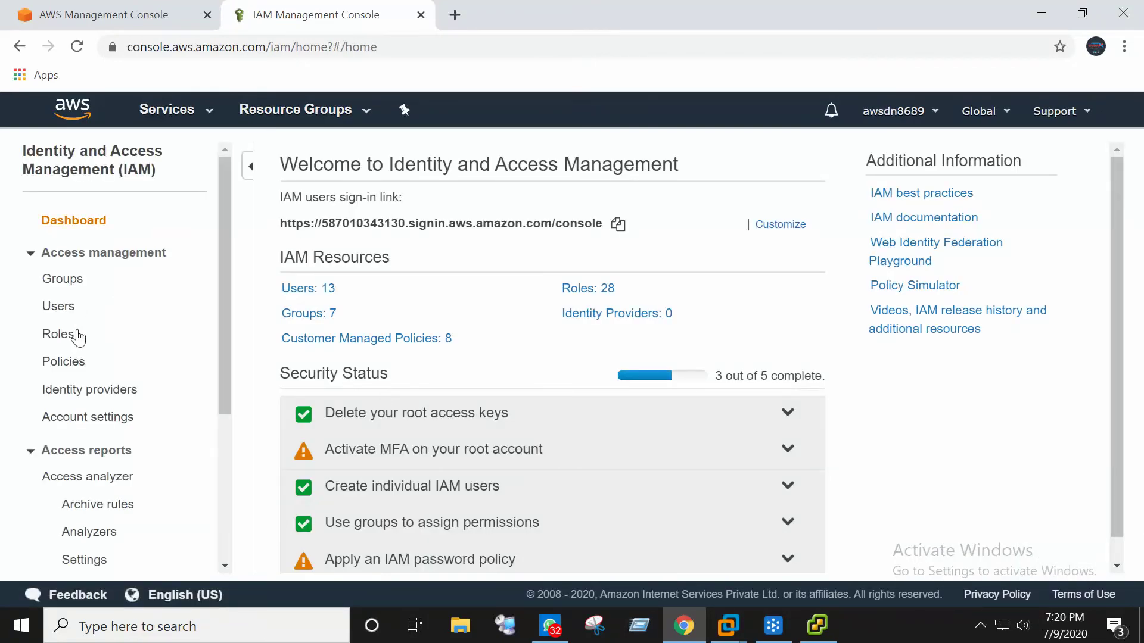
Open the IAM Roles page and look through the list of existing roles.
click(74, 337)
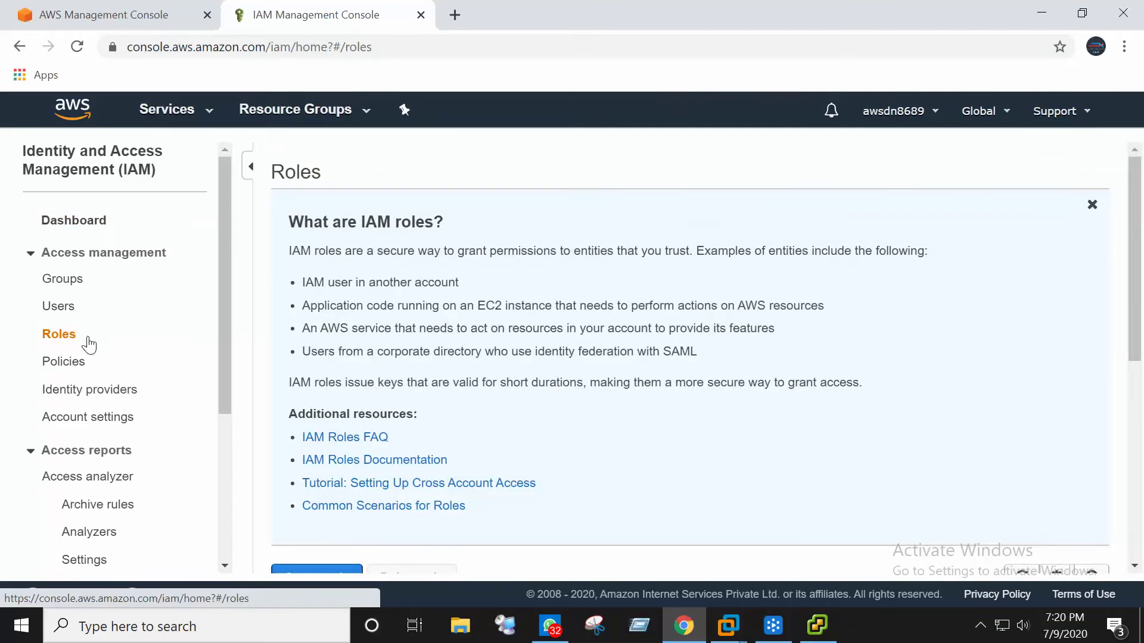
scroll(209, 350, down, 3)
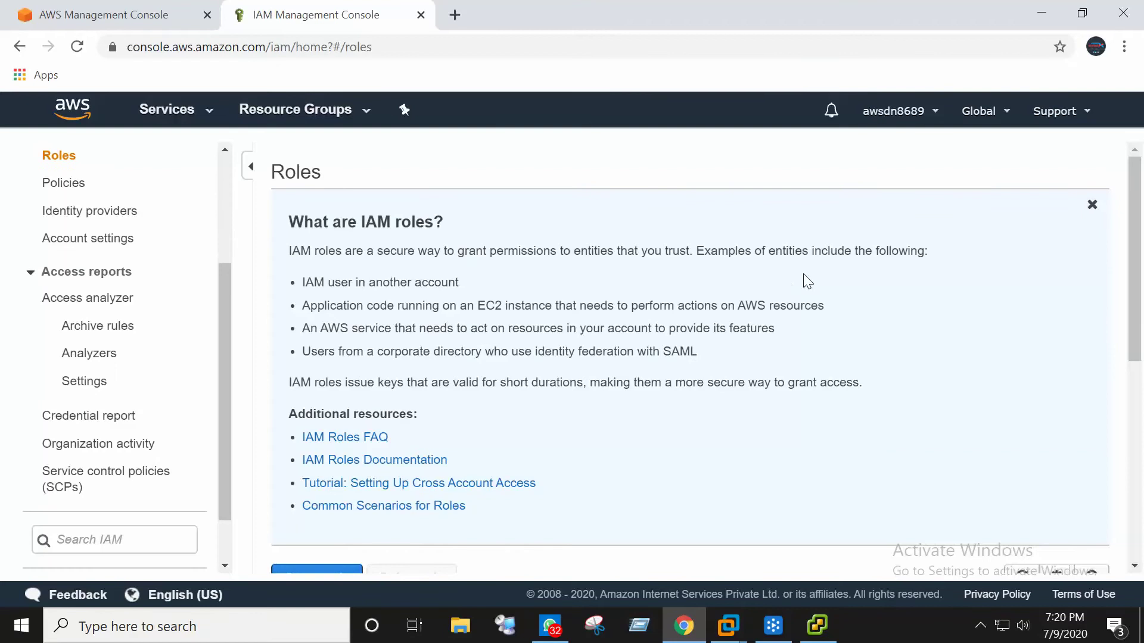
scroll(709, 348, down, 4)
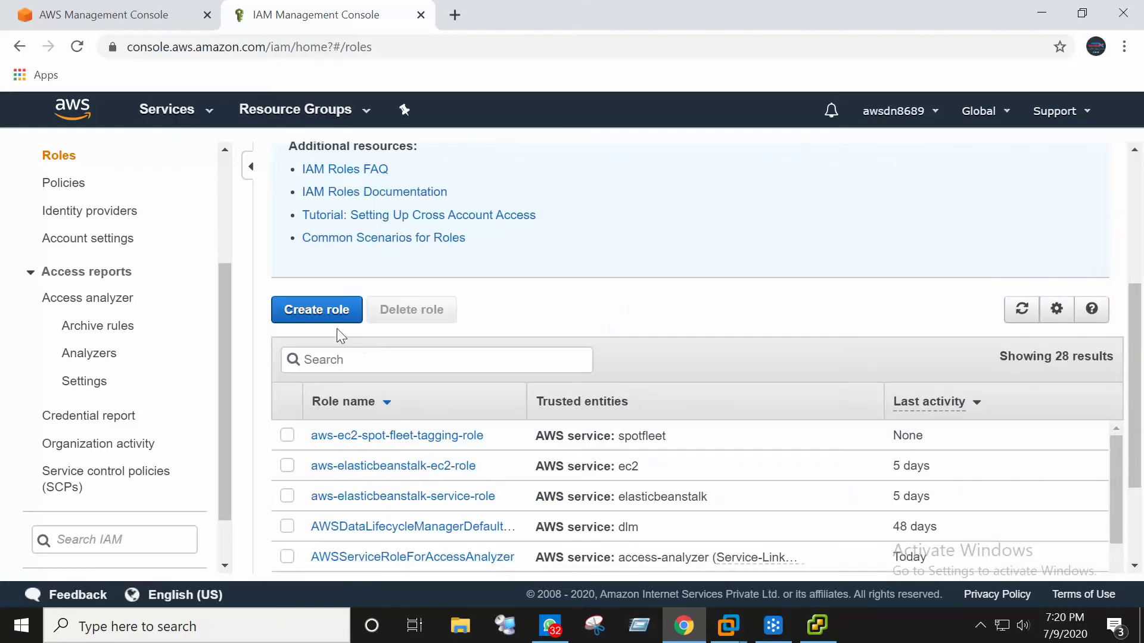
scroll(425, 386, down, 2)
scroll(427, 388, down, 2)
scroll(427, 388, up, 2)
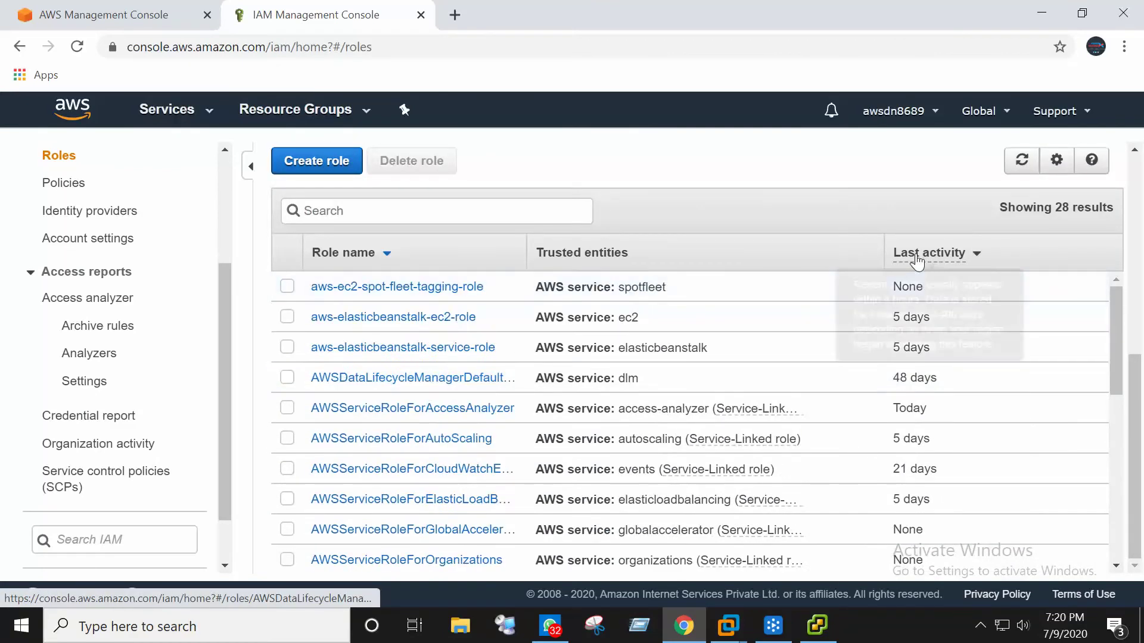
scroll(918, 261, up, 1)
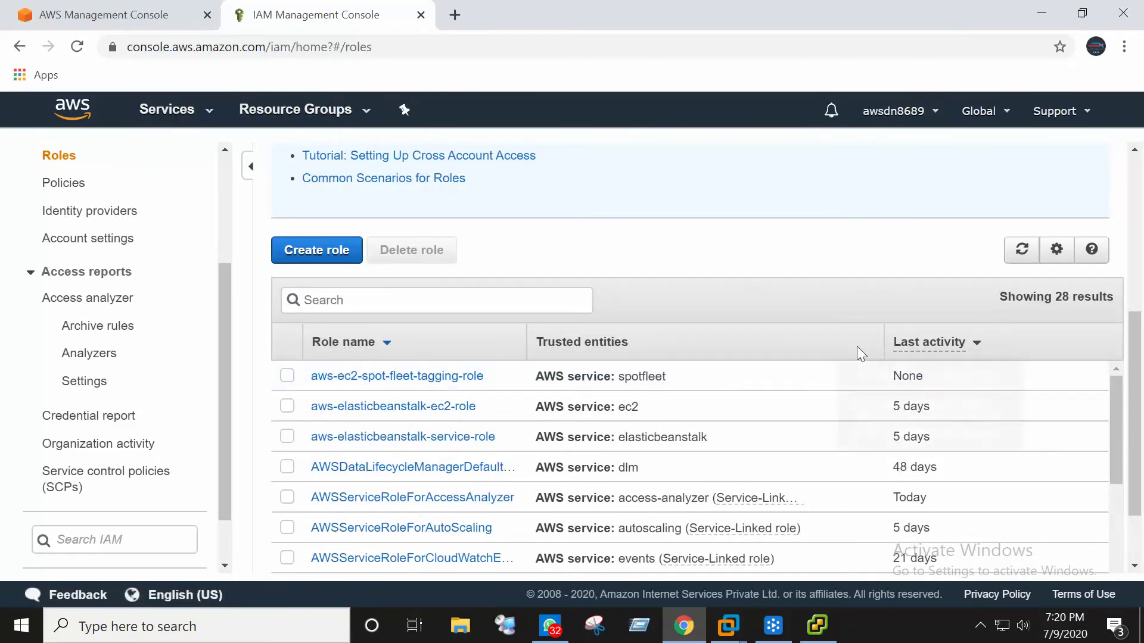
Start a new role for a trusted AWS service, choose SMS as its use case, and proceed to permissions.
click(333, 254)
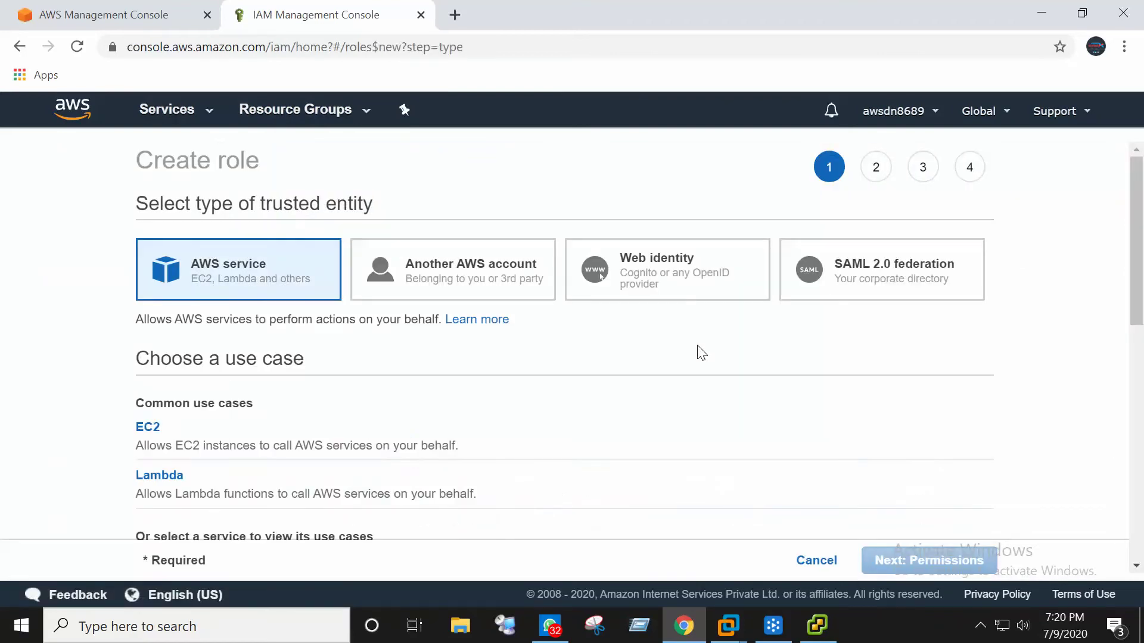
scroll(471, 414, down, 3)
scroll(467, 412, up, 3)
scroll(489, 379, down, 3)
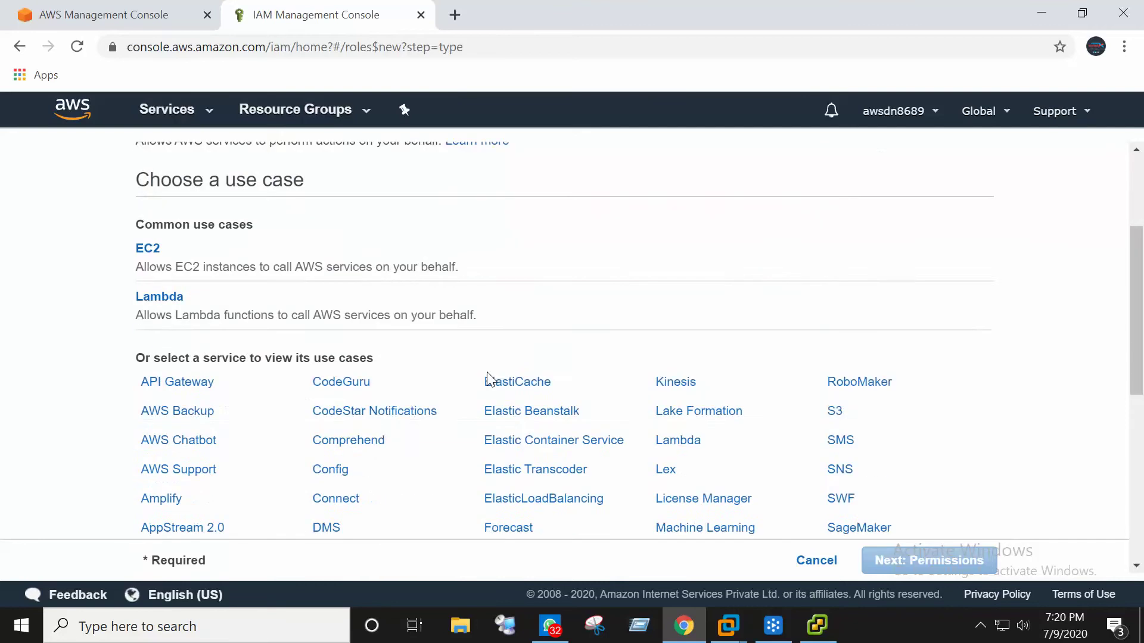
scroll(489, 379, down, 3)
scroll(482, 395, up, 2)
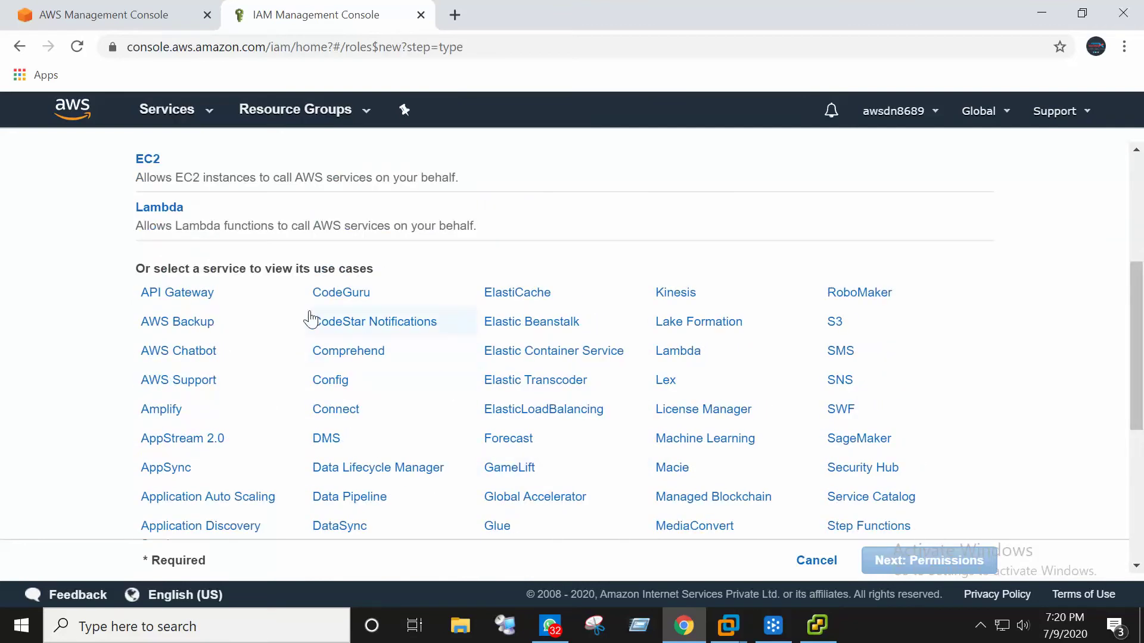
scroll(511, 354, down, 2)
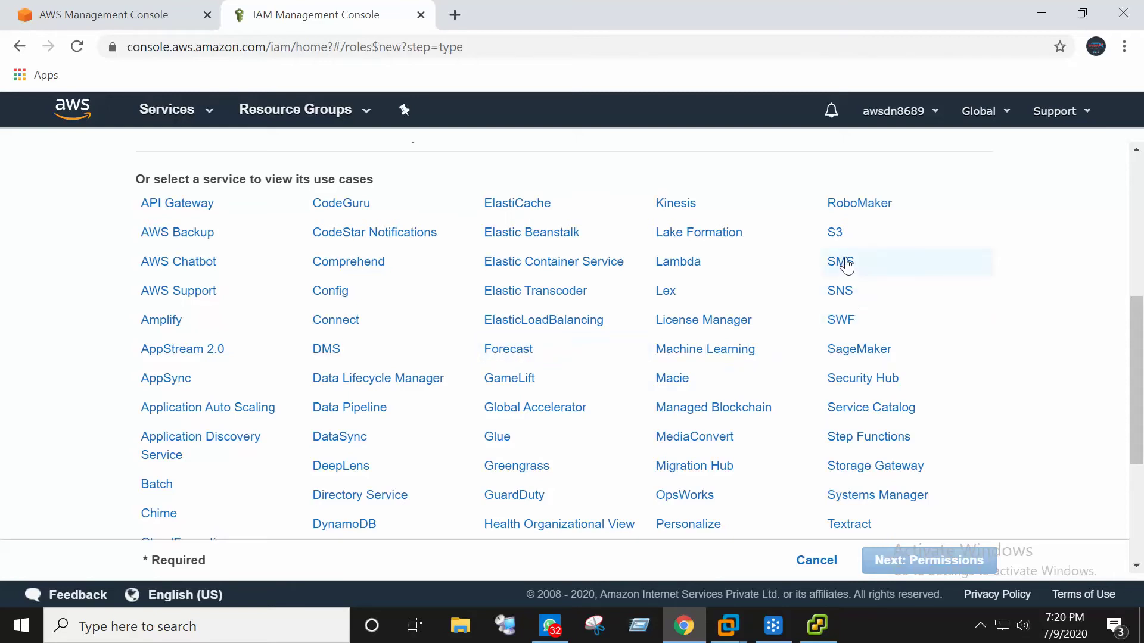
click(846, 264)
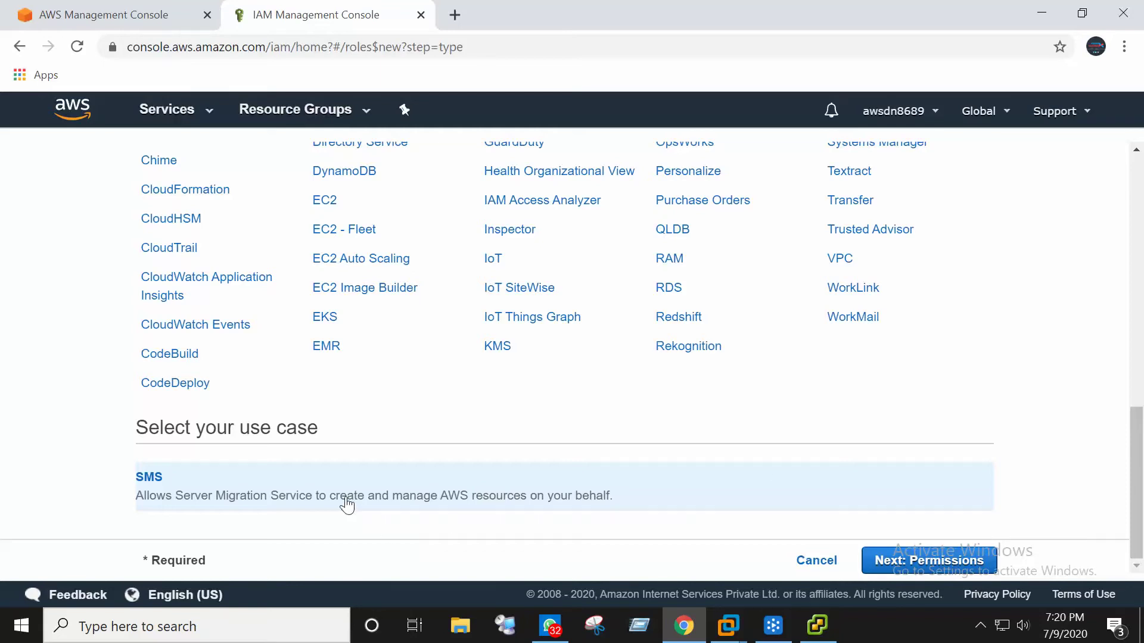
click(912, 560)
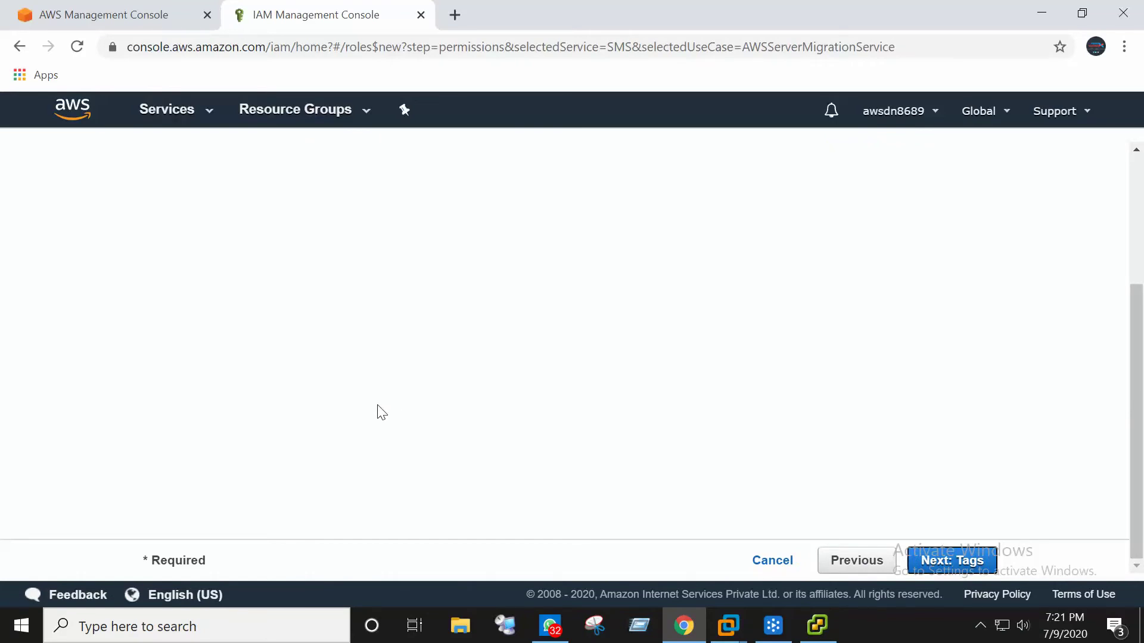
Examine the policy summary of the required AWSServiceRoleForSMS policy and collapse its details again.
drag(1138, 347, 1135, 207)
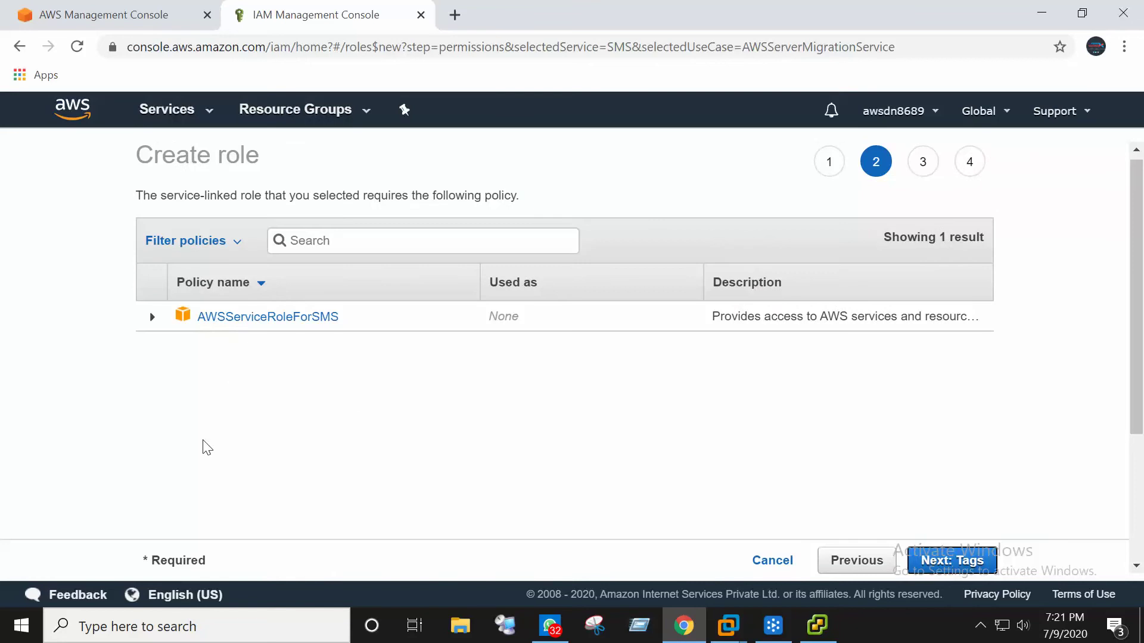
click(153, 319)
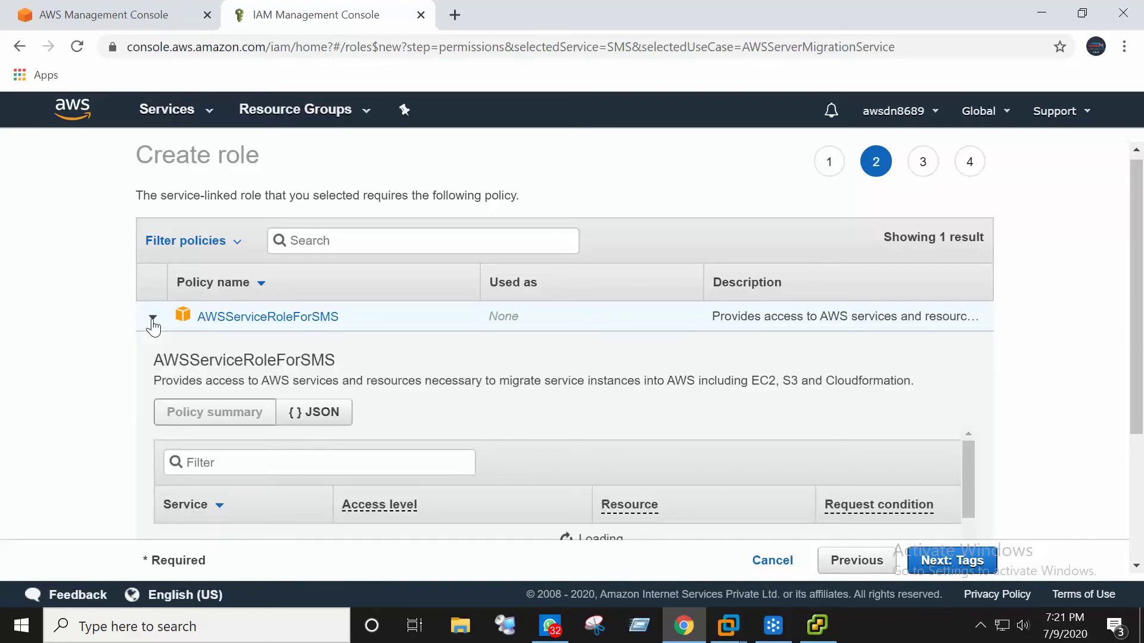
scroll(739, 417, down, 4)
scroll(623, 408, up, 4)
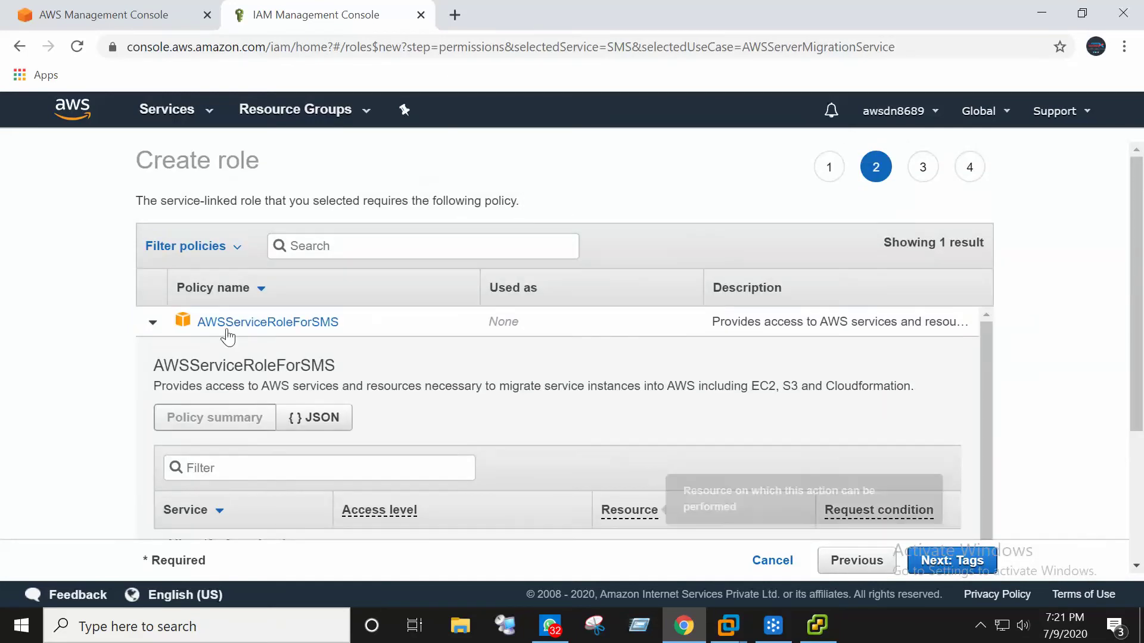
click(196, 344)
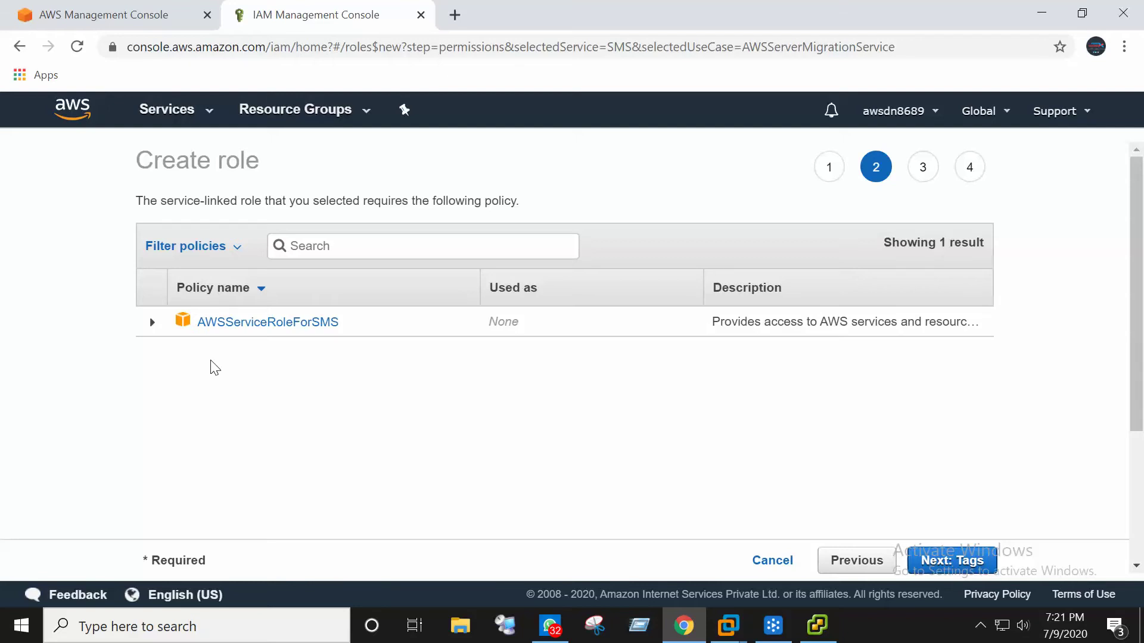
Continue to the review without adding tags and create the AWSServiceRoleForSMS role.
click(953, 560)
click(956, 562)
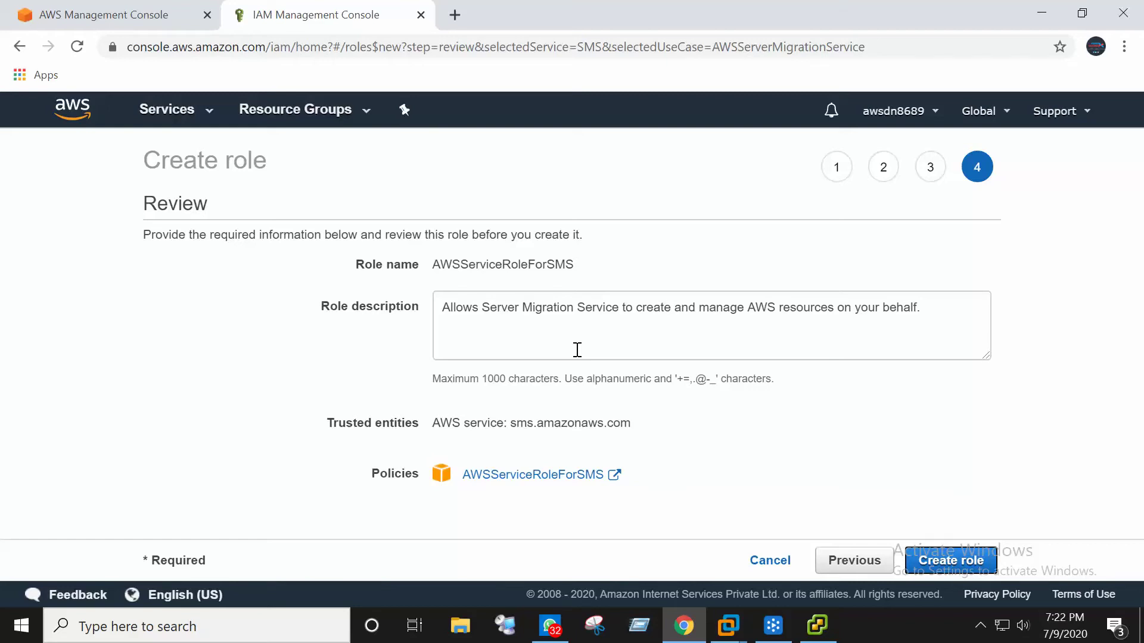
drag(576, 266, 451, 310)
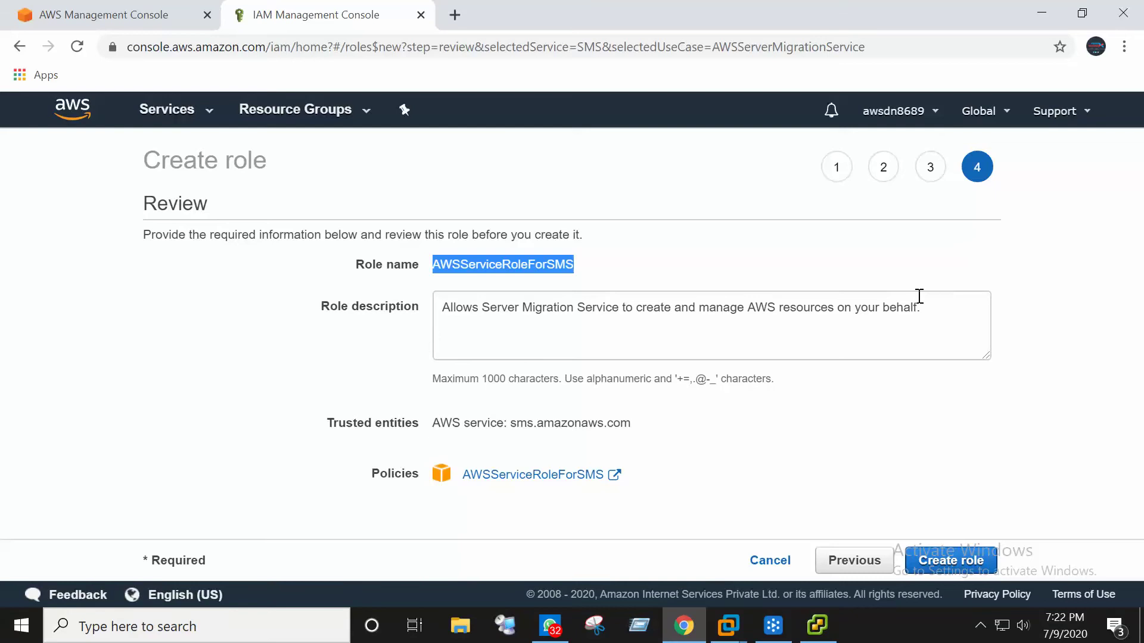
click(952, 562)
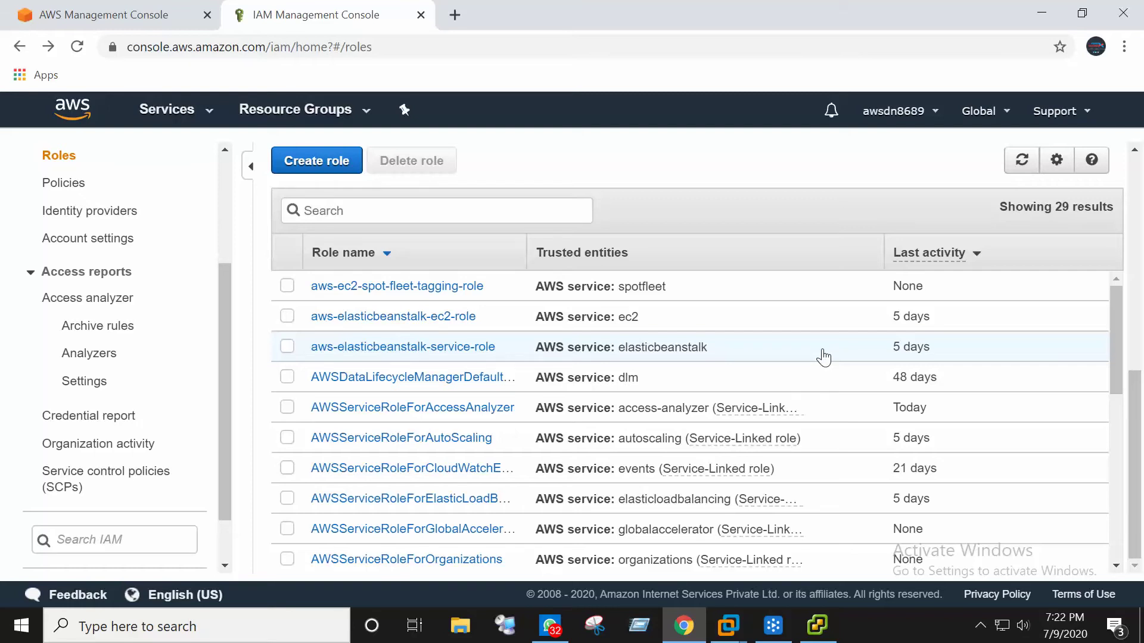
Search the roles for "aws" and look through the list for the new SMS role.
click(342, 210)
text(aws)
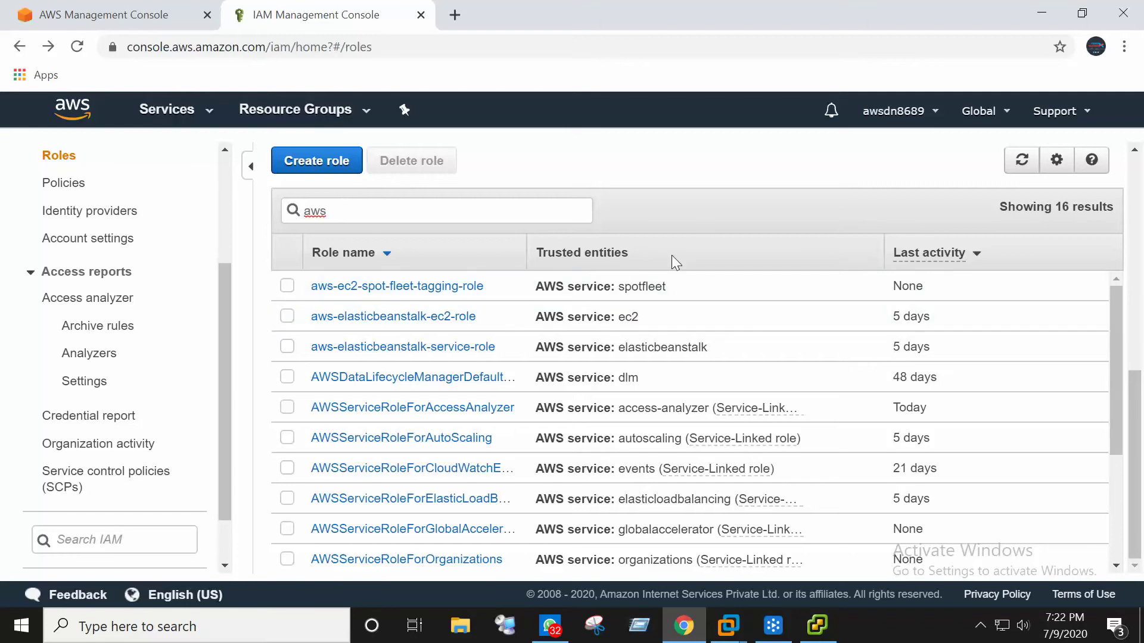
scroll(459, 310, down, 1)
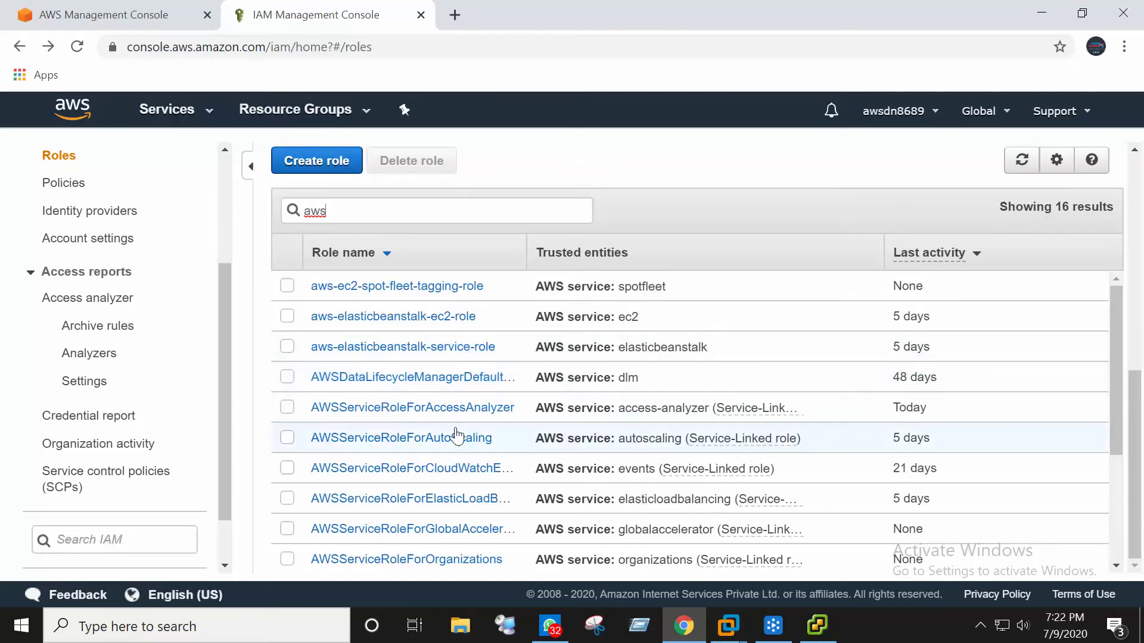
scroll(525, 440, down, 3)
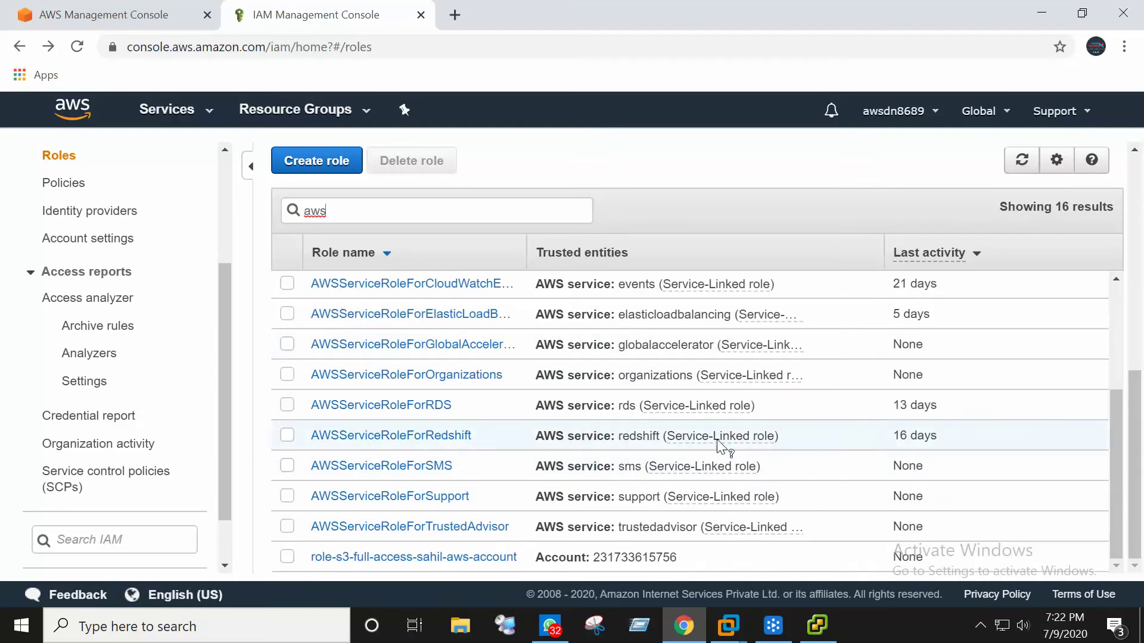
scroll(919, 333, up, 8)
scroll(947, 316, down, 5)
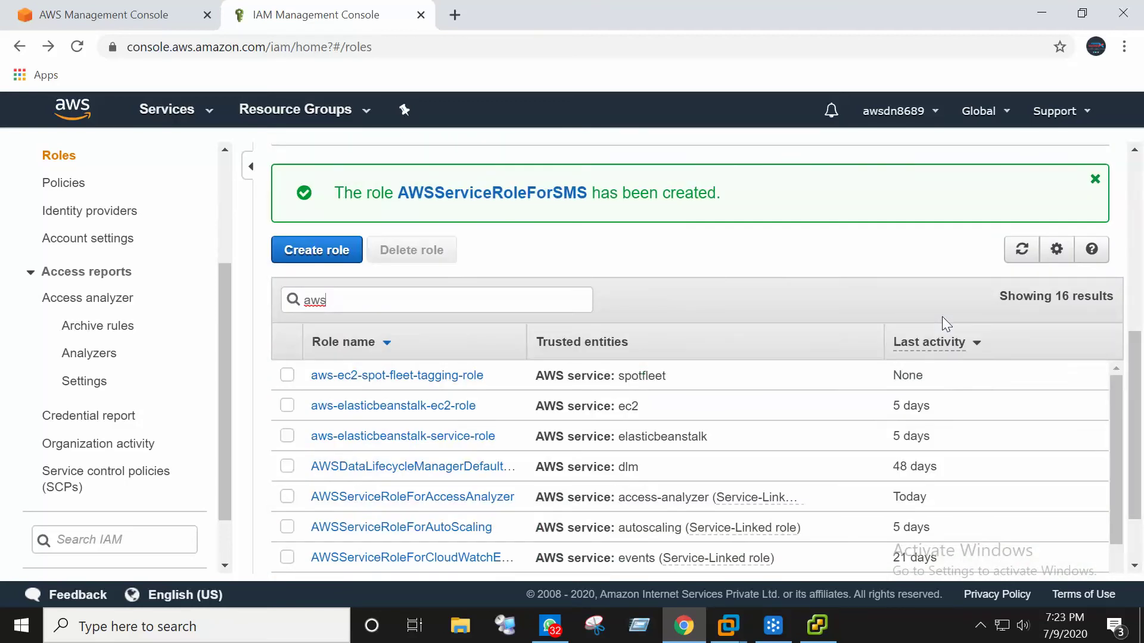
Sort the roles by last activity and refresh the list.
mouse_move(955, 348)
click(970, 345)
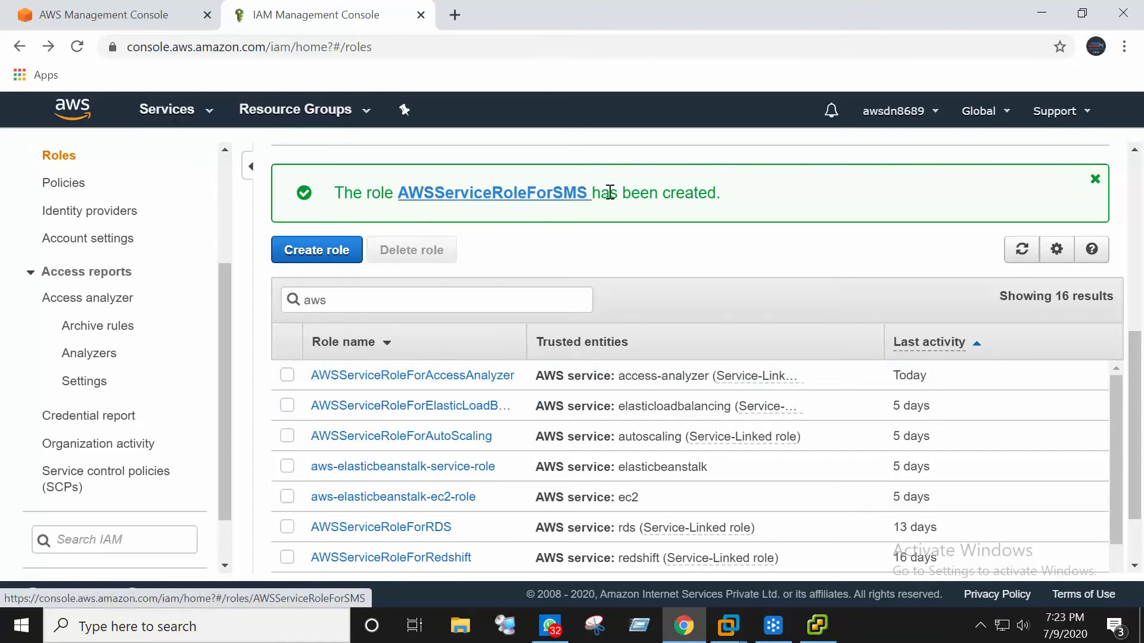
click(1021, 250)
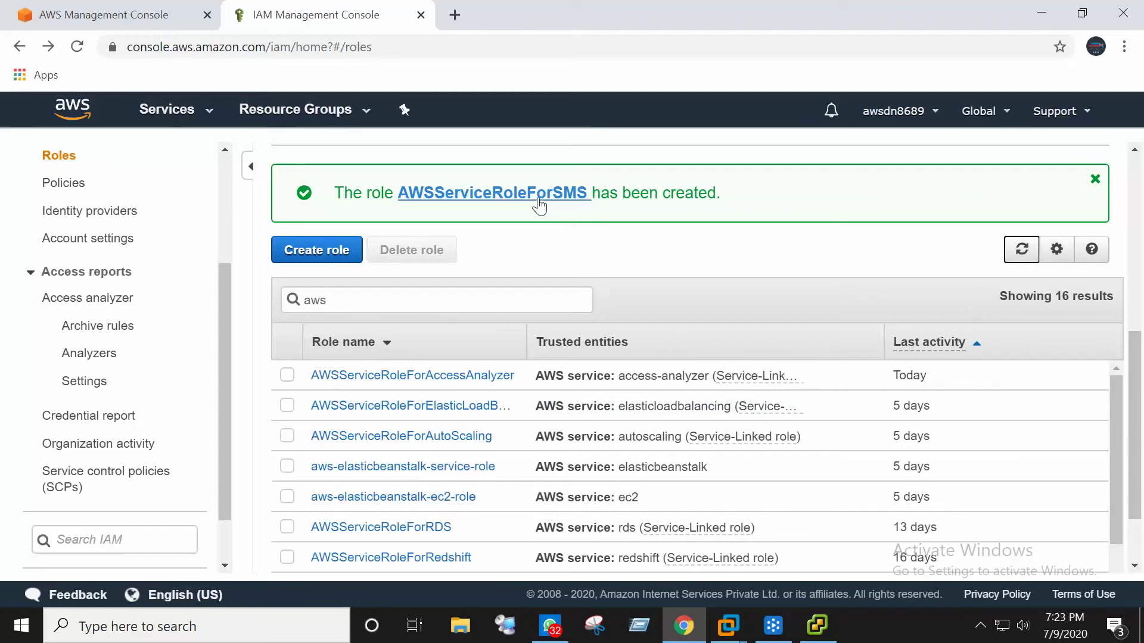
Open the new AWSServiceRoleForSMS role and examine its trust relationships and the allowed services listed in Access Advisor.
click(468, 193)
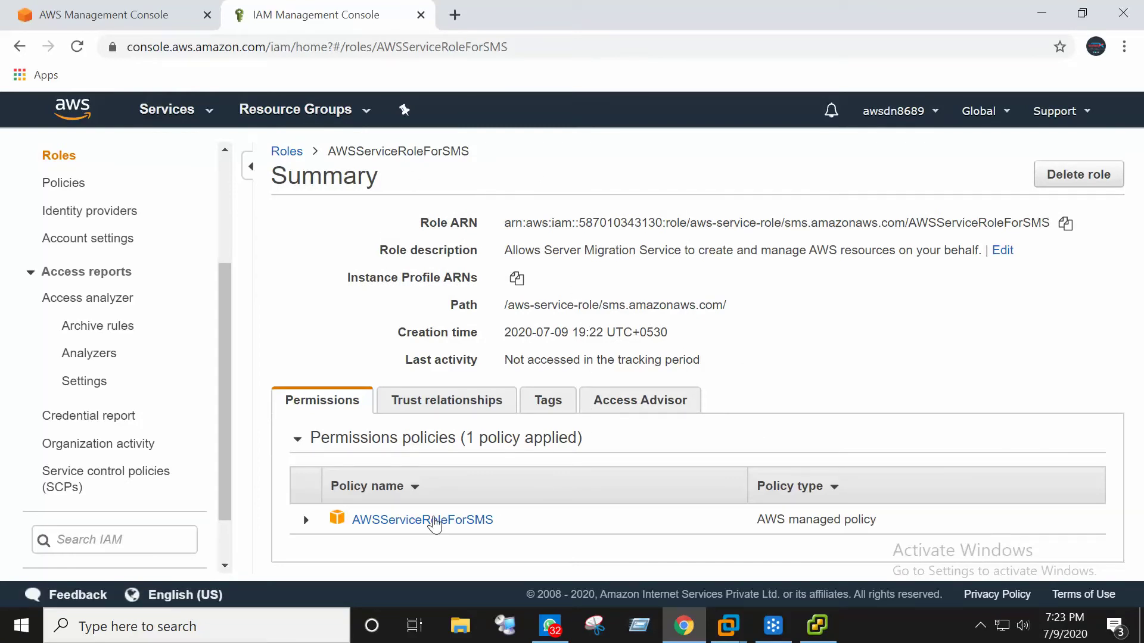
click(463, 410)
scroll(542, 411, down, 1)
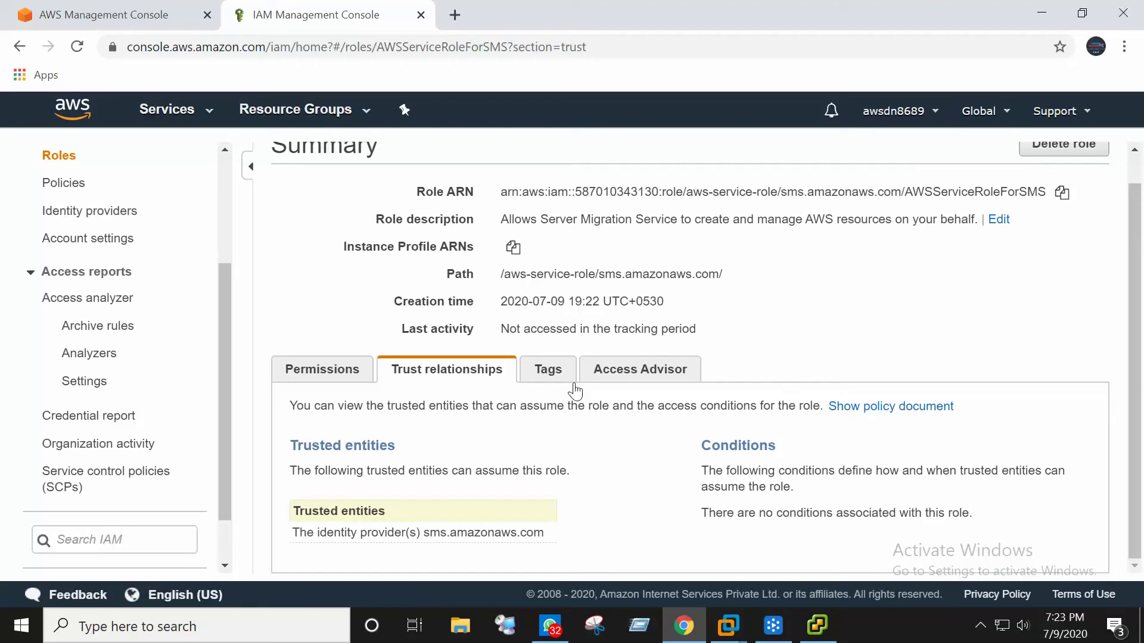
click(623, 374)
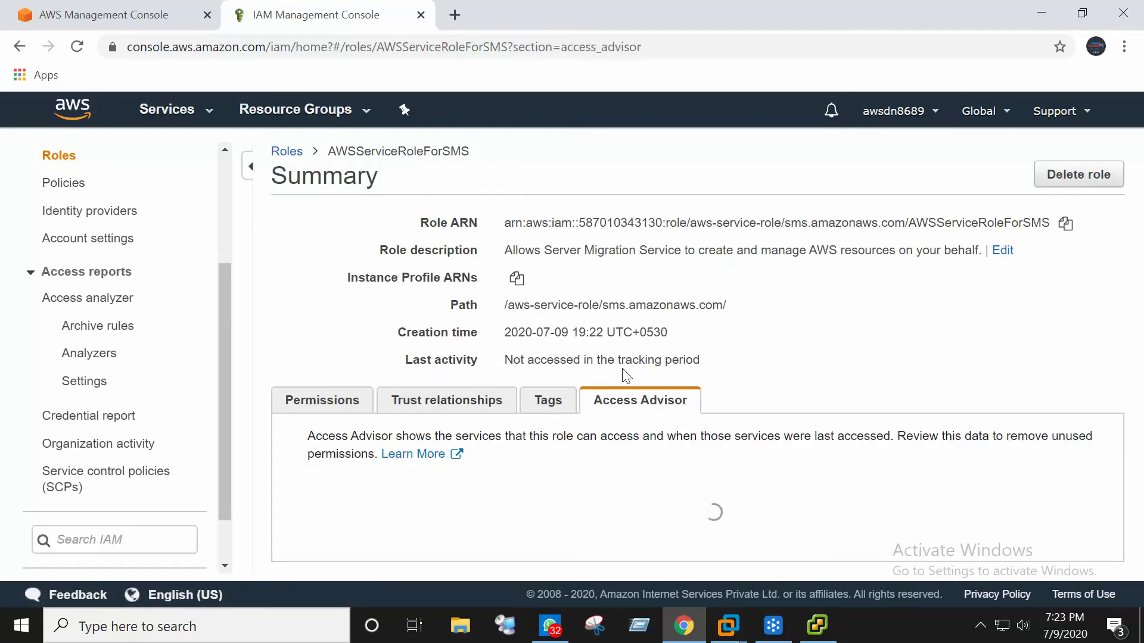
scroll(527, 398, down, 4)
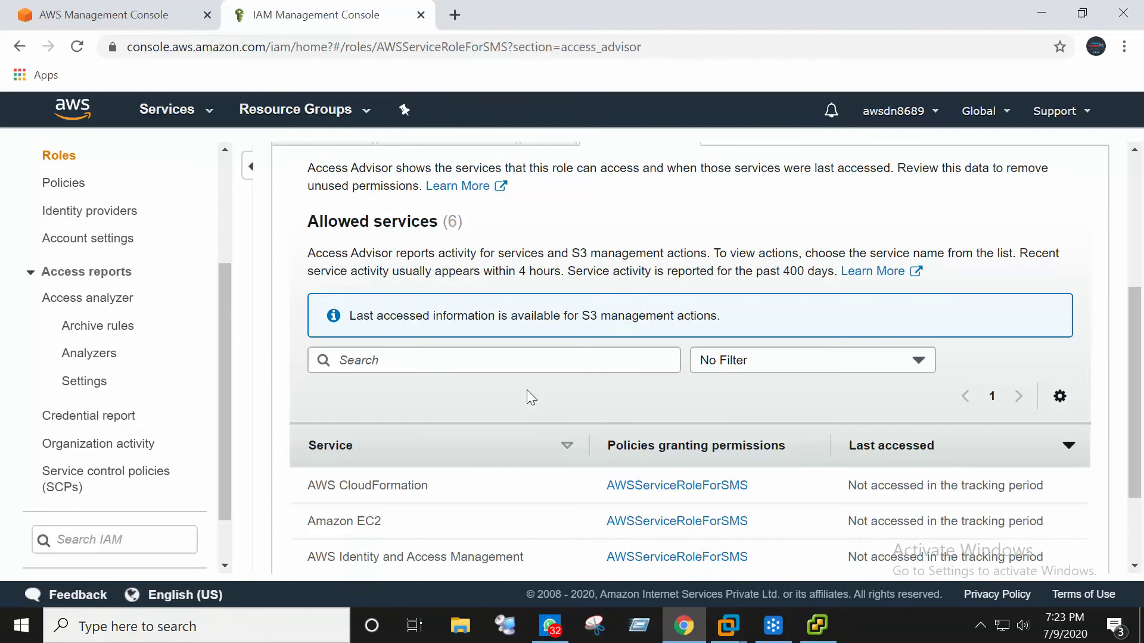
scroll(527, 391, up, 2)
scroll(500, 355, down, 4)
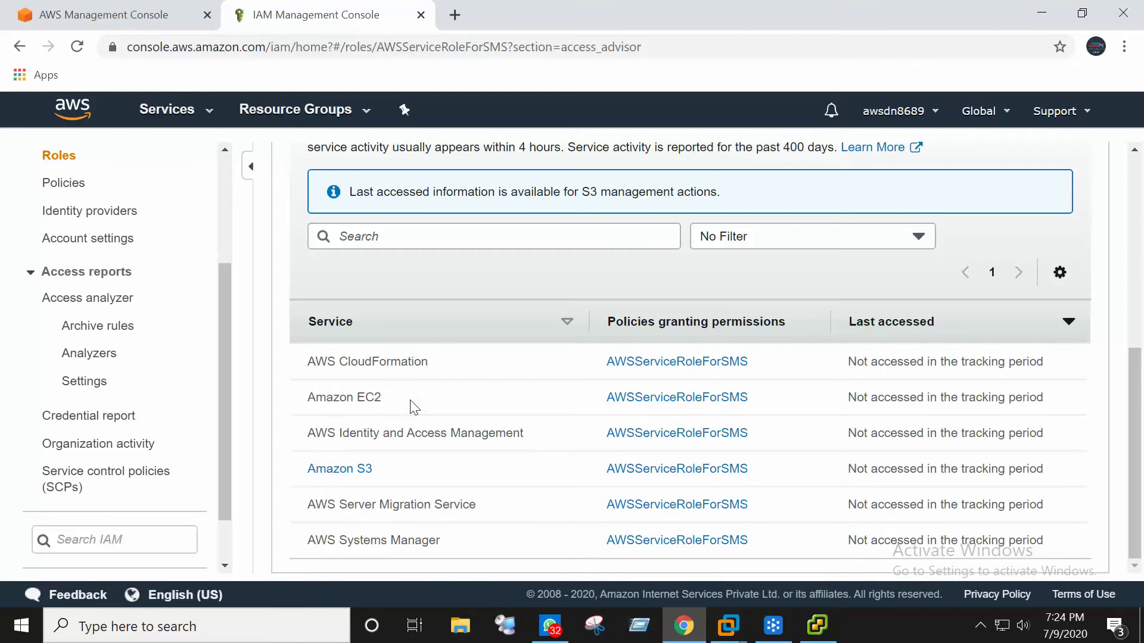
Return to the console home for the Mumbai region, open Server Migration Service and look over its introduction page.
click(170, 21)
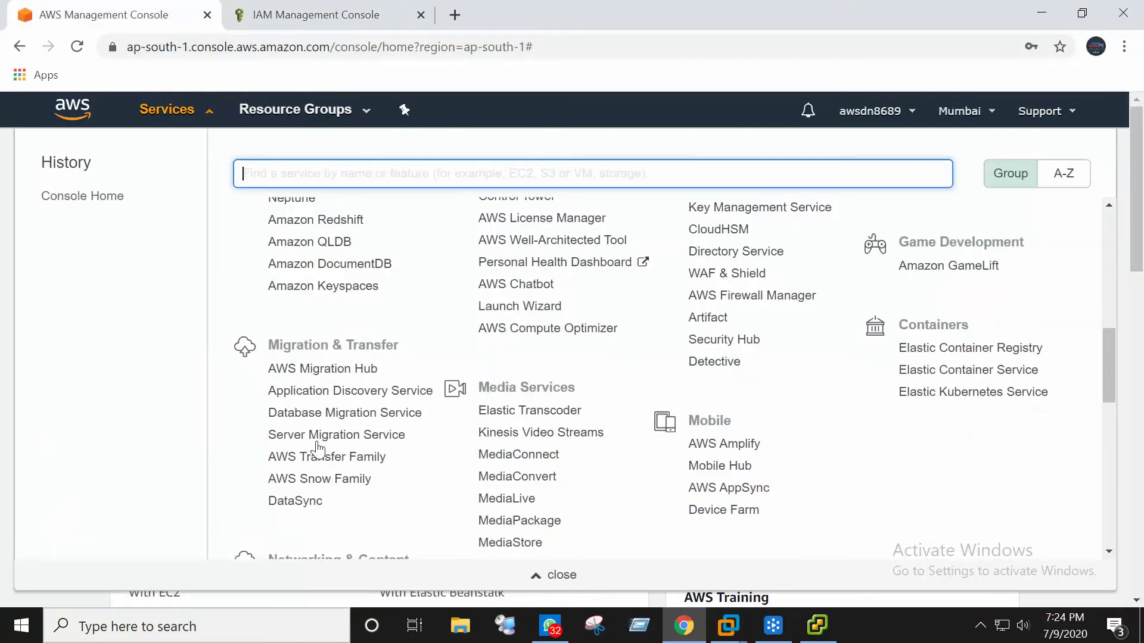
scroll(355, 464, down, 3)
scroll(356, 465, down, 8)
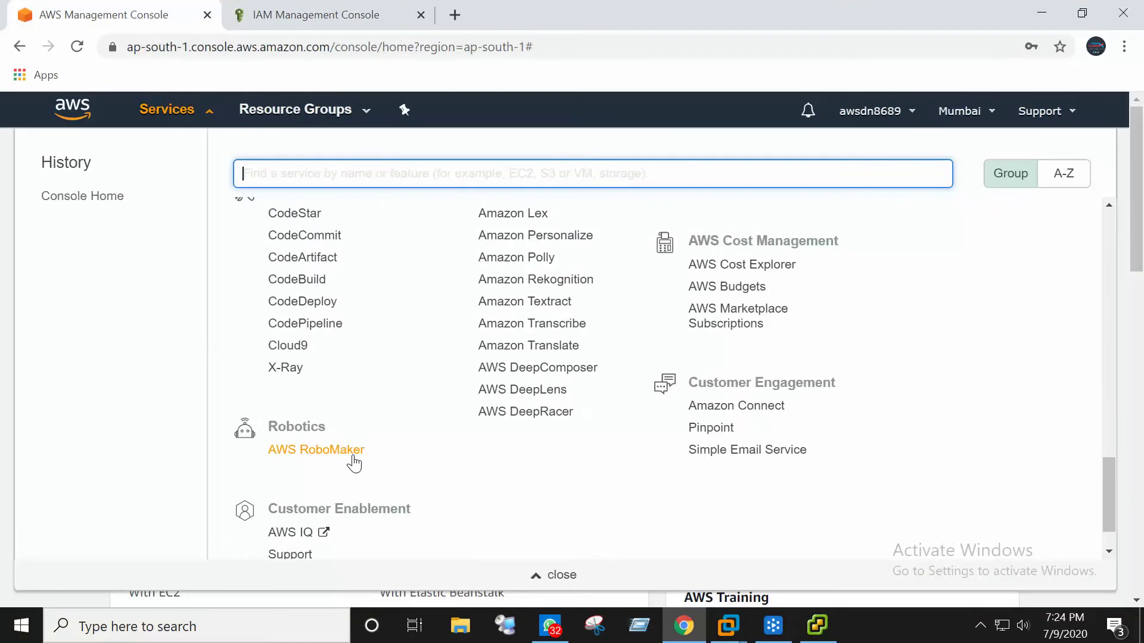
scroll(354, 463, down, 1)
scroll(354, 463, up, 7)
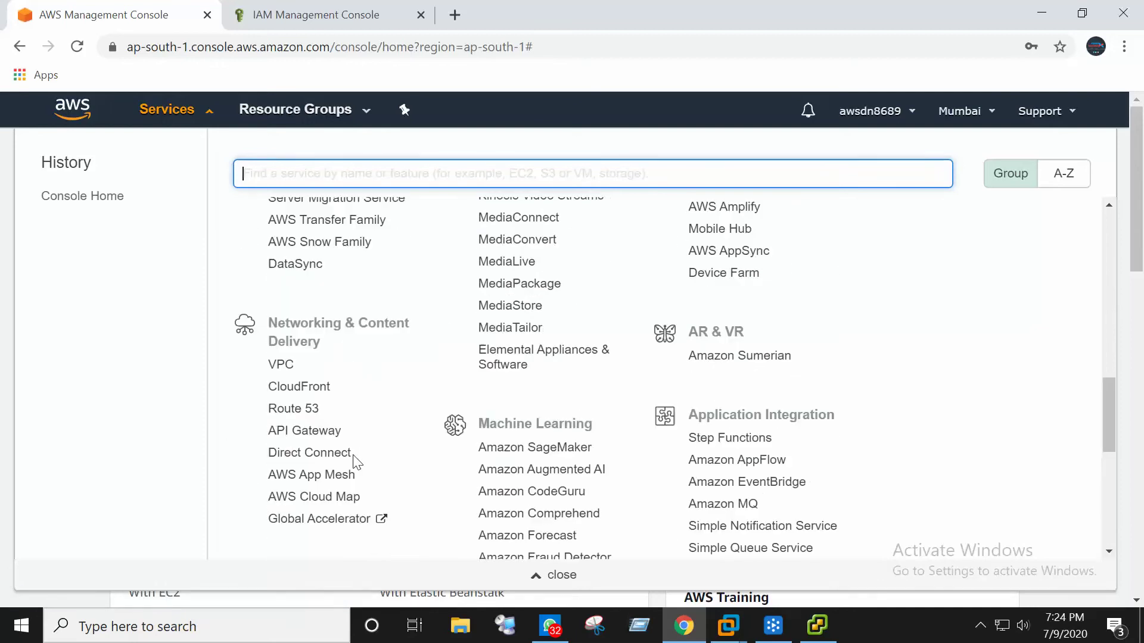
scroll(355, 464, up, 3)
click(319, 376)
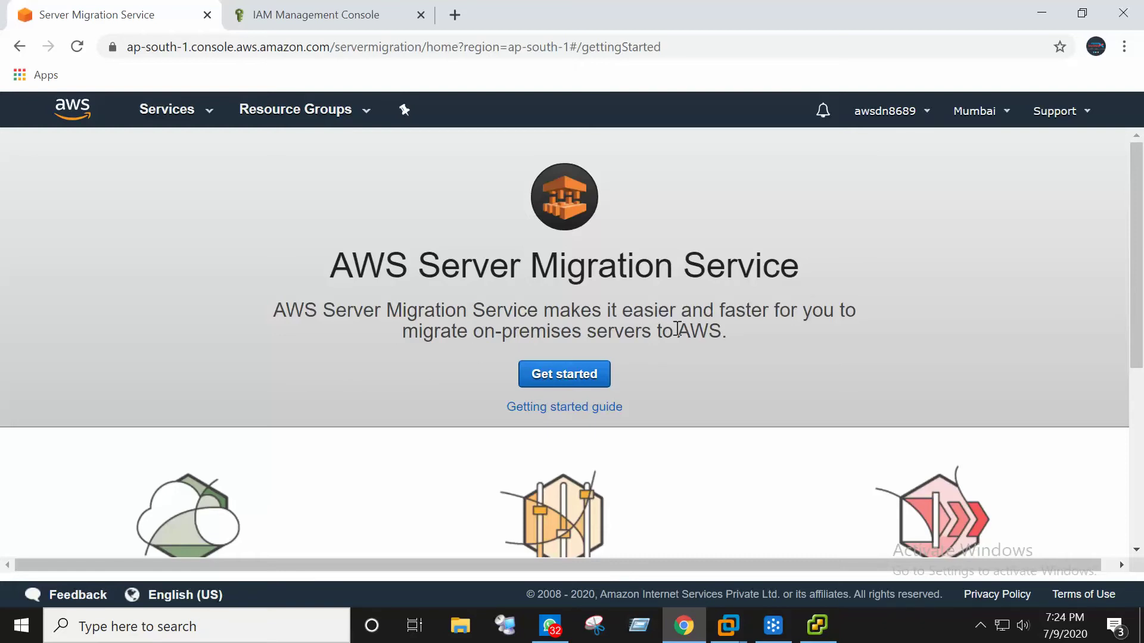
scroll(681, 332, down, 3)
scroll(681, 332, down, 2)
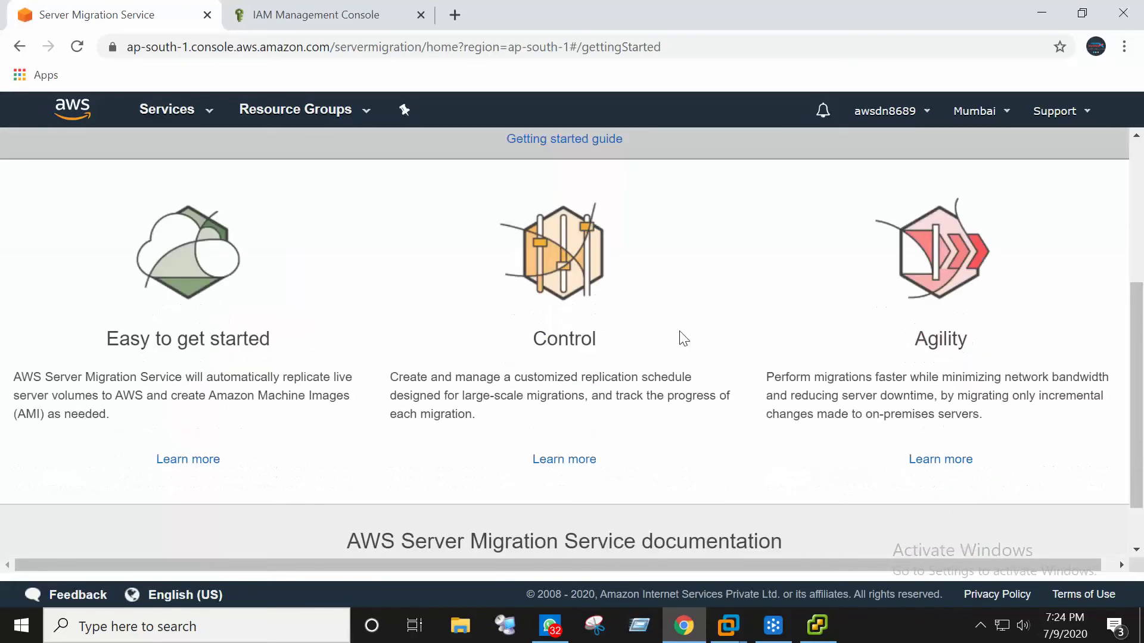
scroll(681, 331, up, 2)
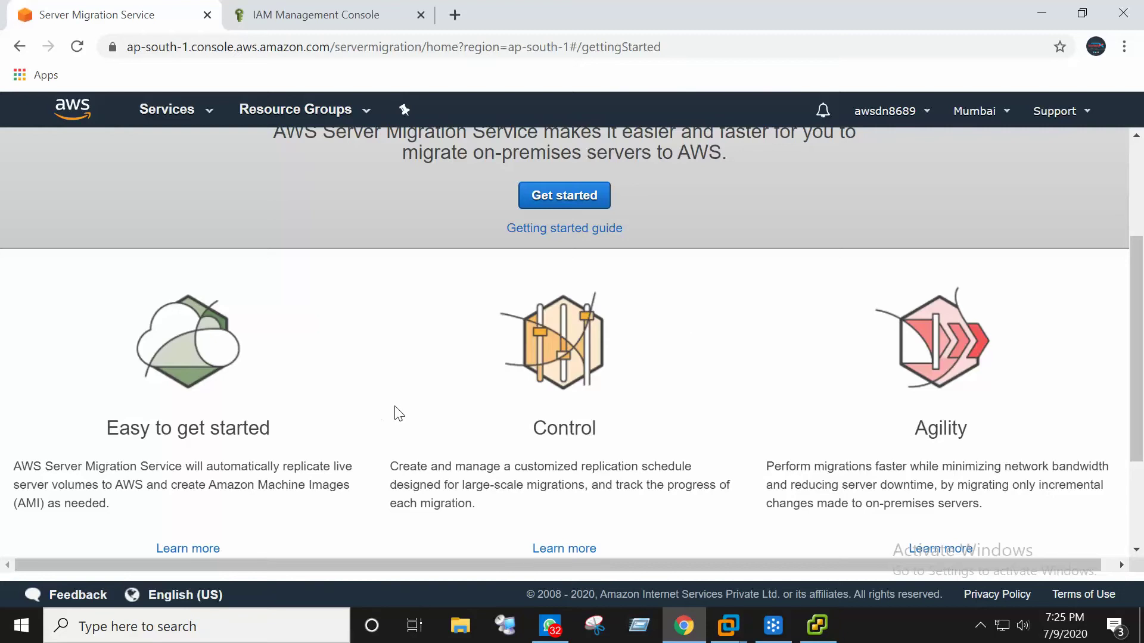
Switch to the online meeting window, check its participant list and minimize the meeting.
click(772, 624)
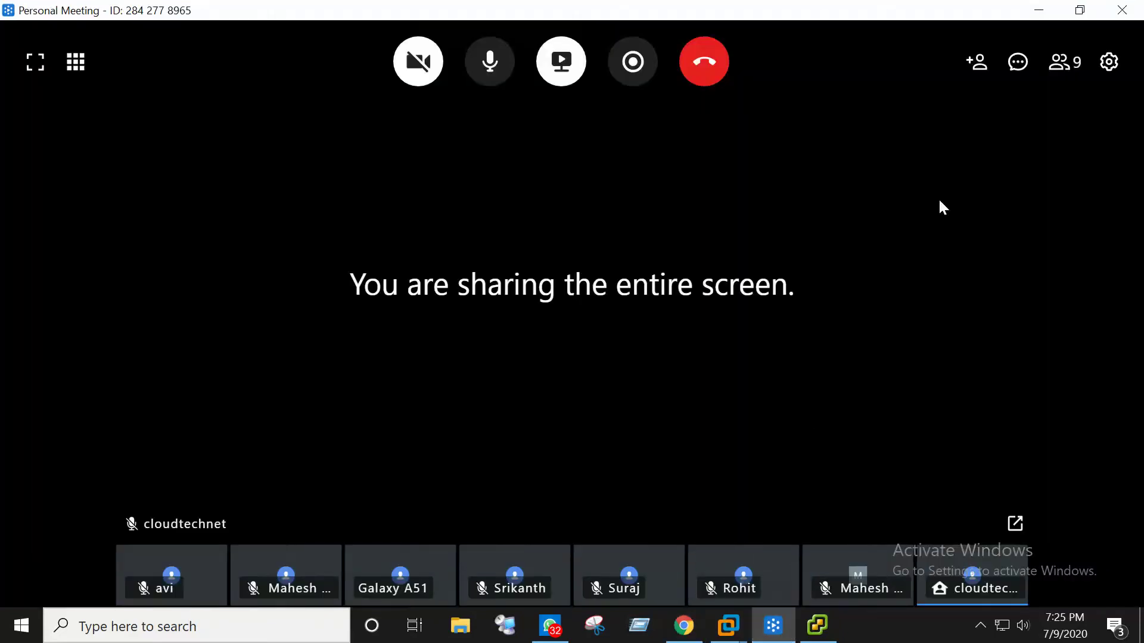
click(1073, 65)
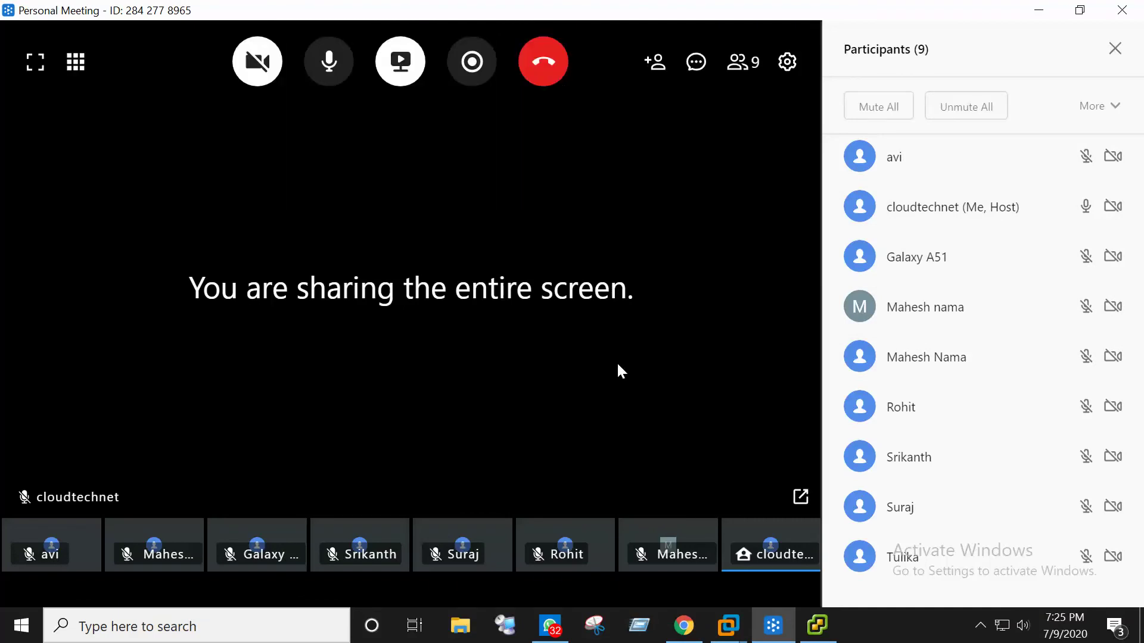
click(1039, 11)
Get started with Server Migration Service by going to the Server Migration Connector setup page.
scroll(381, 421, up, 1)
scroll(219, 398, down, 2)
scroll(607, 301, up, 4)
click(578, 296)
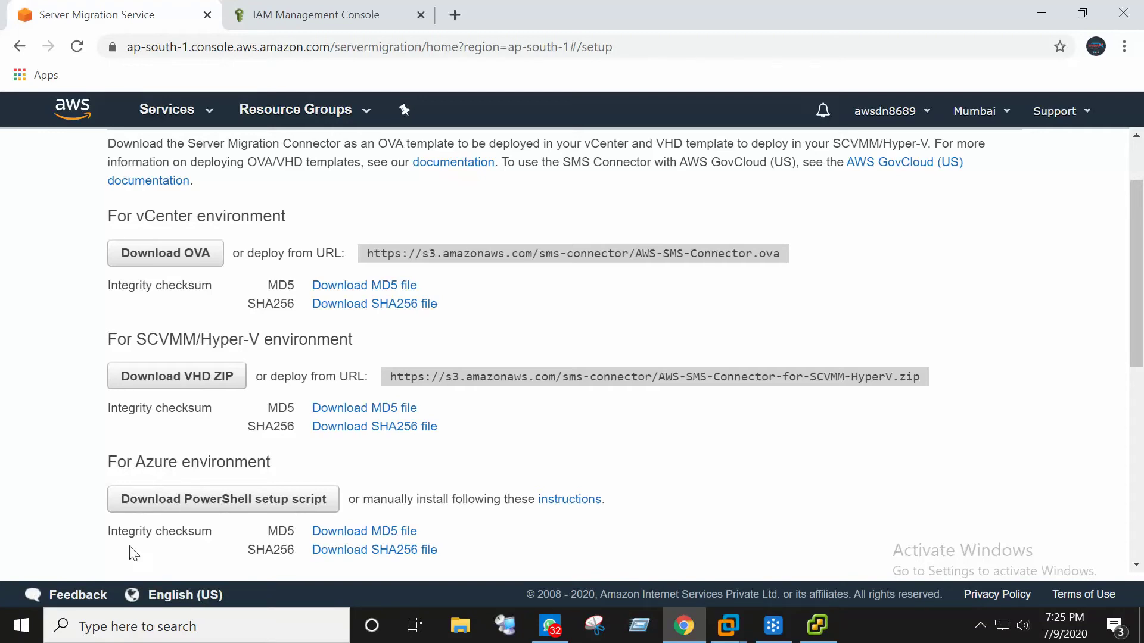
Review the Server Migration Connector setup instructions and download the connector OVA for the vCenter environment.
scroll(429, 394, down, 3)
scroll(430, 396, down, 3)
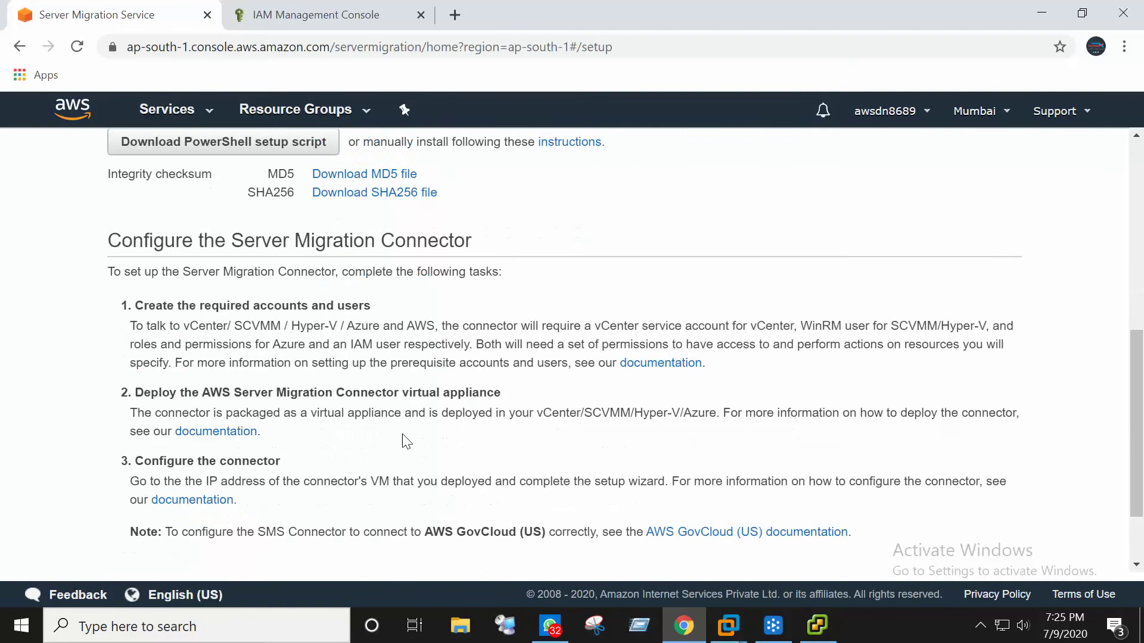
scroll(403, 435, up, 10)
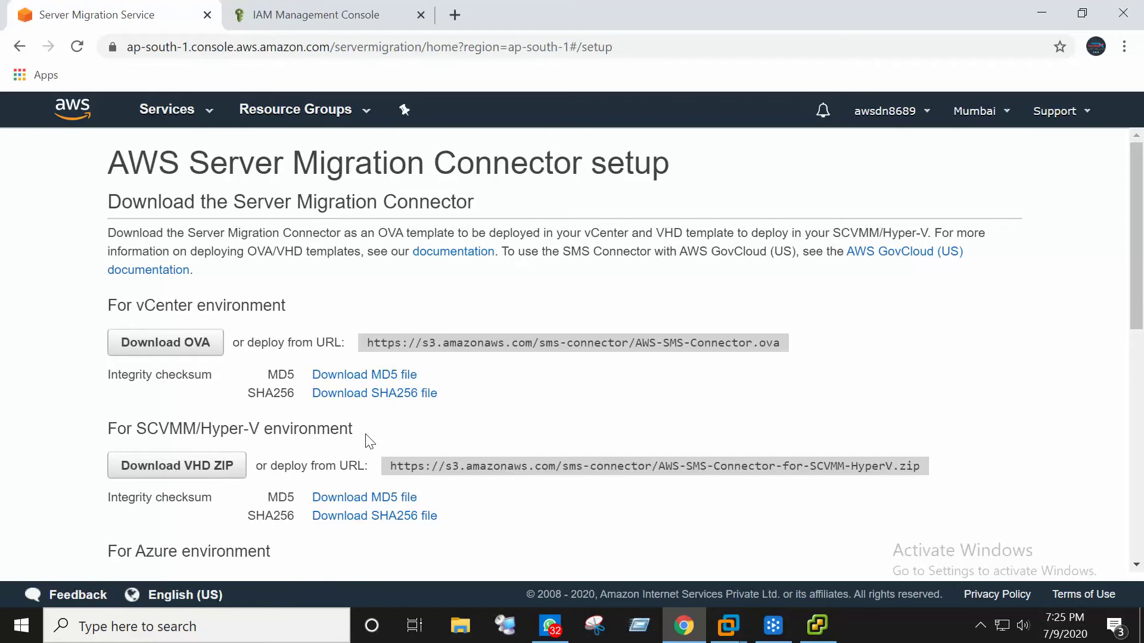
scroll(370, 437, down, 2)
scroll(280, 465, down, 2)
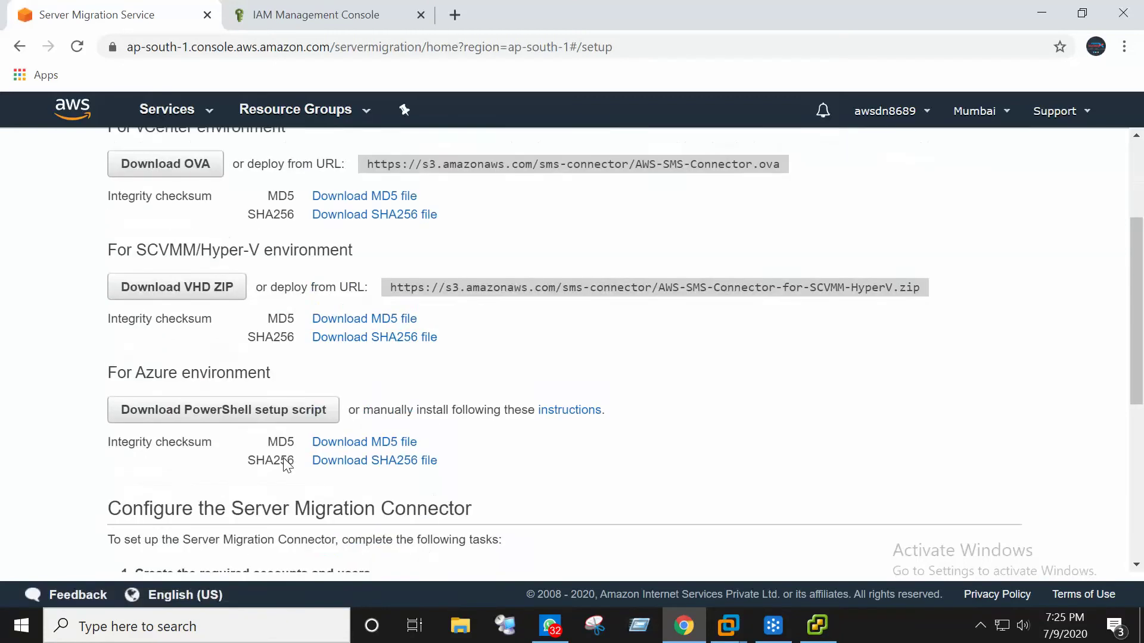
scroll(285, 459, down, 2)
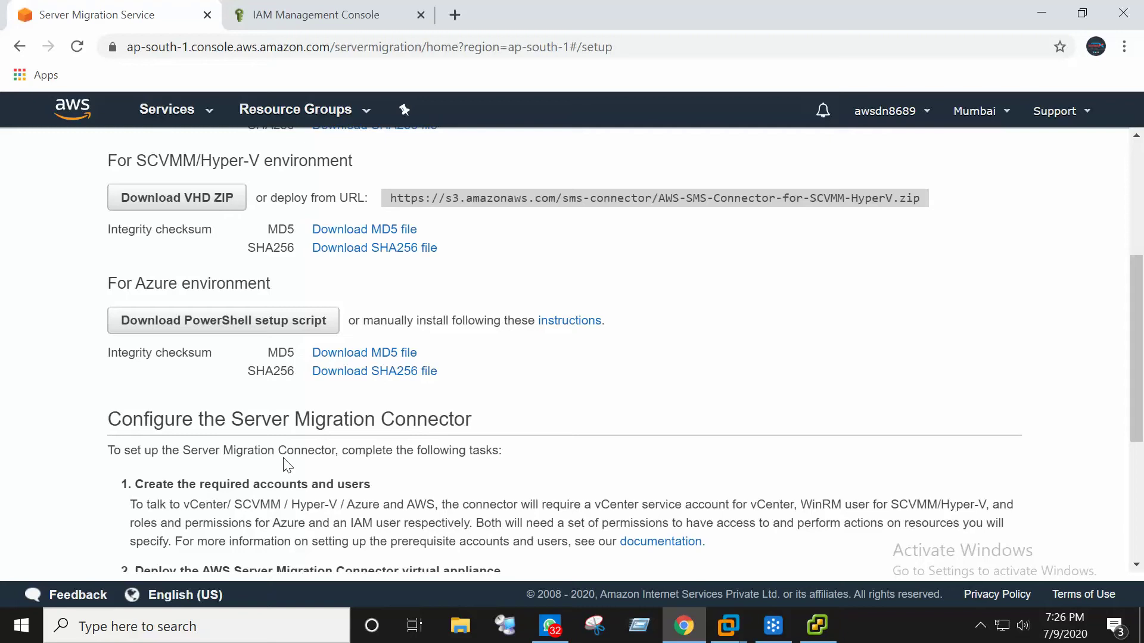
scroll(288, 464, down, 5)
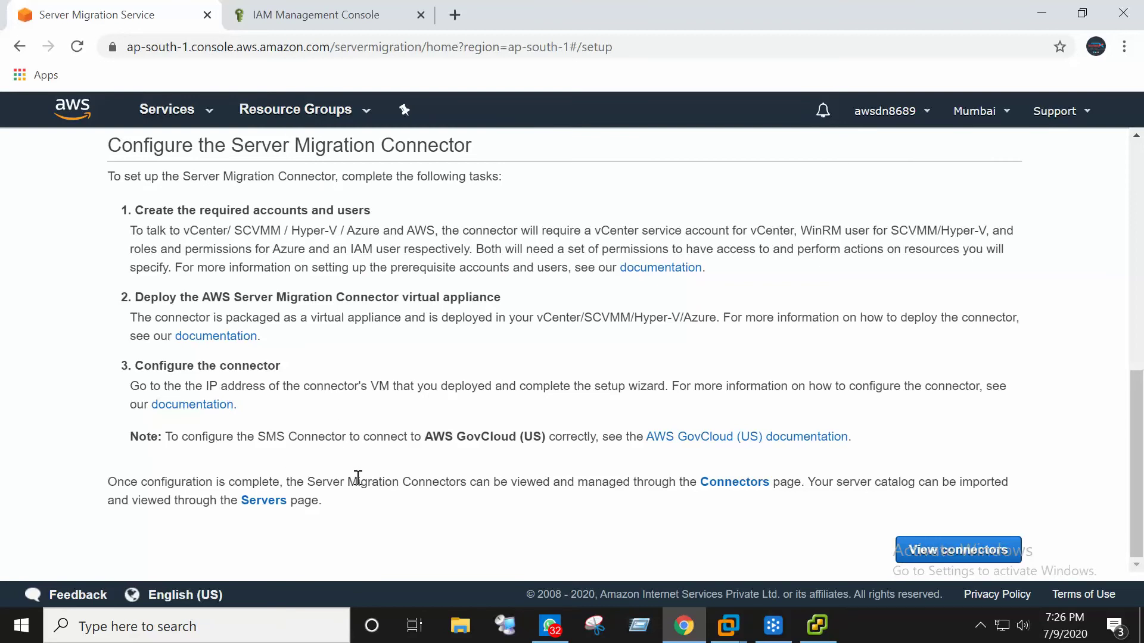
scroll(358, 478, up, 6)
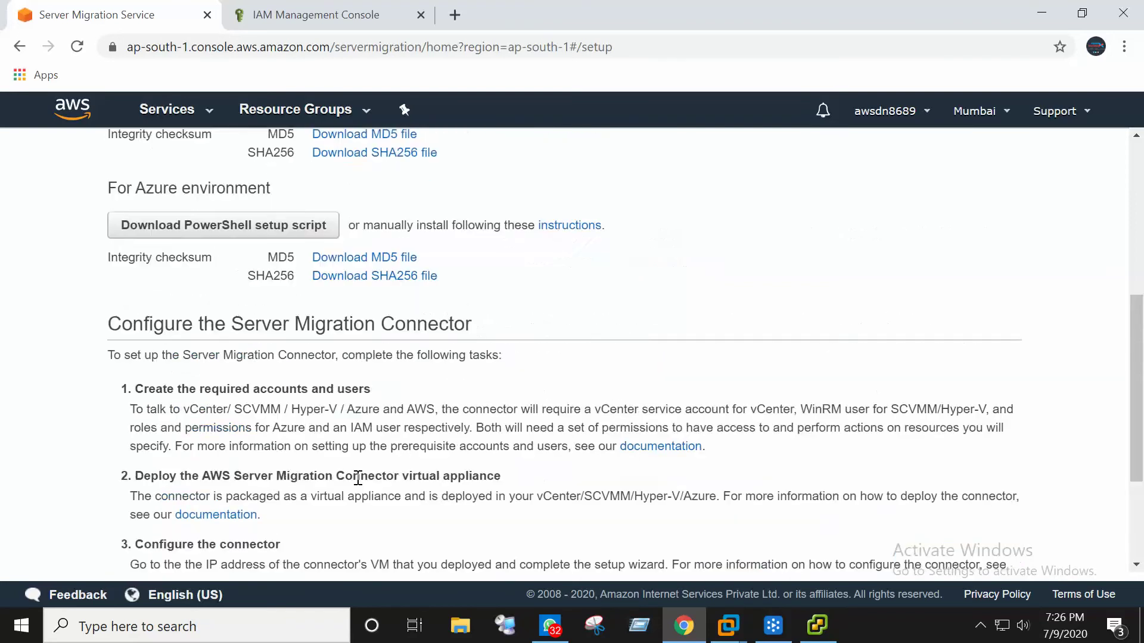
scroll(358, 478, up, 2)
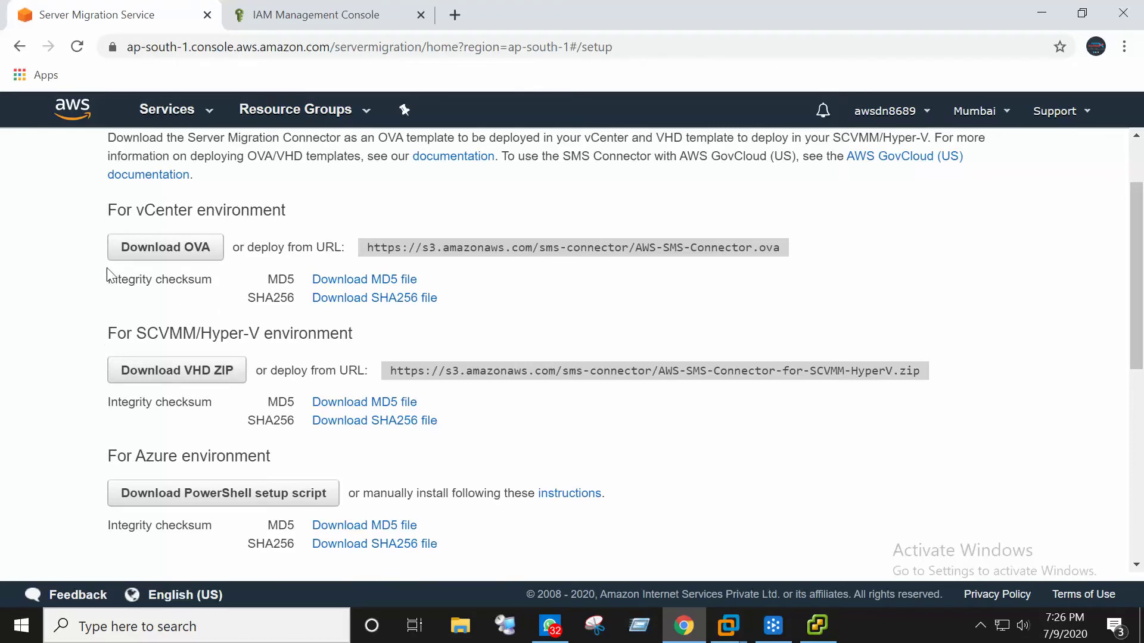
click(204, 248)
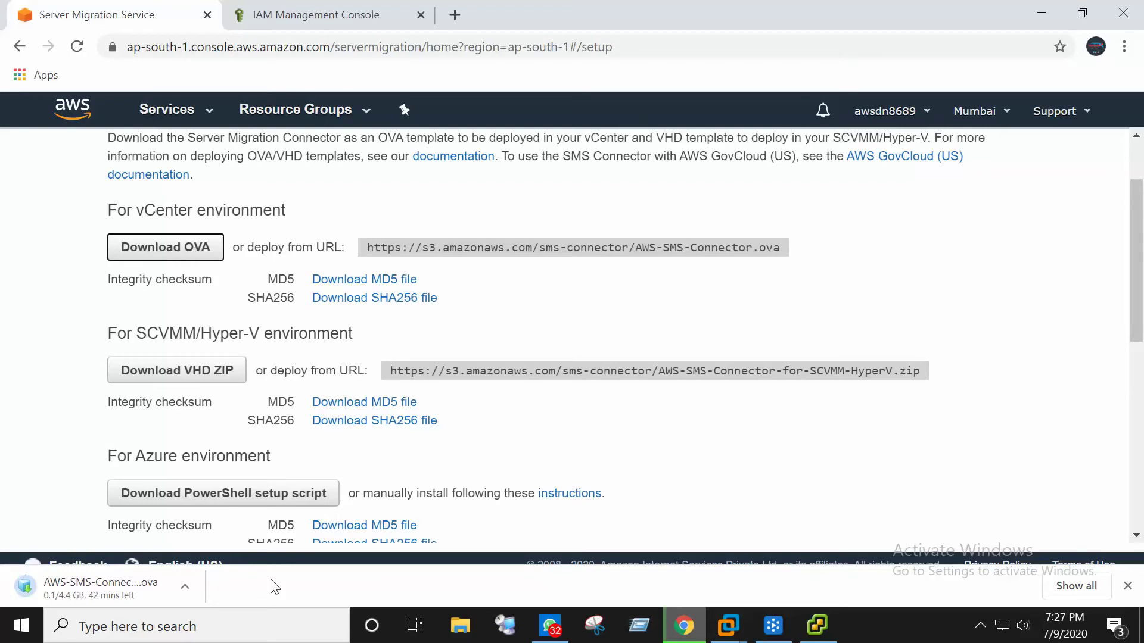
Switch to the vSphere Client and open the role administration of VC5.cloud.com.
click(817, 625)
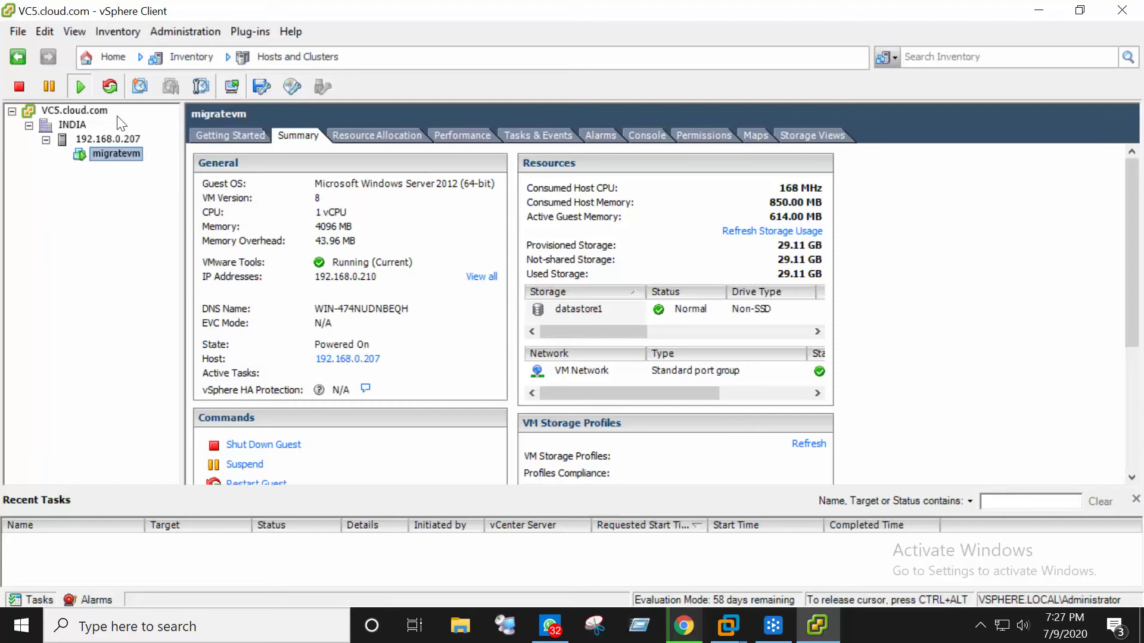
click(111, 59)
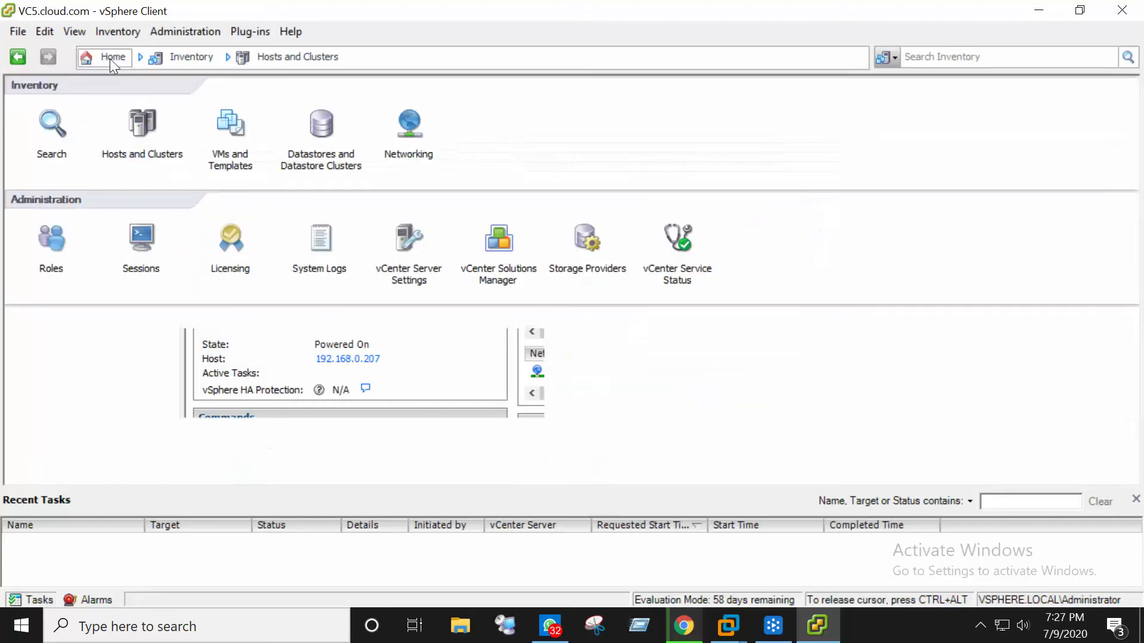
click(48, 241)
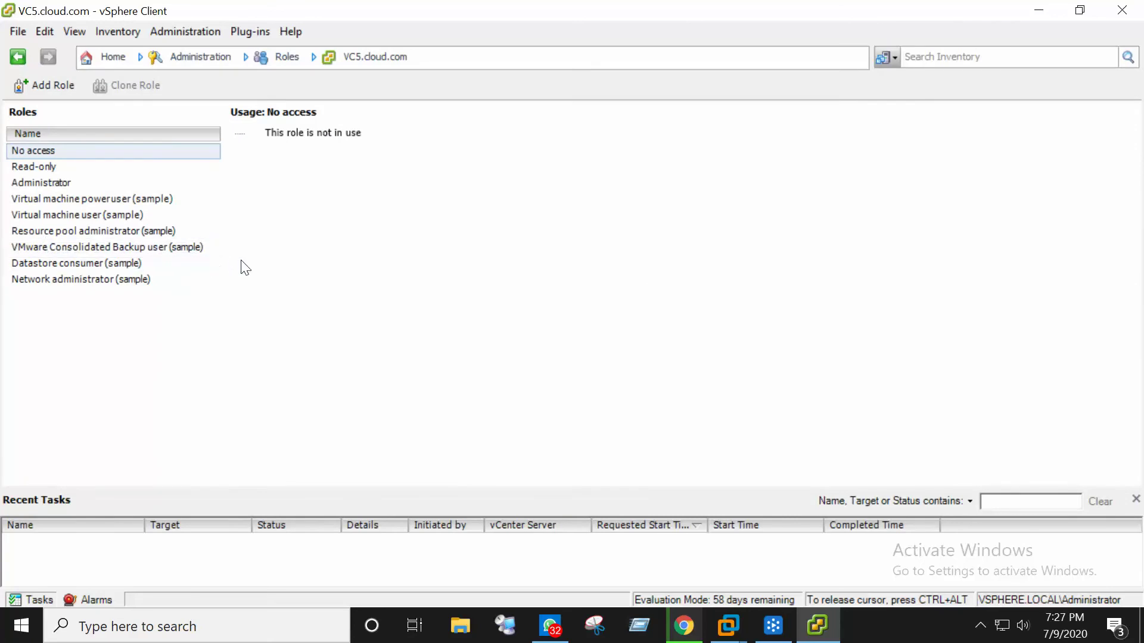
Add a vCenter role named "AWS SMS connector" with all Datastore and Host privileges.
click(55, 85)
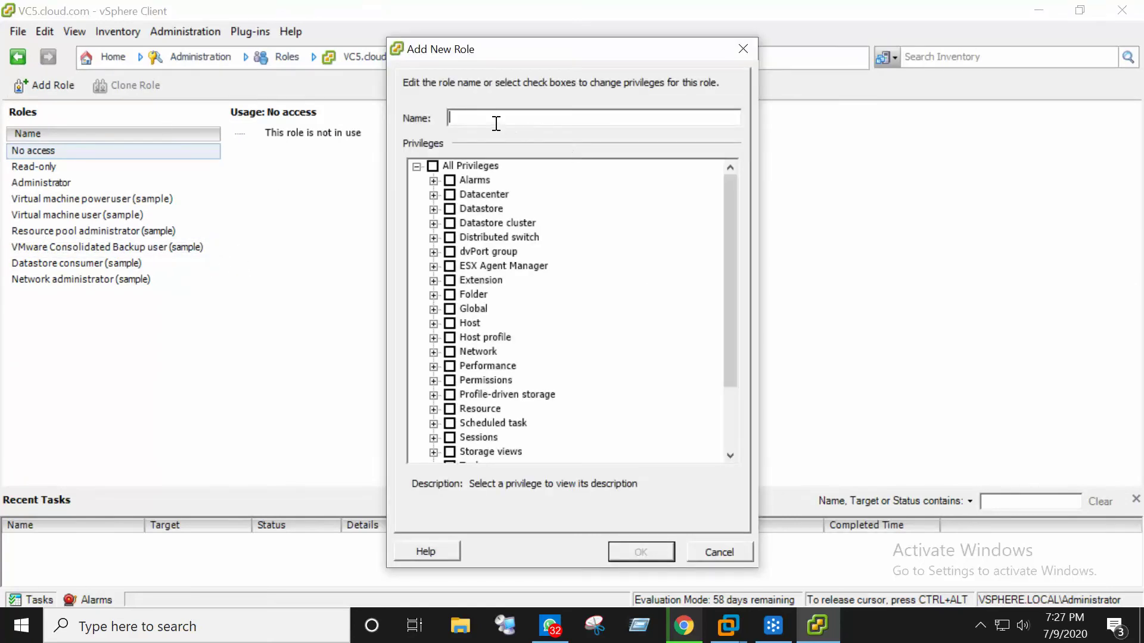
text(AWS SMS connector)
click(450, 208)
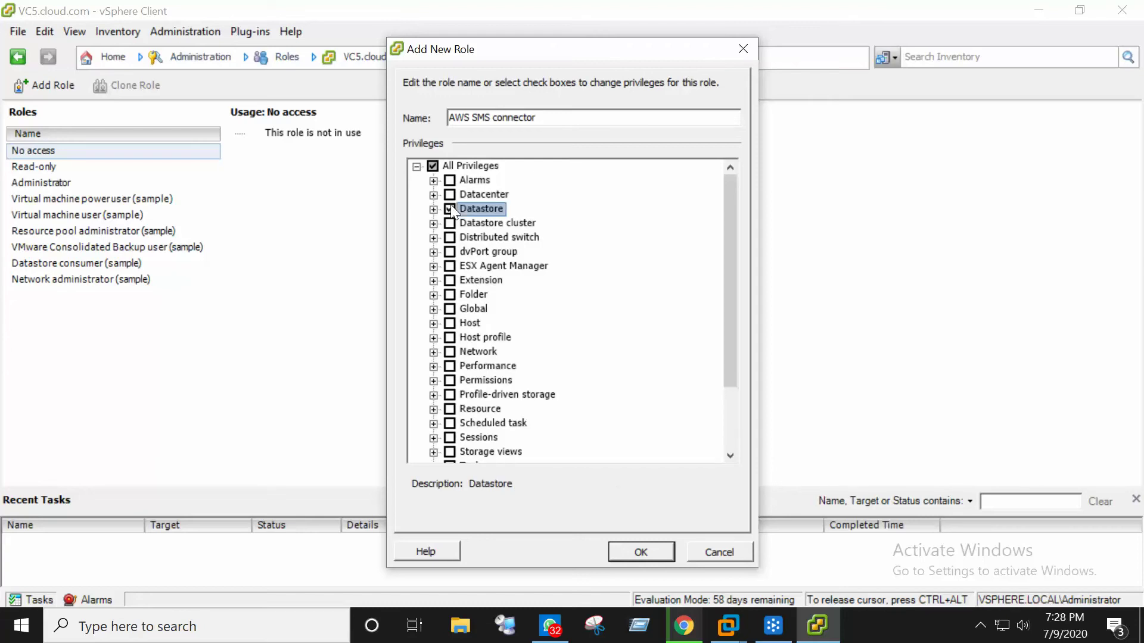
click(451, 323)
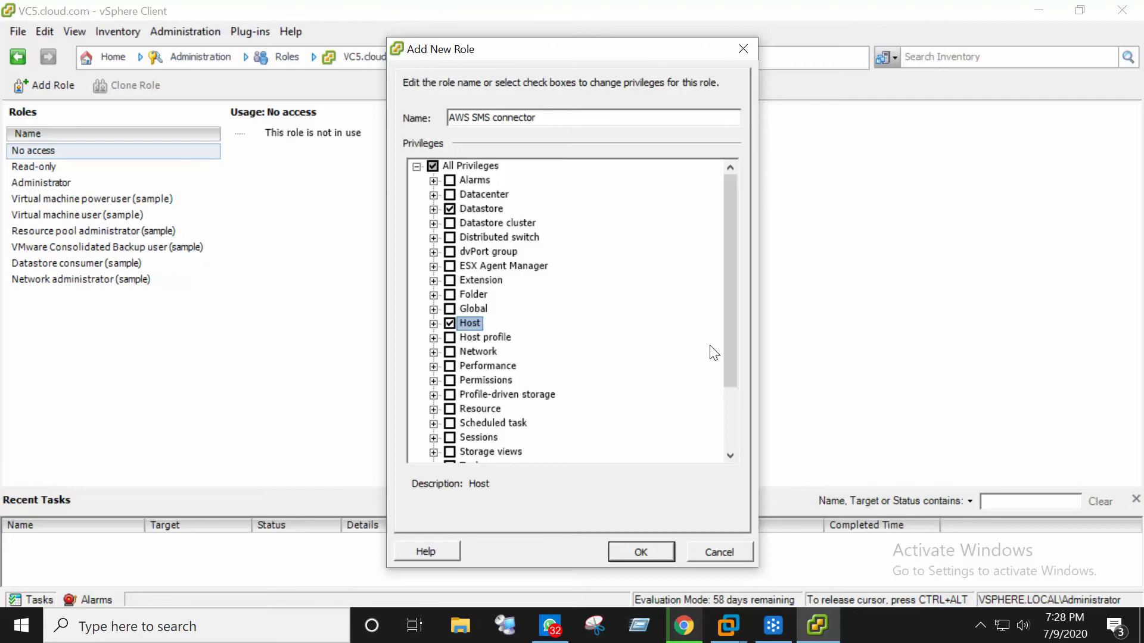
click(433, 210)
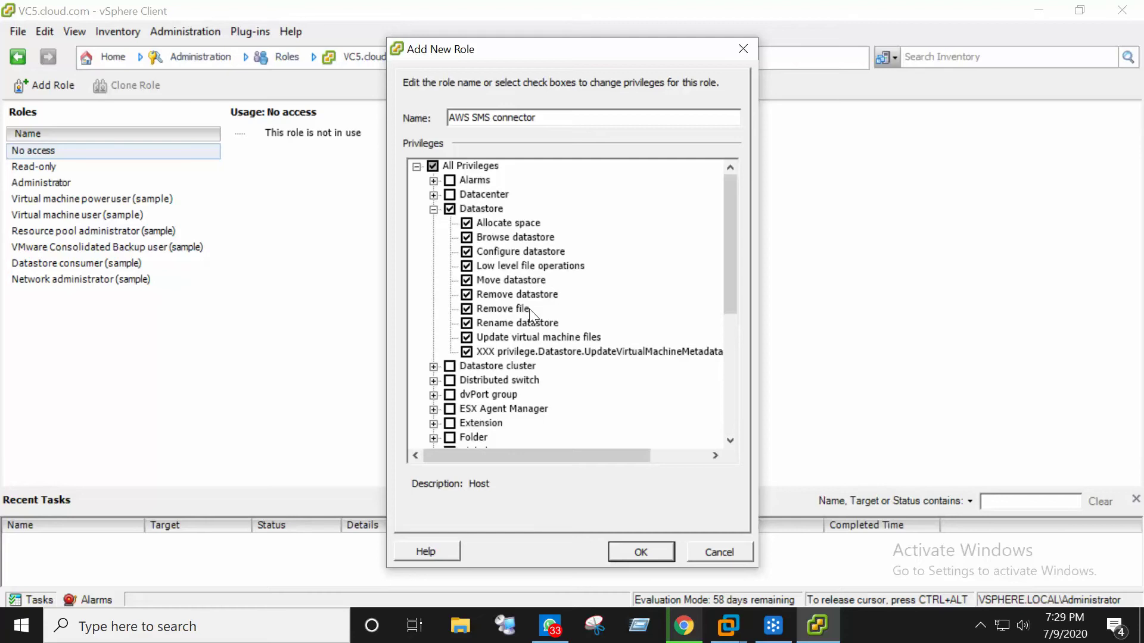
drag(731, 273, 734, 446)
click(639, 552)
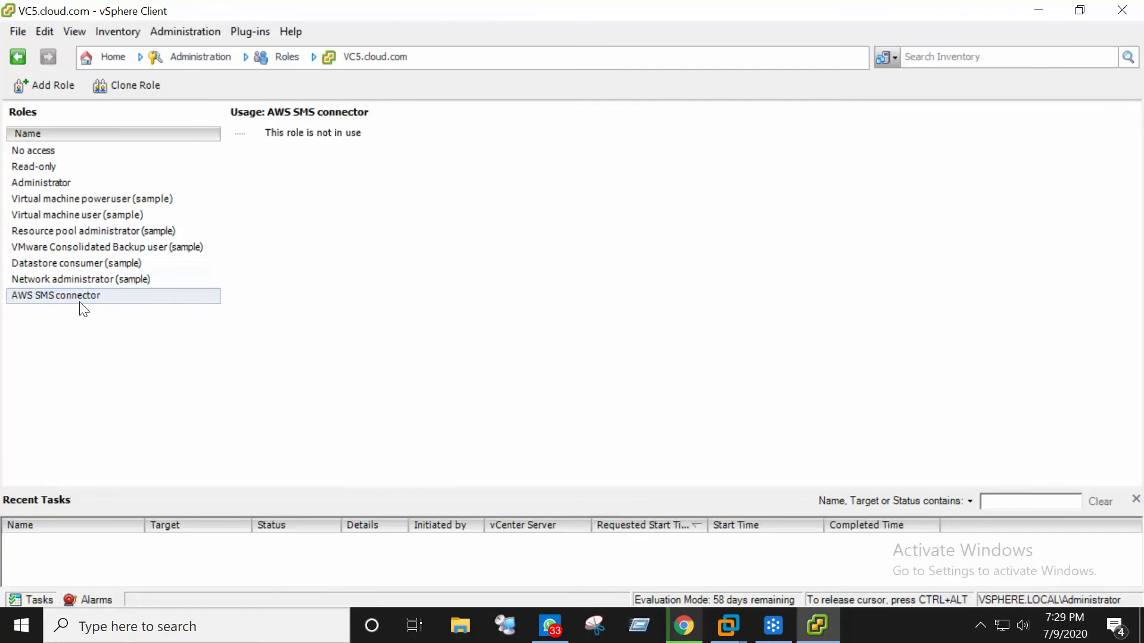
click(140, 293)
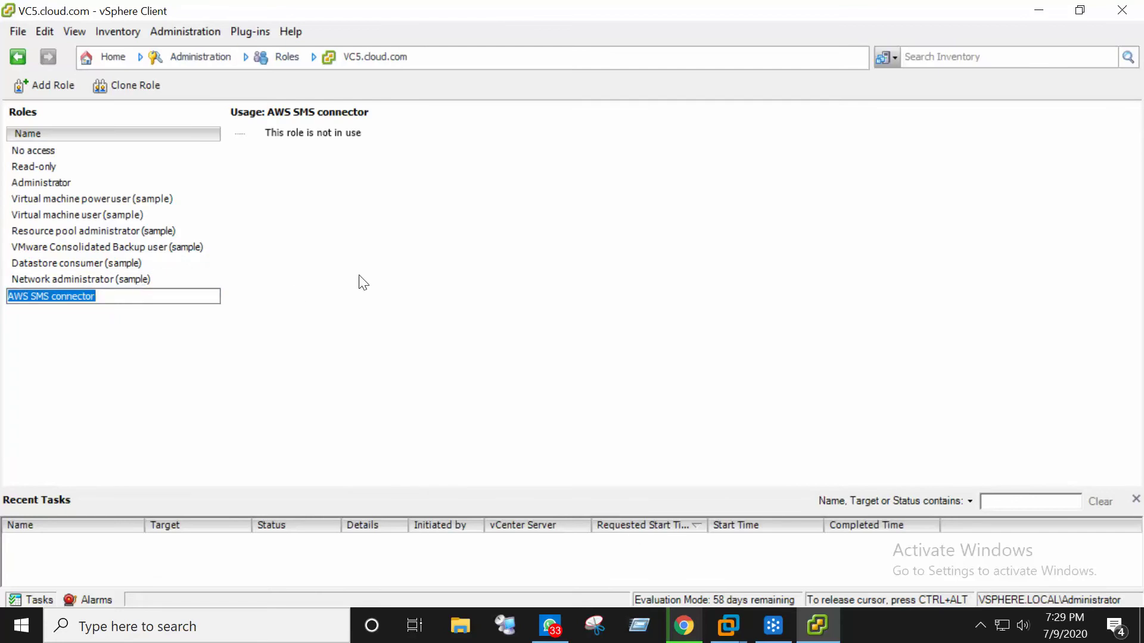
click(293, 307)
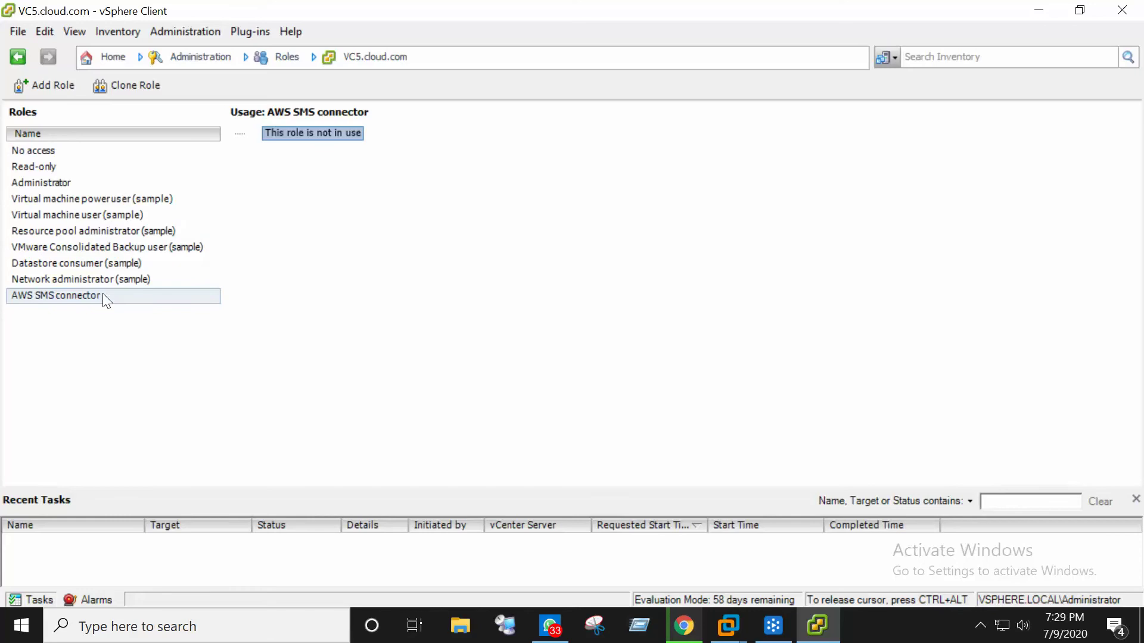
click(141, 292)
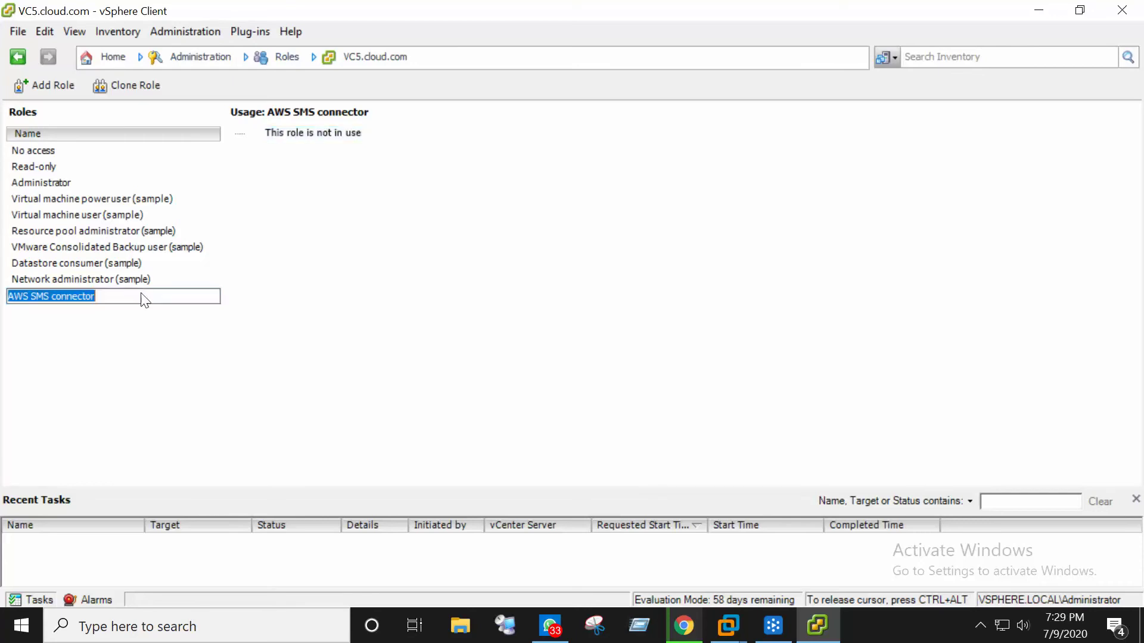
right_click(142, 295)
click(465, 314)
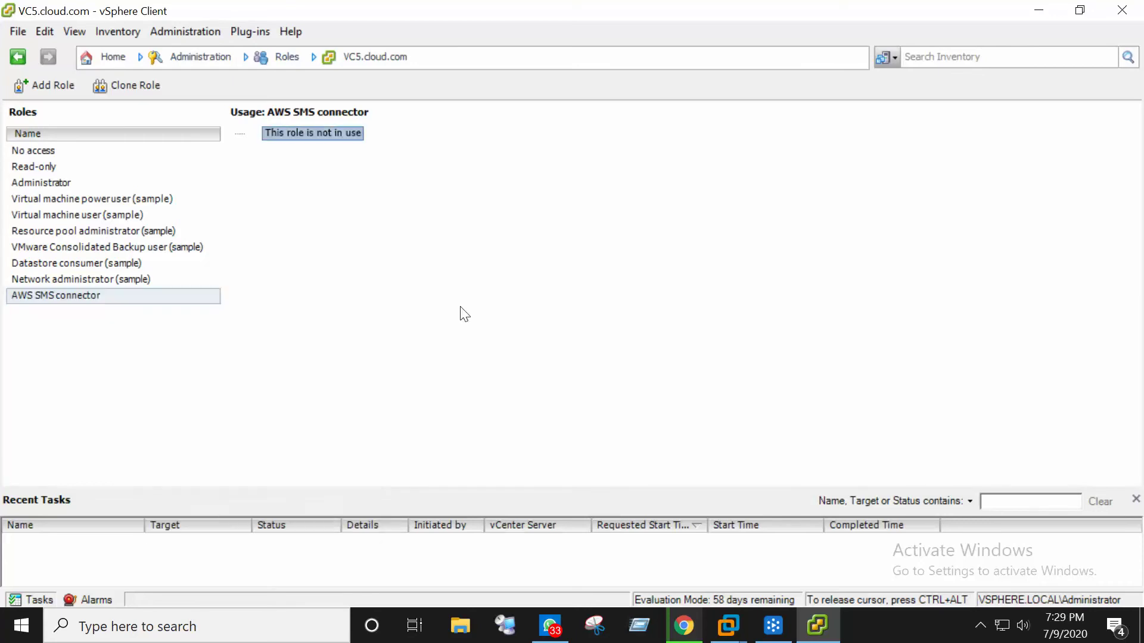
Compare the usage of the AWS SMS connector role with that of the Administrator role.
right_click(196, 301)
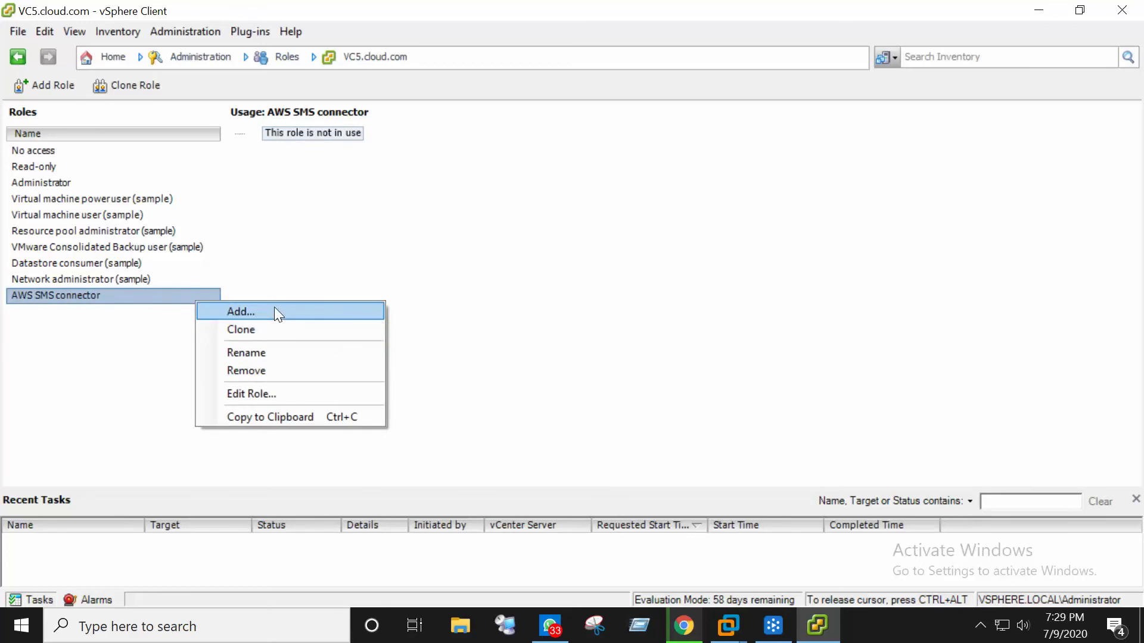
click(324, 133)
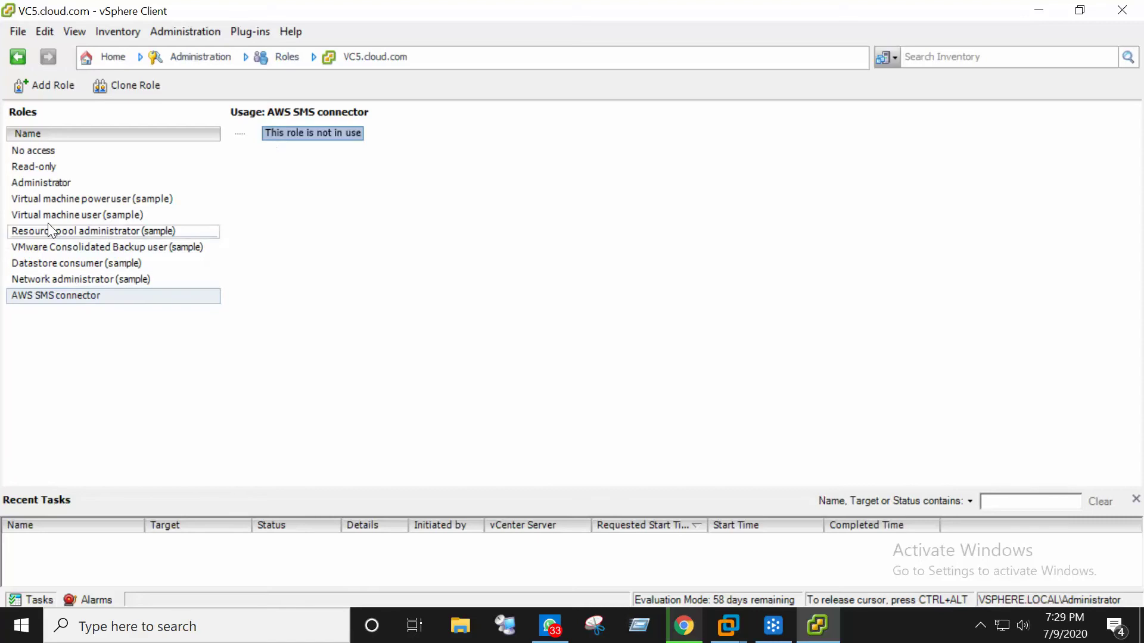
click(44, 183)
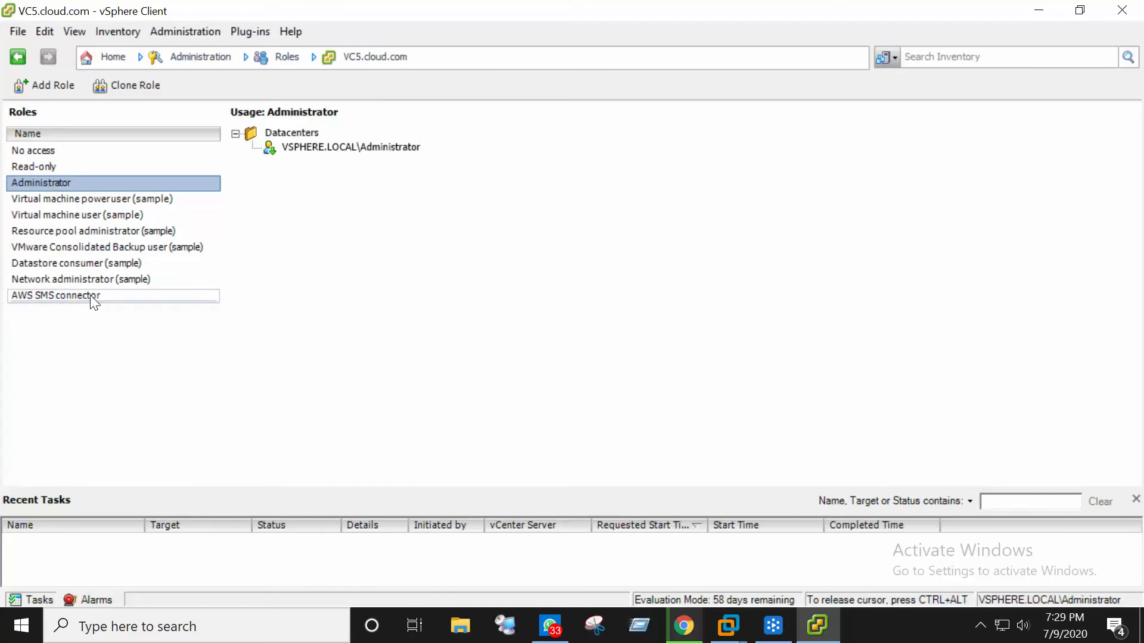
click(109, 296)
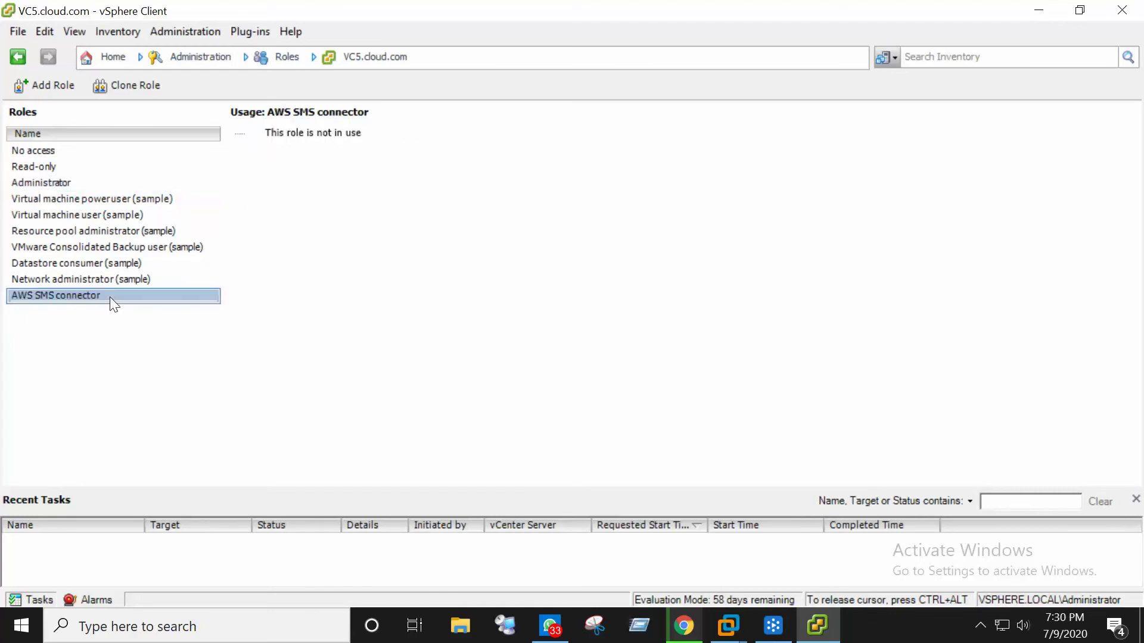
Start adding a permission to the vCenter server VC5.cloud.com in the Hosts and Clusters inventory.
click(106, 62)
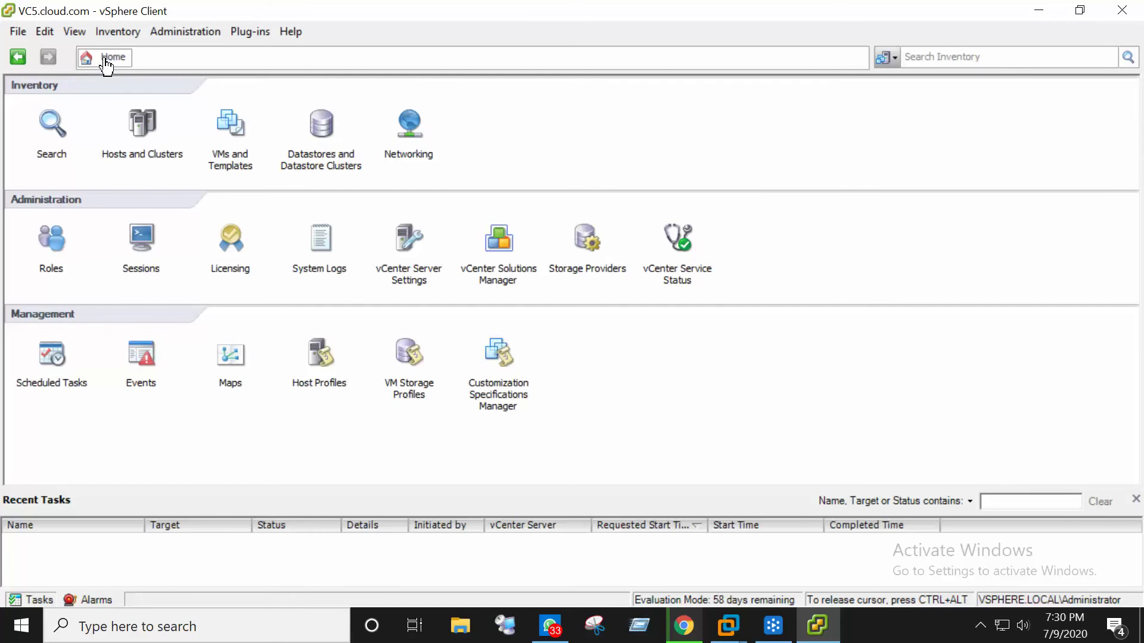
click(140, 131)
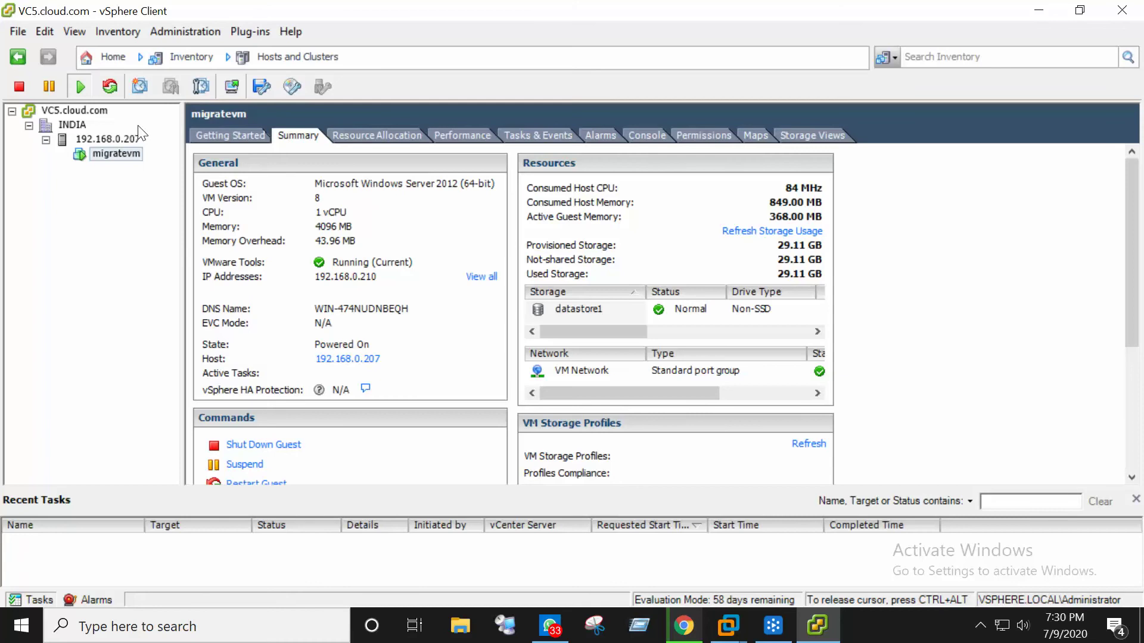
click(86, 113)
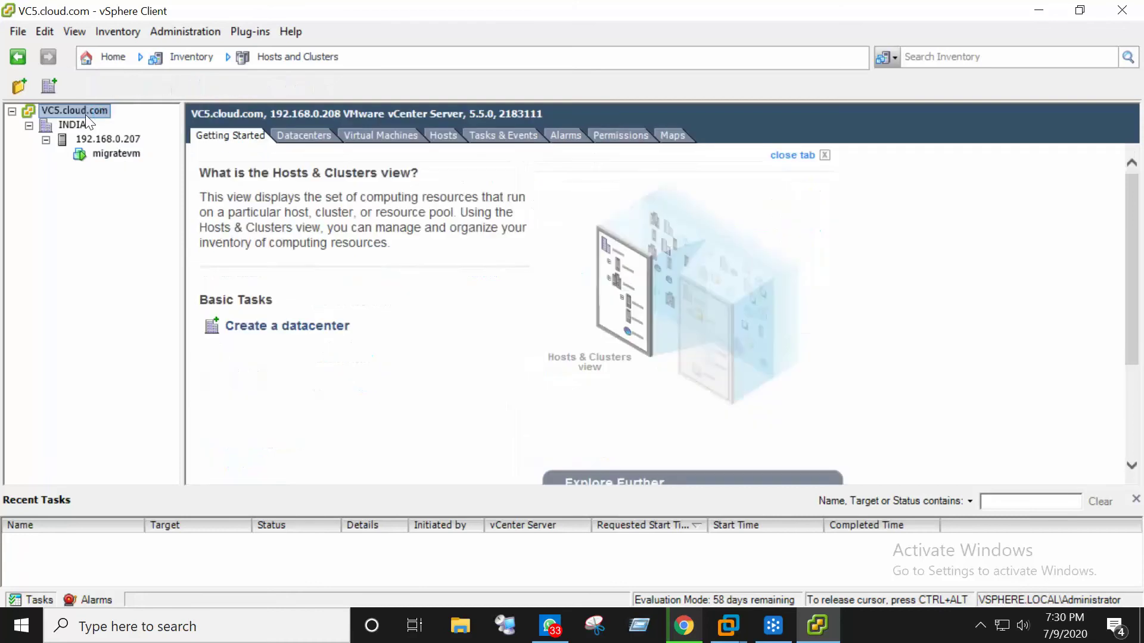
click(638, 135)
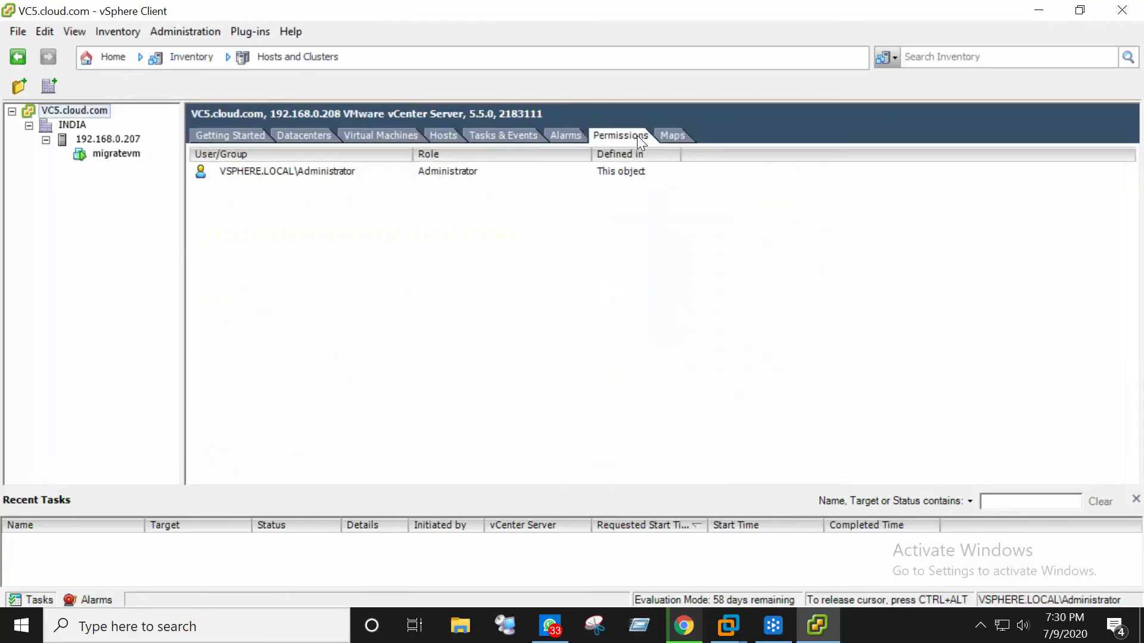
right_click(273, 207)
click(341, 219)
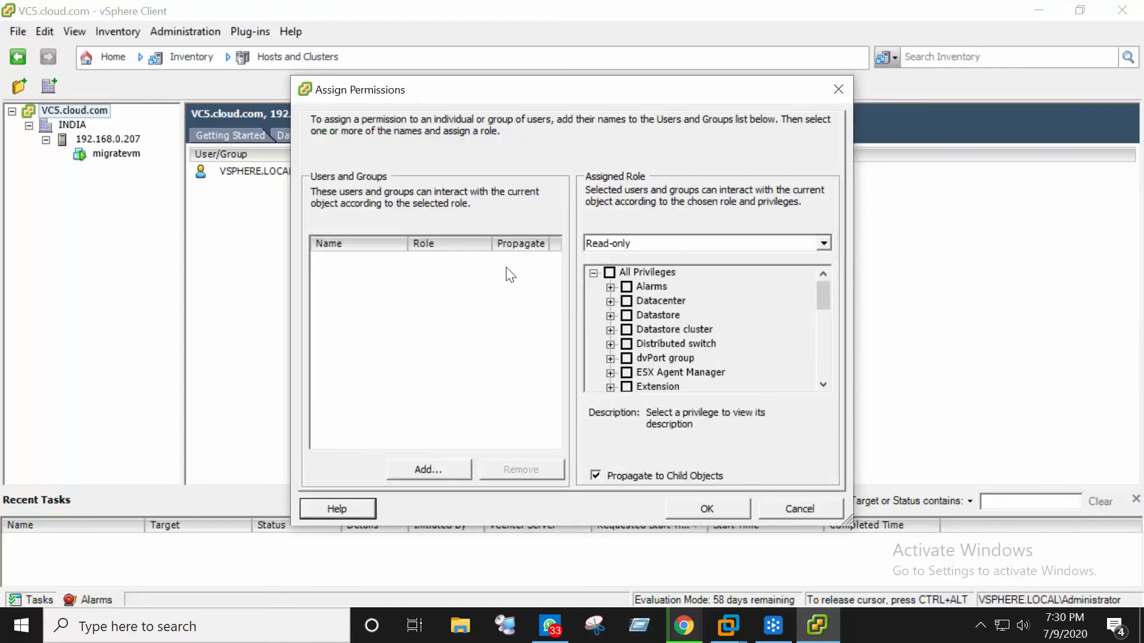
Add the Administrator user from the (server) domain to the users who receive the permission.
click(418, 468)
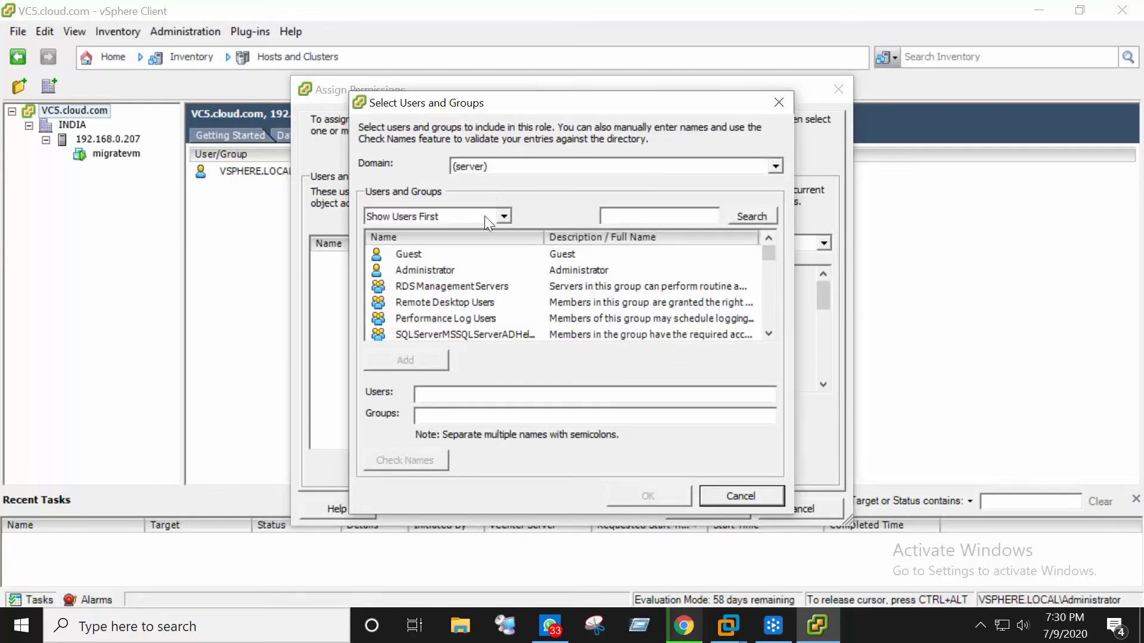
click(441, 272)
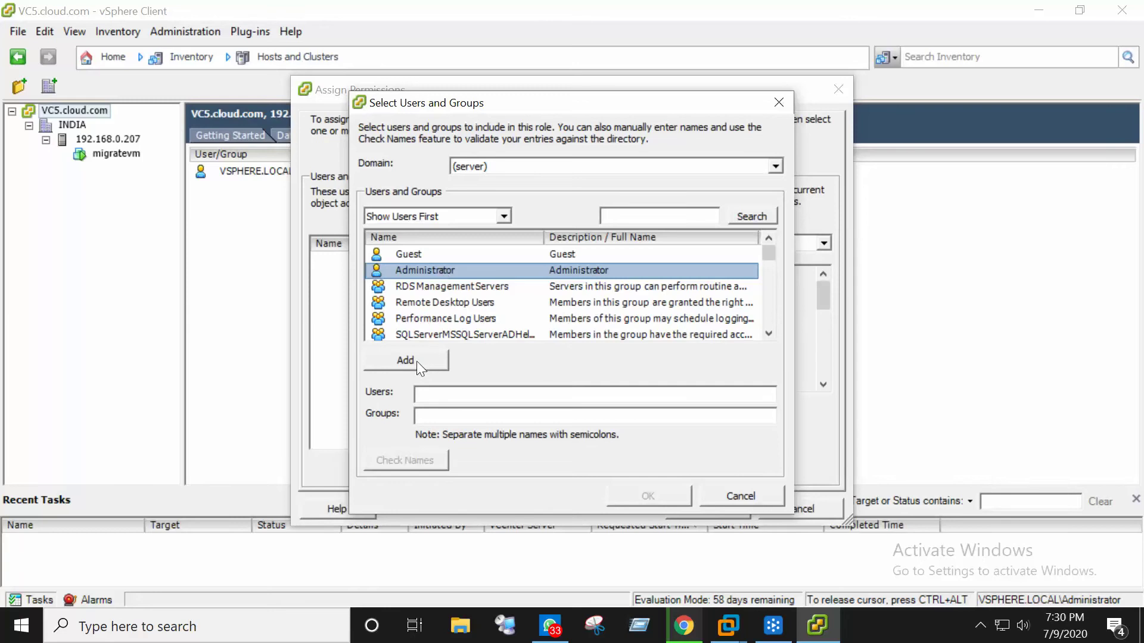
double_click(456, 268)
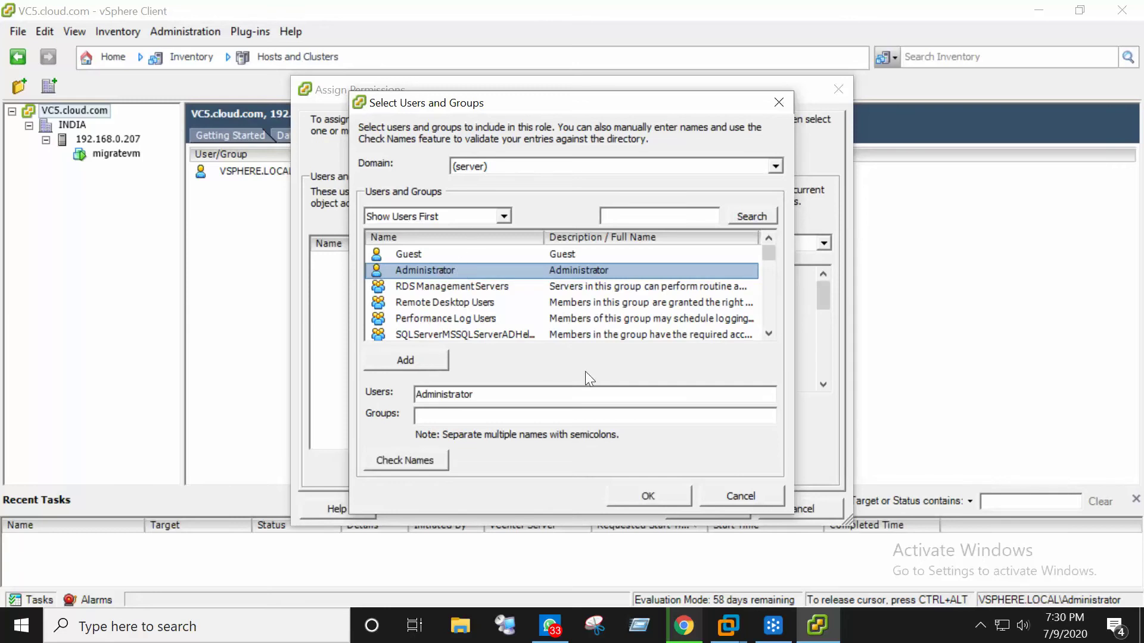
click(658, 495)
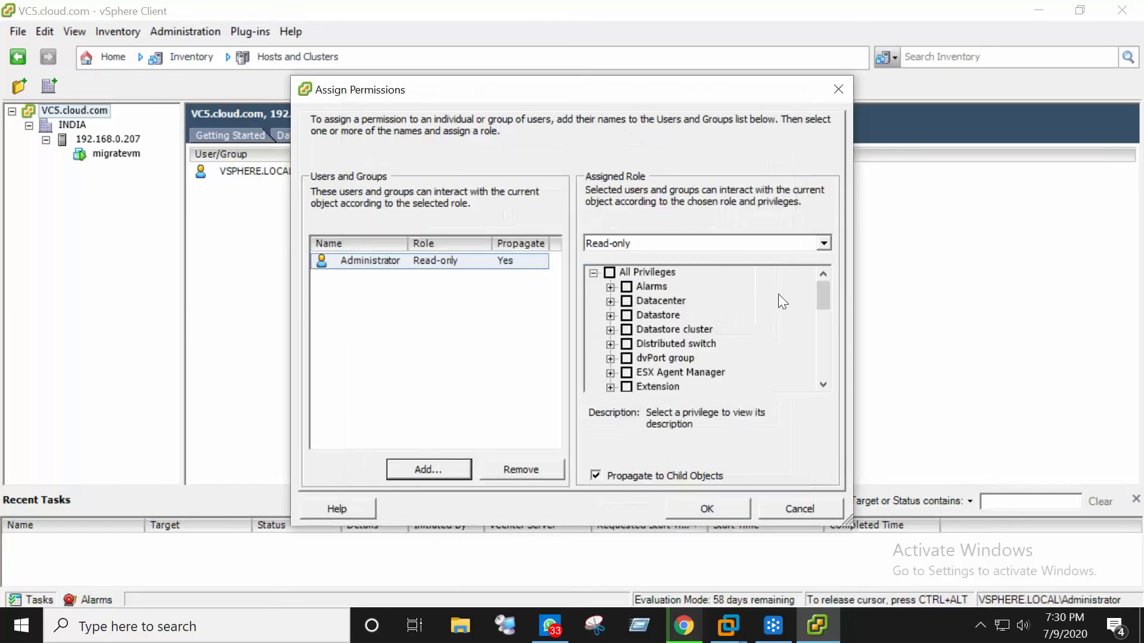
Assign the AWS SMS connector role to the Administrator user and apply the permission.
mouse_move(820, 292)
mouse_down()
mouse_move(823, 396)
mouse_move(823, 287)
mouse_up()
click(824, 243)
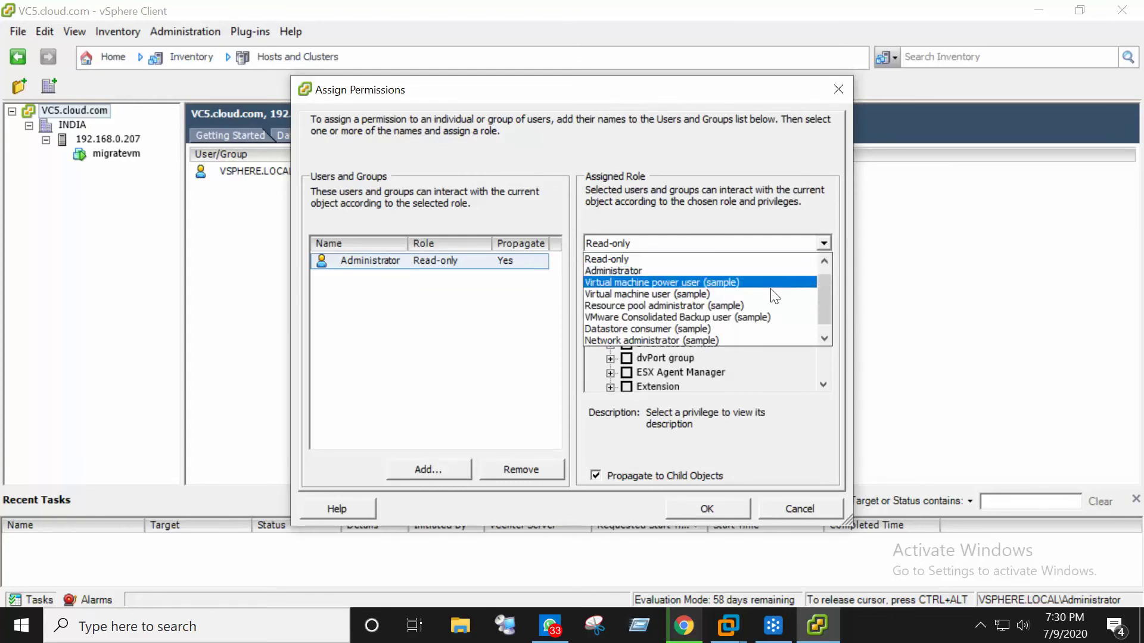
drag(821, 295, 820, 321)
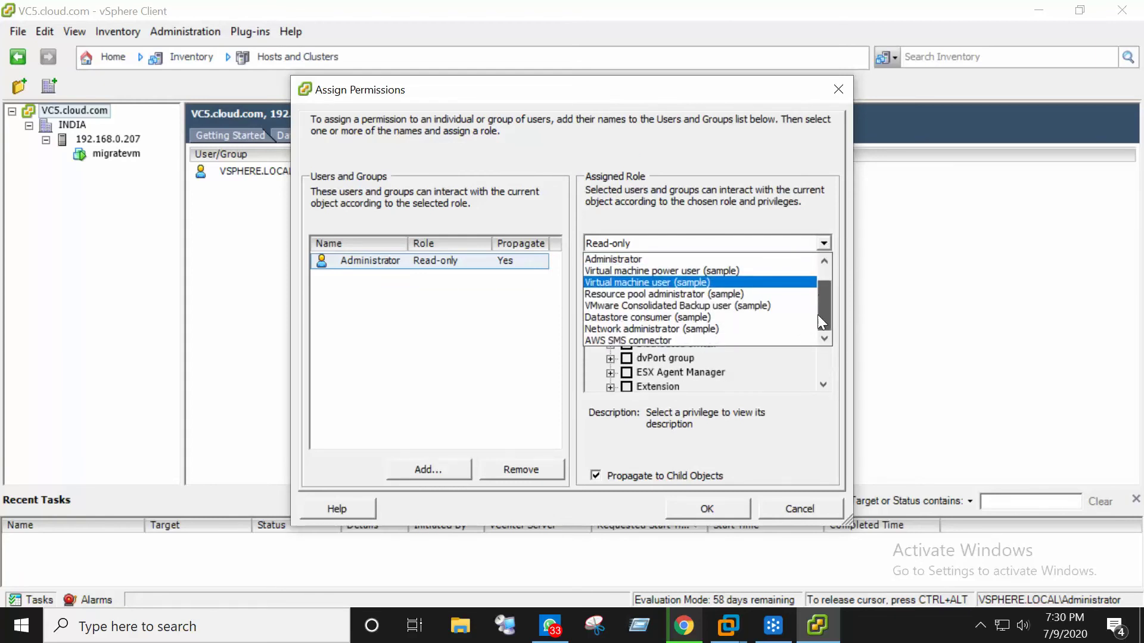
click(669, 339)
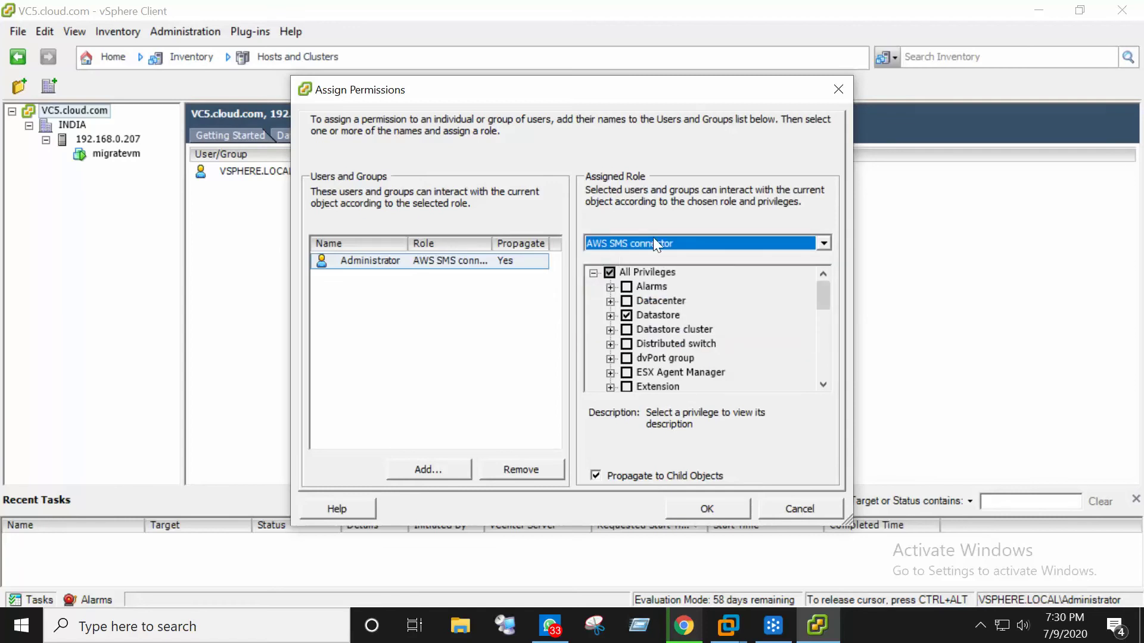
click(709, 509)
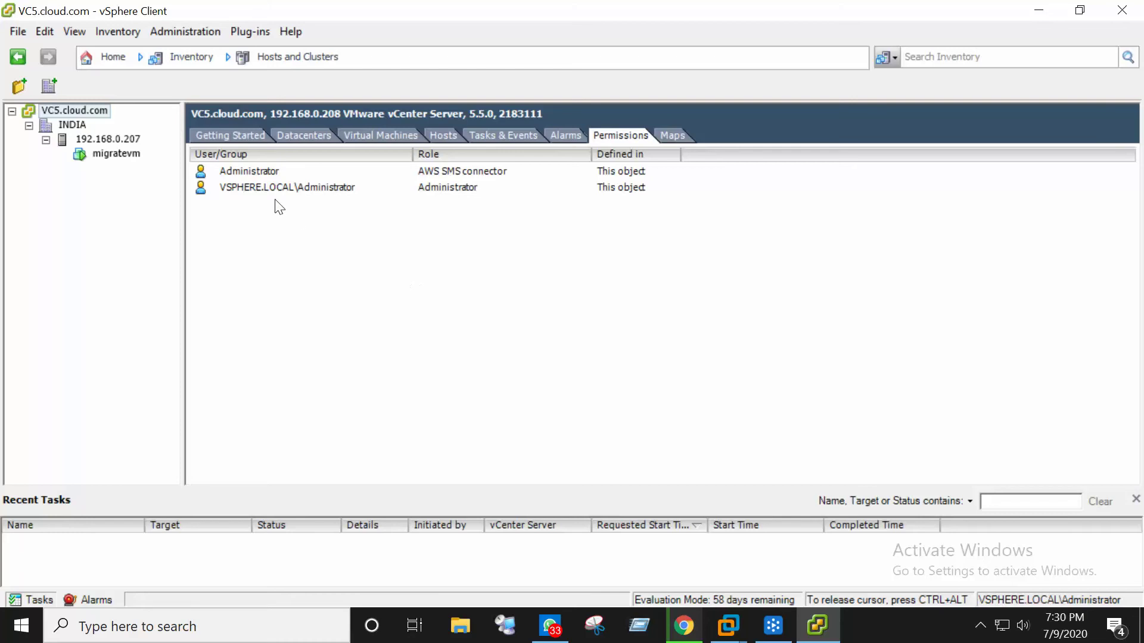
Return to the vCenter roles and check which user the AWS SMS connector role is assigned to.
click(113, 60)
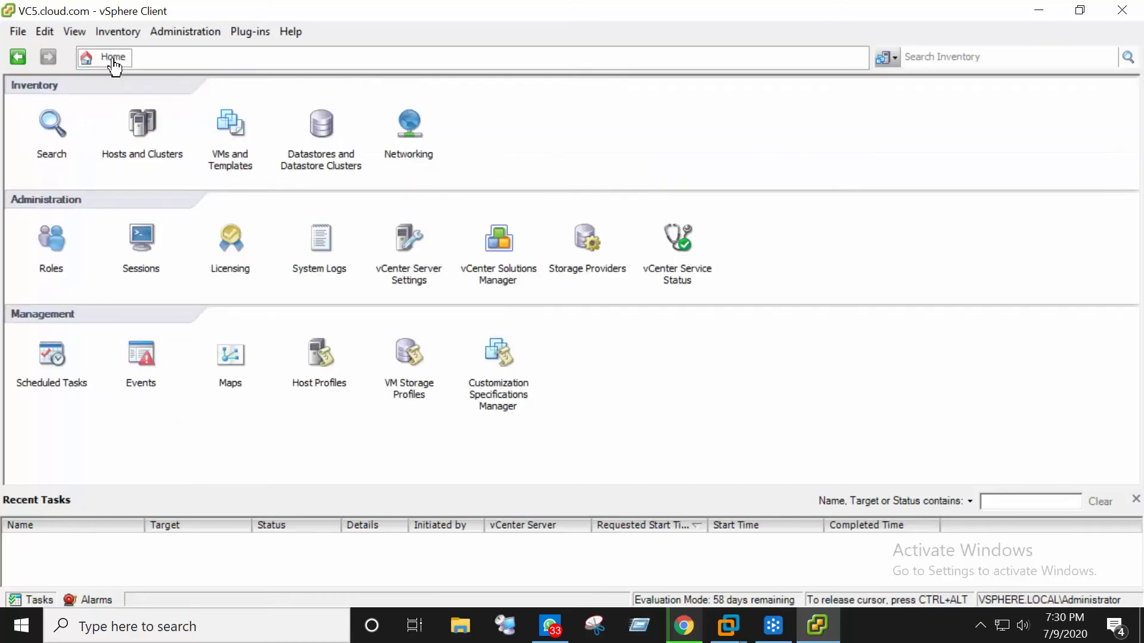
click(45, 248)
click(98, 296)
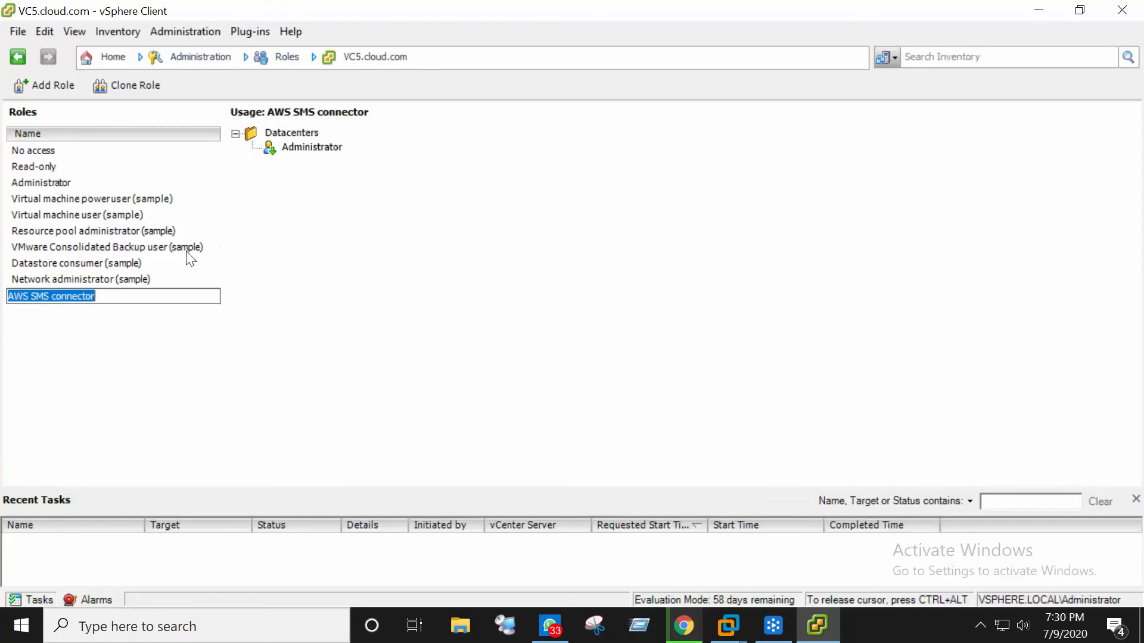
click(291, 133)
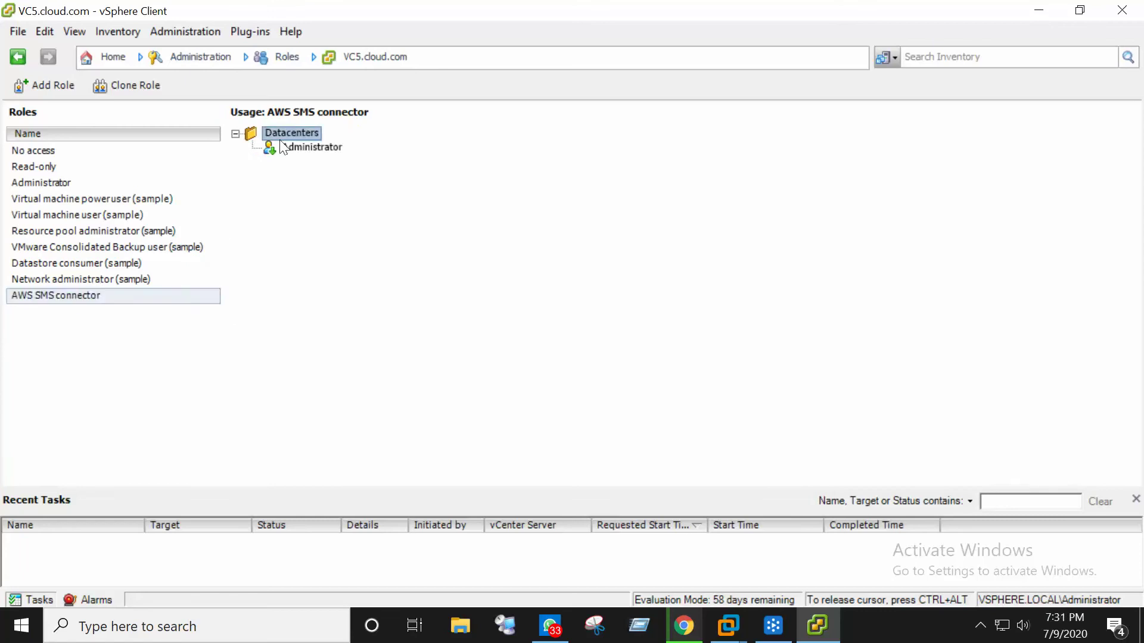
click(322, 149)
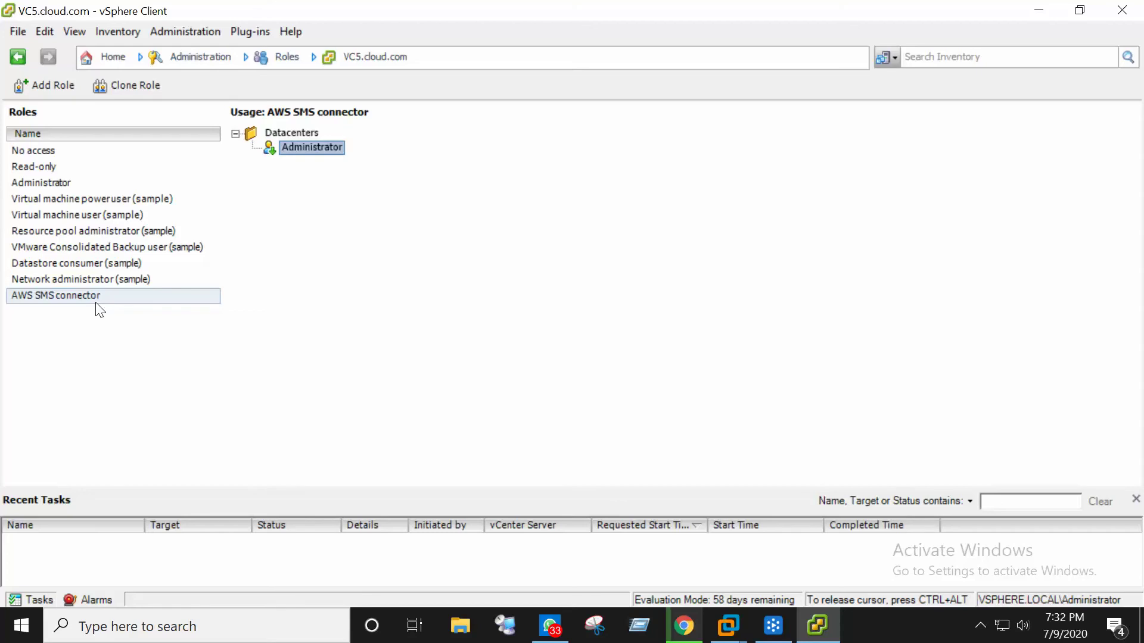
click(772, 635)
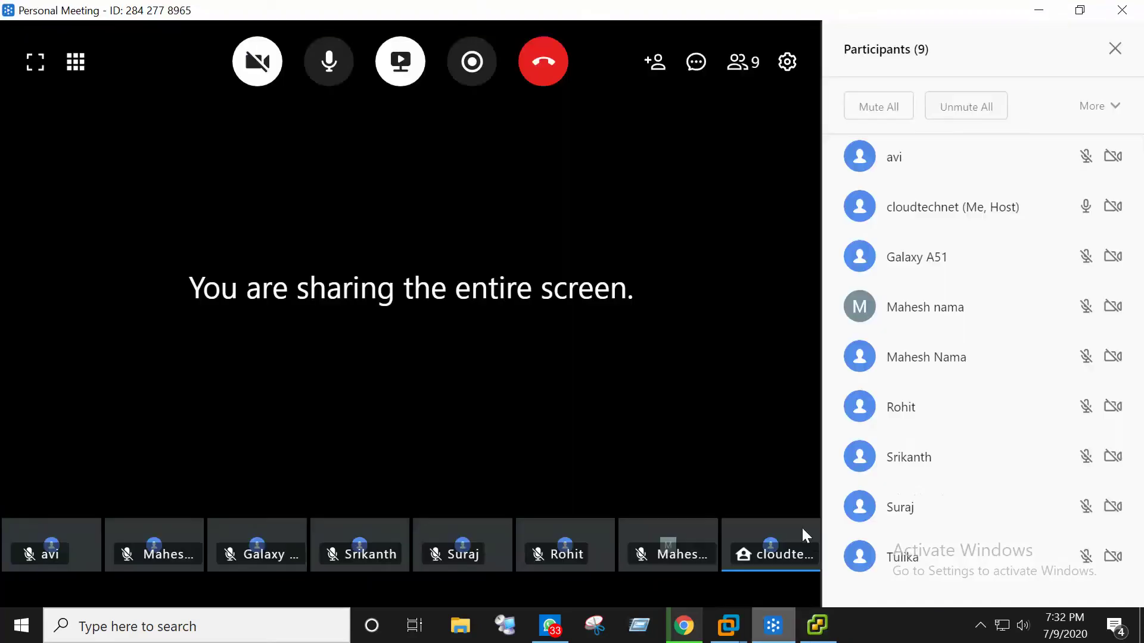
scroll(957, 388, down, 1)
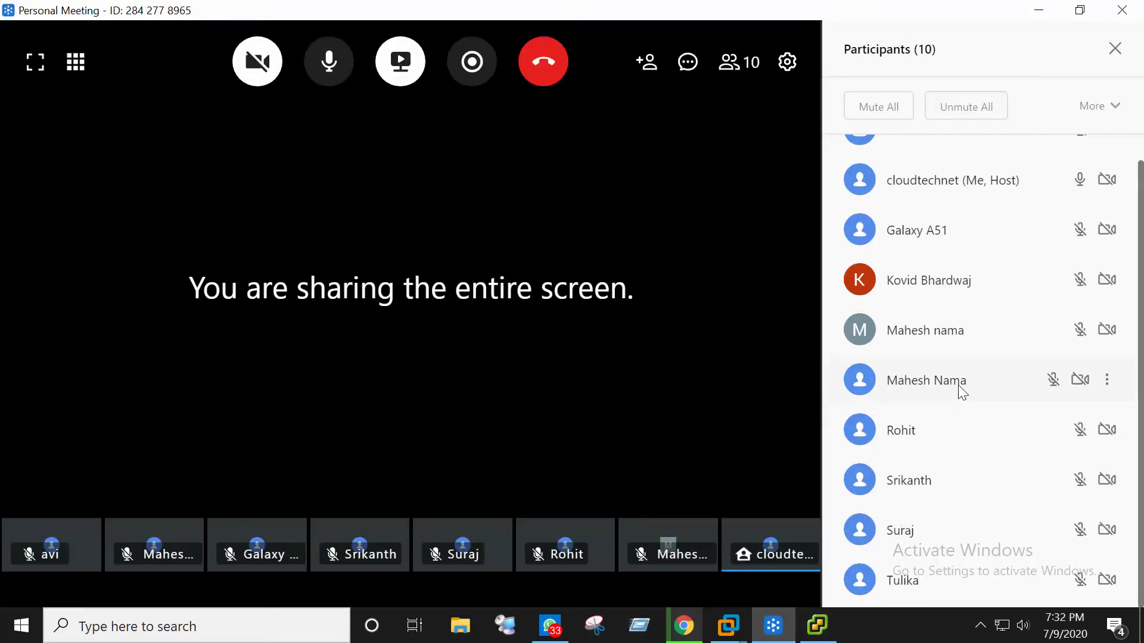
scroll(958, 384, up, 1)
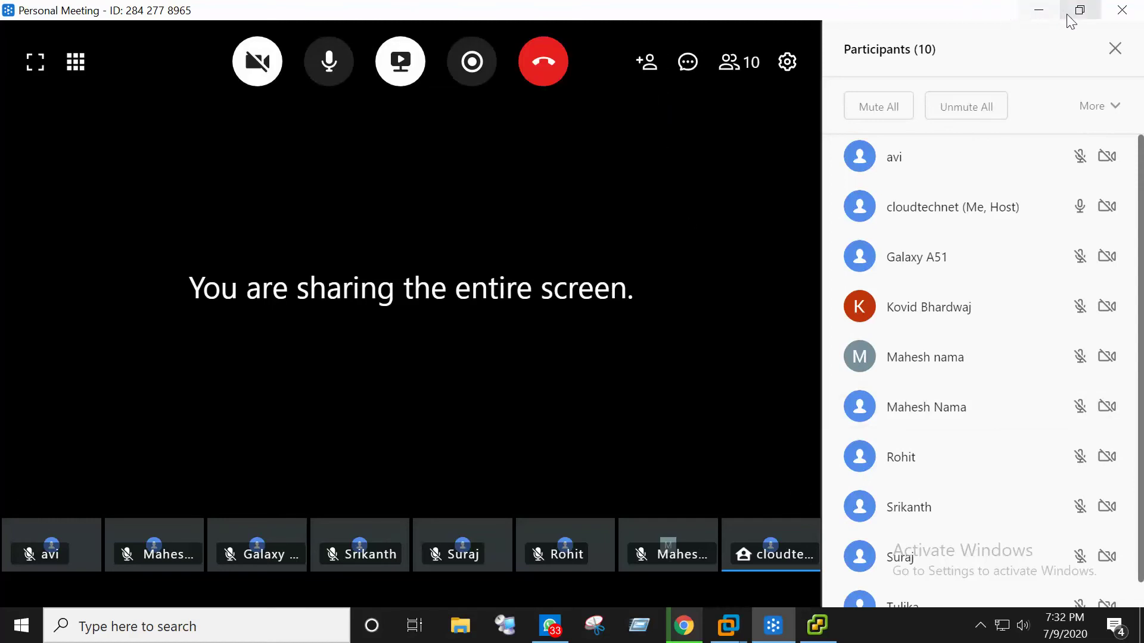
click(1038, 10)
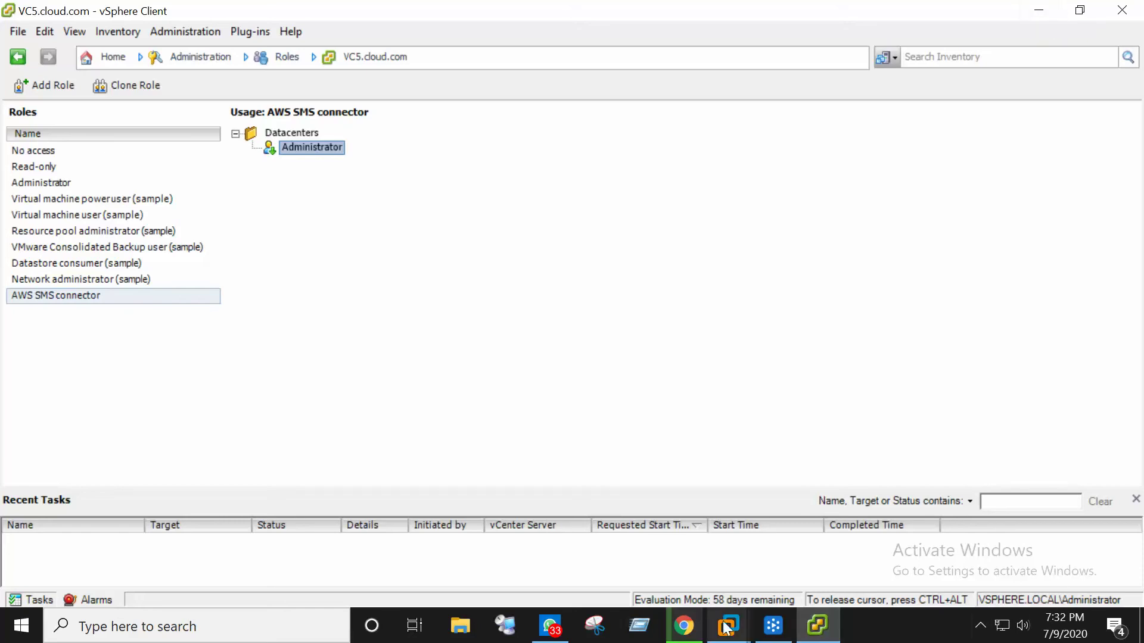
Check the connector OVA download in Chrome and select host 192.168.0.207 in the vSphere Client's Hosts and Clusters inventory.
click(693, 625)
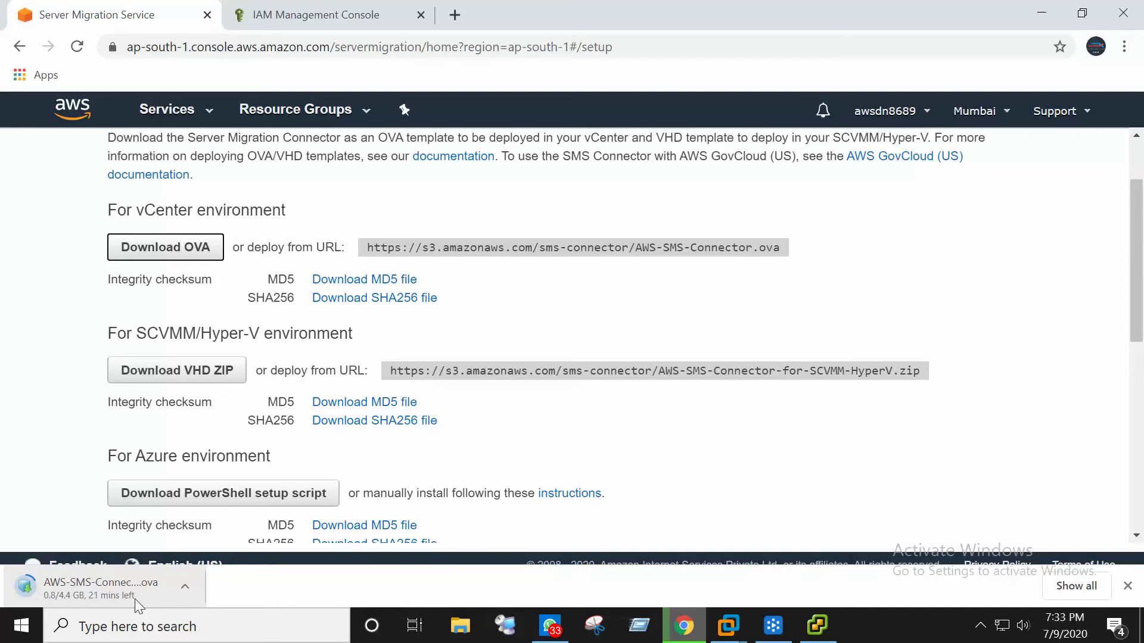
click(817, 625)
click(117, 59)
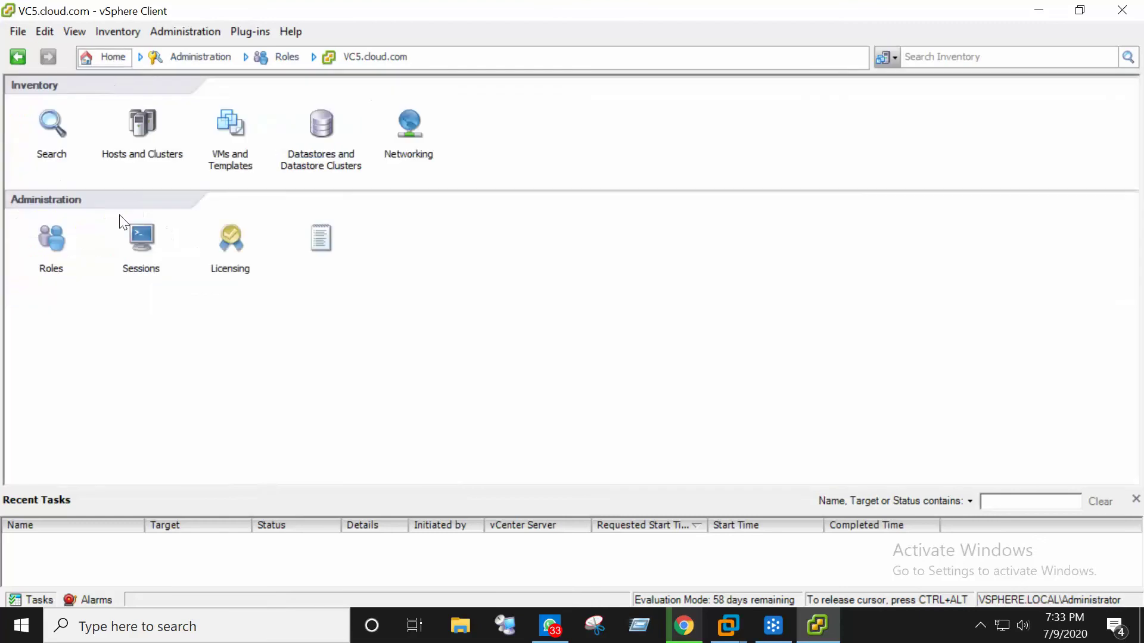
click(140, 128)
click(123, 138)
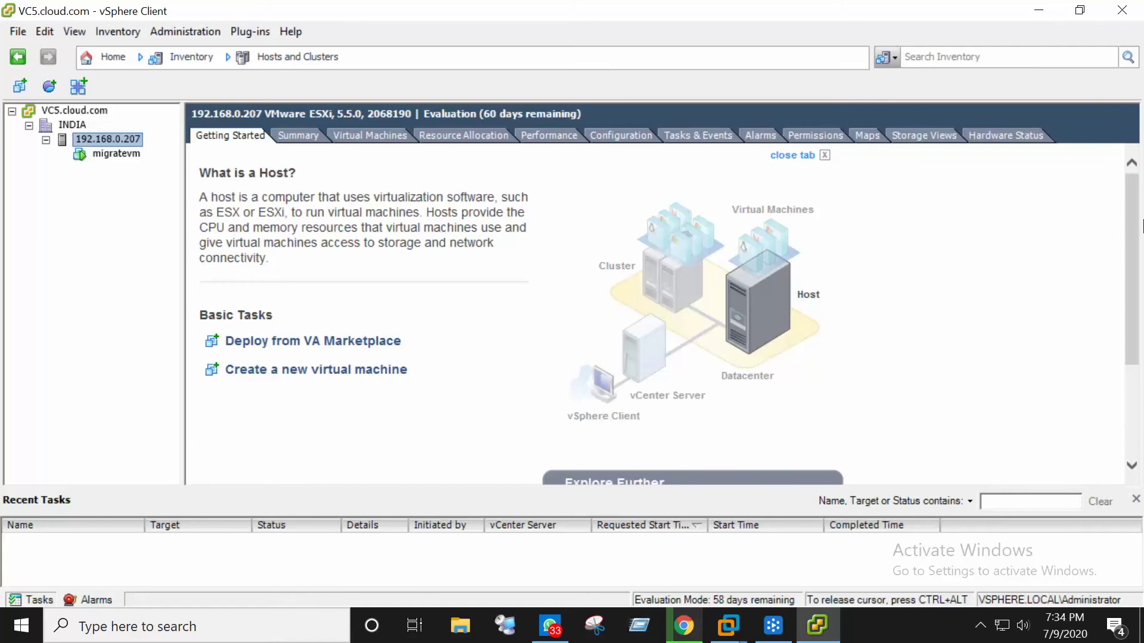
click(980, 624)
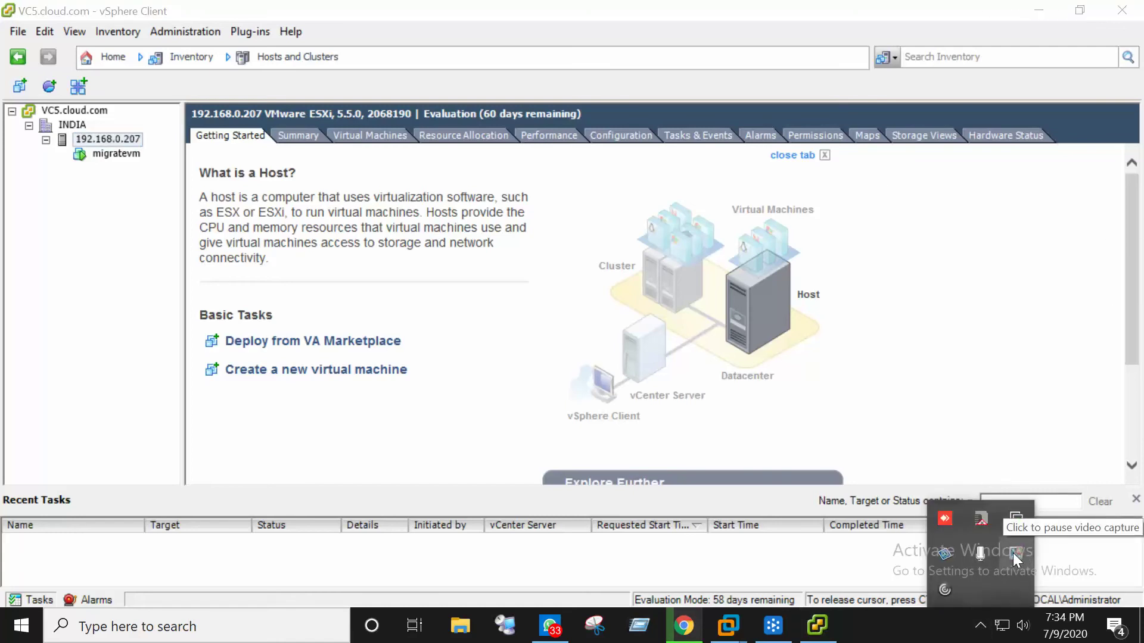
click(1016, 558)
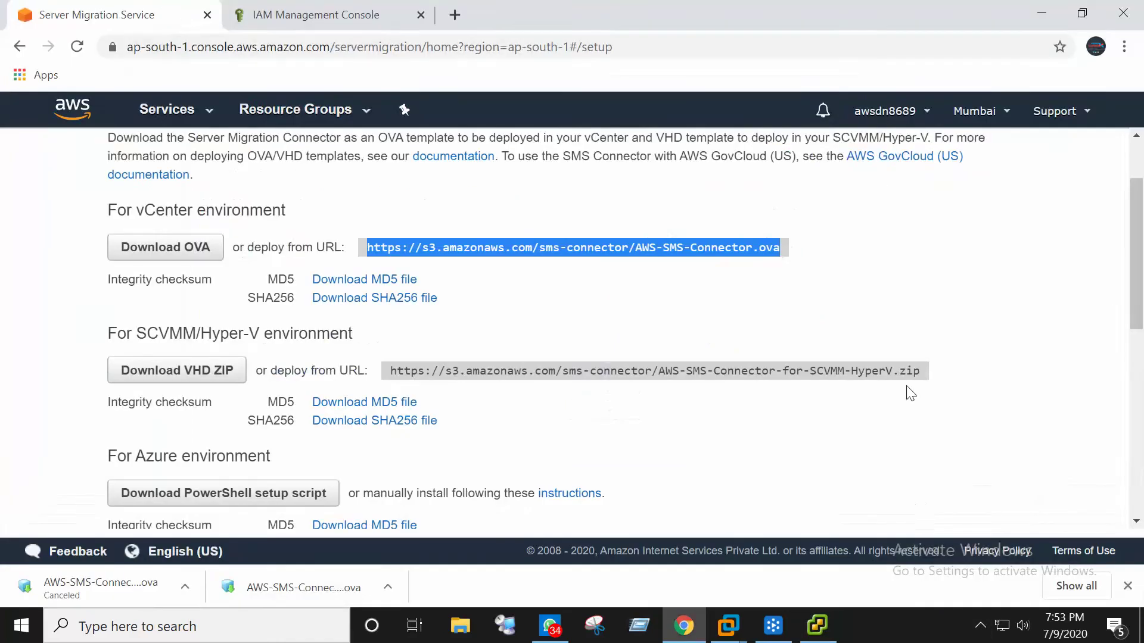
Locate the downloaded AWS-SMS-Connector OVA in its folder from the browser's download list.
click(388, 588)
click(441, 532)
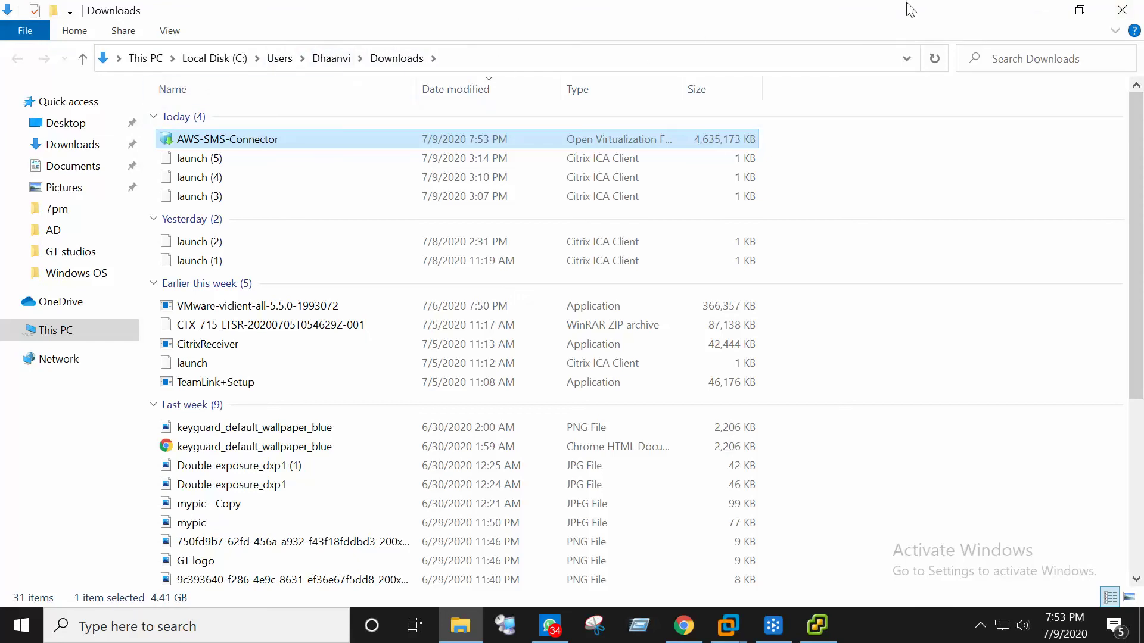
click(1040, 10)
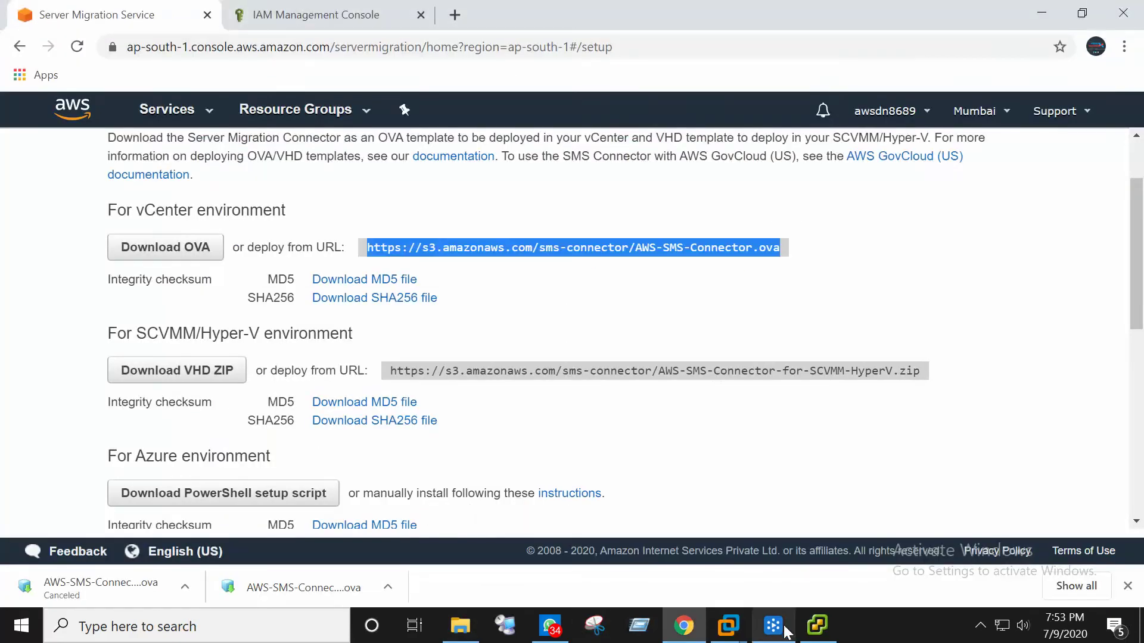
In the vSphere Client, start deploying an OVF template with AWS-SMS-Connector from the Downloads folder as the source file.
click(816, 627)
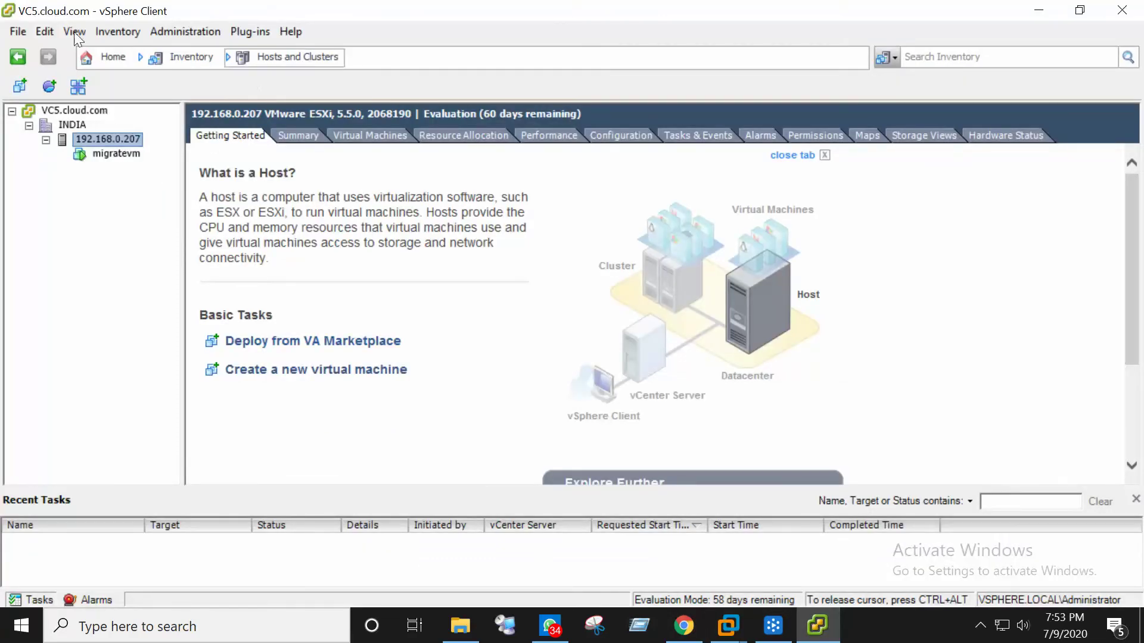
click(18, 32)
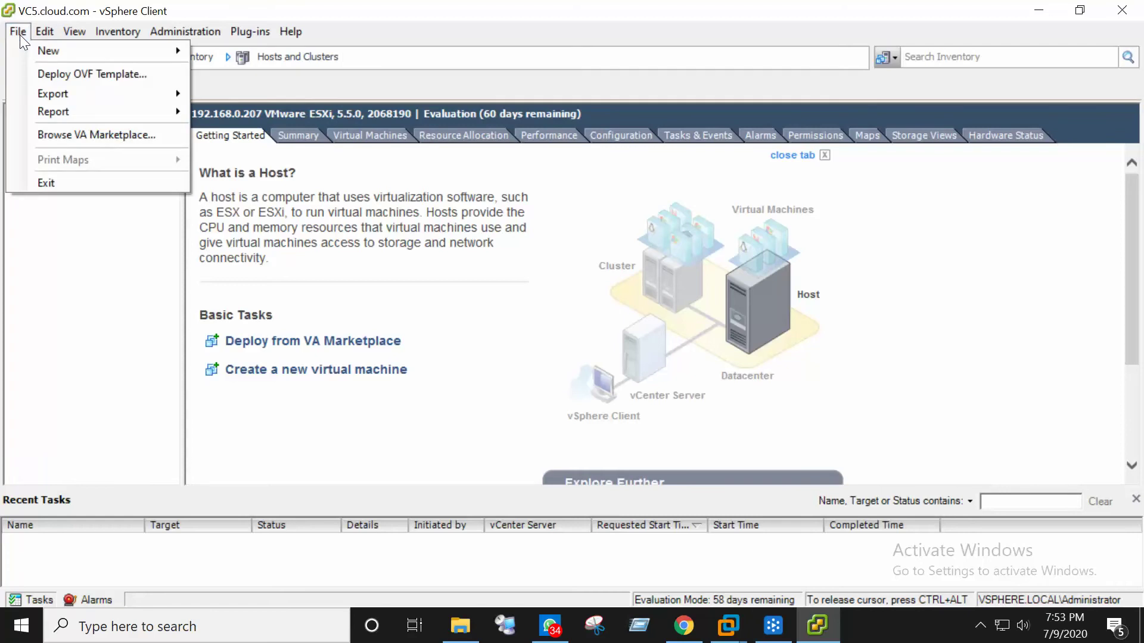
click(84, 75)
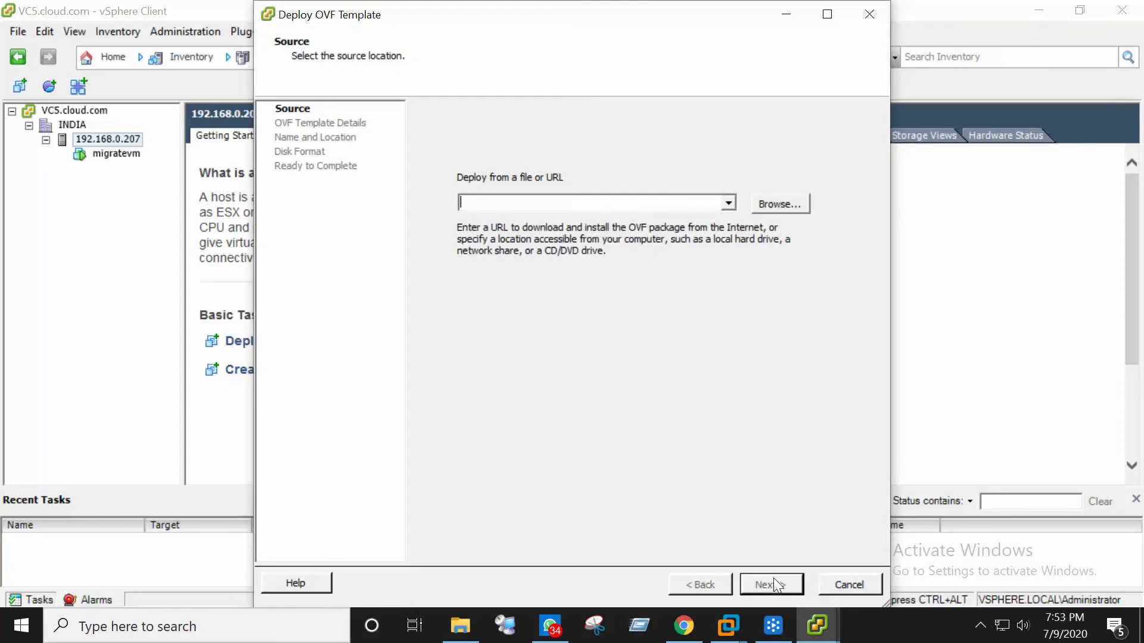
click(798, 202)
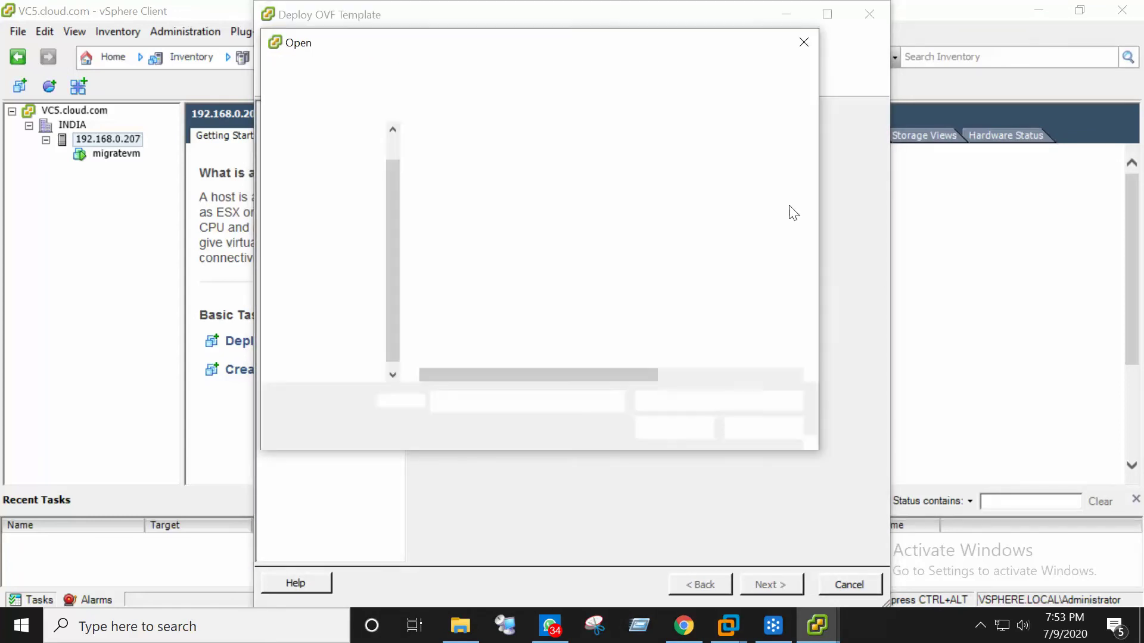
click(335, 154)
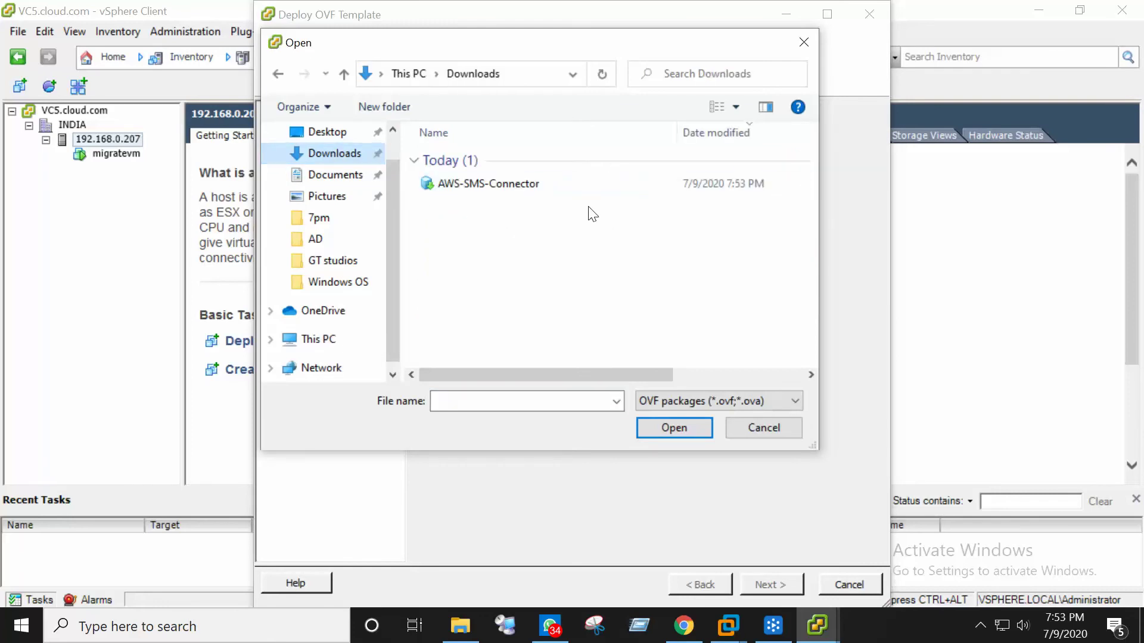
click(529, 184)
click(670, 428)
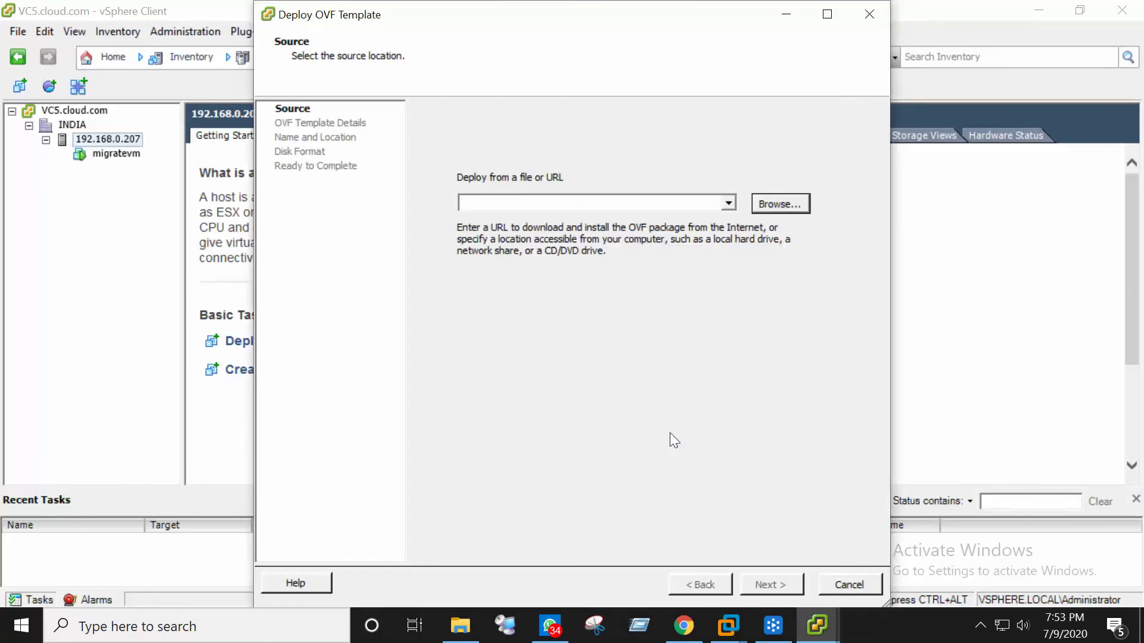
Try to deploy AWS-SMS-Connector to the INDIA datacenter on datastore1 with Thick Provision Lazy Zeroed disks, accepting the capacity prompt.
click(795, 589)
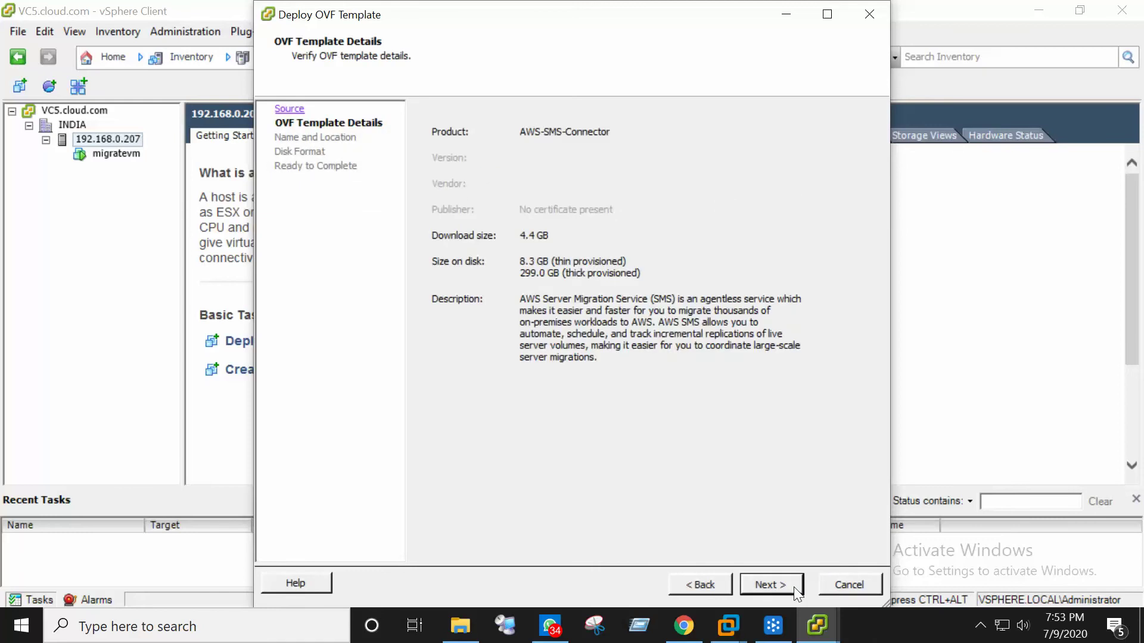
click(793, 587)
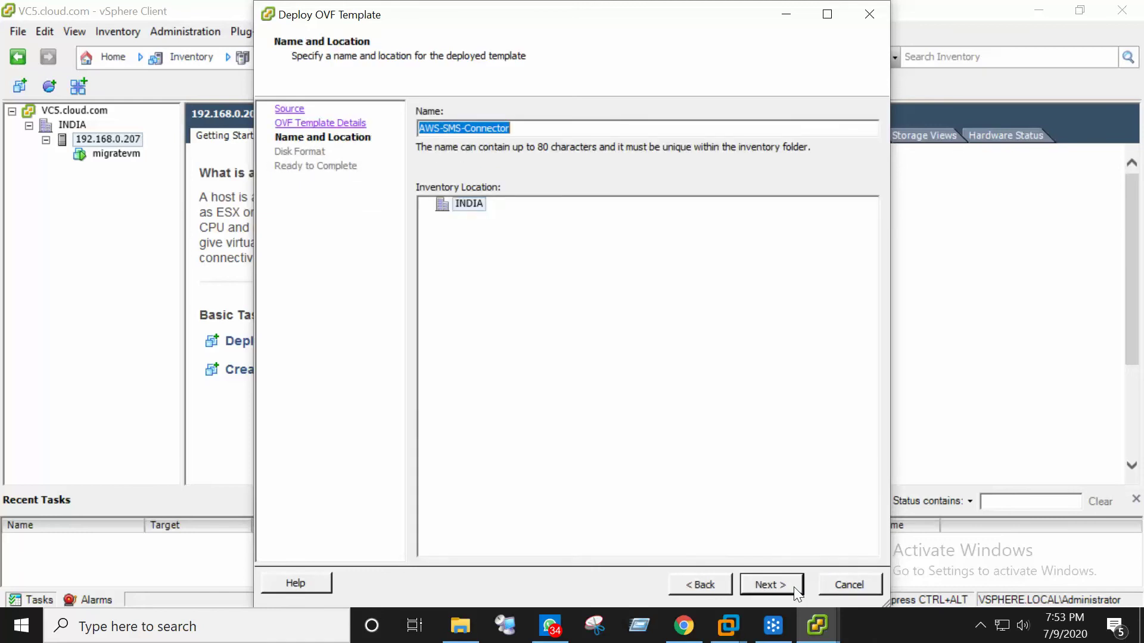
click(793, 587)
click(793, 587)
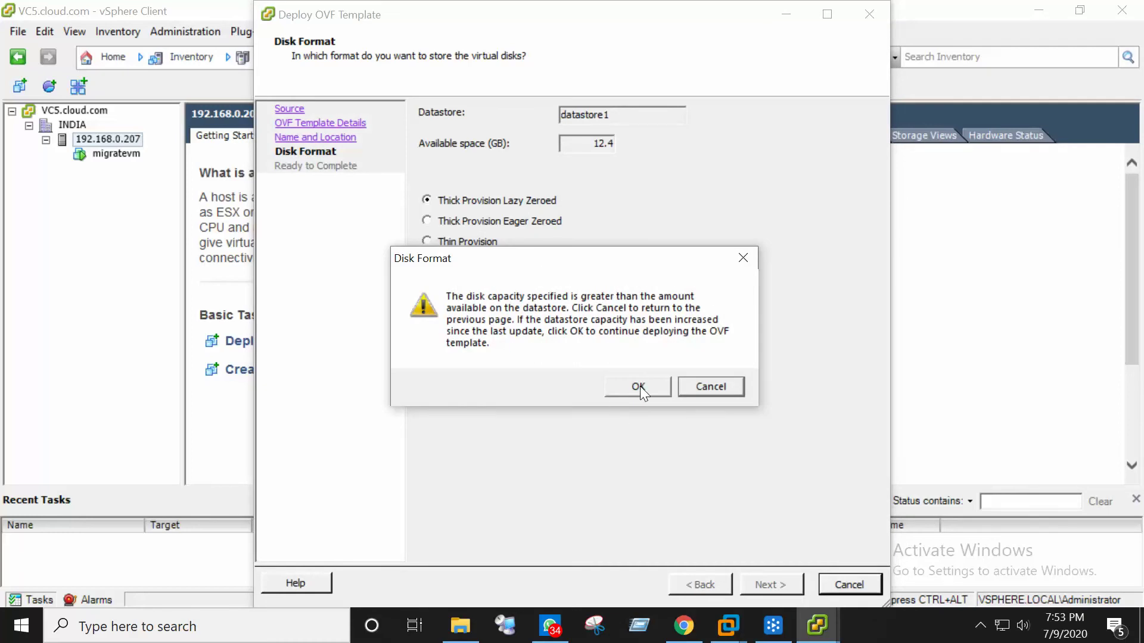
click(639, 386)
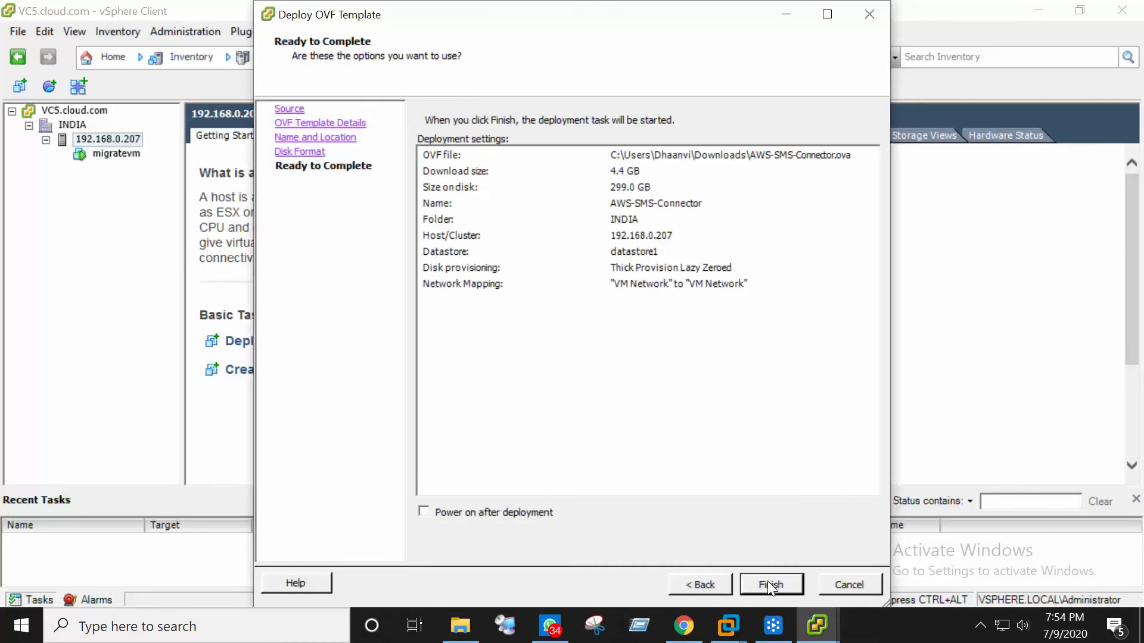
click(713, 587)
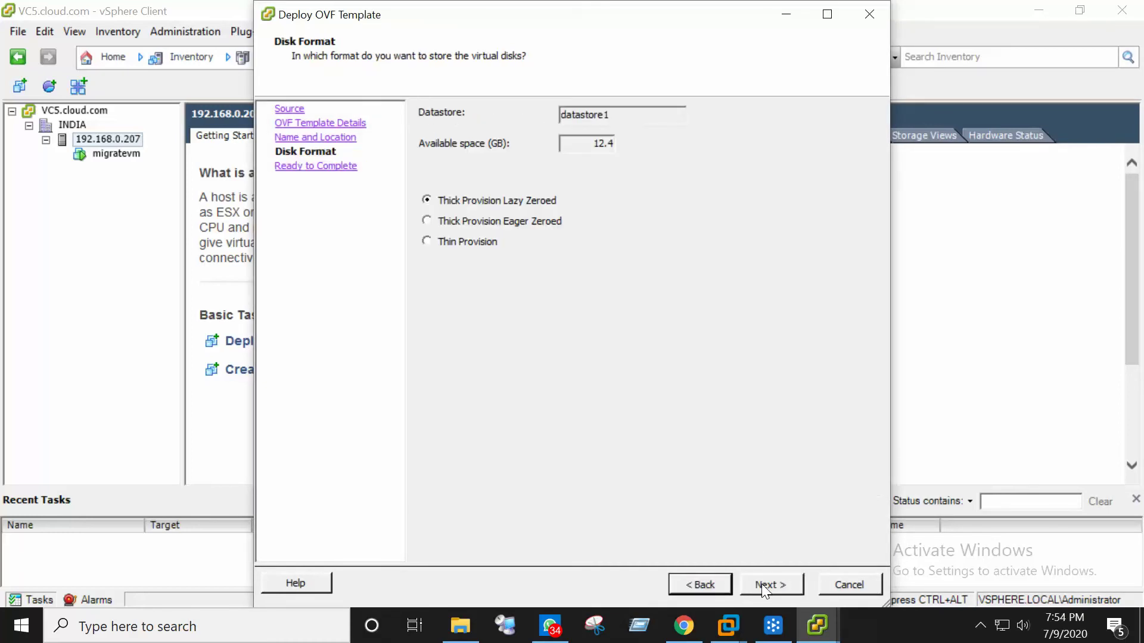
click(774, 584)
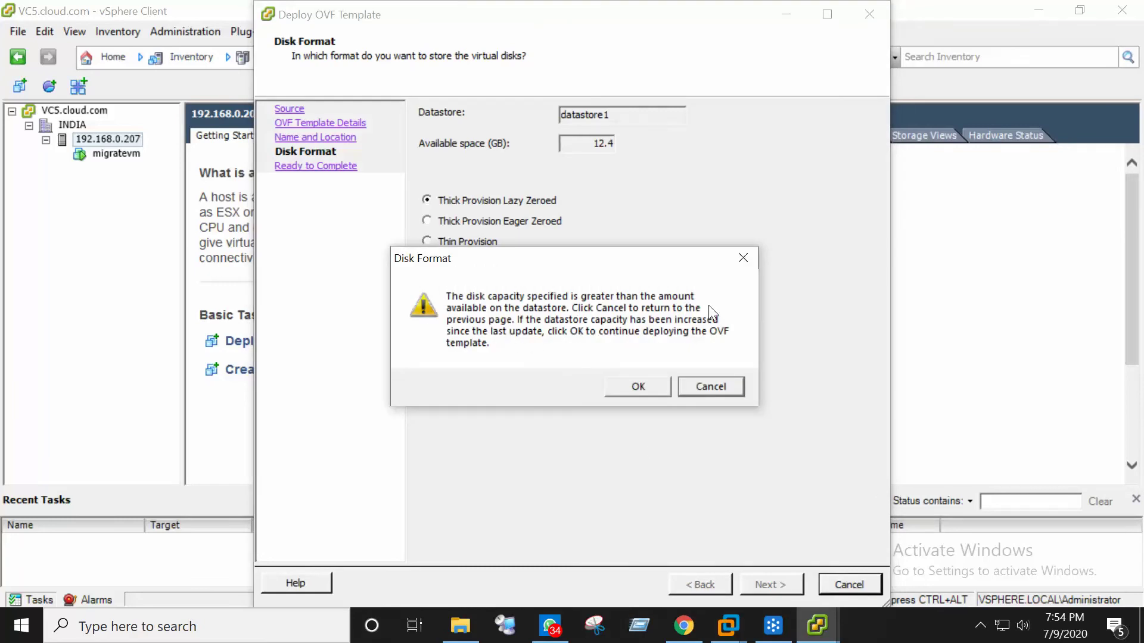
click(656, 390)
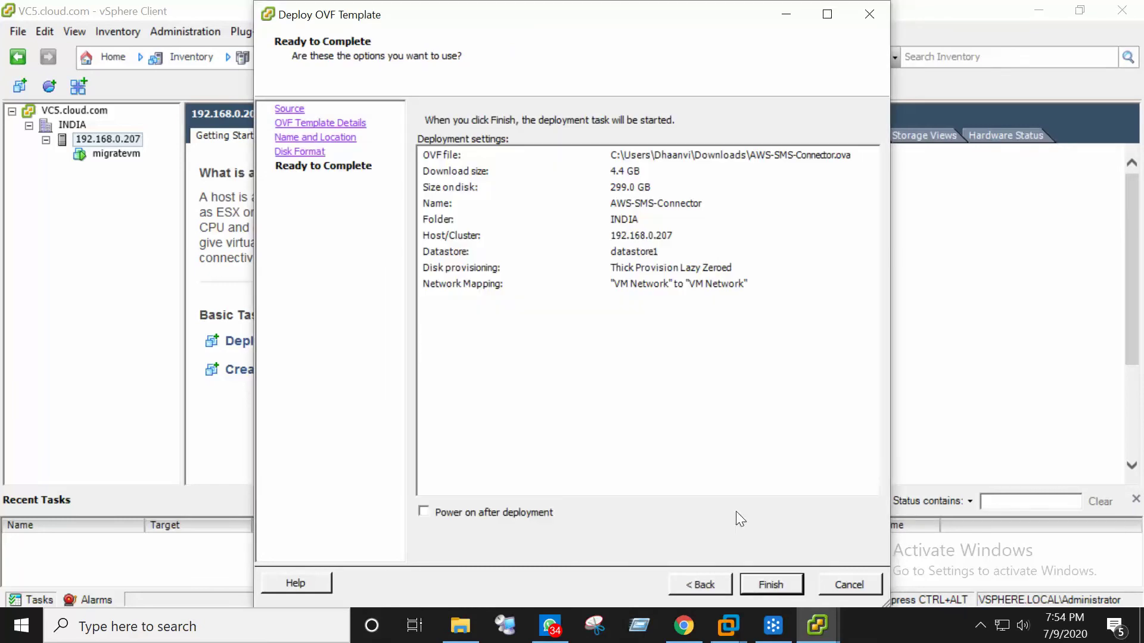
click(774, 584)
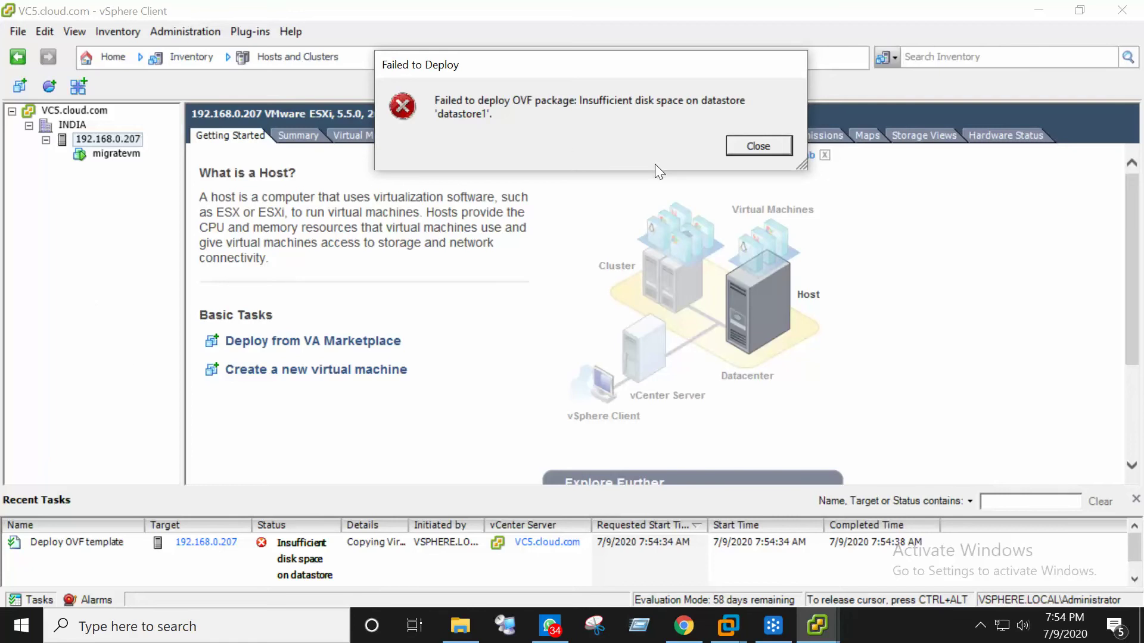
click(760, 146)
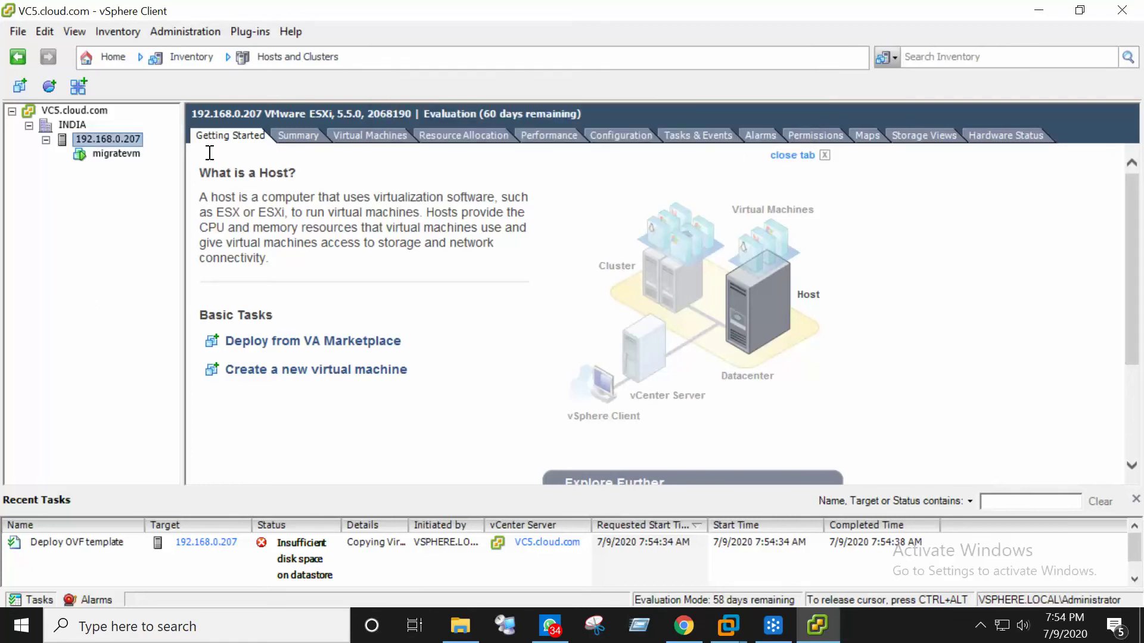
Check the capacity and free space of datastore1 in the summary of host 192.168.0.207.
click(312, 134)
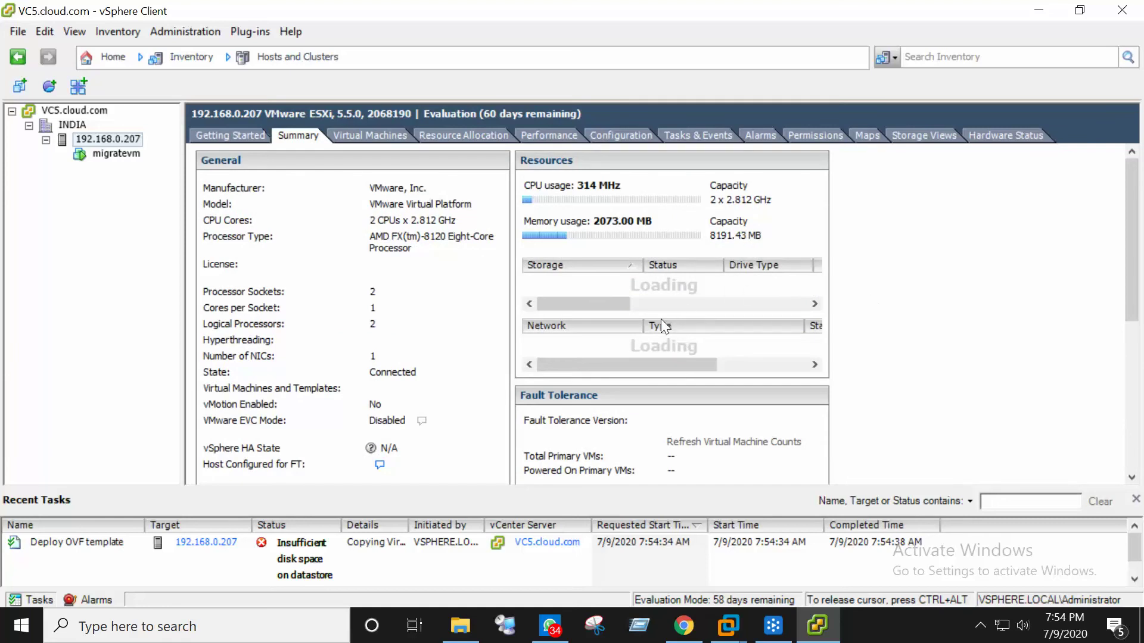
click(627, 280)
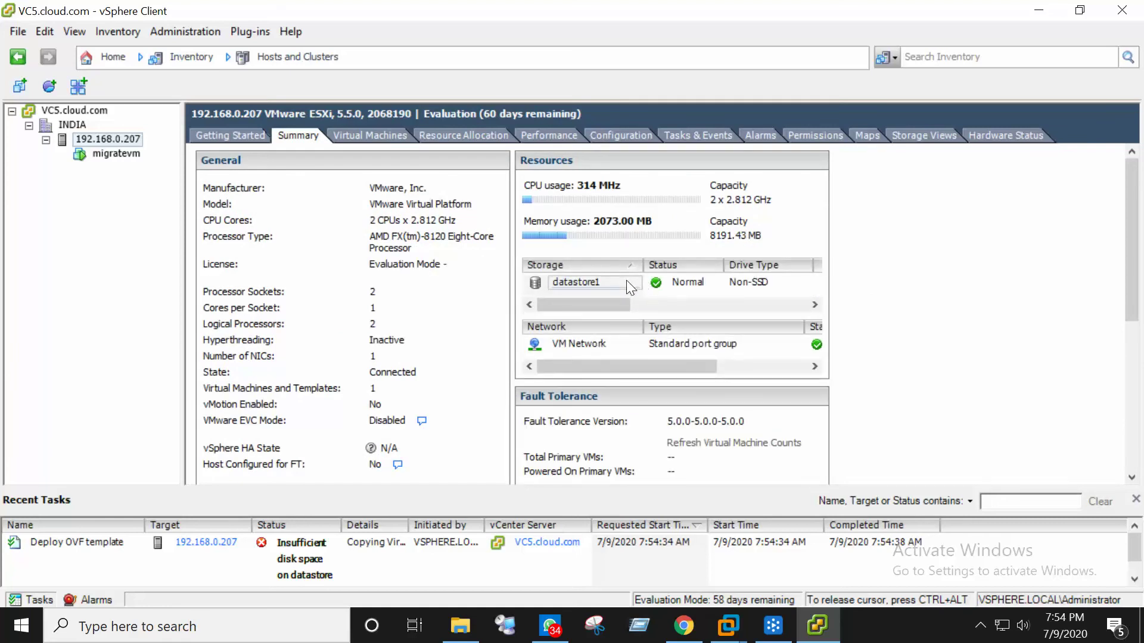
drag(608, 305, 672, 306)
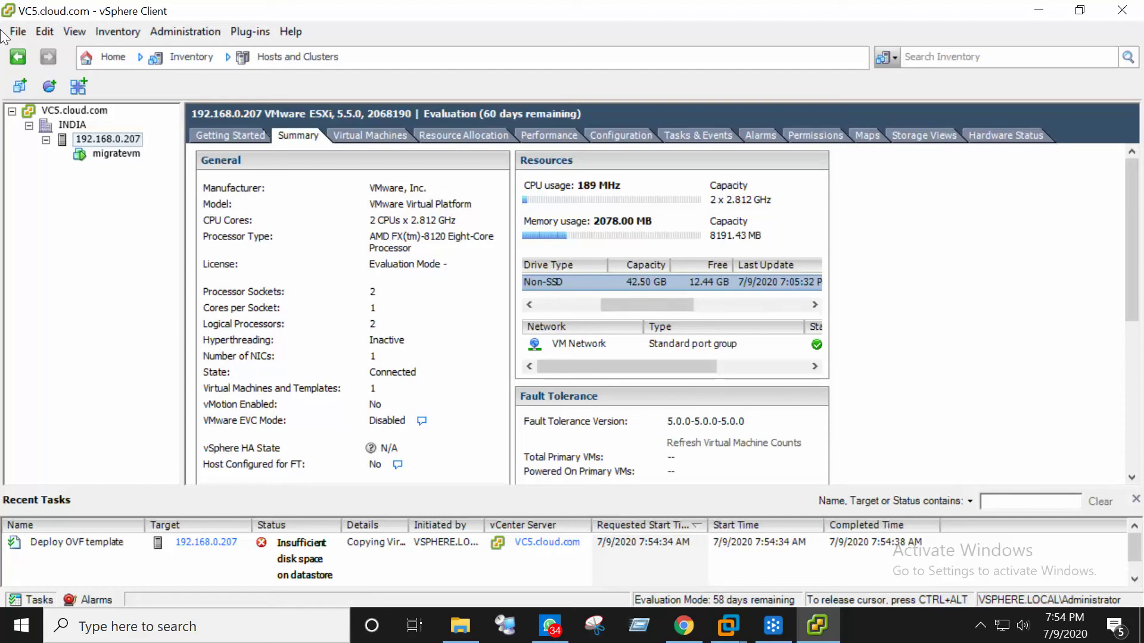
click(112, 254)
drag(689, 307, 570, 322)
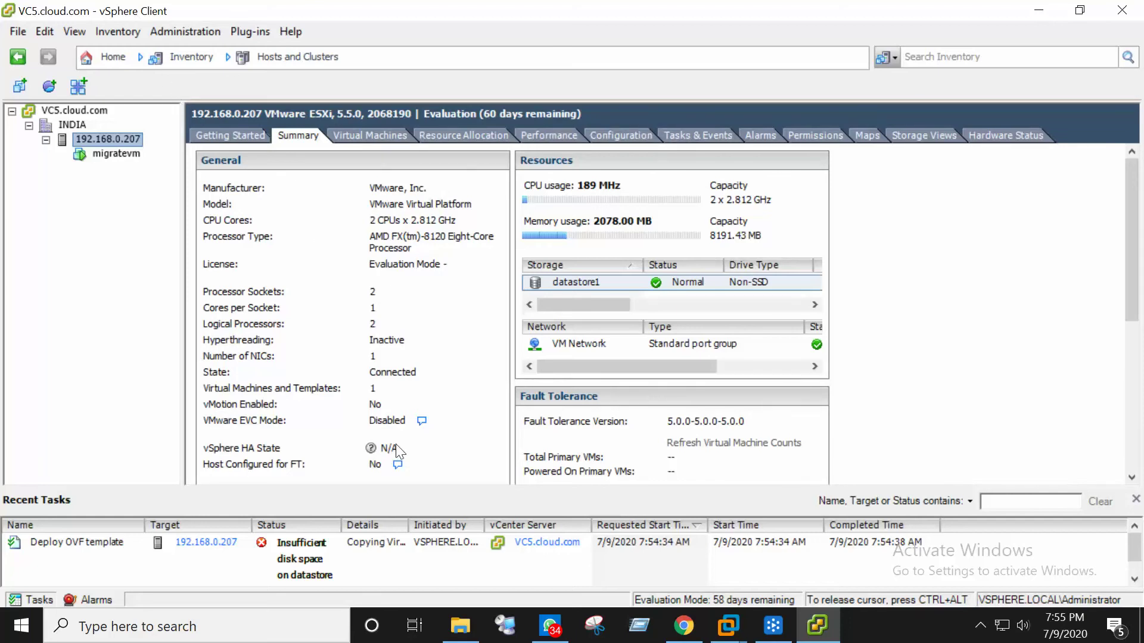
View Local Disk (C:) in File Explorer, and open the ESX1 virtual machine's settings in VMware Workstation.
click(460, 625)
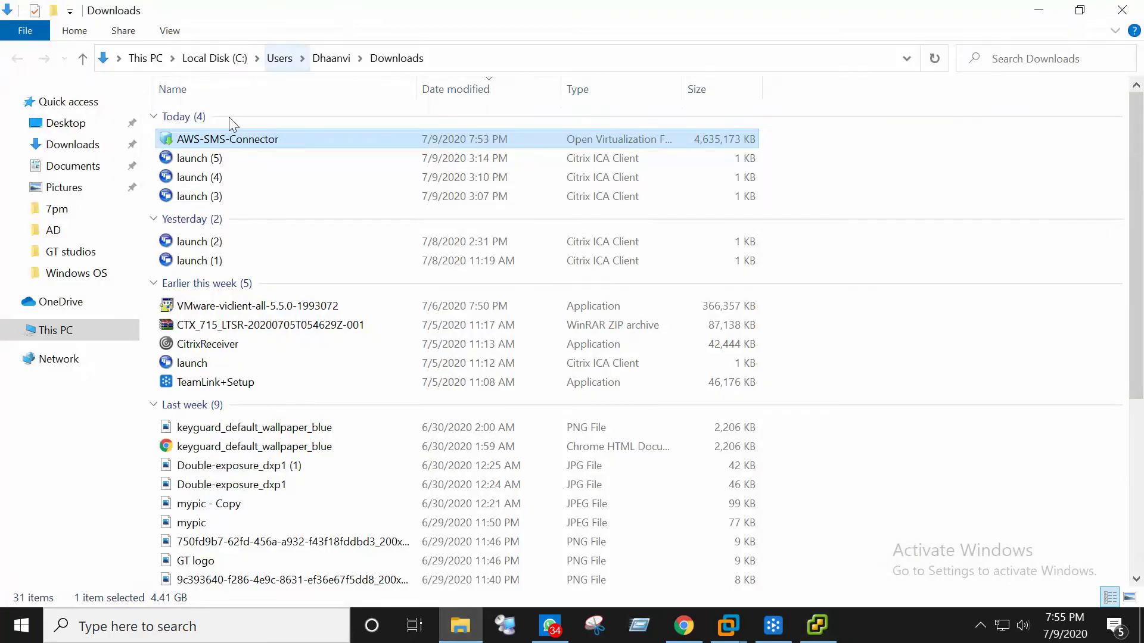
click(229, 57)
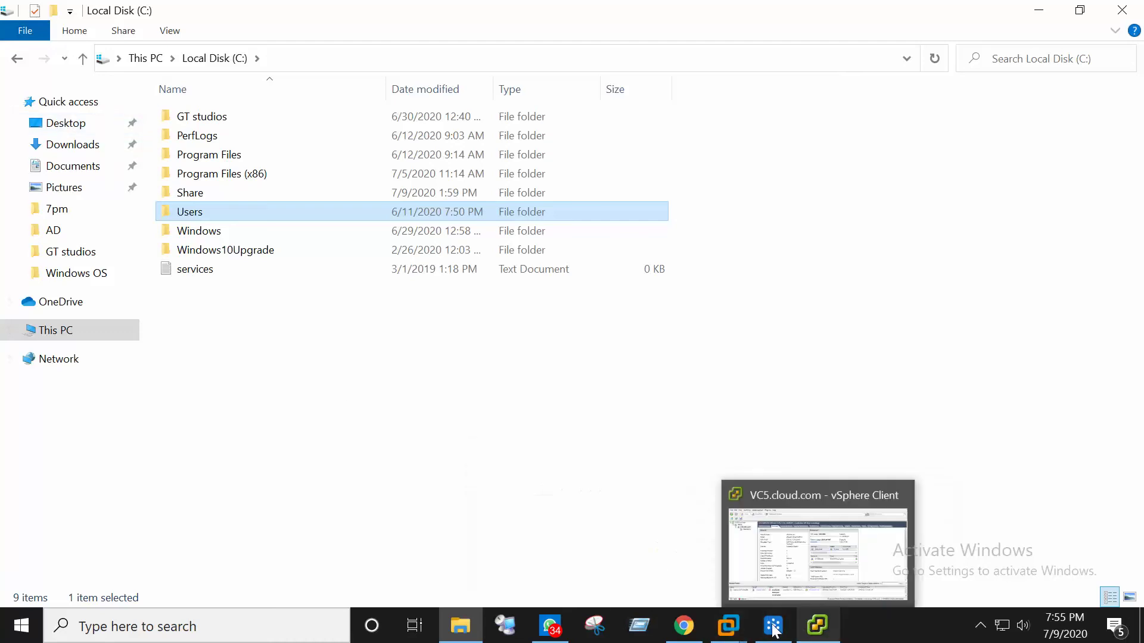
mouse_move(773, 628)
click(723, 464)
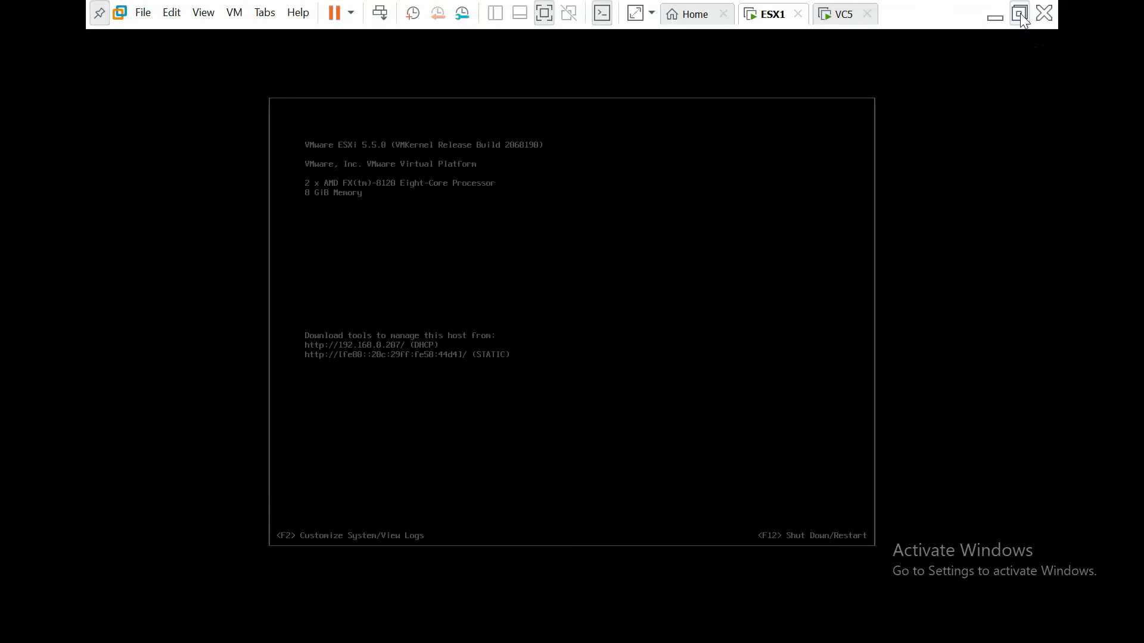
click(840, 15)
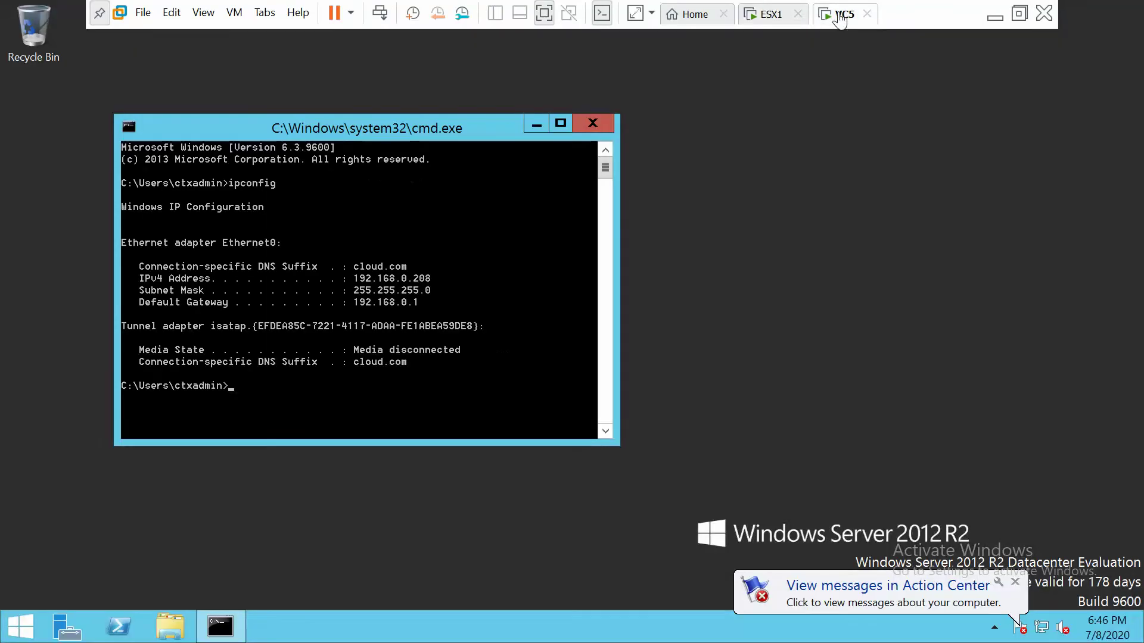
click(769, 16)
right_click(769, 16)
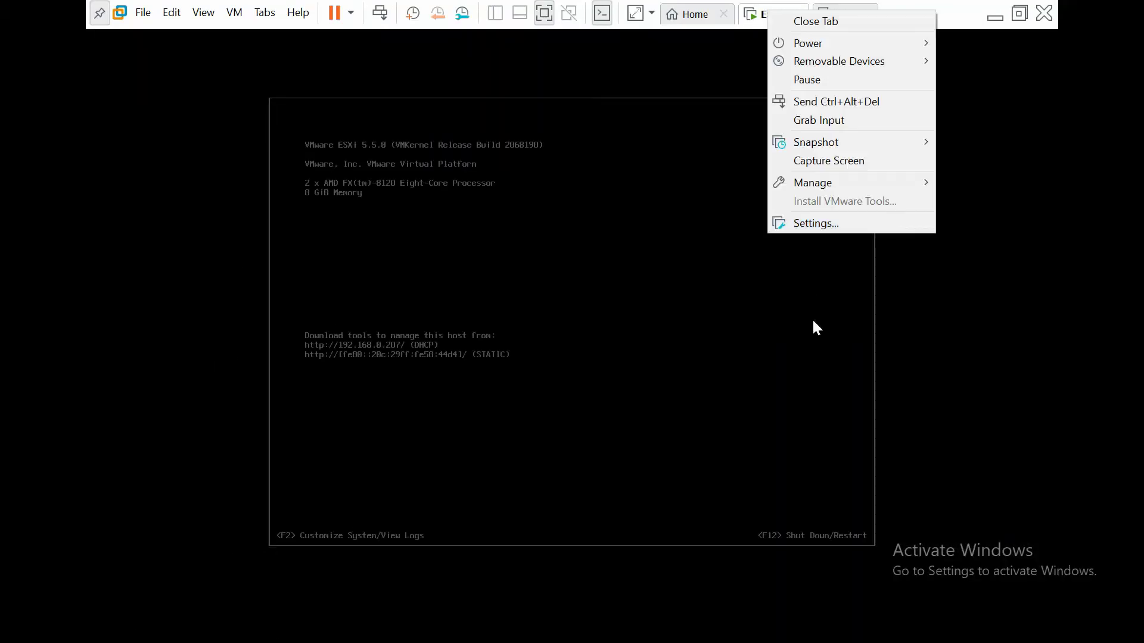
click(836, 226)
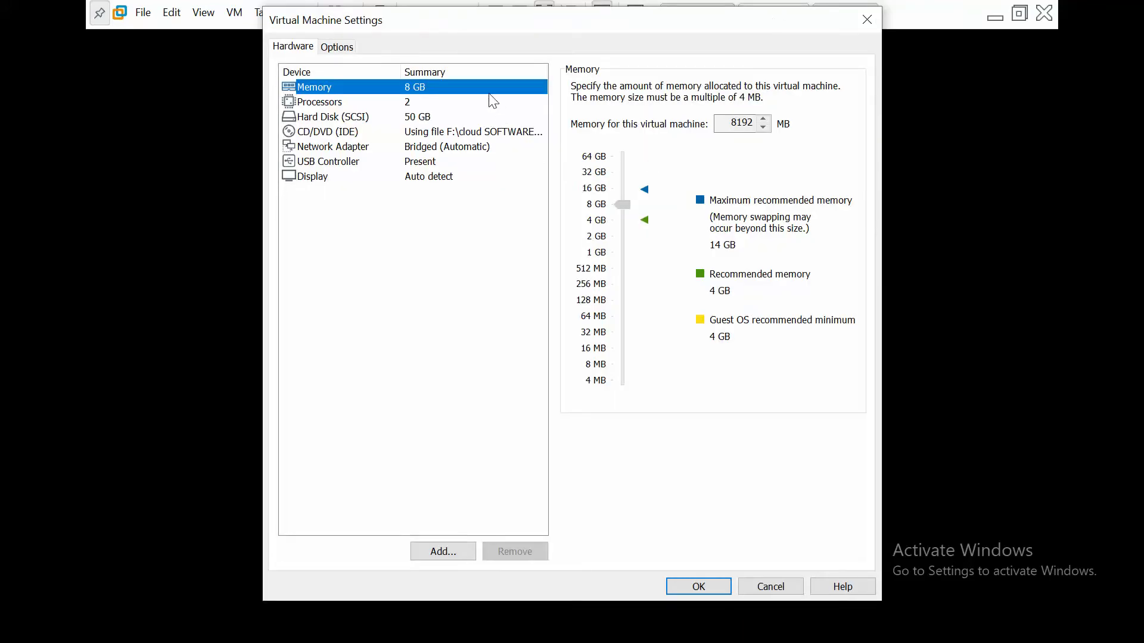
Examine the ESX1 hard disk's capacity and advanced settings, closing the settings without changes and leaving full screen.
click(400, 122)
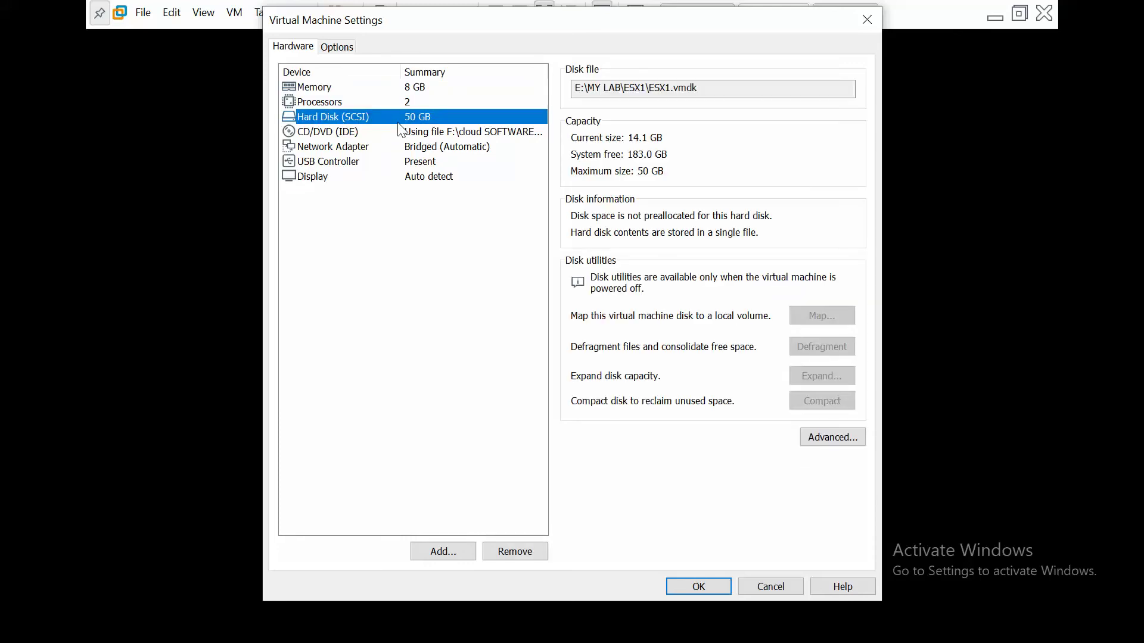
click(848, 435)
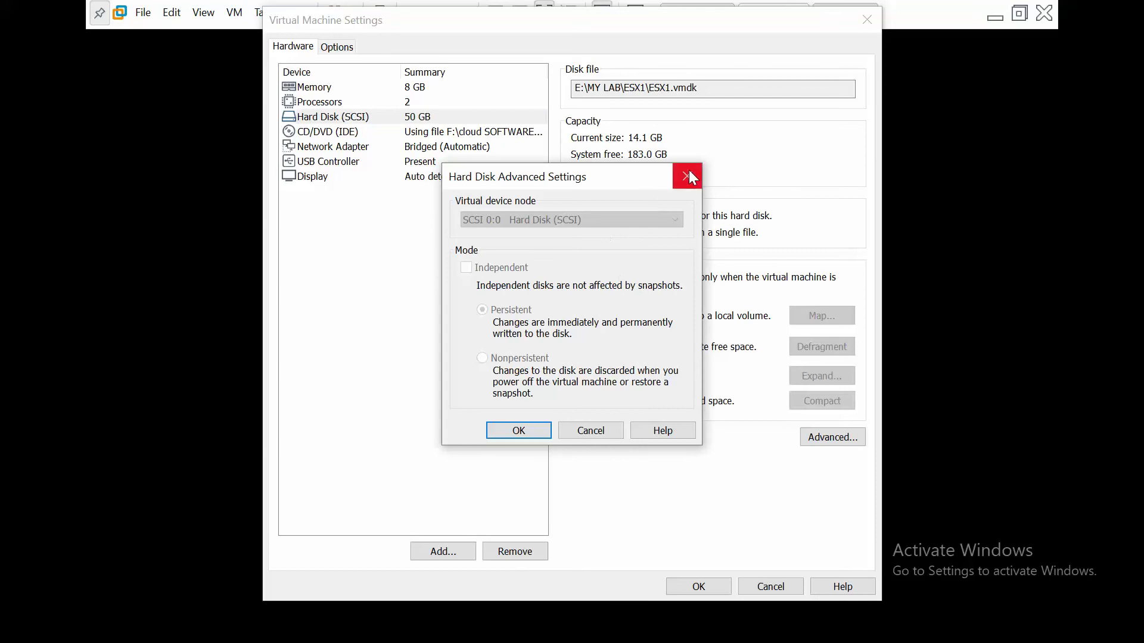
click(688, 177)
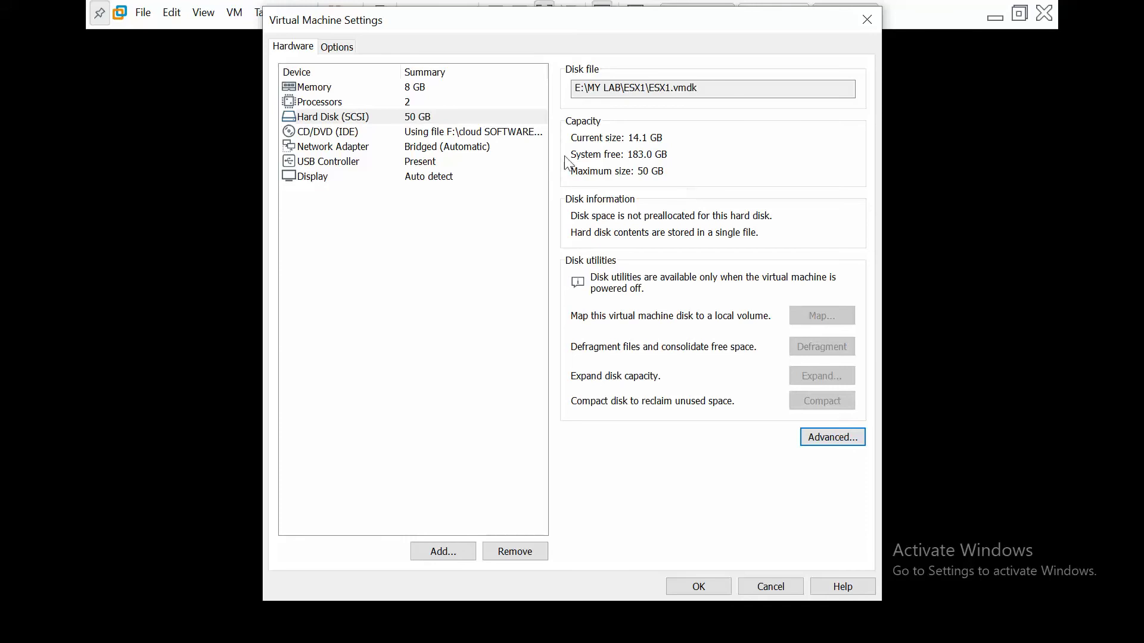
click(412, 115)
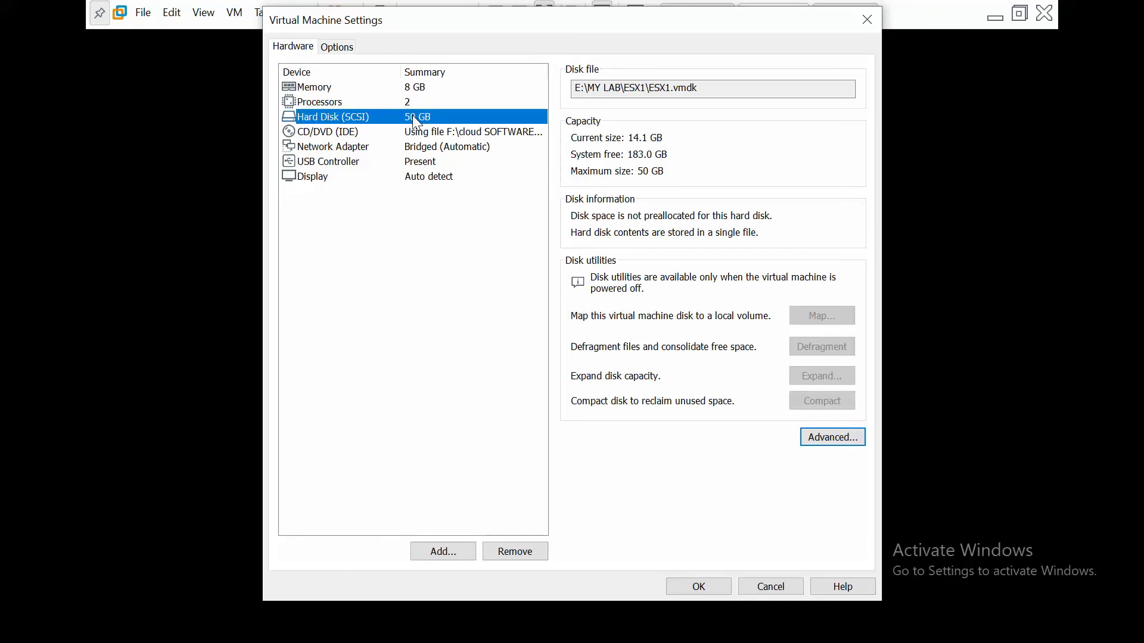
click(867, 19)
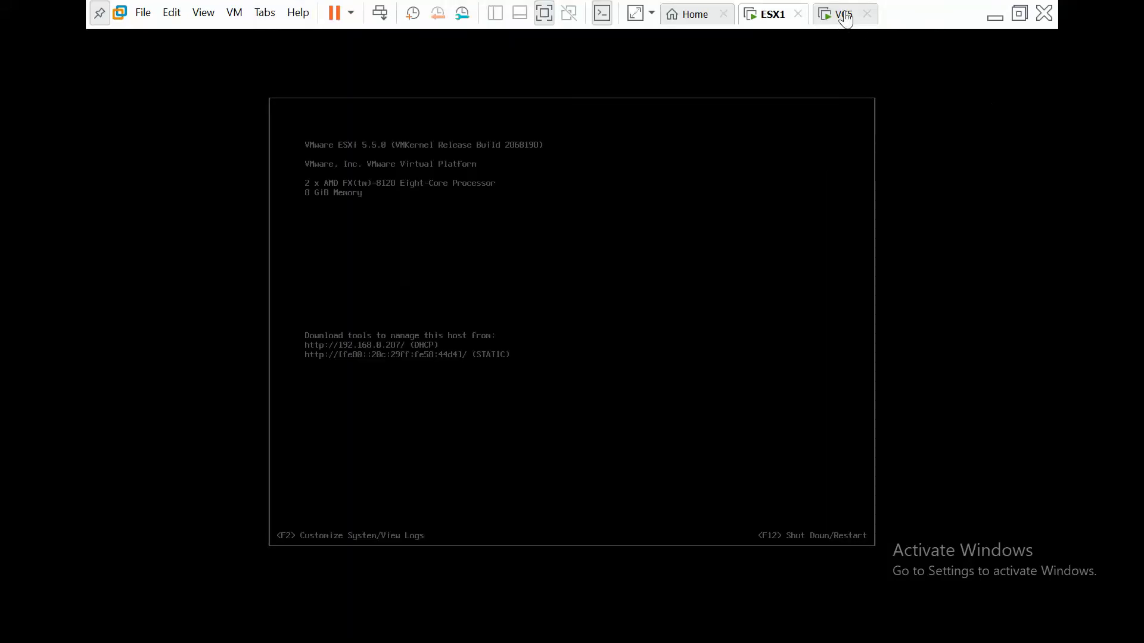
click(1020, 14)
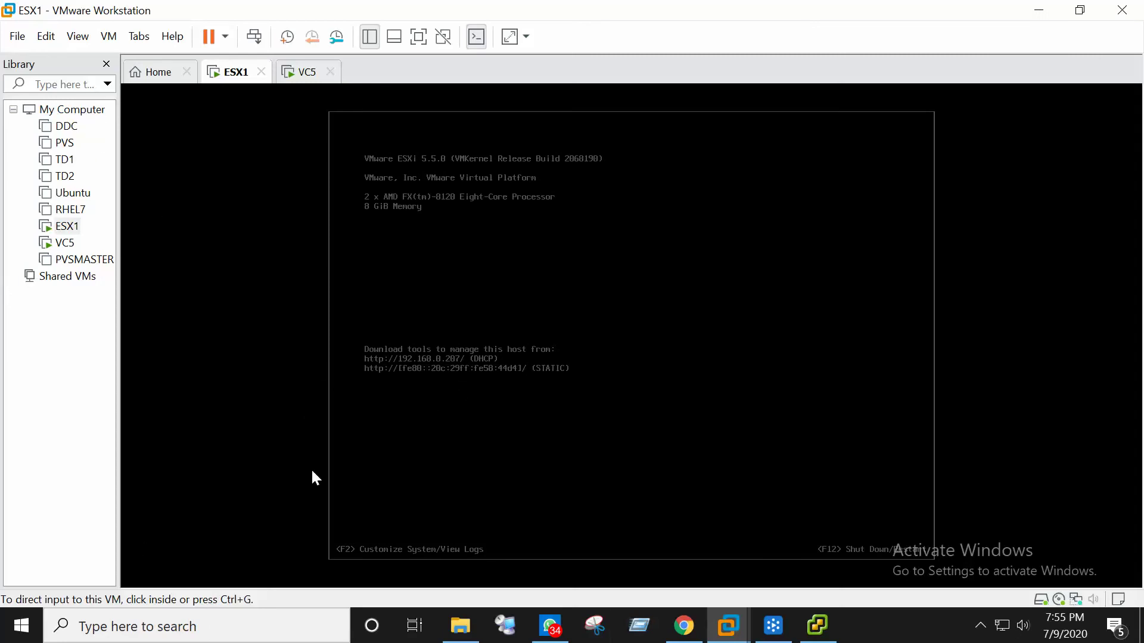
Return to the vSphere Client and compare the storage details of migratevm and host 192.168.0.207.
click(799, 595)
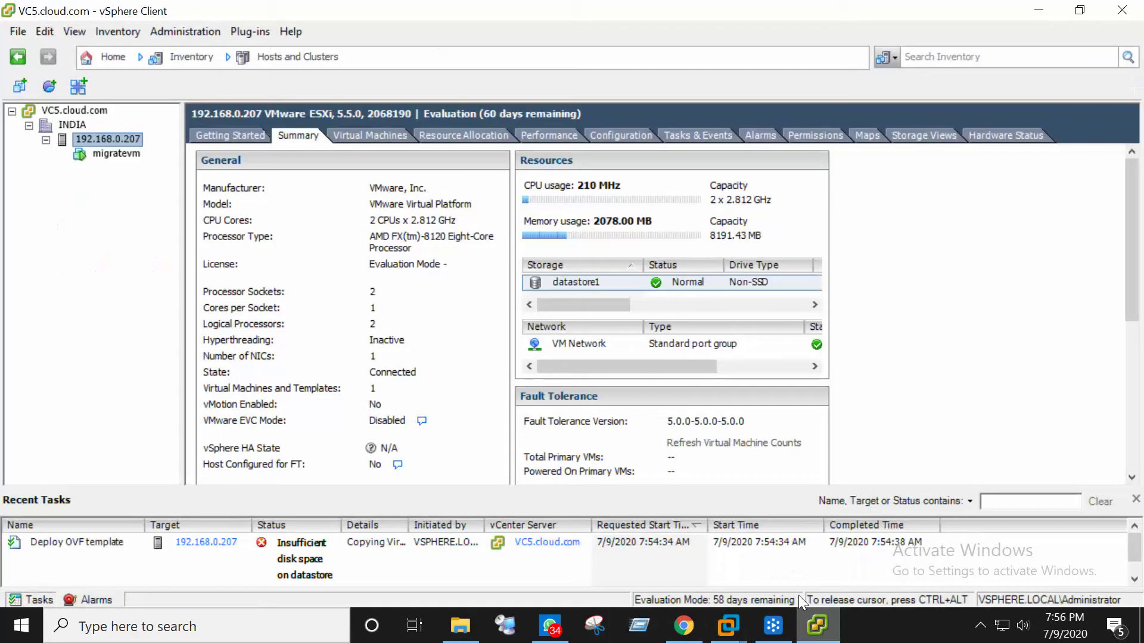
click(119, 154)
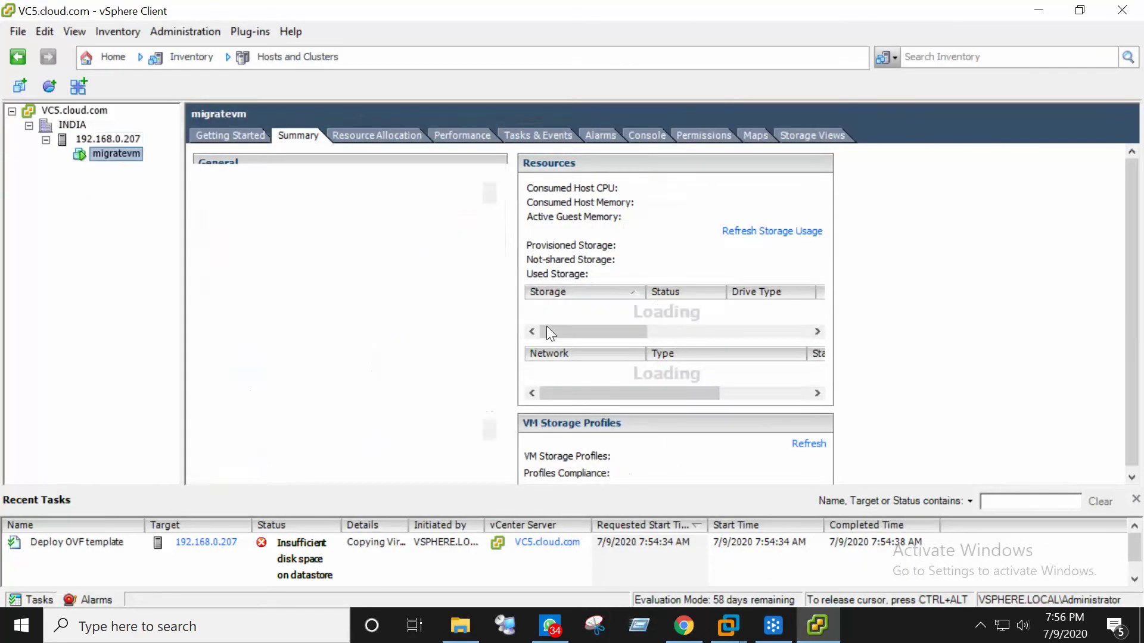
click(133, 138)
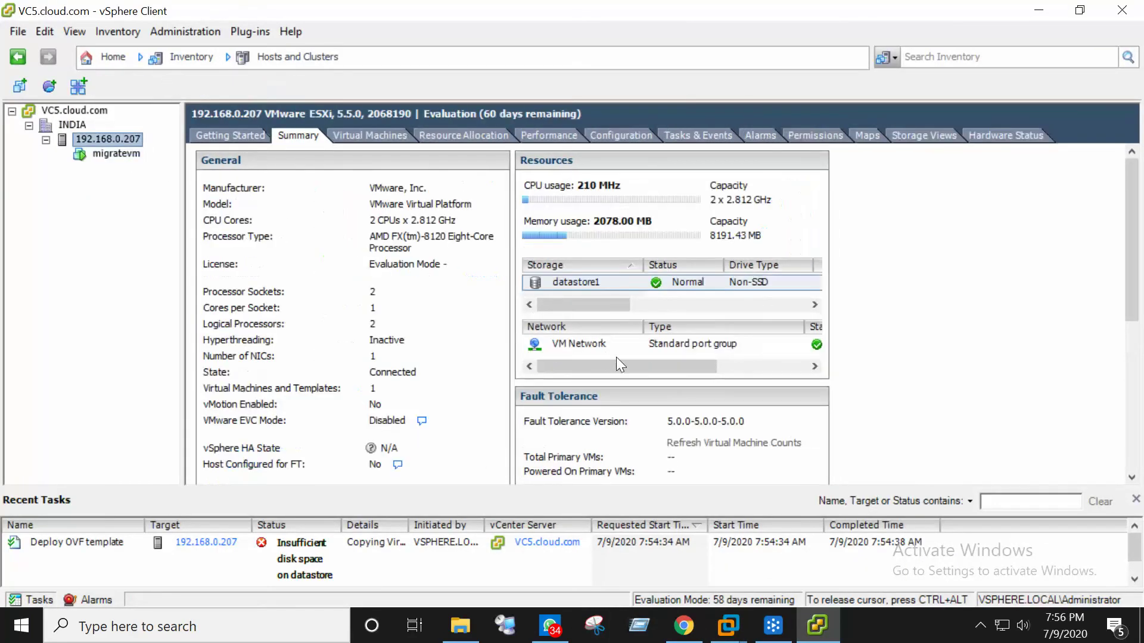
drag(639, 310, 328, 280)
Power off the migratevm virtual machine on host 192.168.0.207.
click(132, 153)
right_click(131, 154)
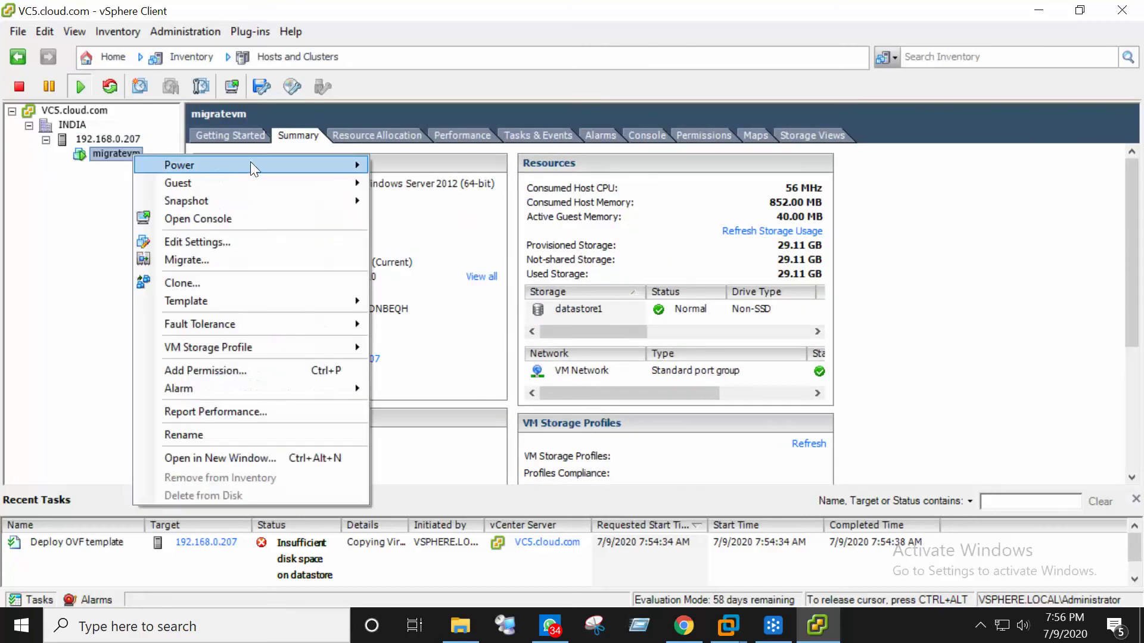
mouse_move(248, 165)
click(449, 181)
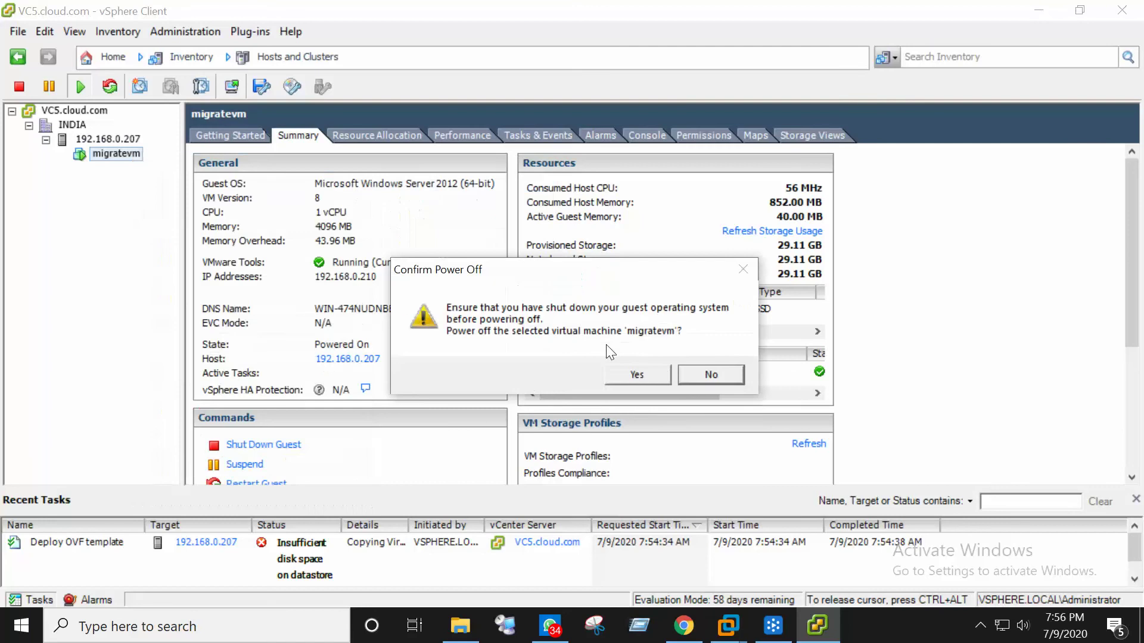
click(656, 381)
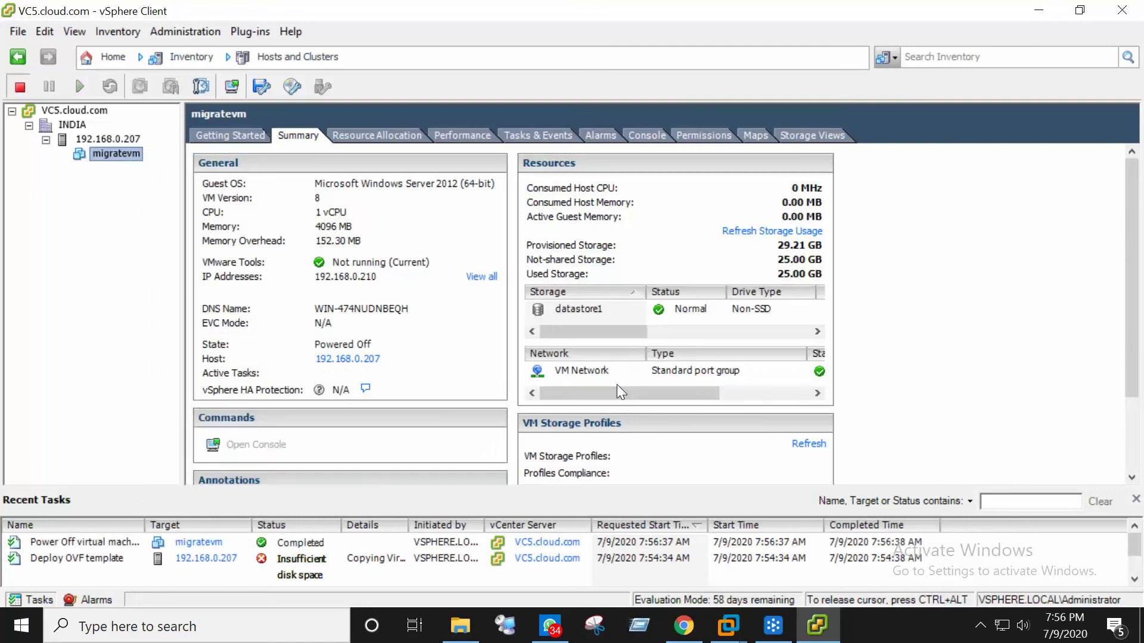
Refresh datastore1 in the summary of host 192.168.0.207 and check its free space.
click(132, 139)
drag(619, 305, 696, 302)
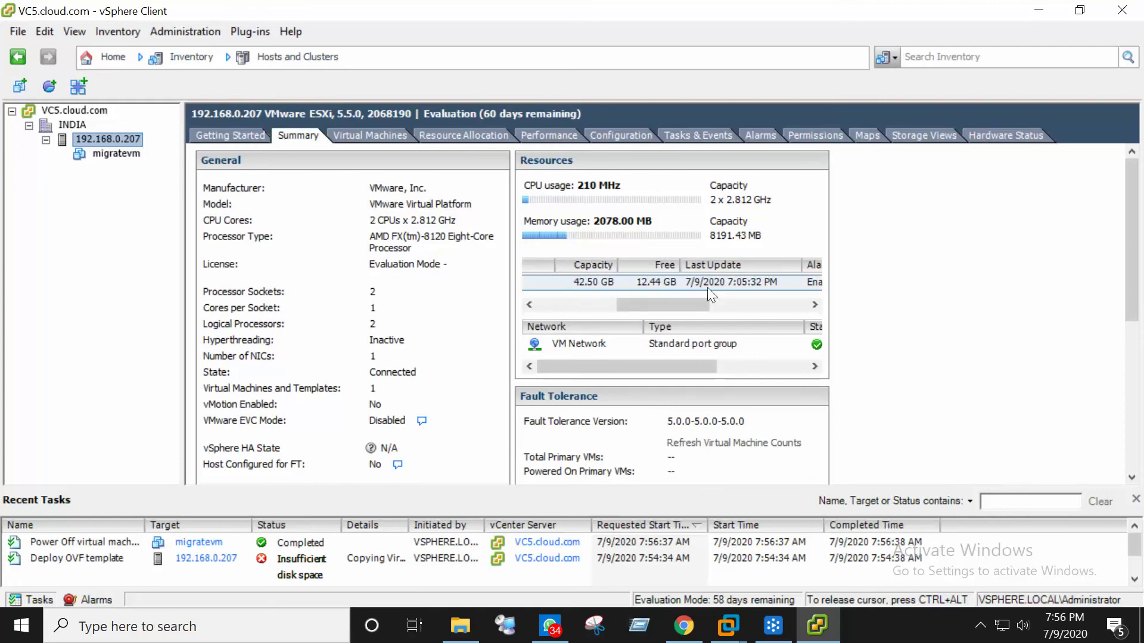
right_click(132, 138)
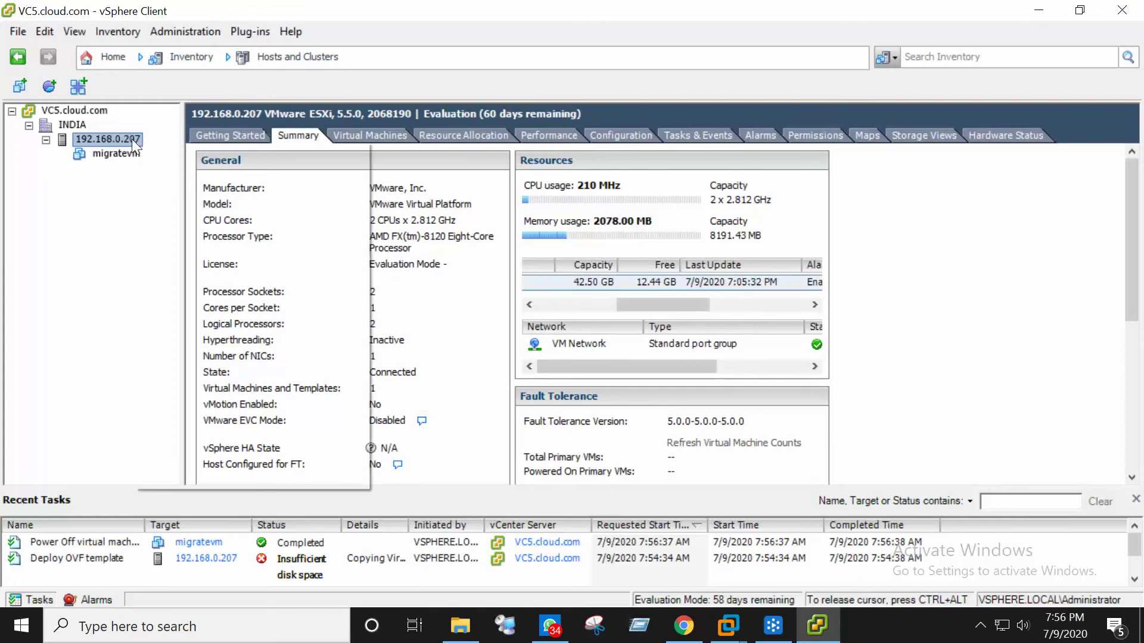
click(107, 215)
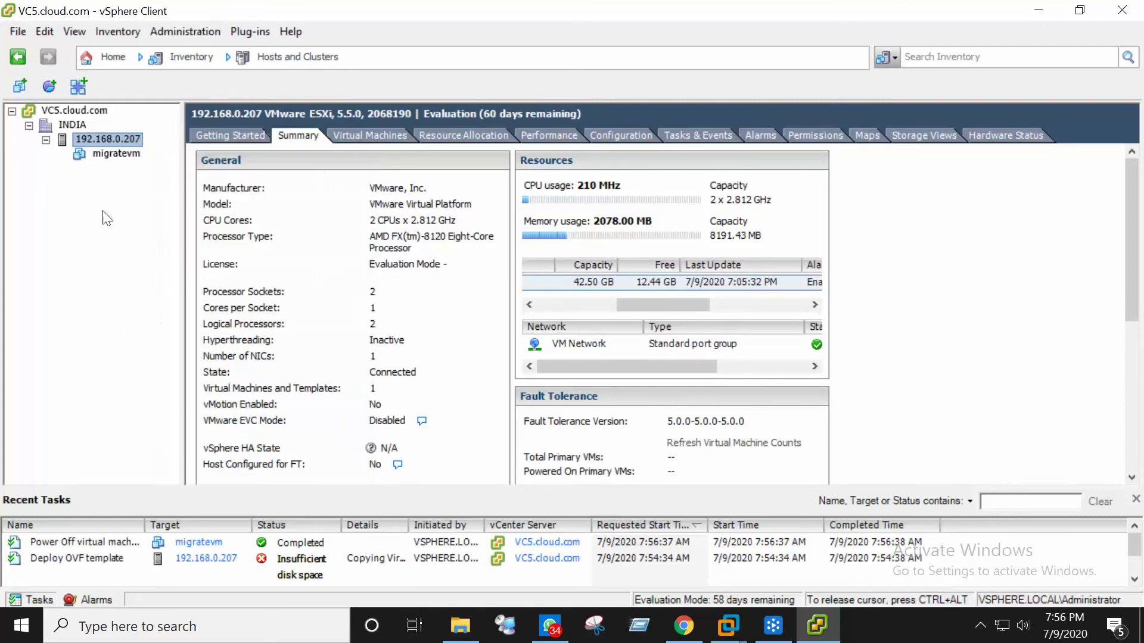
click(356, 132)
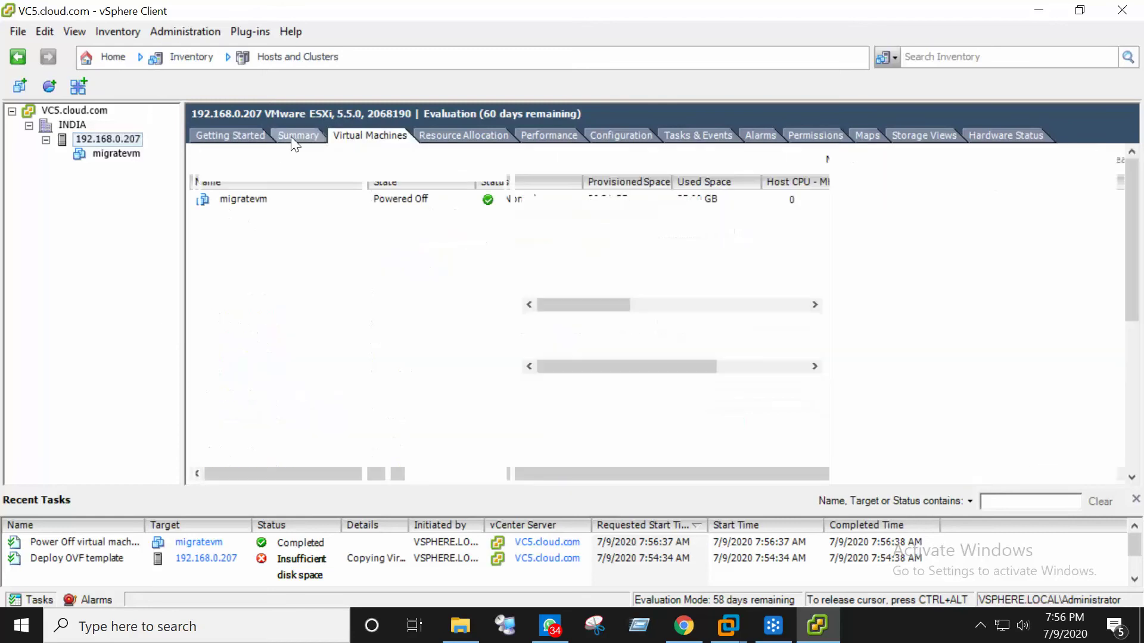
click(292, 137)
drag(607, 305, 672, 304)
click(617, 284)
right_click(615, 281)
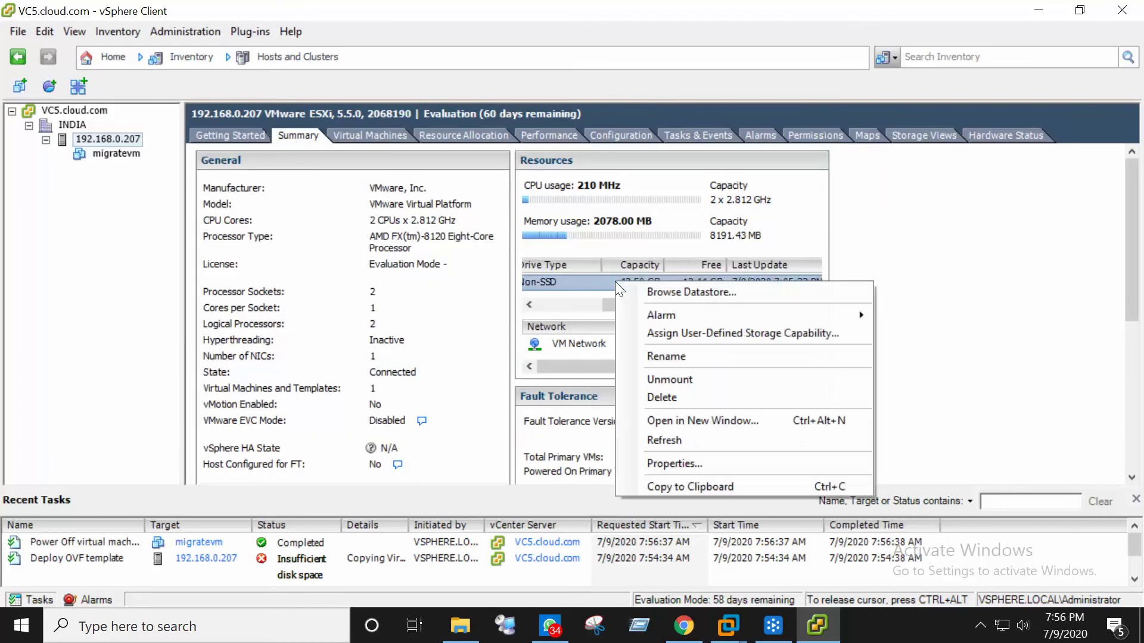
click(685, 438)
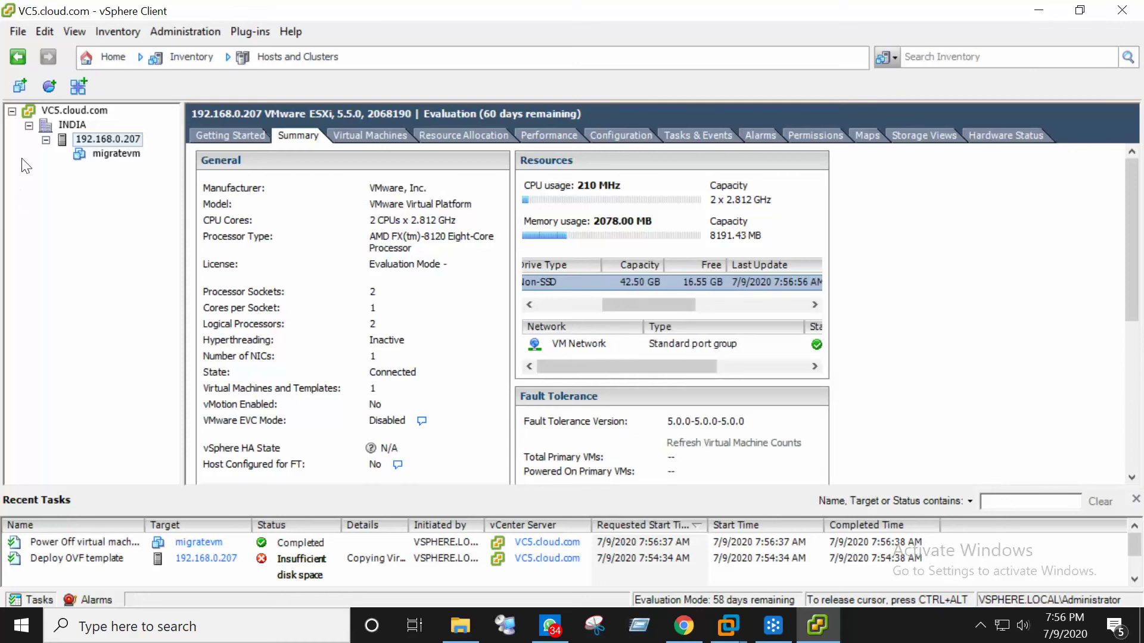
Start an OVF template deployment on host 192.168.0.207 from AWS-SMS-Connector.ova, keeping the name AWS-SMS-Connector and the inventory location INDIA.
click(102, 139)
click(17, 31)
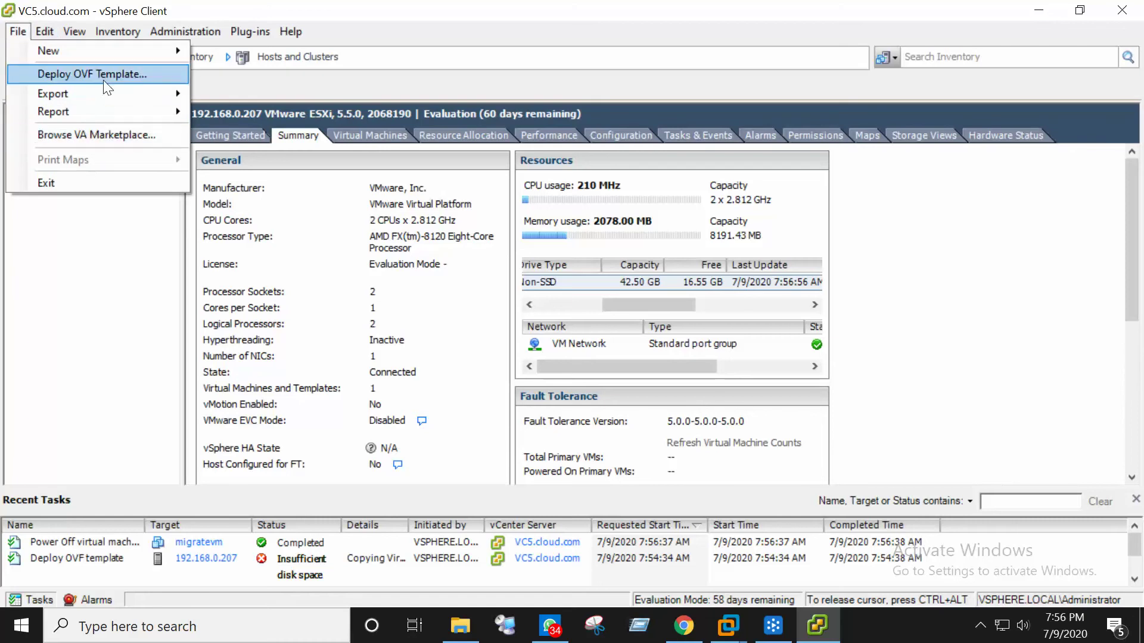
click(89, 74)
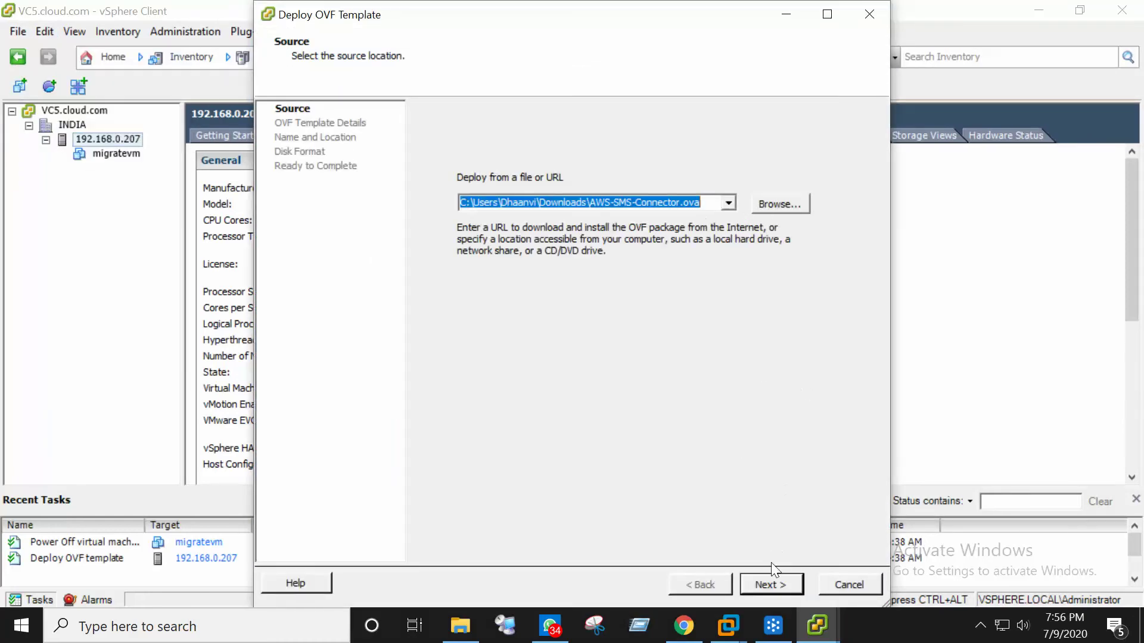
click(770, 578)
click(770, 578)
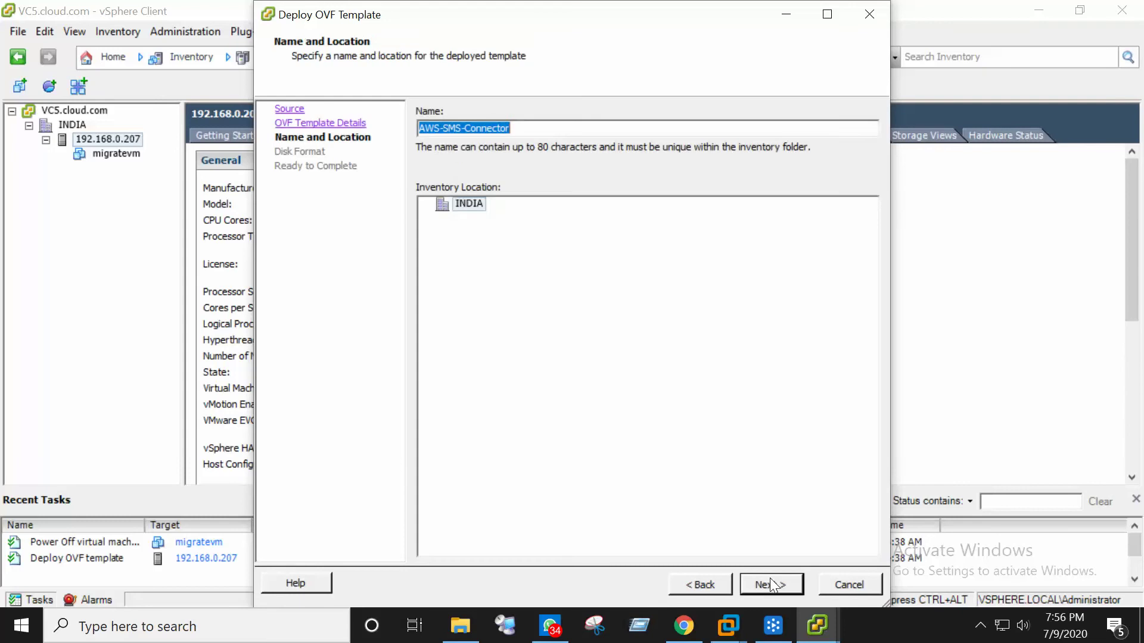
click(770, 578)
Set the disk format to Thin Provision, and run the AWS-SMS-Connector deployment to completion.
click(769, 578)
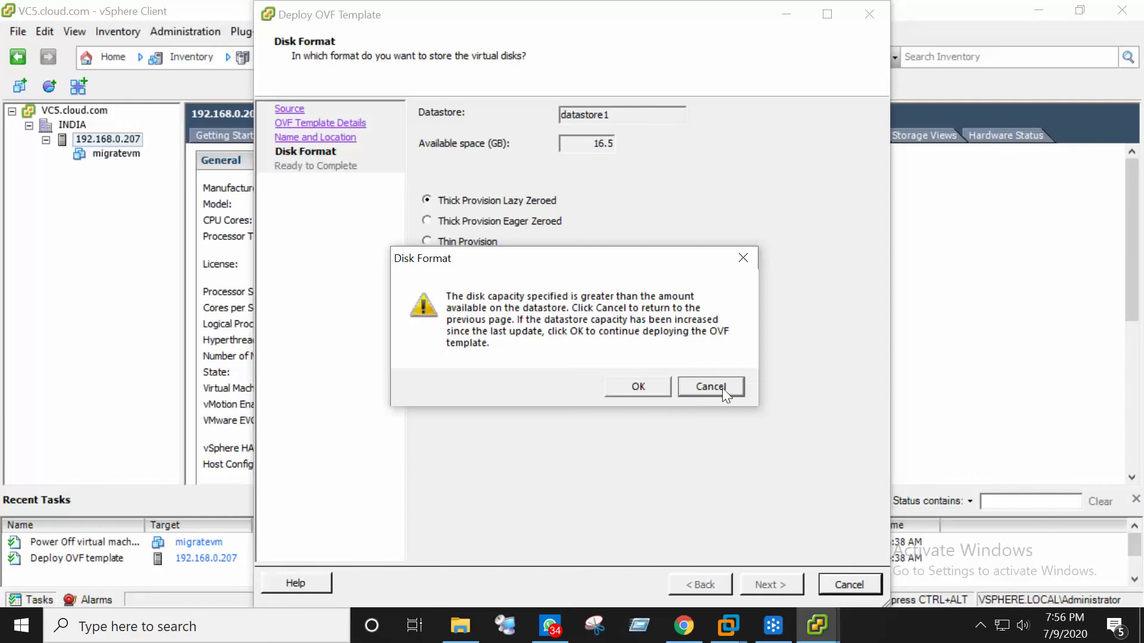
click(743, 260)
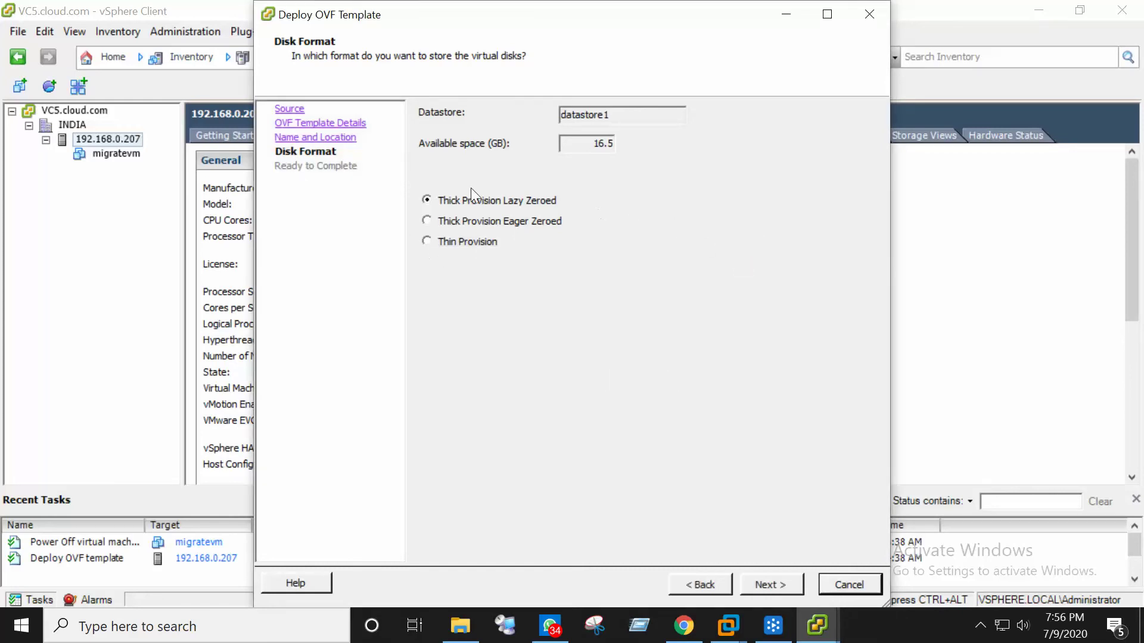
click(429, 240)
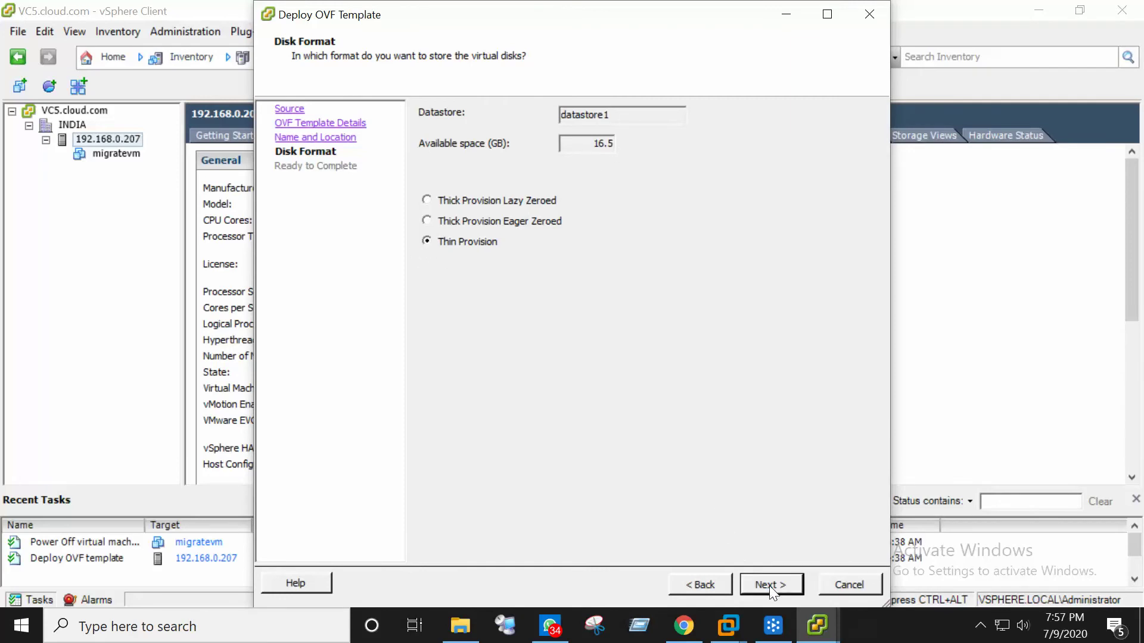
click(770, 586)
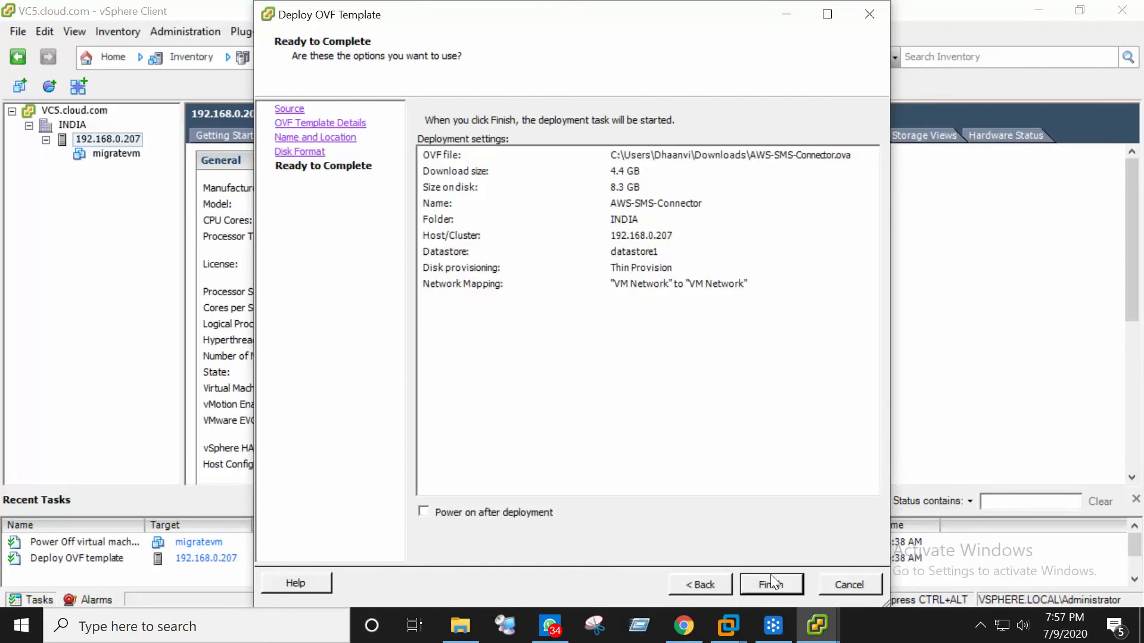
click(769, 581)
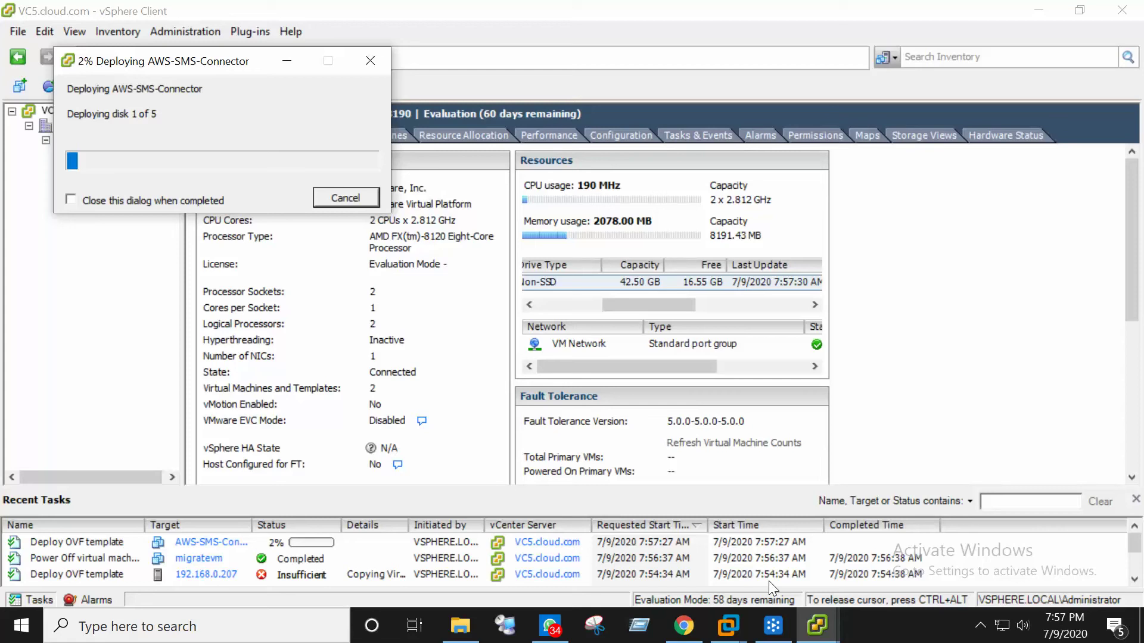
click(980, 621)
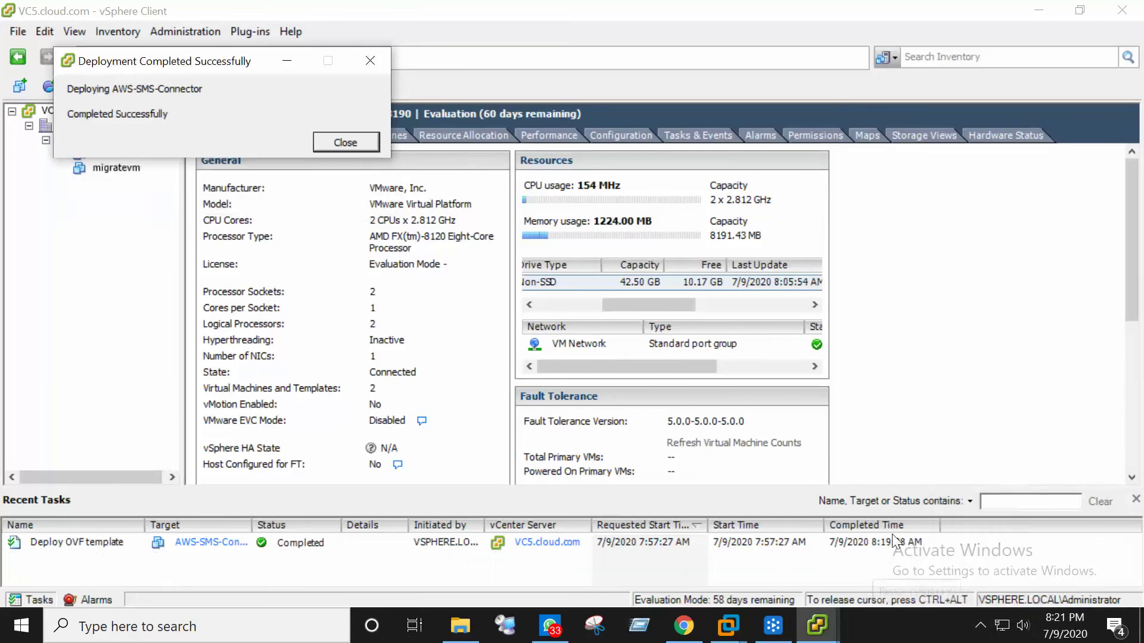
click(345, 143)
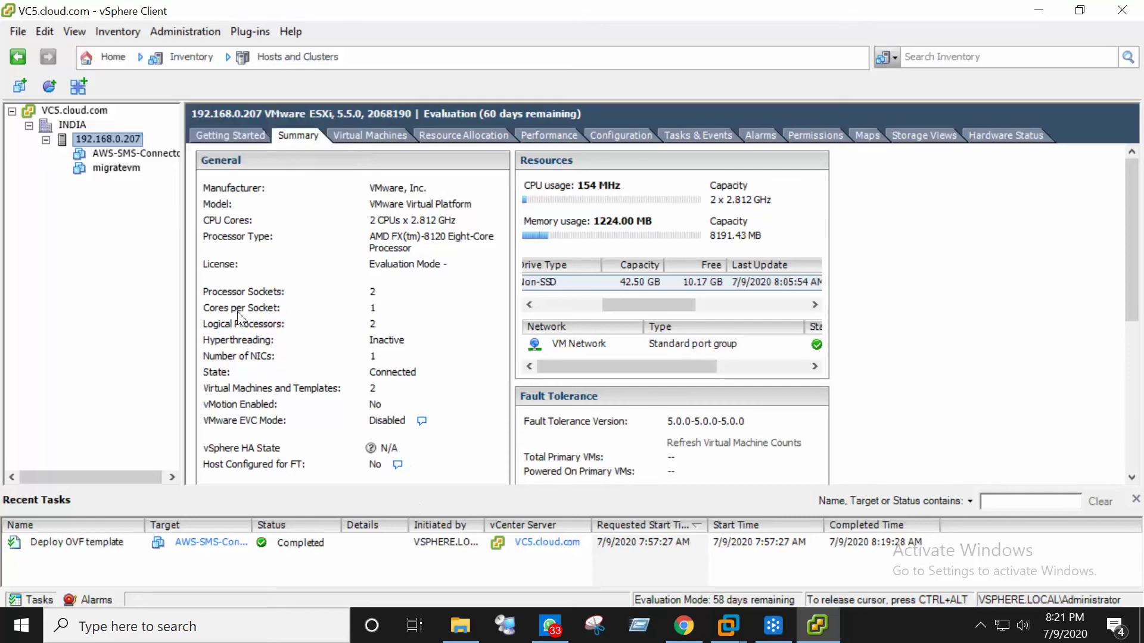
Check datastore1's capacity and free space on host 192.168.0.207, and look over the AWS-SMS-Connector and migratevm virtual machines.
click(118, 169)
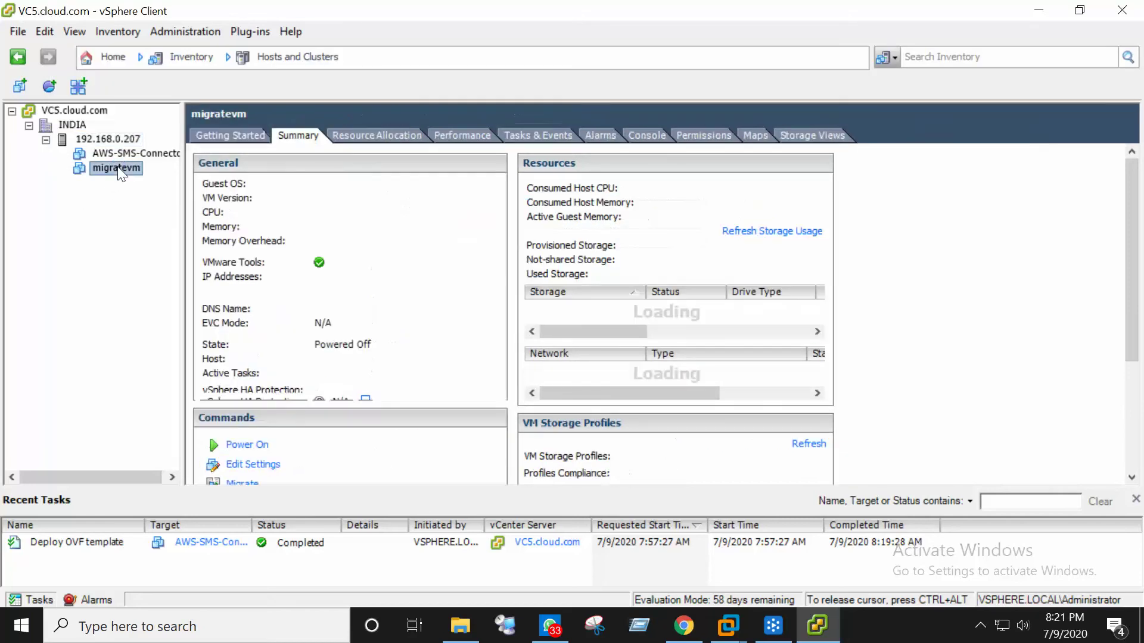
click(100, 139)
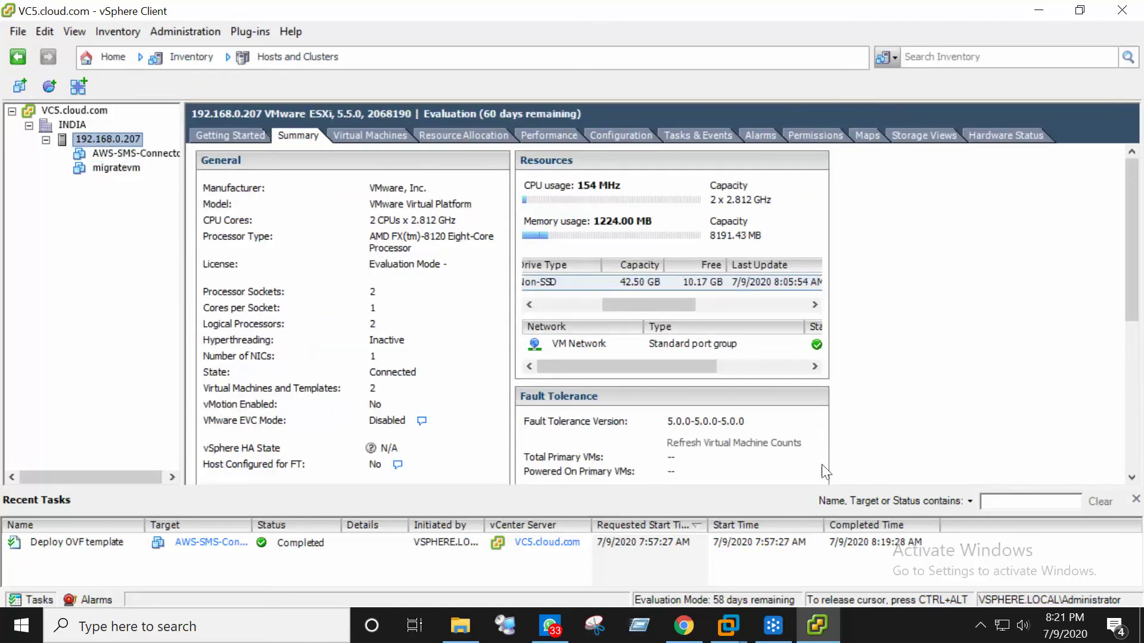
mouse_move(655, 301)
mouse_down()
mouse_move(681, 304)
mouse_move(667, 309)
mouse_up()
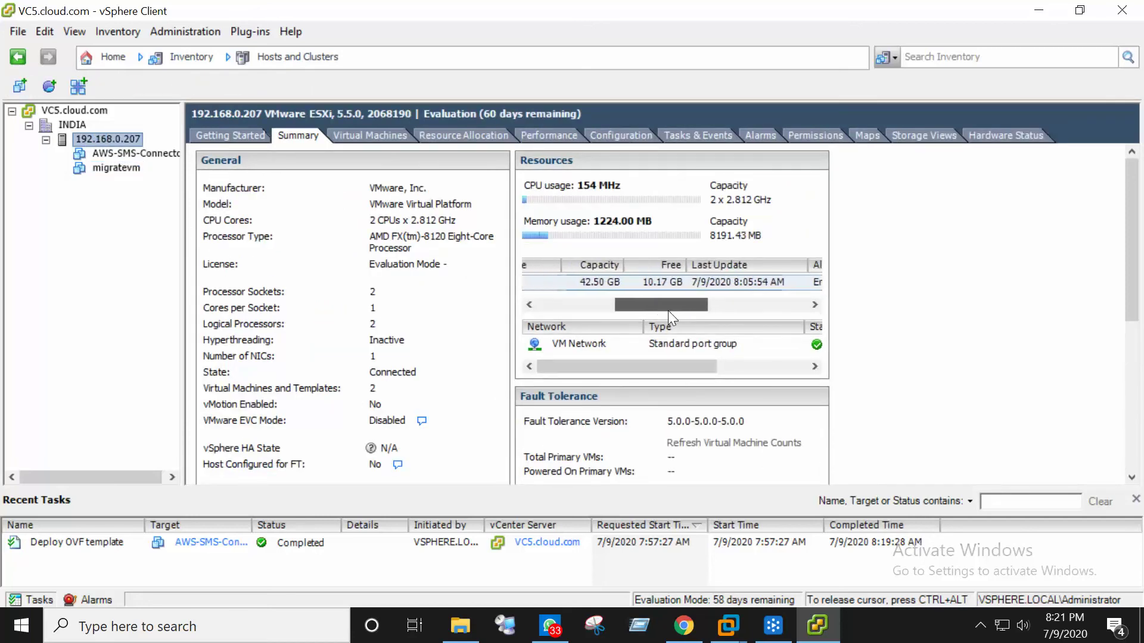
click(124, 153)
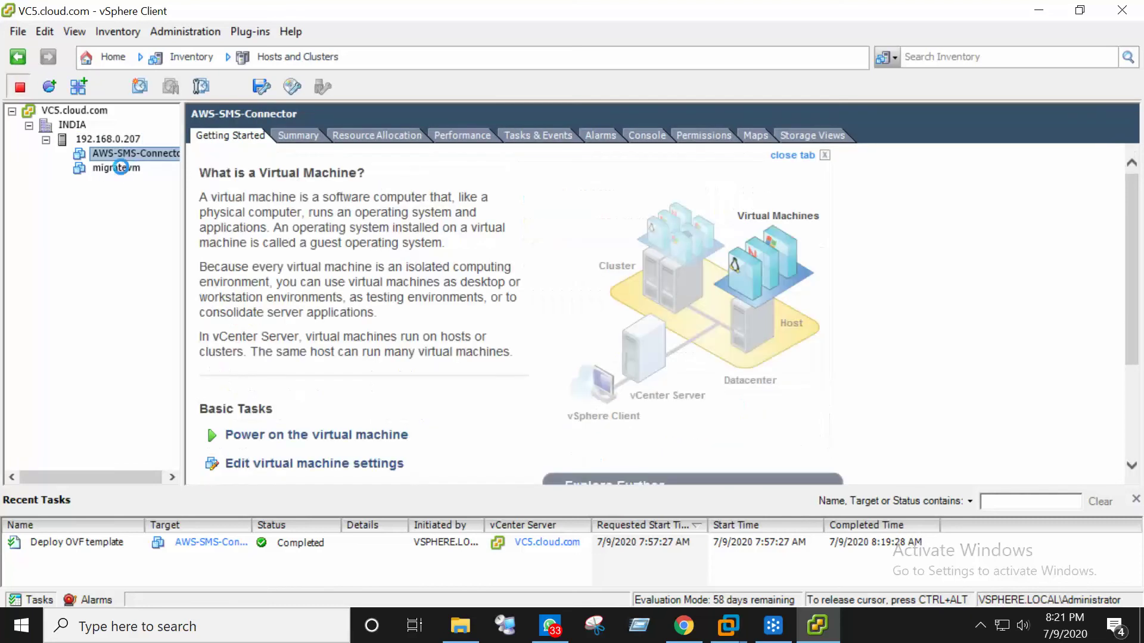
click(119, 167)
click(117, 140)
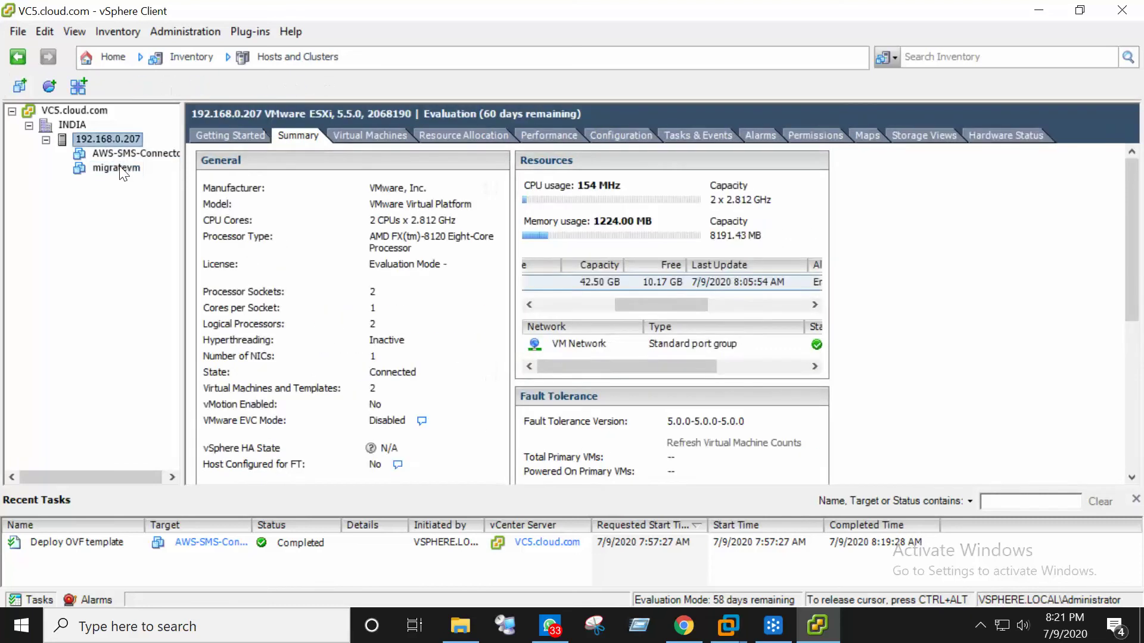
Power on the migratevm virtual machine.
click(119, 167)
right_click(119, 166)
mouse_move(252, 177)
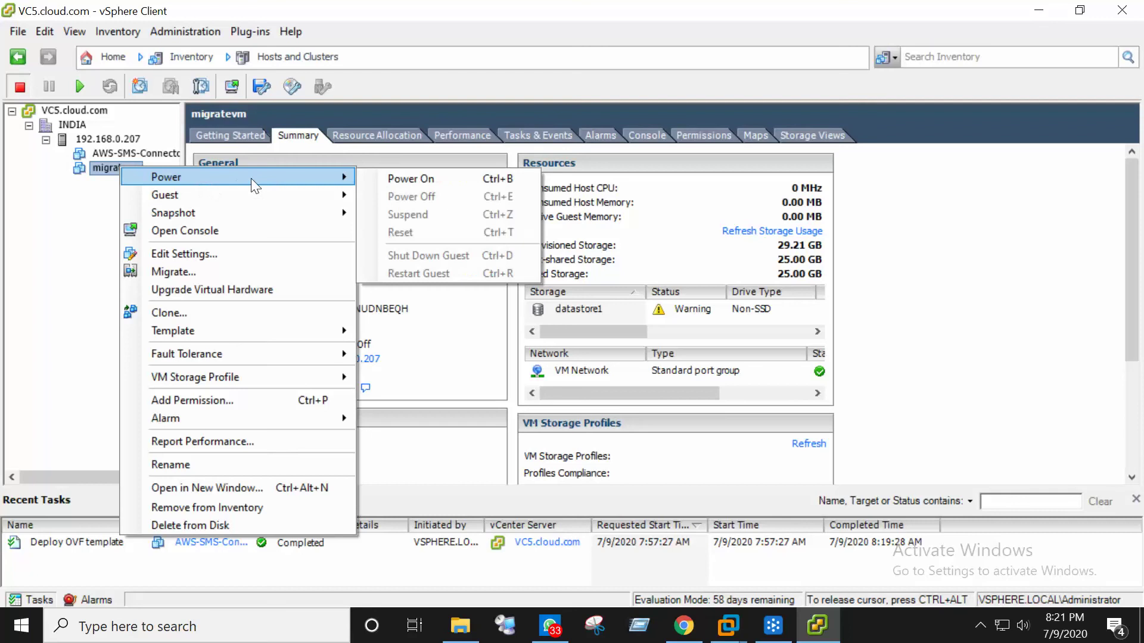
click(400, 178)
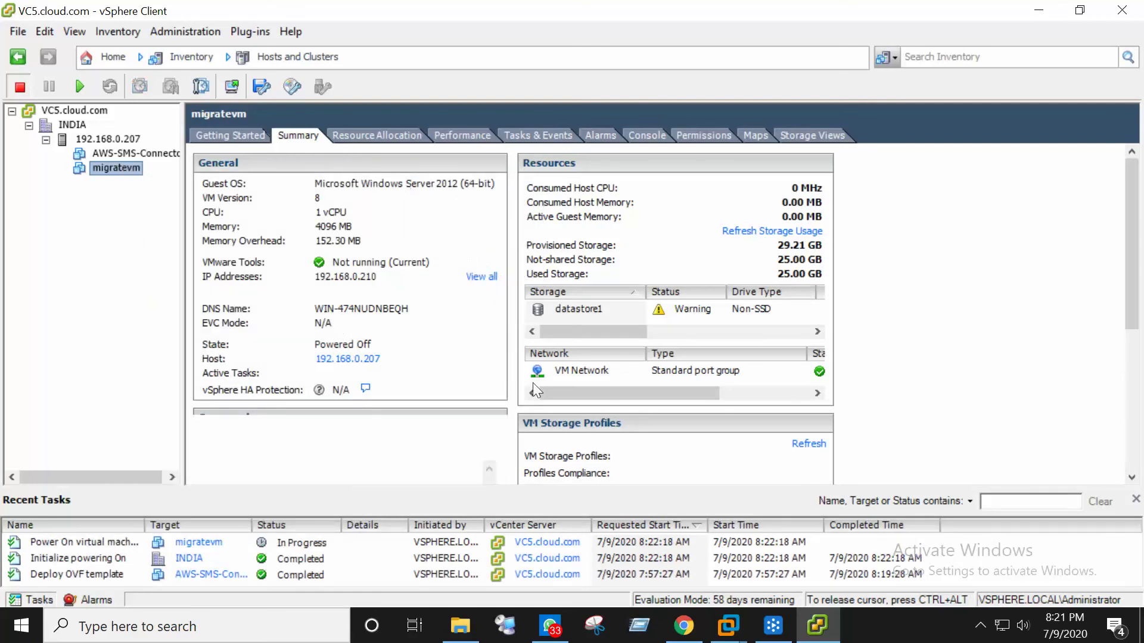
right_click(125, 165)
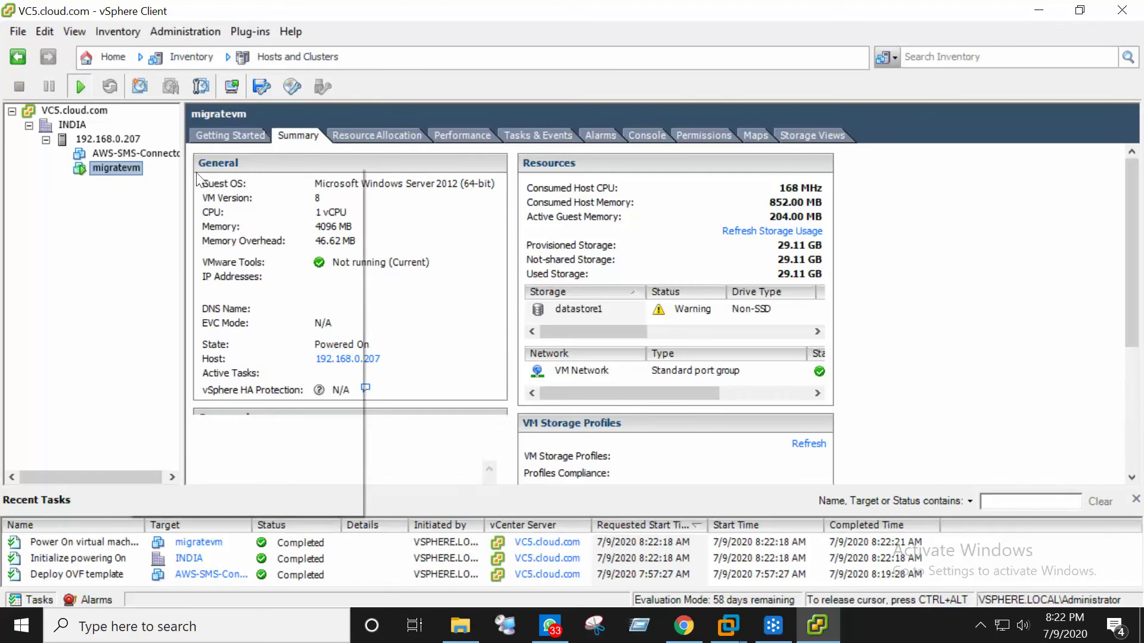
click(109, 175)
Try to power on the AWS-SMS-Connector virtual machine.
click(109, 156)
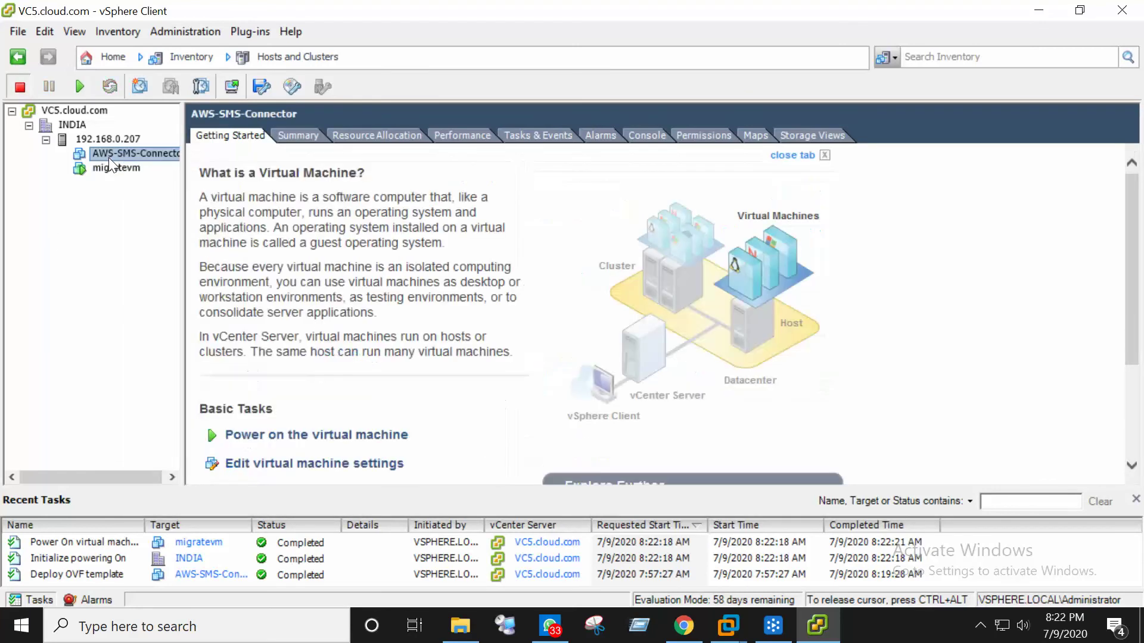
right_click(109, 157)
mouse_move(185, 168)
click(381, 174)
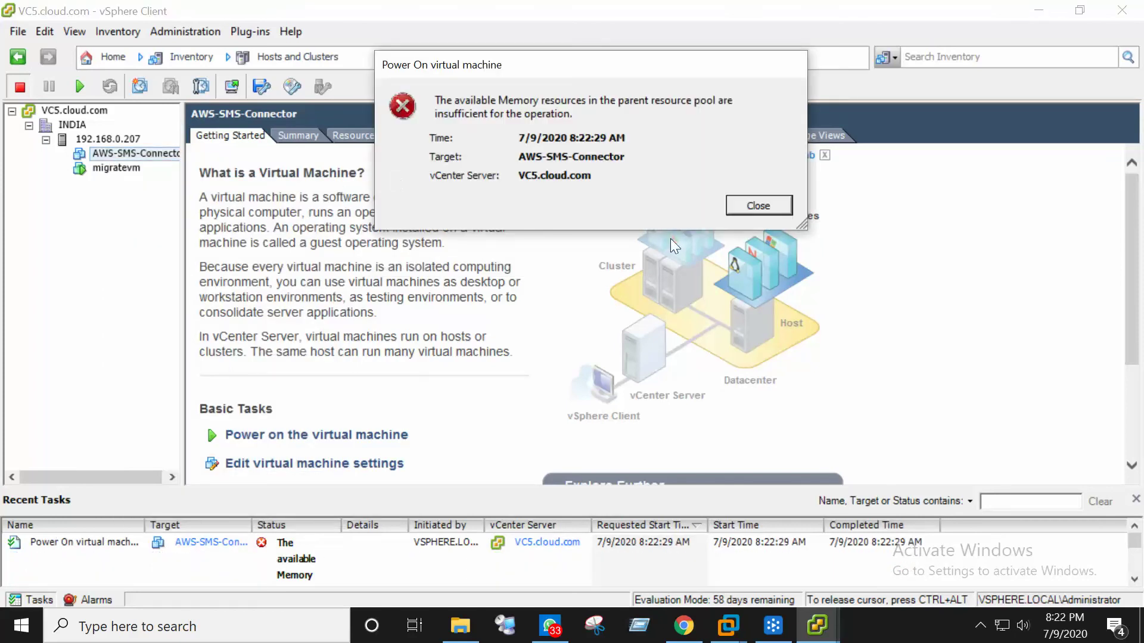
click(750, 202)
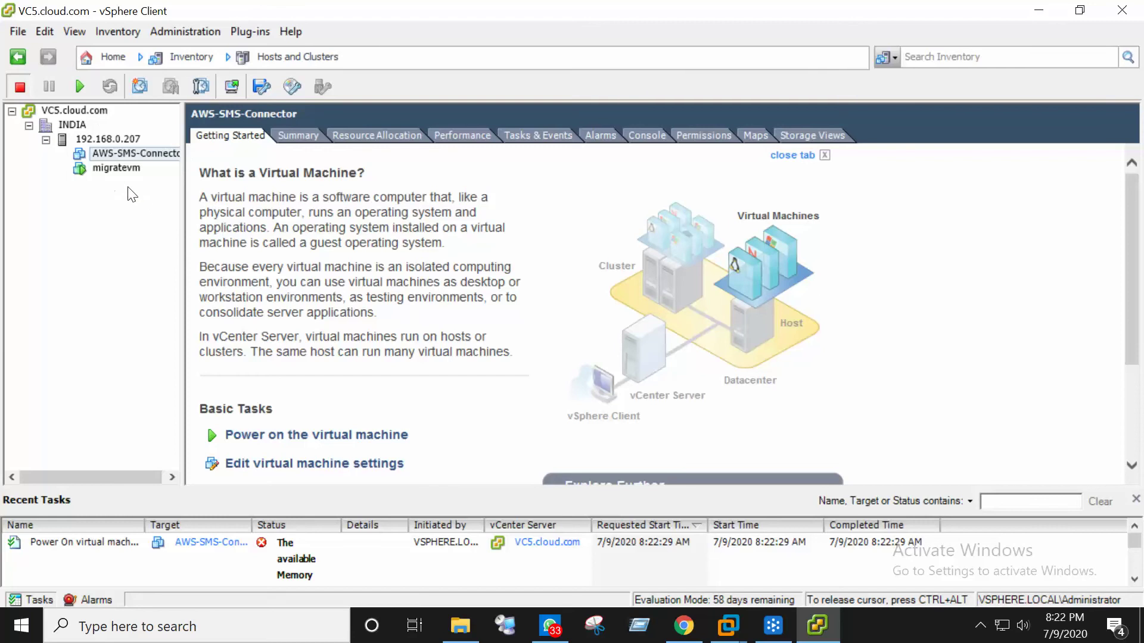
Power off the migratevm virtual machine to free memory on the host.
click(119, 168)
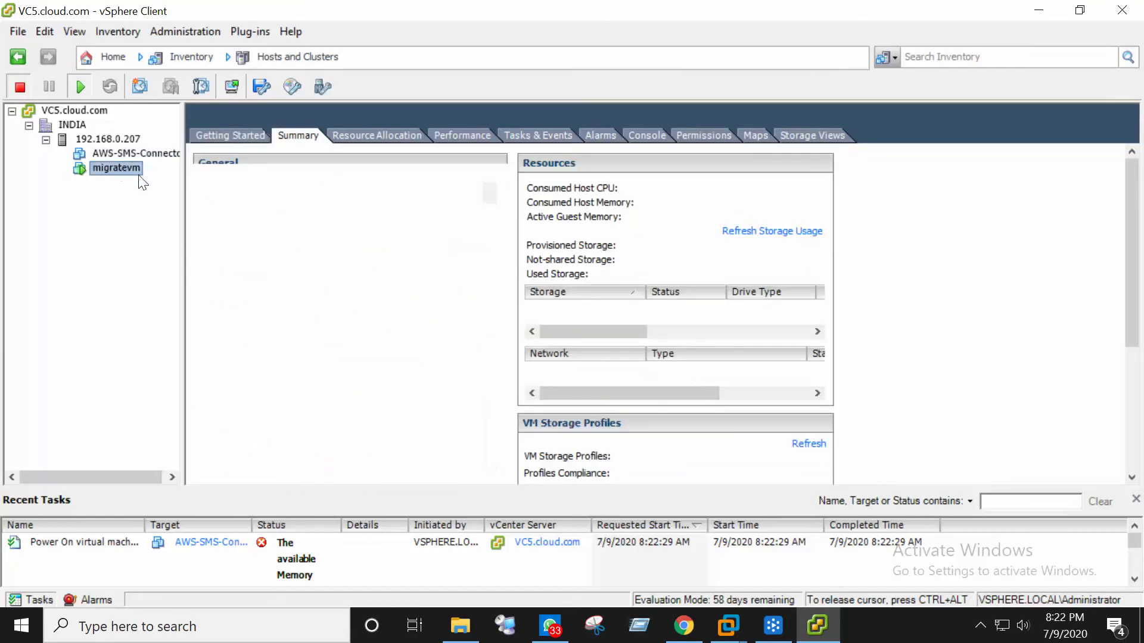
right_click(121, 170)
mouse_move(276, 178)
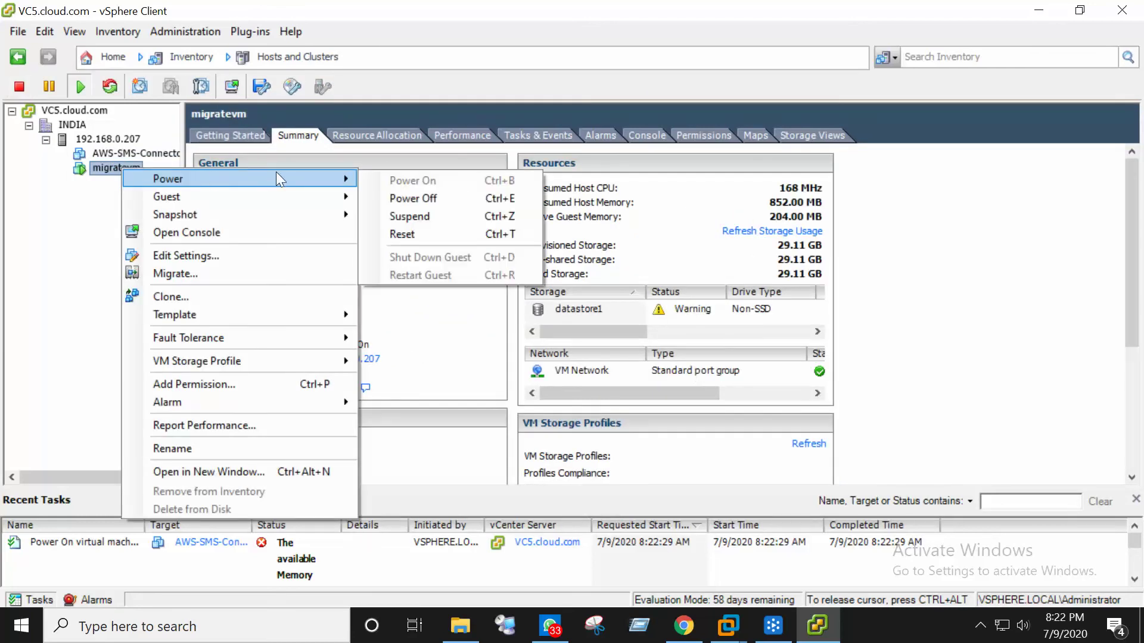
click(406, 200)
click(637, 375)
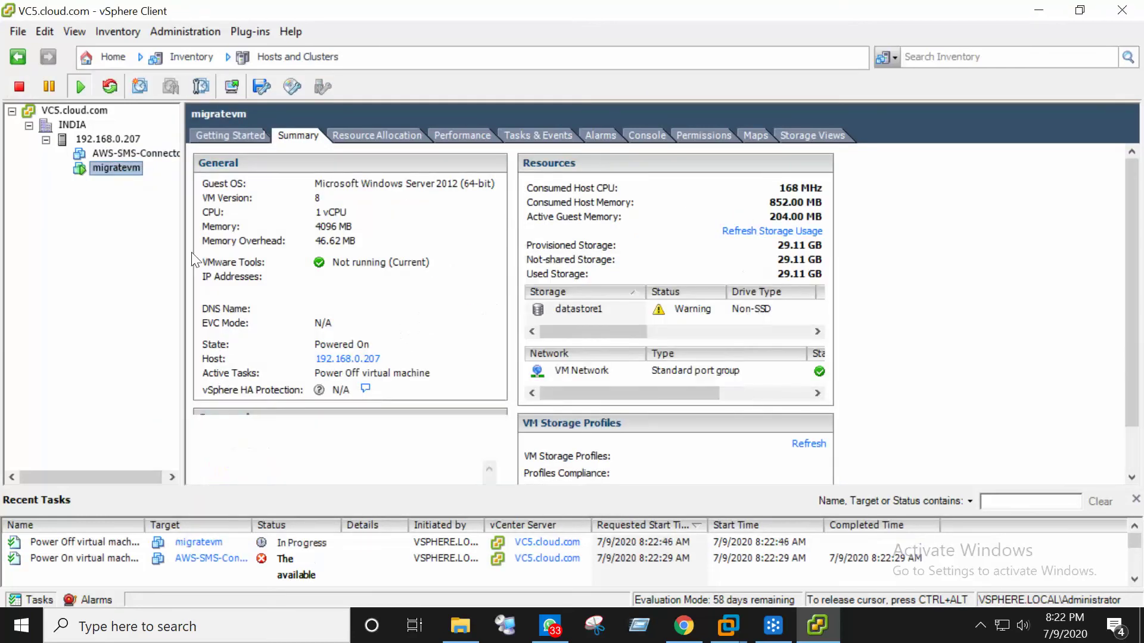
Try again to power on the AWS-SMS-Connector virtual machine with migratevm off.
click(160, 155)
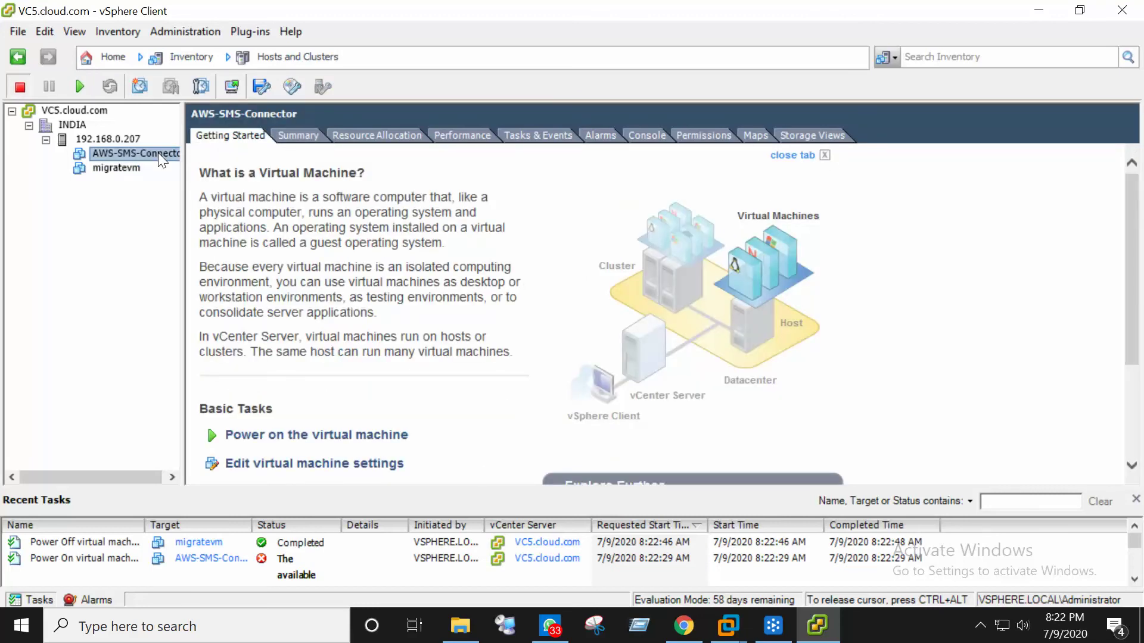
right_click(159, 152)
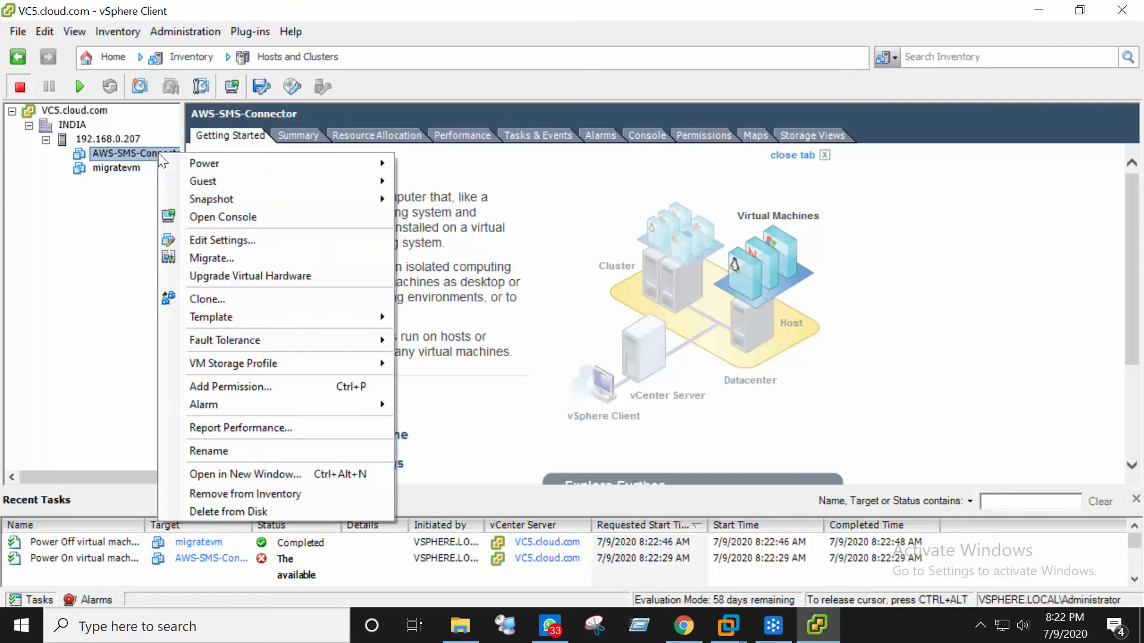
mouse_move(363, 162)
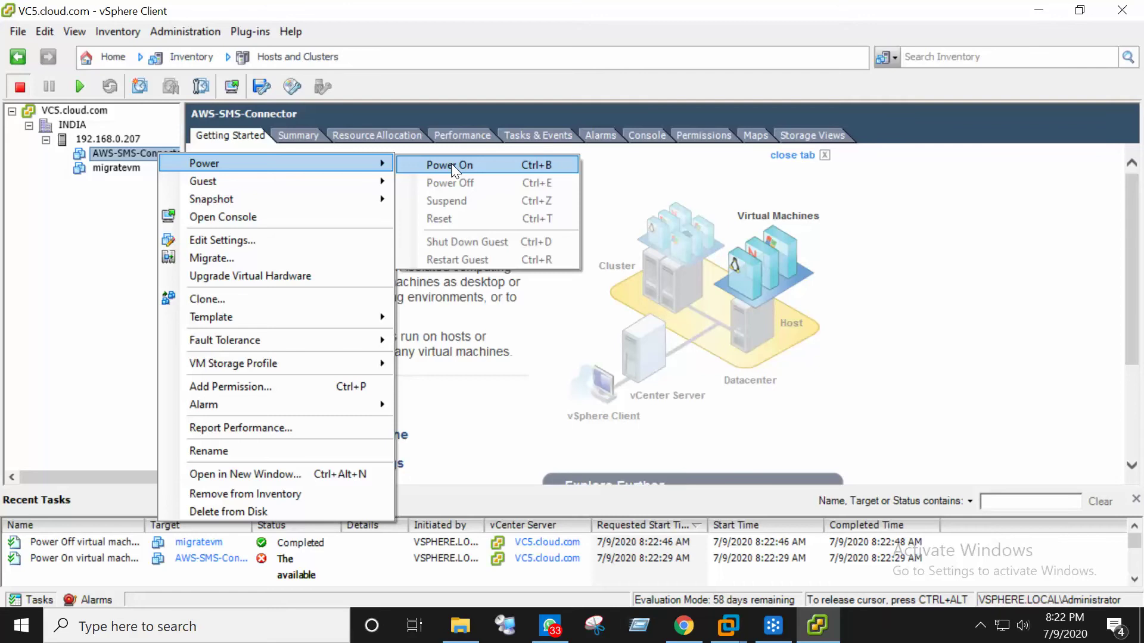
click(498, 165)
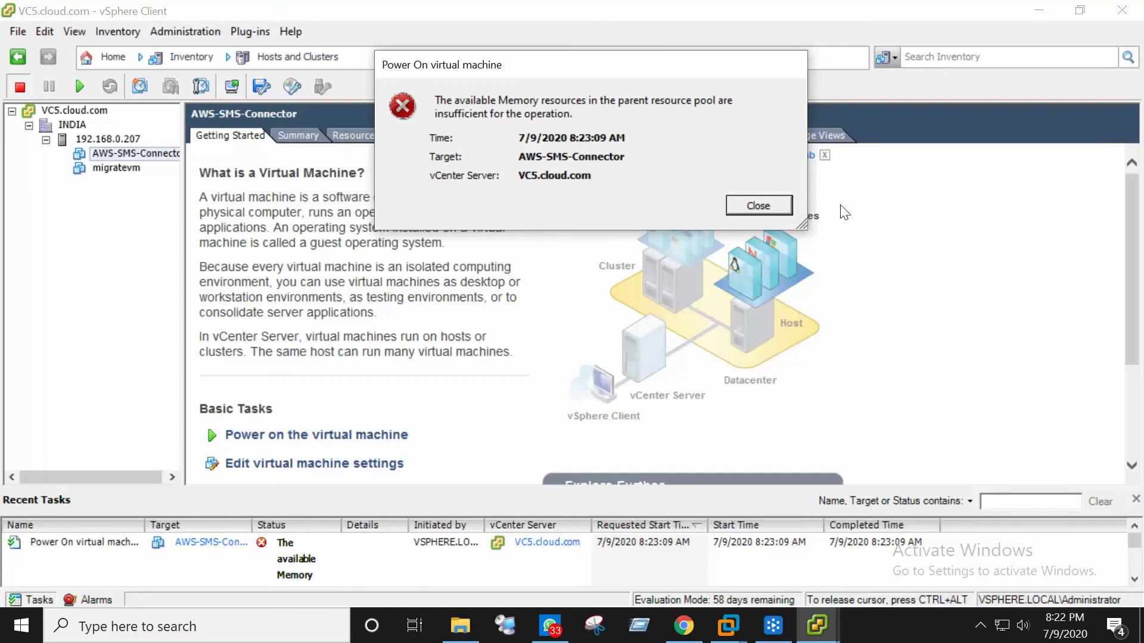
click(754, 201)
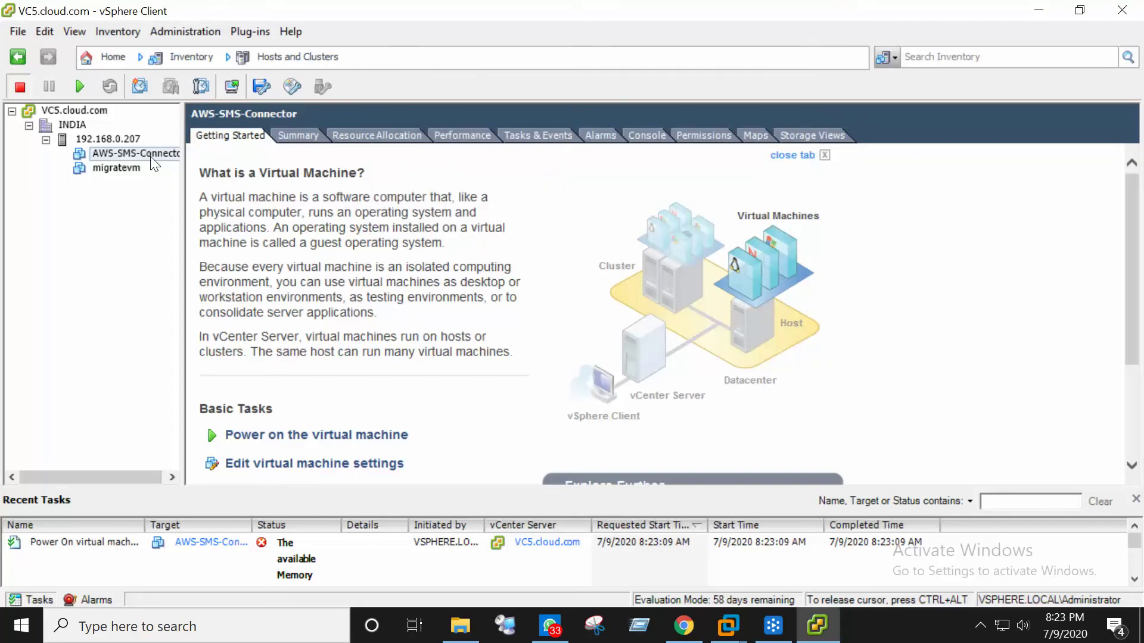
Set the AWS-SMS-Connector virtual machine's memory size to 4 GB.
right_click(151, 159)
click(242, 244)
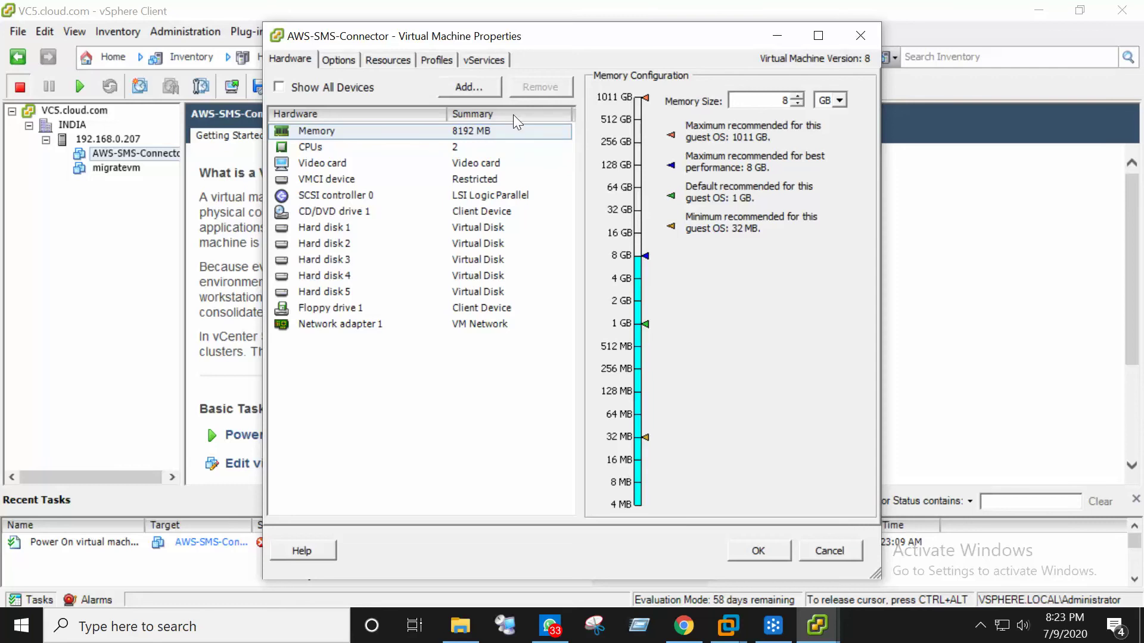
drag(775, 101, 808, 106)
click(757, 551)
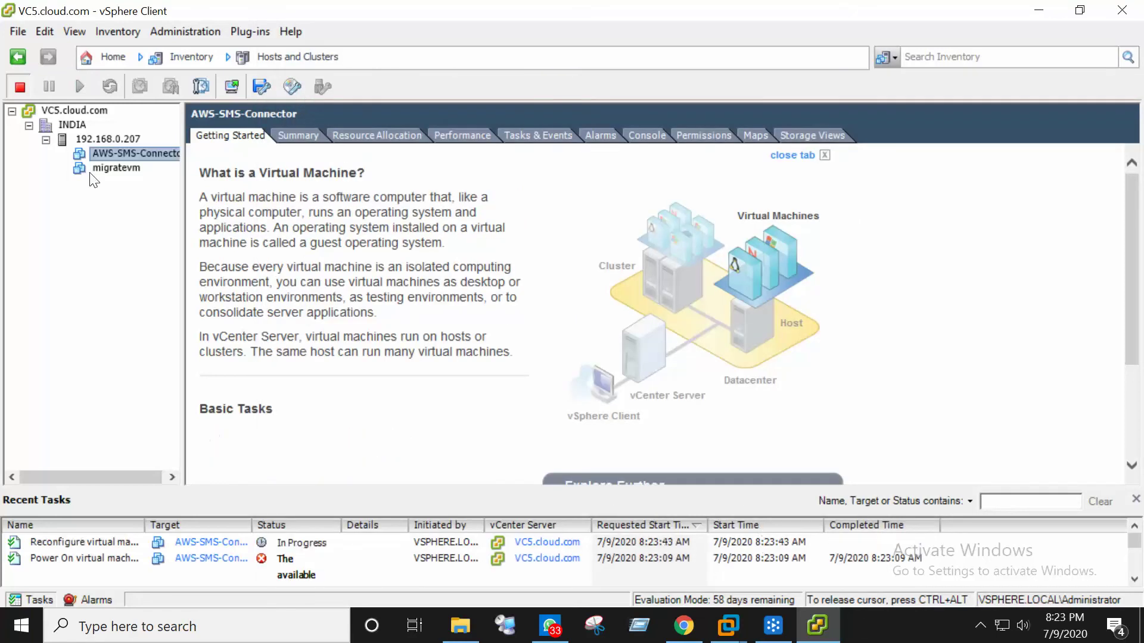
Power on the AWS-SMS-Connector virtual machine with its reduced memory.
right_click(166, 157)
mouse_move(279, 175)
click(451, 167)
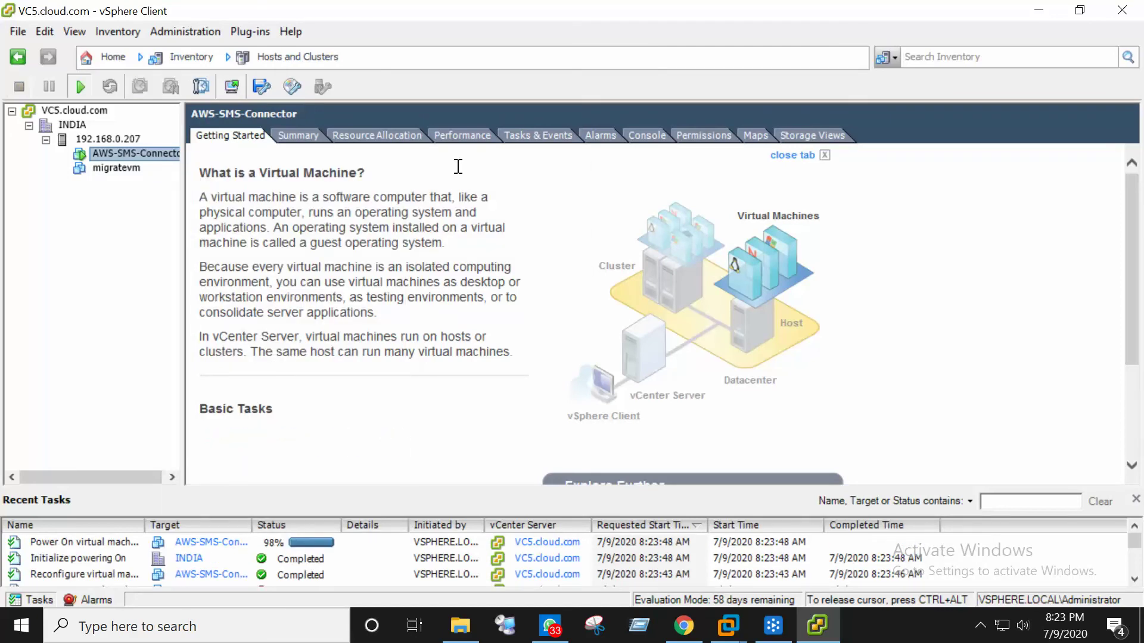
Check the AWS-SMS-Connector's boot progress in its console and look for its IP address in its summary.
click(646, 134)
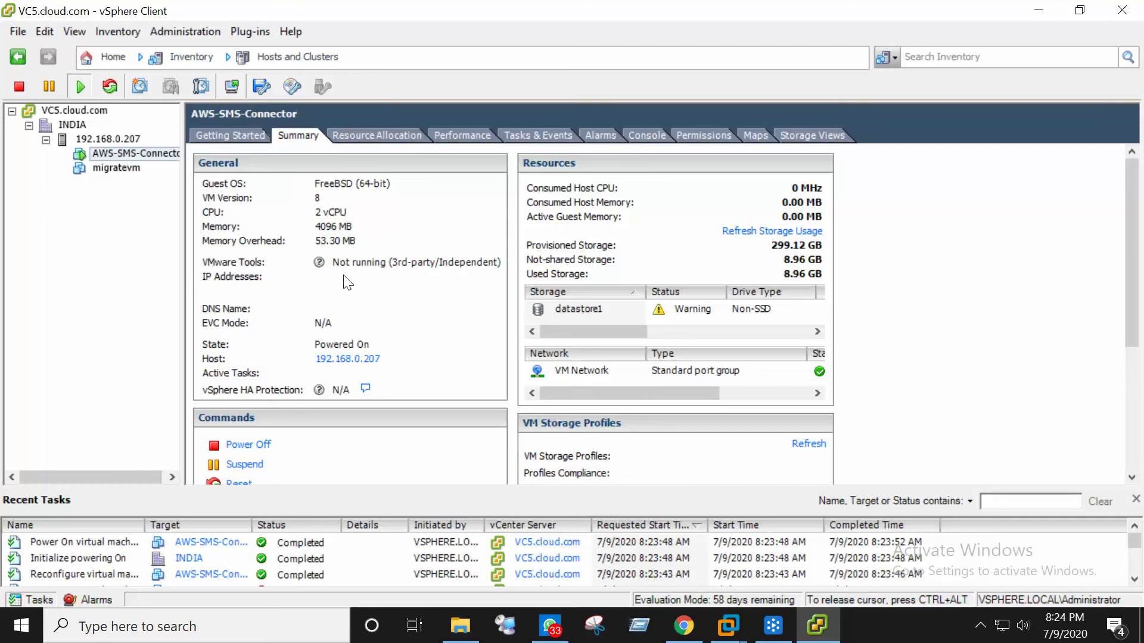
click(643, 136)
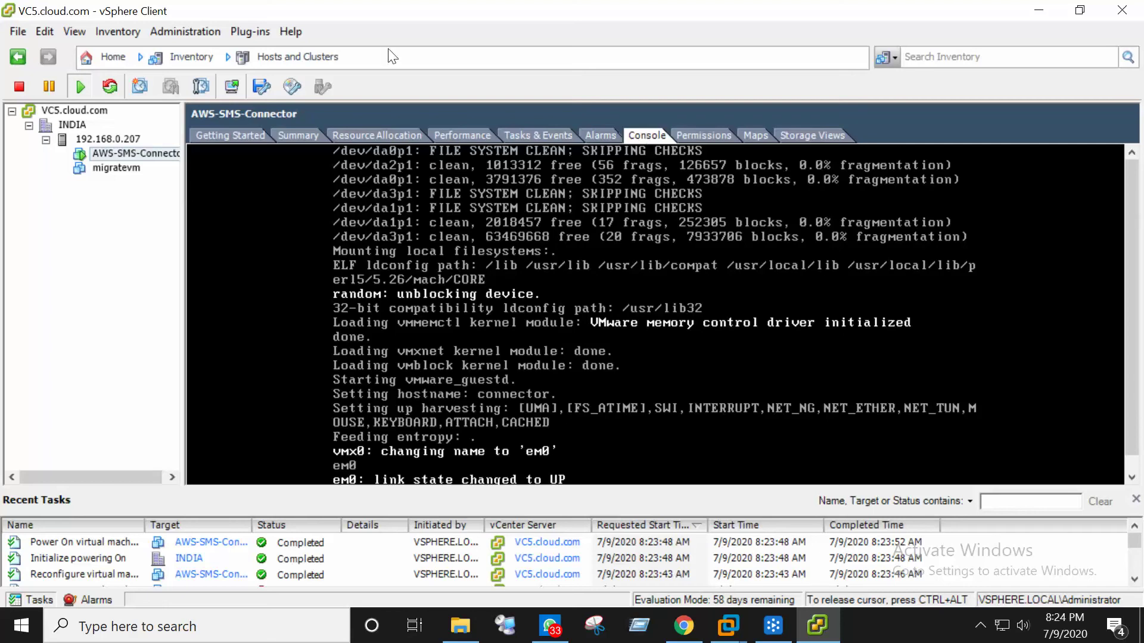
click(304, 137)
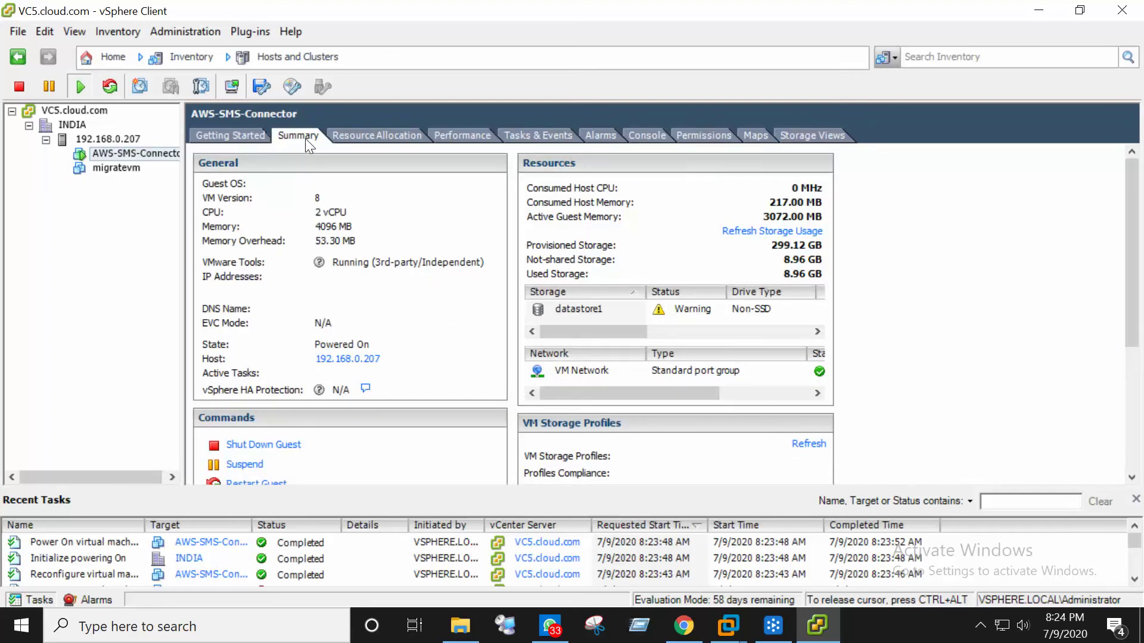
click(113, 168)
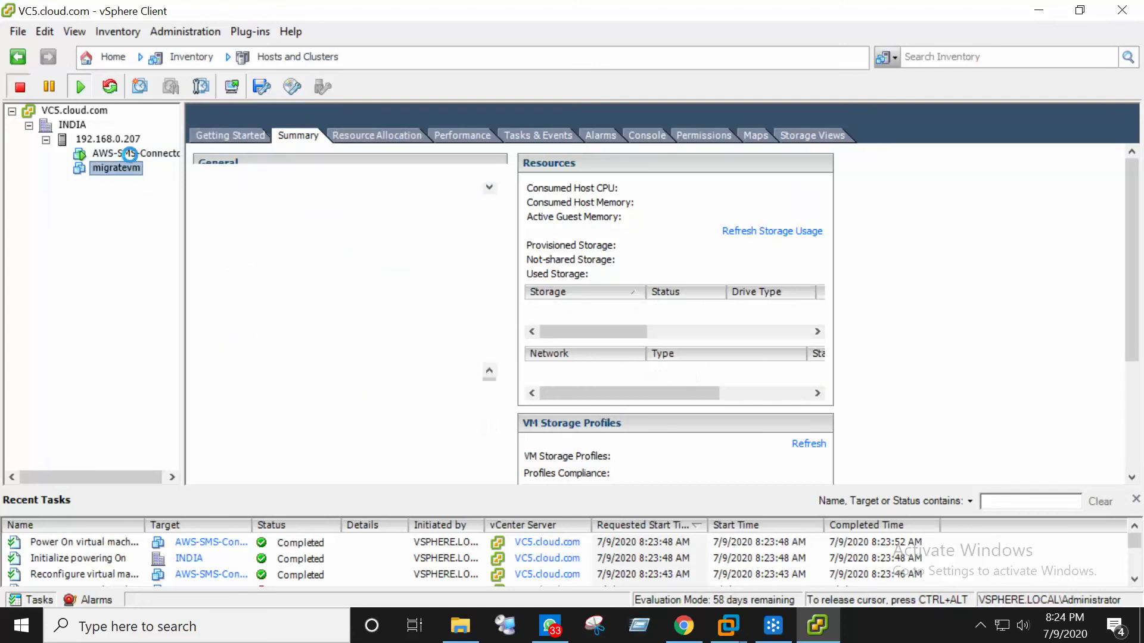
click(130, 154)
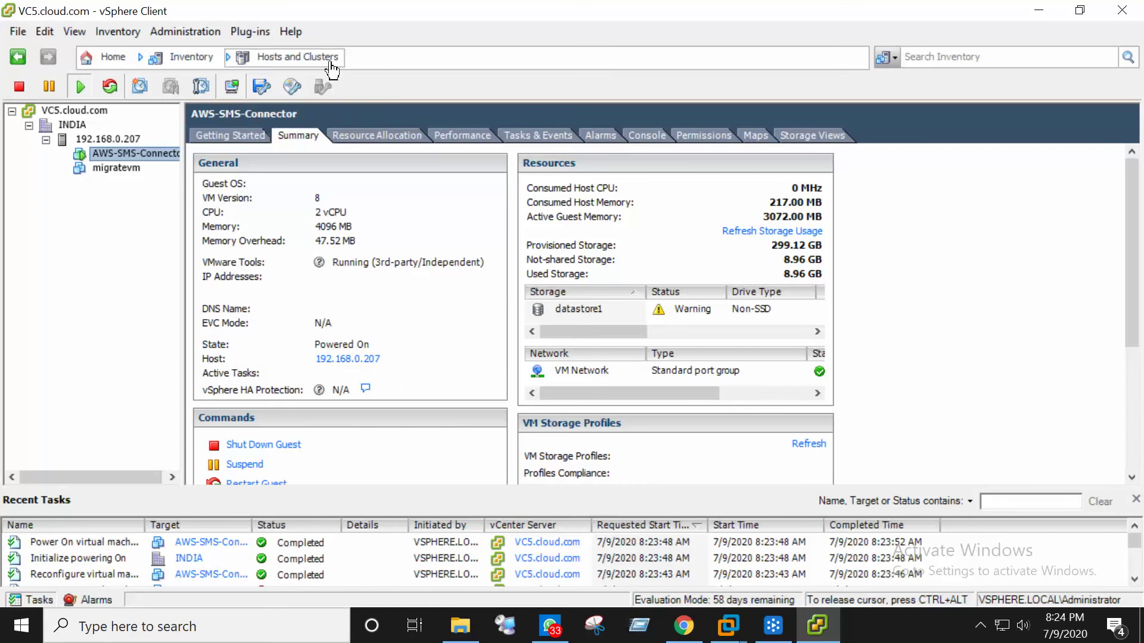
click(637, 134)
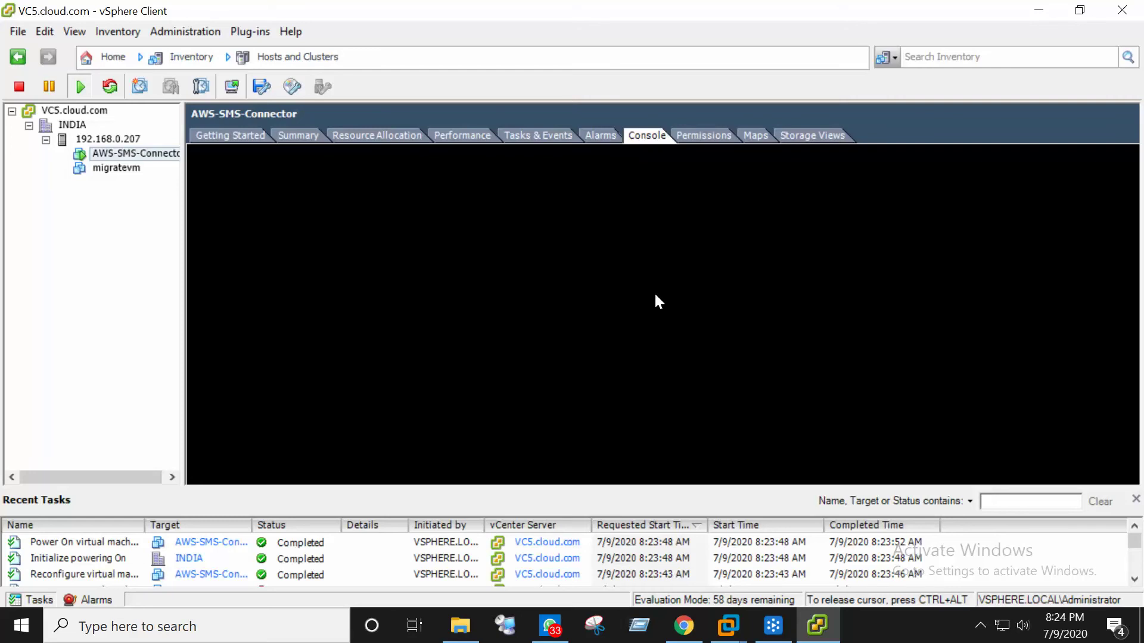
click(289, 137)
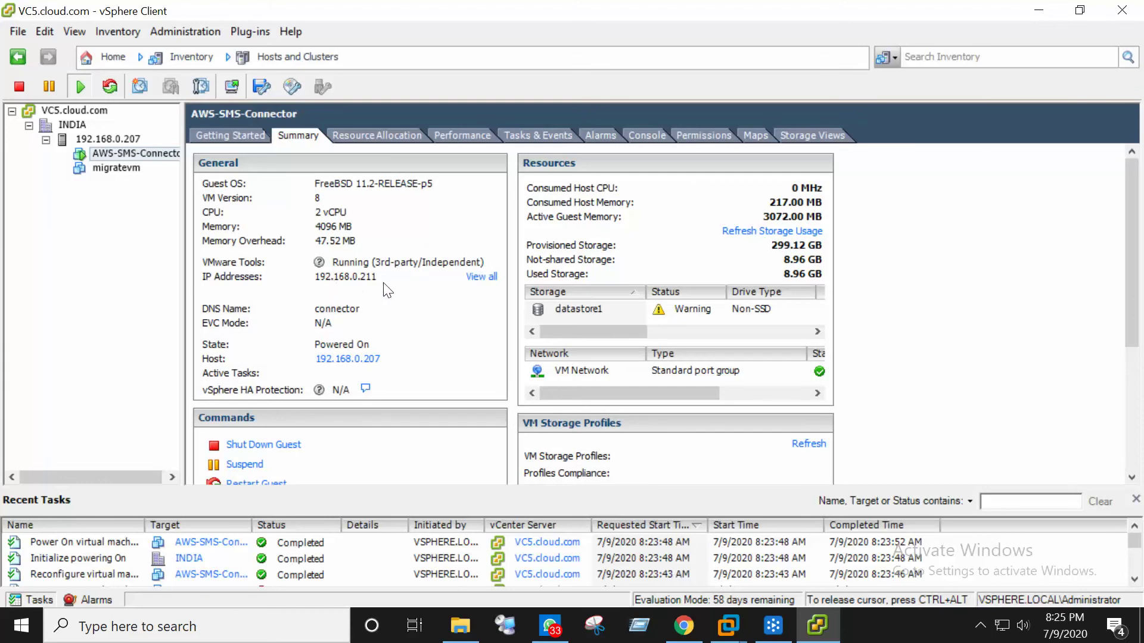
Switch to Chrome, try to open 192.168.0.211 in a new tab, and check that address against the connector's IP in vSphere Client.
click(684, 625)
click(455, 15)
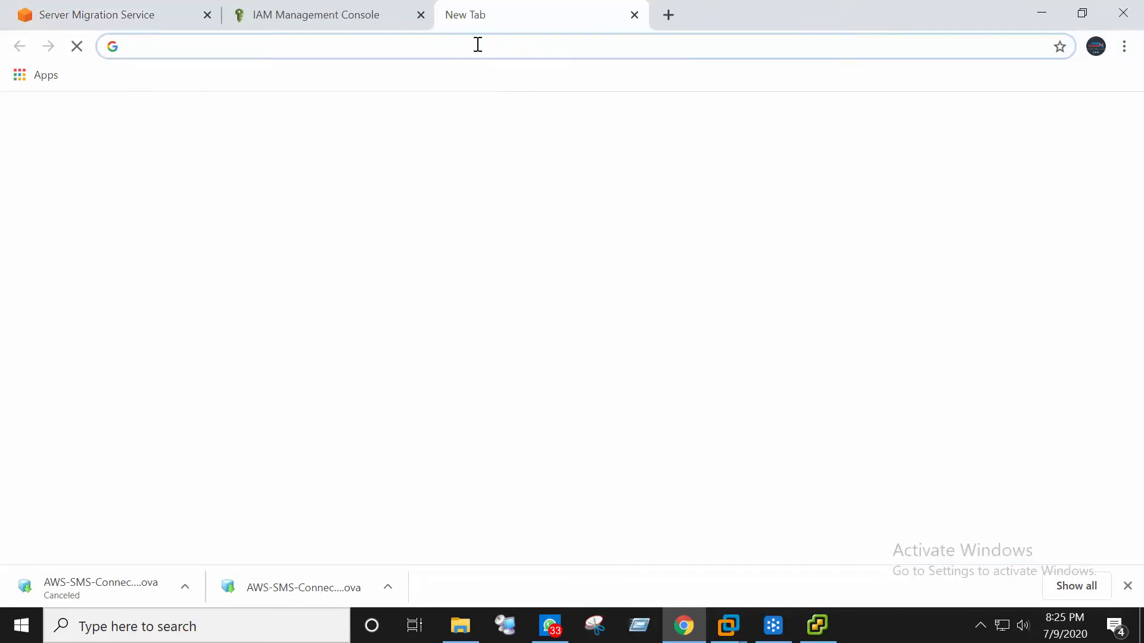
click(477, 46)
text(192.)
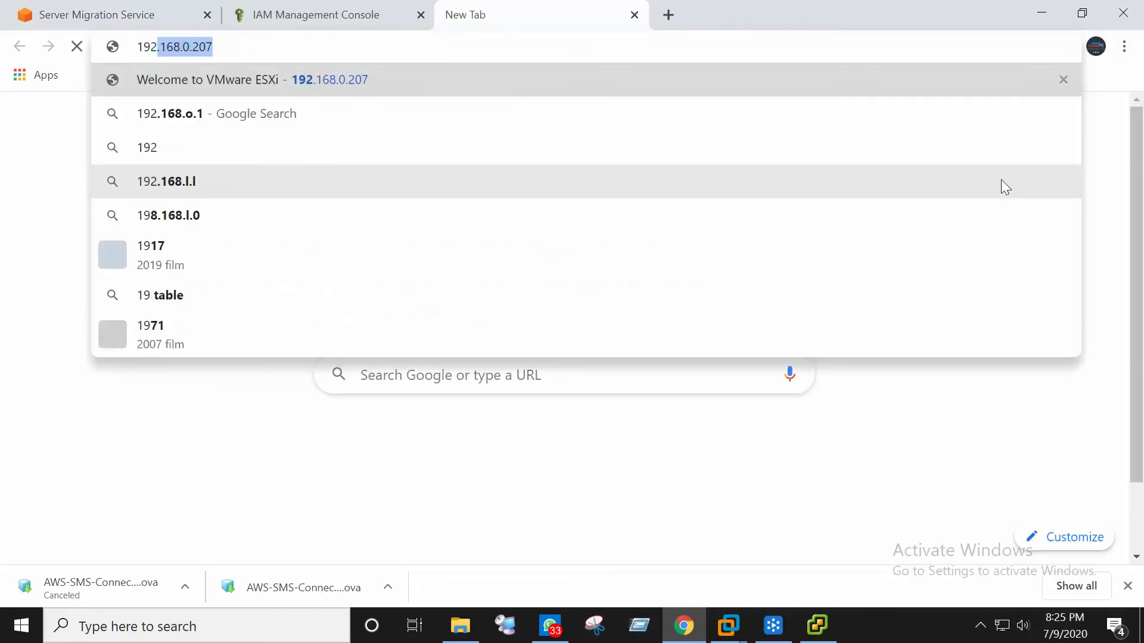
text(168.0.)
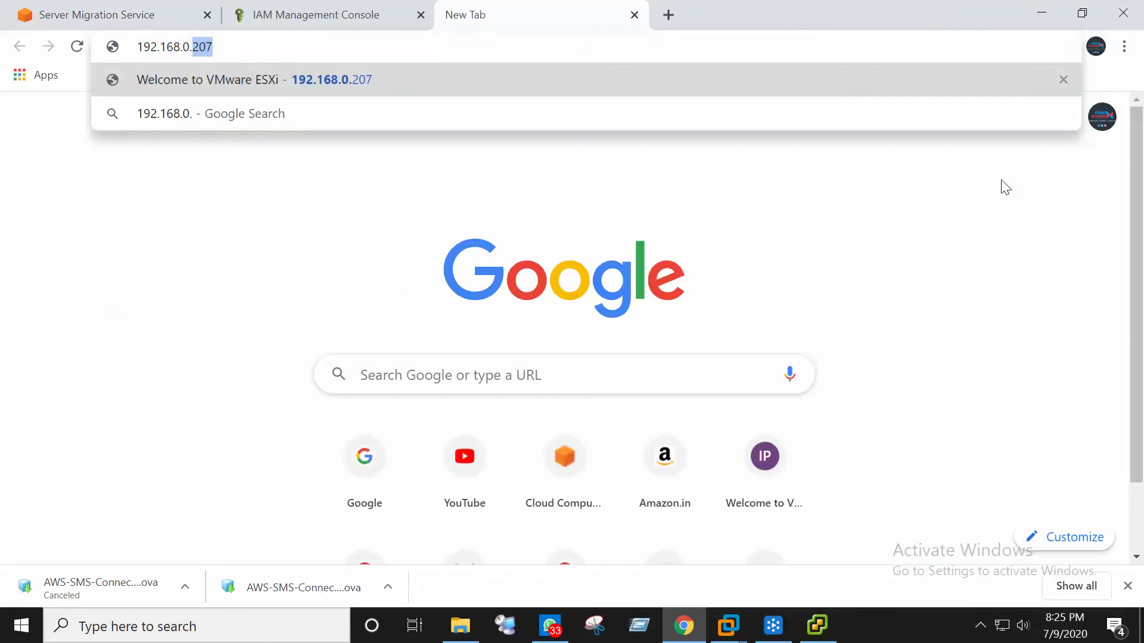
text(211)
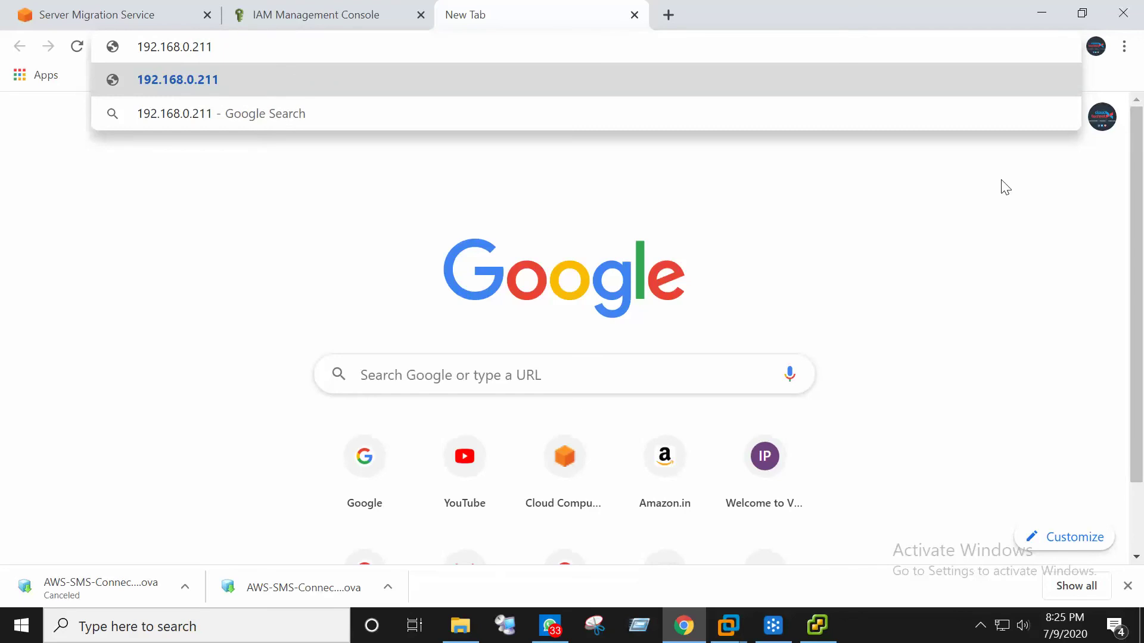
key(Return)
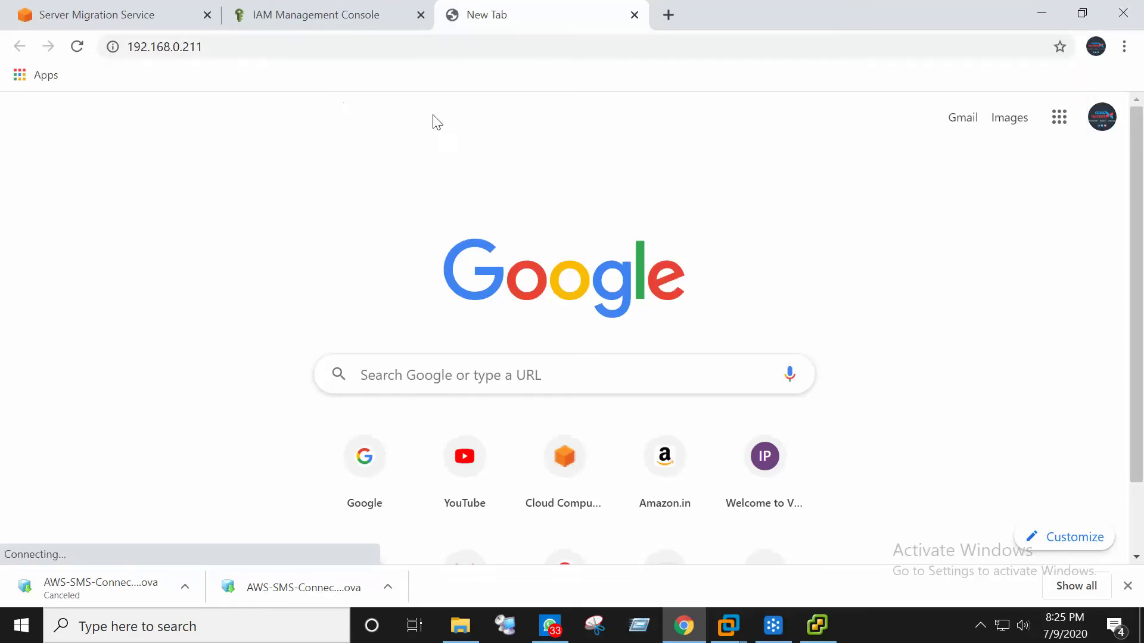
key(alt+Tab)
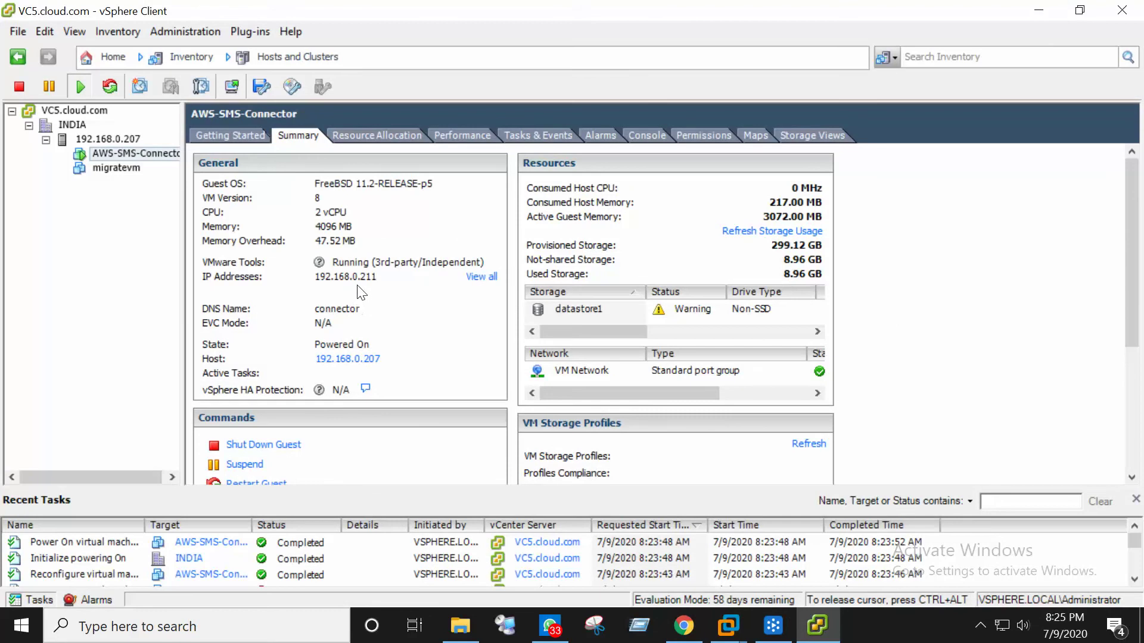
key(alt+Tab)
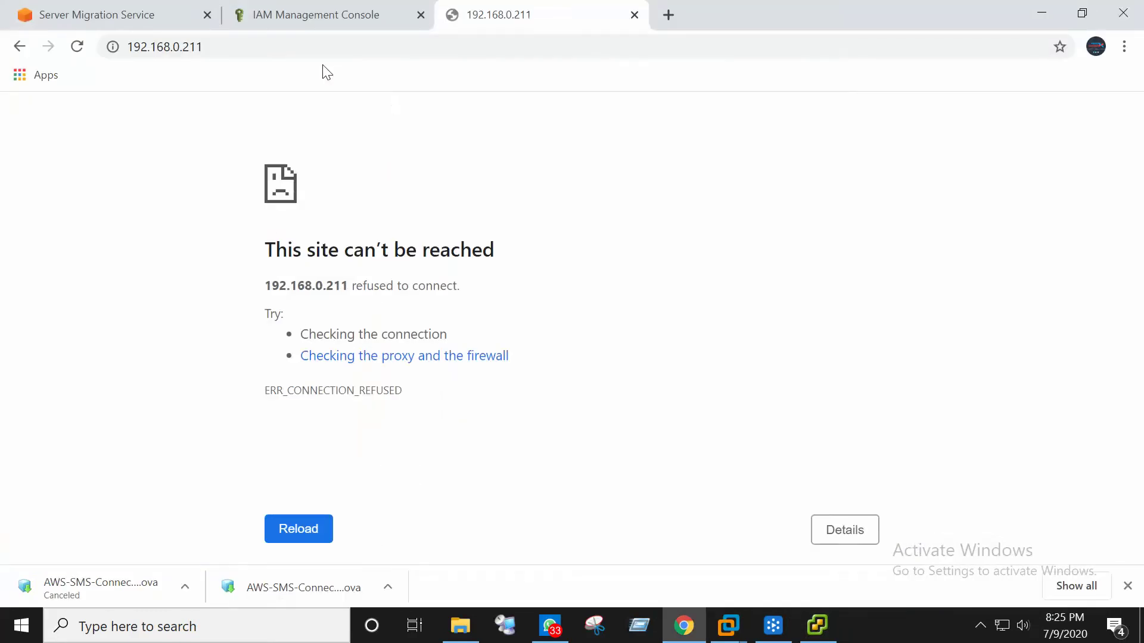
click(218, 46)
key(ctrl+c)
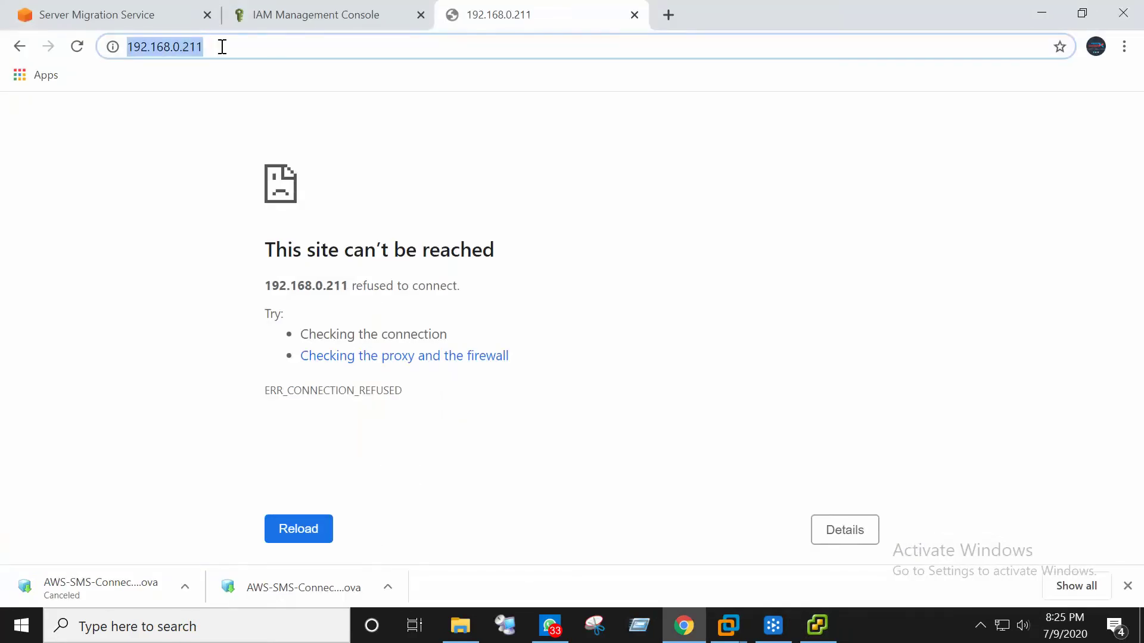
key(Return)
click(666, 15)
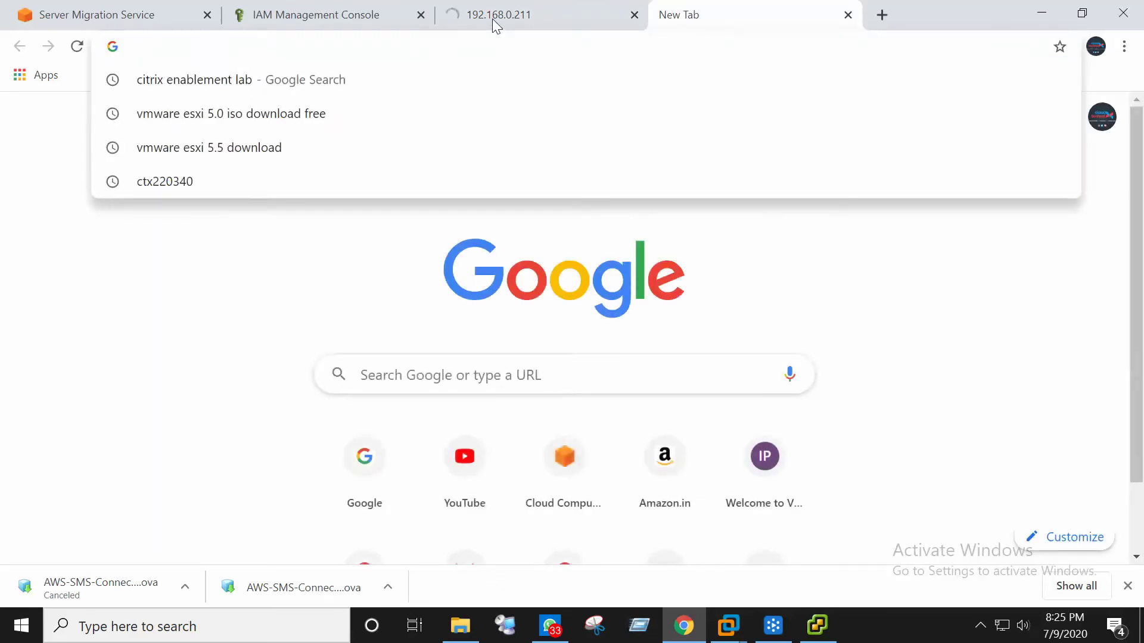
click(492, 19)
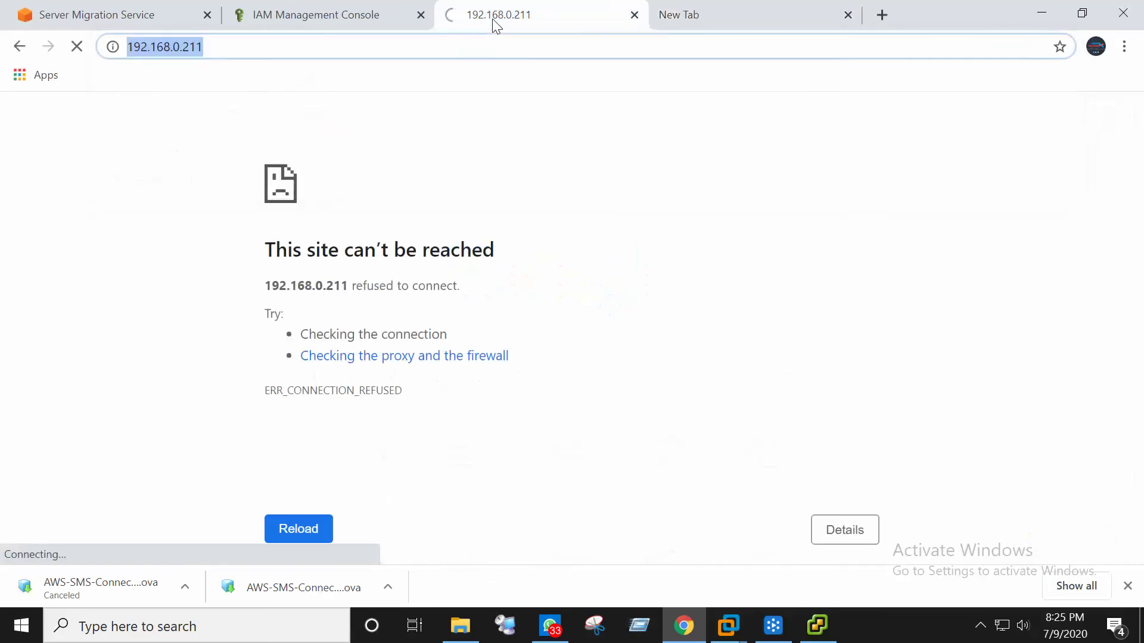
click(459, 46)
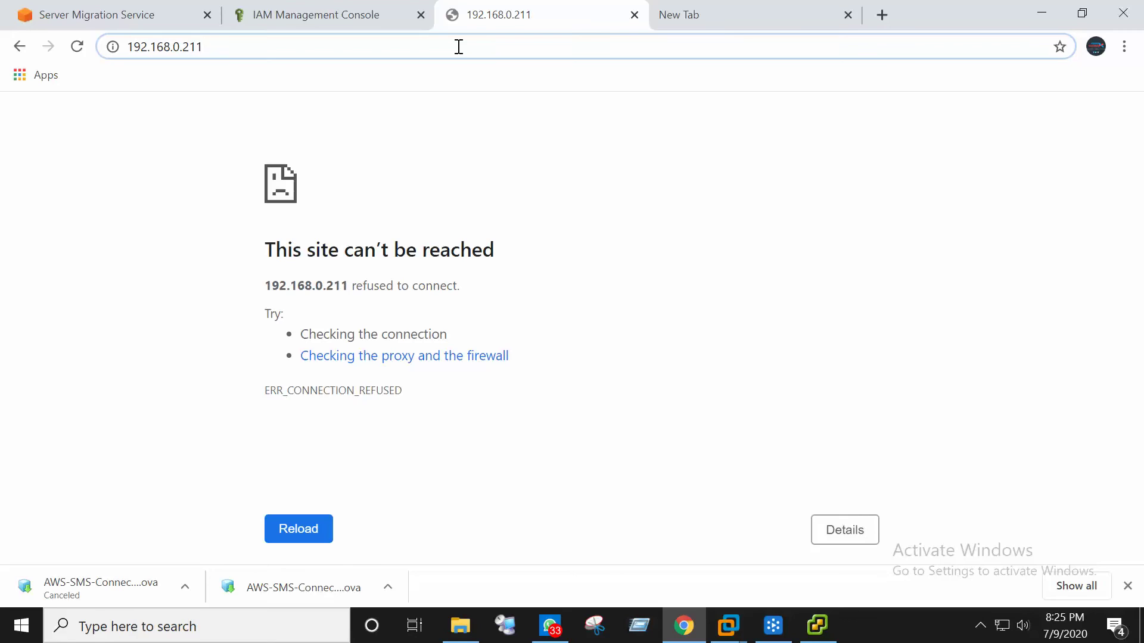
click(702, 20)
click(370, 47)
key(ctrl+v)
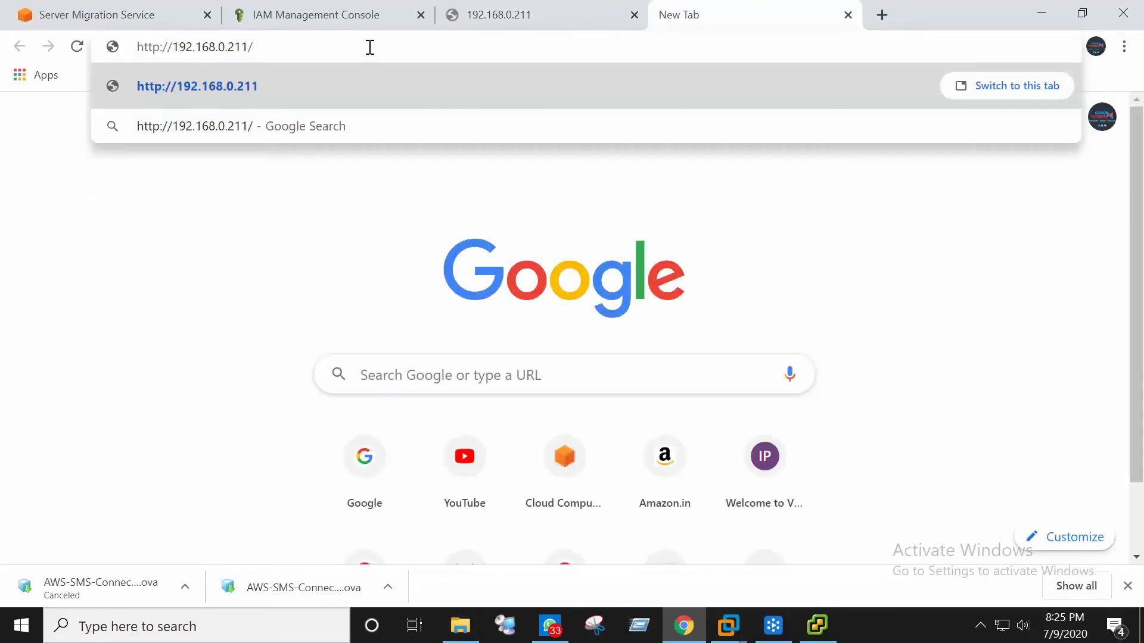
key(Return)
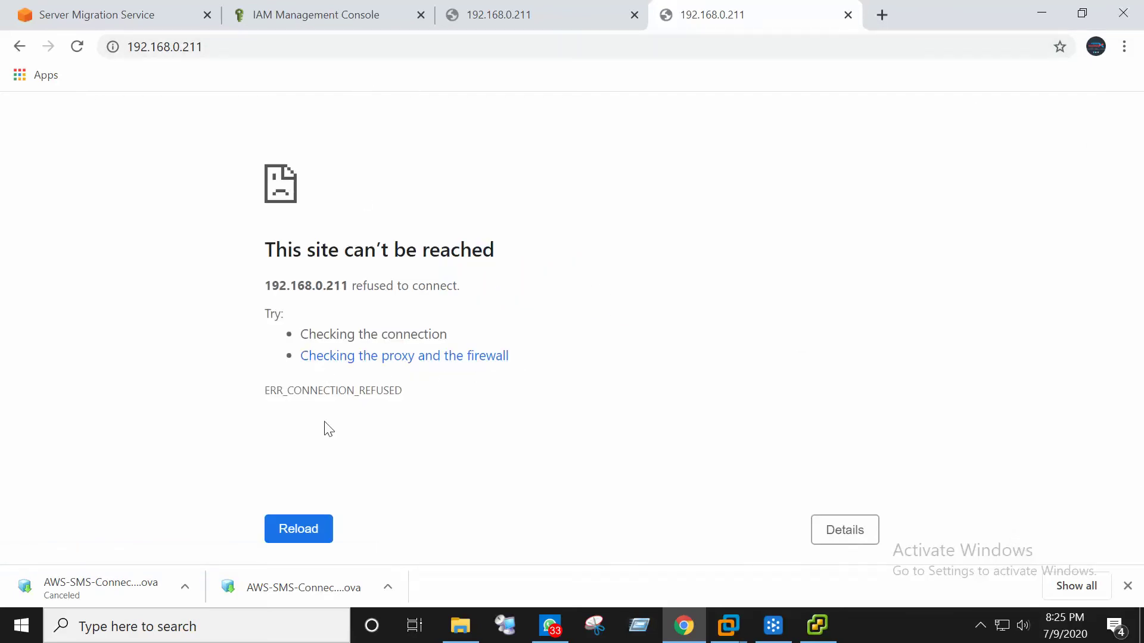
Close both 192.168.0.211 tabs and dismiss the browser's downloads bar.
click(541, 24)
click(634, 15)
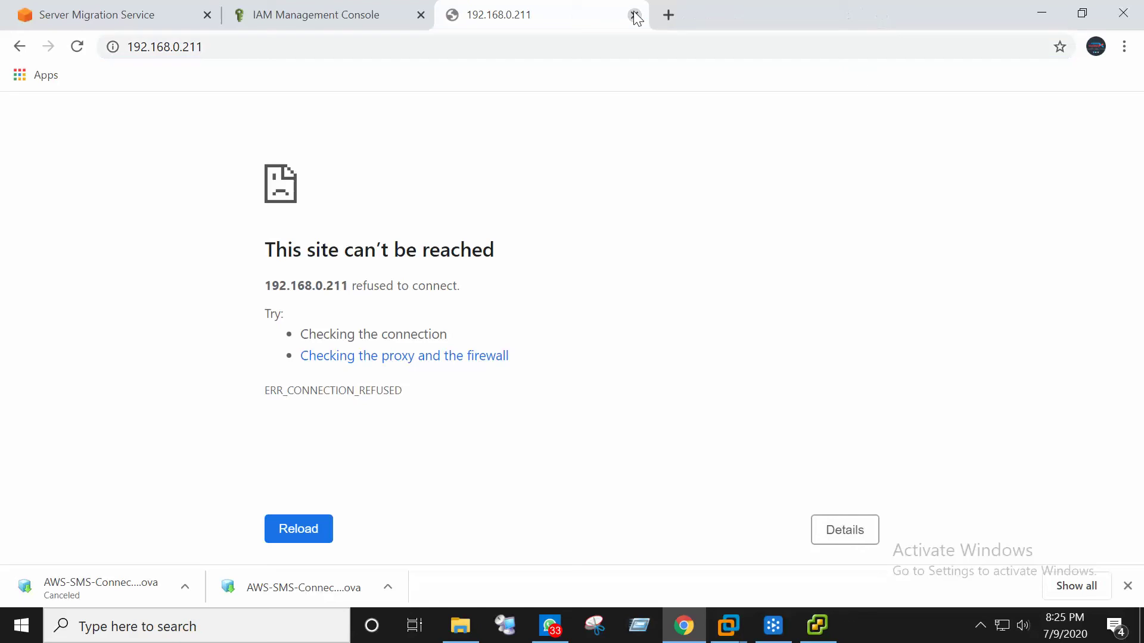
click(635, 15)
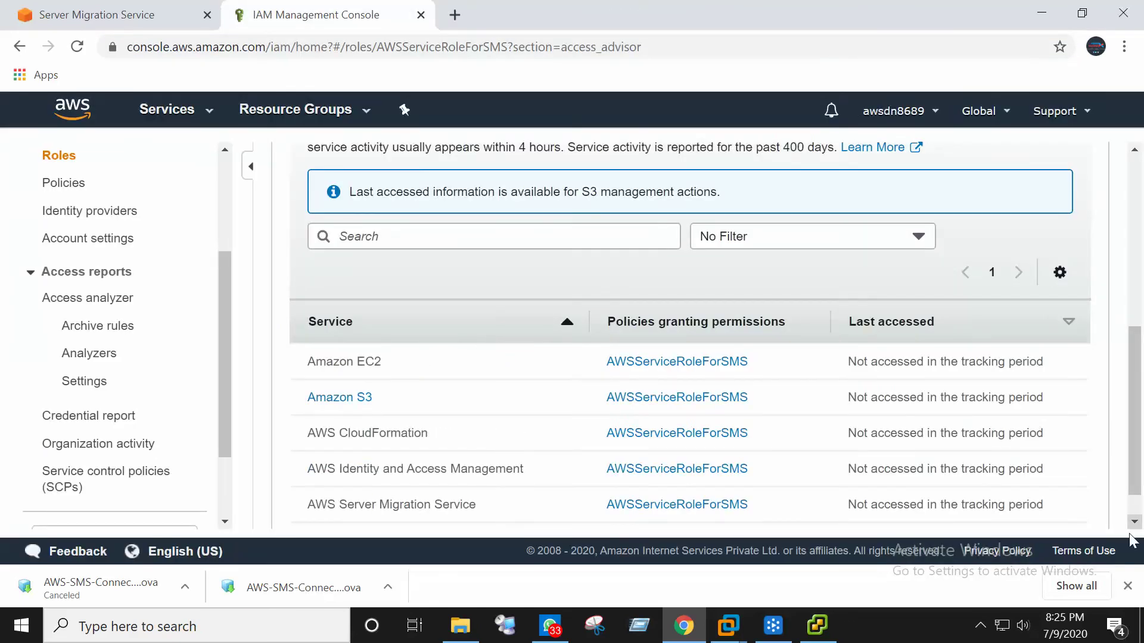
click(1128, 587)
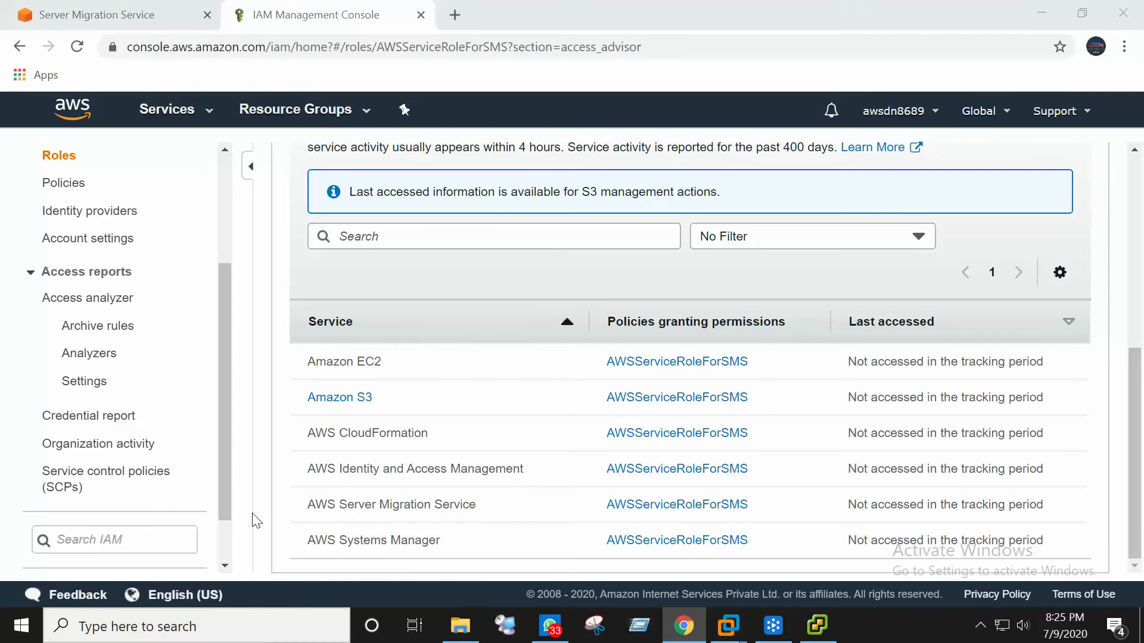
Try to launch Microsoft Edge as an alternative browser.
click(16, 633)
click(15, 633)
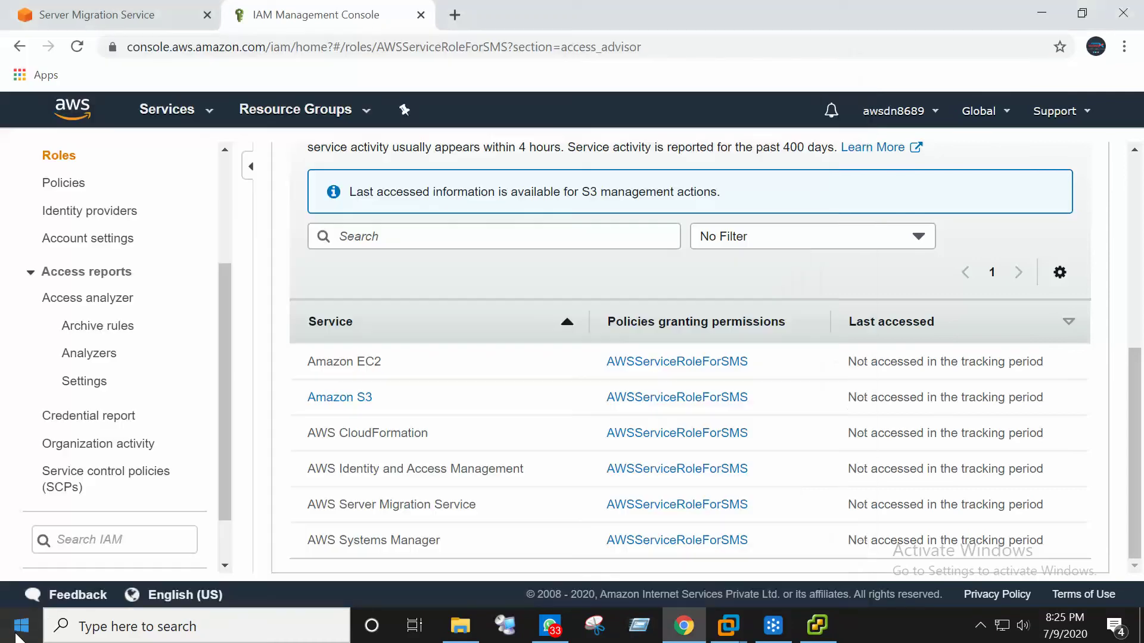
click(19, 634)
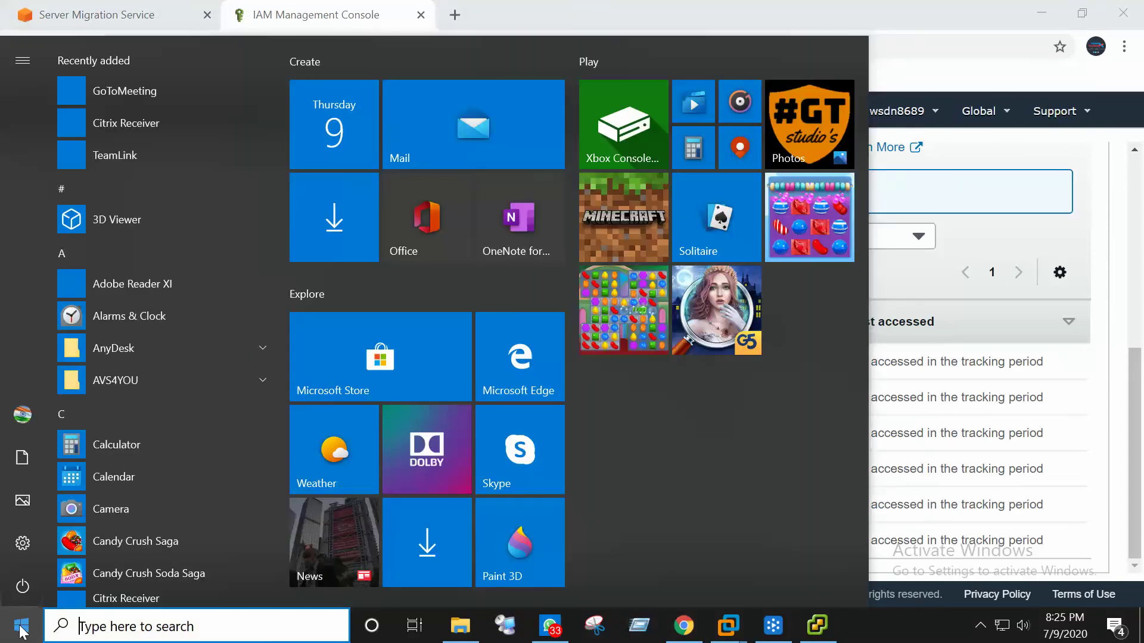
click(521, 357)
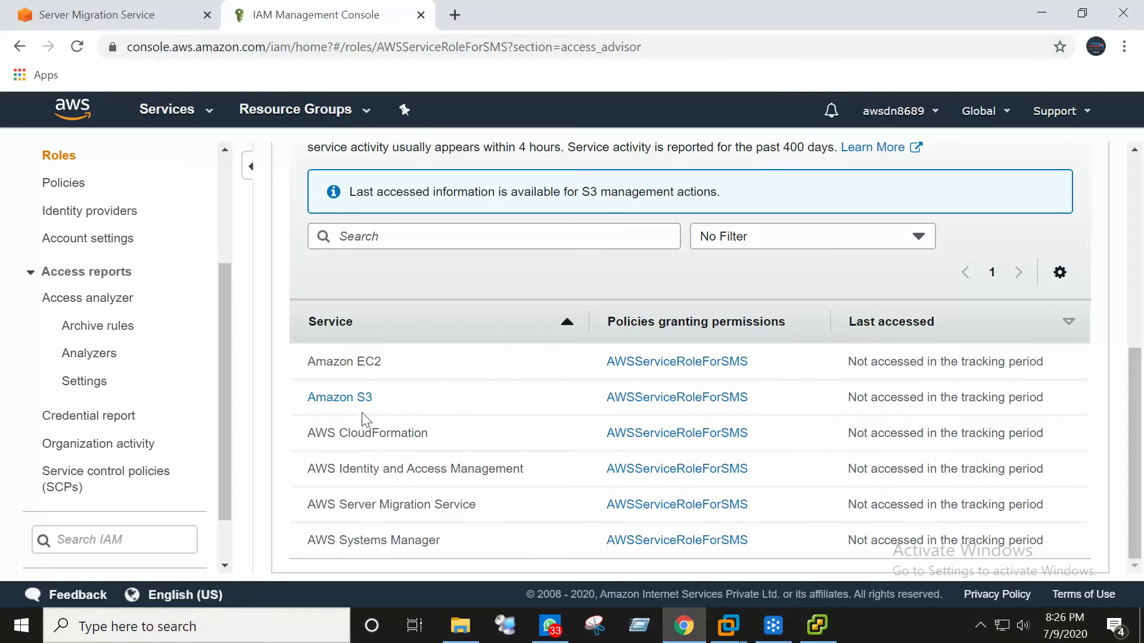
Switch back to vSphere Client and review the AWS-SMS-Connector's summary.
click(812, 623)
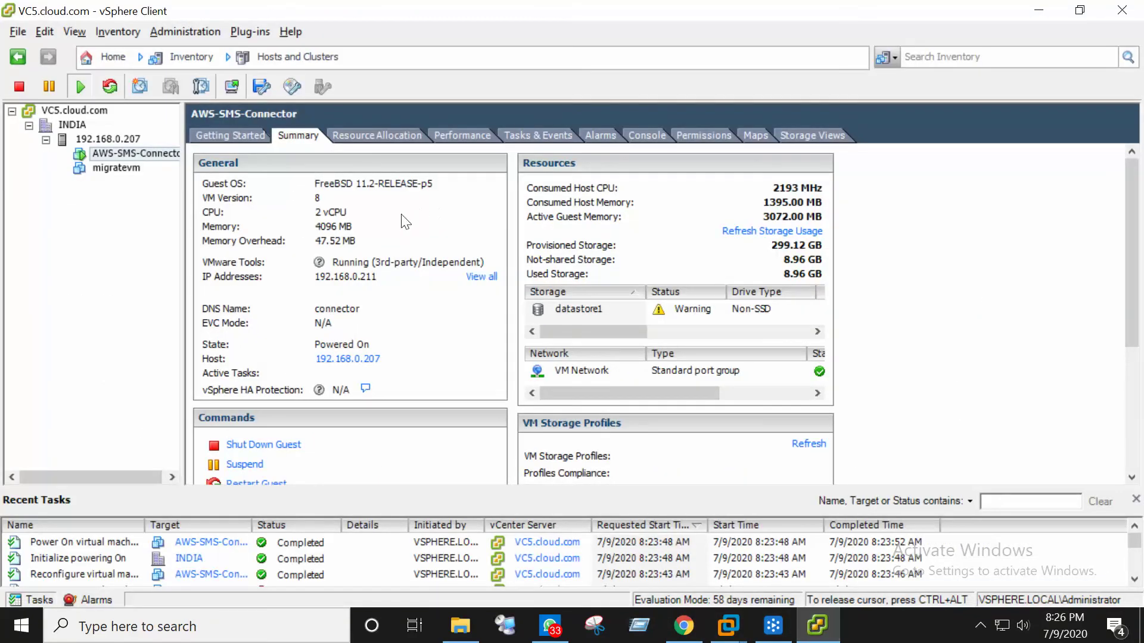
click(128, 154)
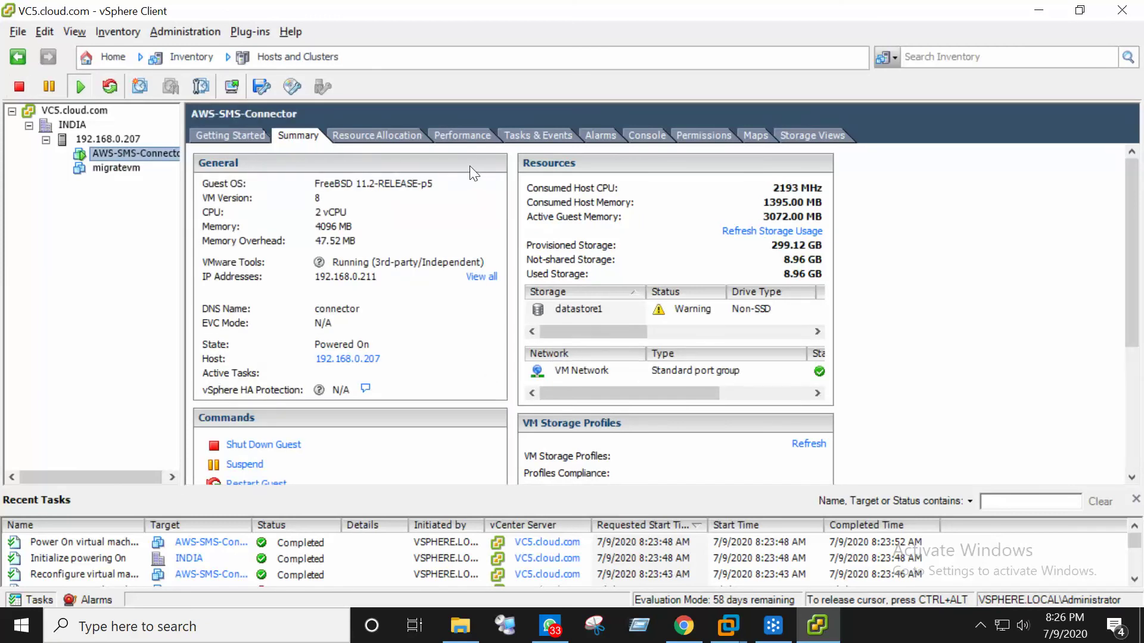
View the AWS-SMS-Connector VM's console for its management website address, and switch to a new tab in Chrome.
click(653, 136)
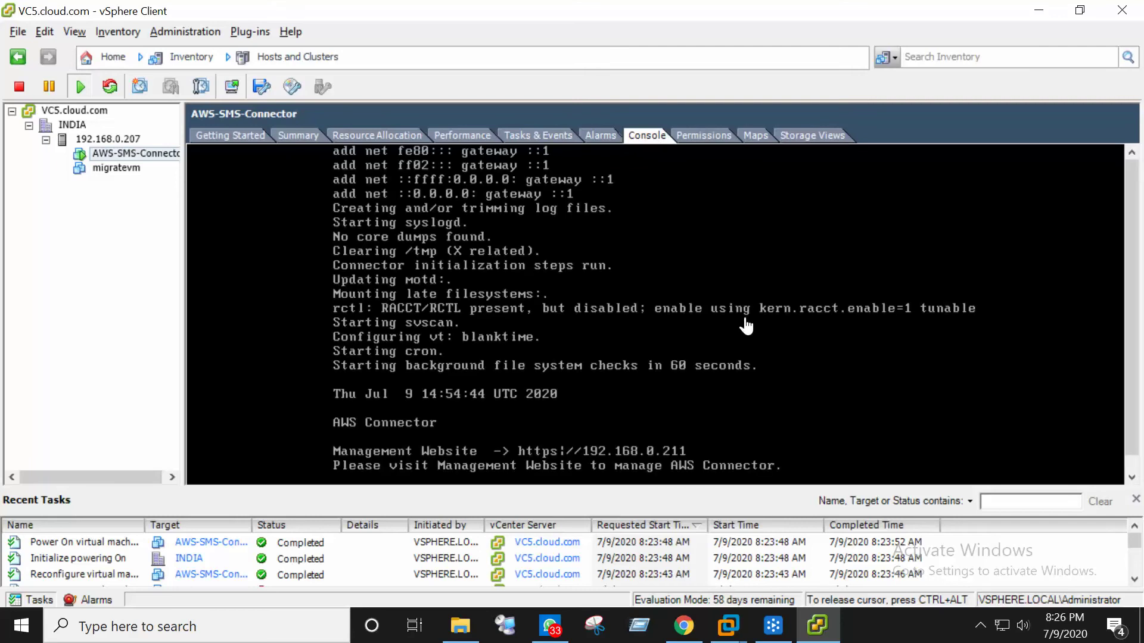
click(821, 413)
click(696, 627)
click(463, 20)
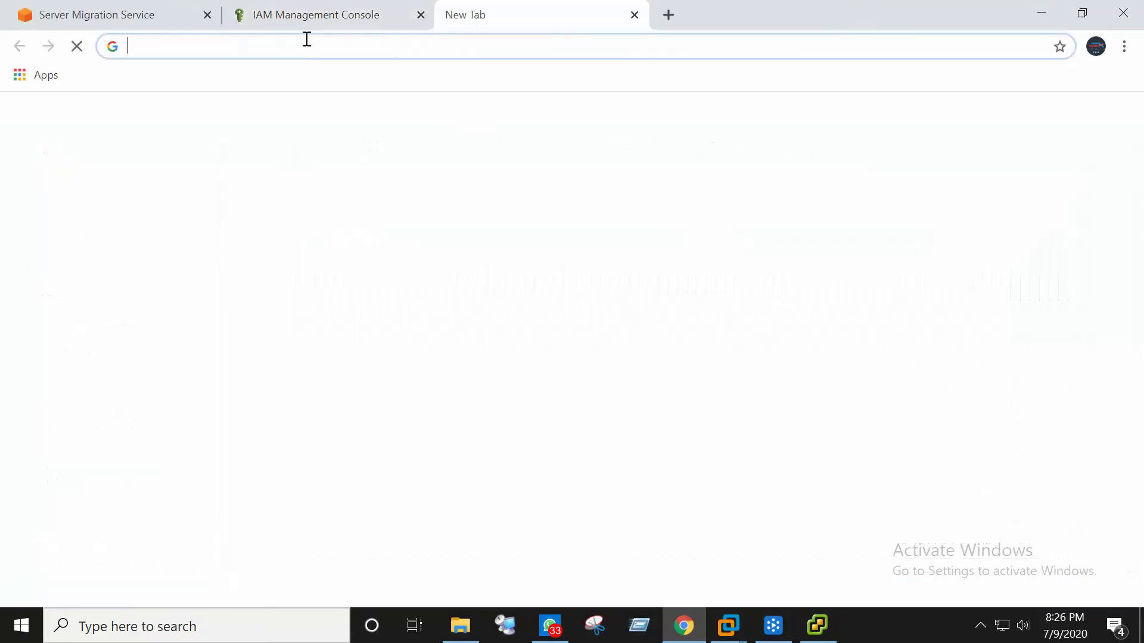
text(htt)
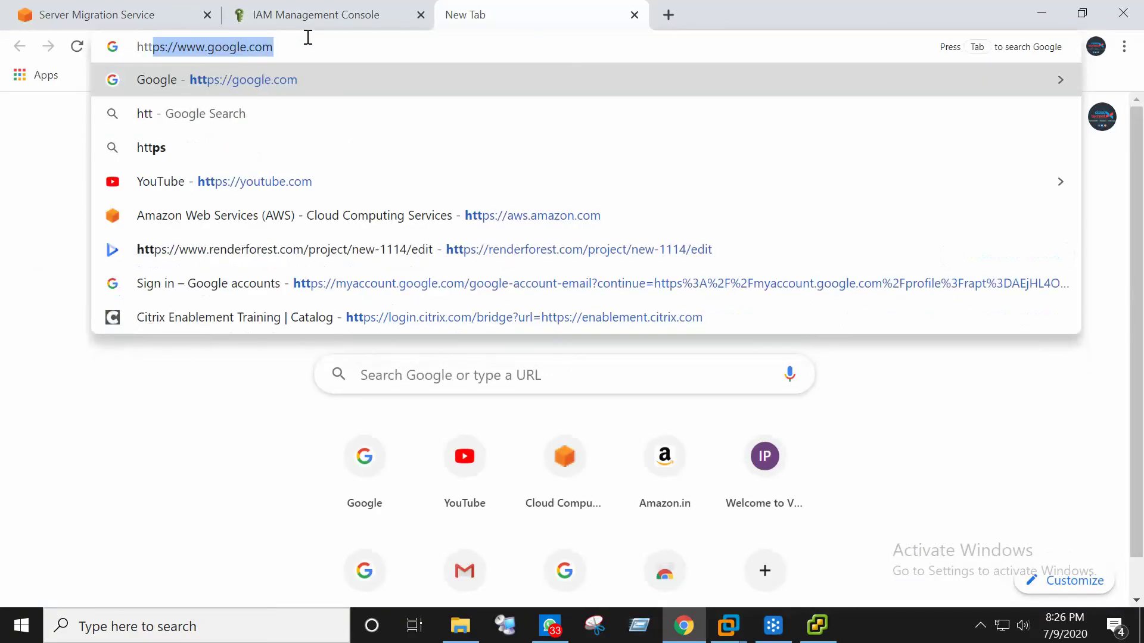
text(ps://)
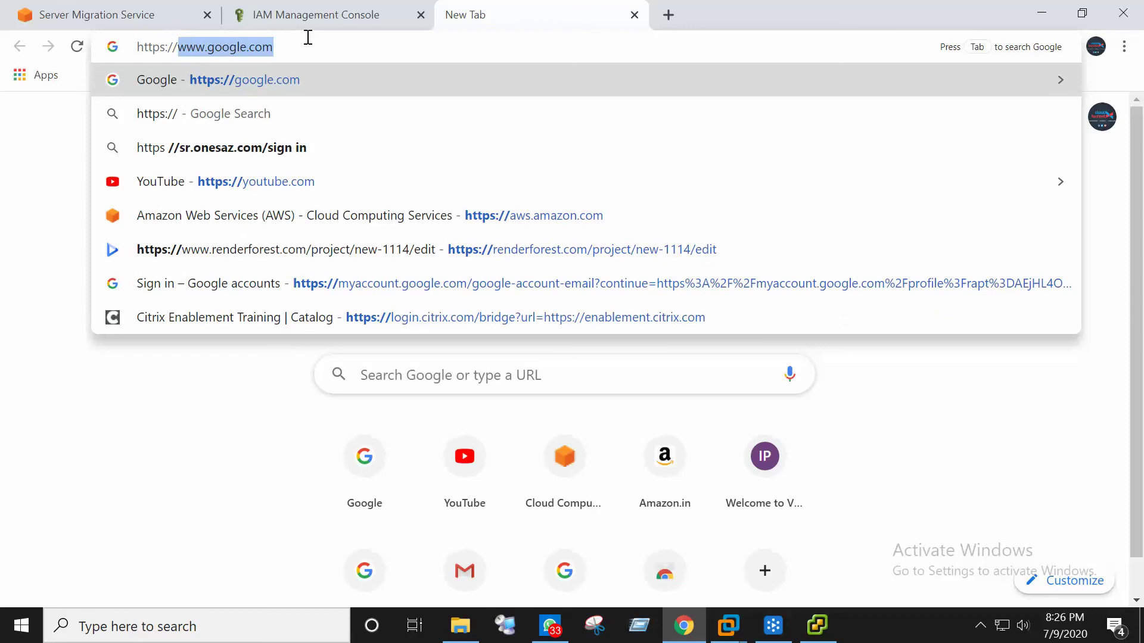
key(ctrl+v)
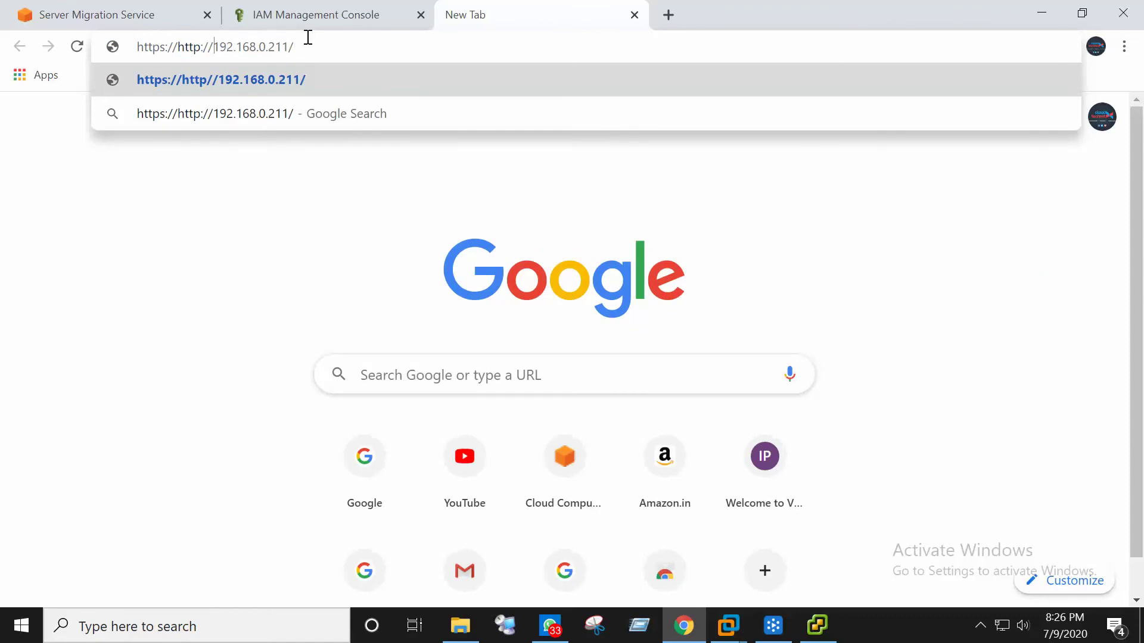
key(BackSpace)
key(BackSpace)
key(BackSpace)
key(BackSpace)
key(BackSpace)
key(BackSpace)
key(BackSpace)
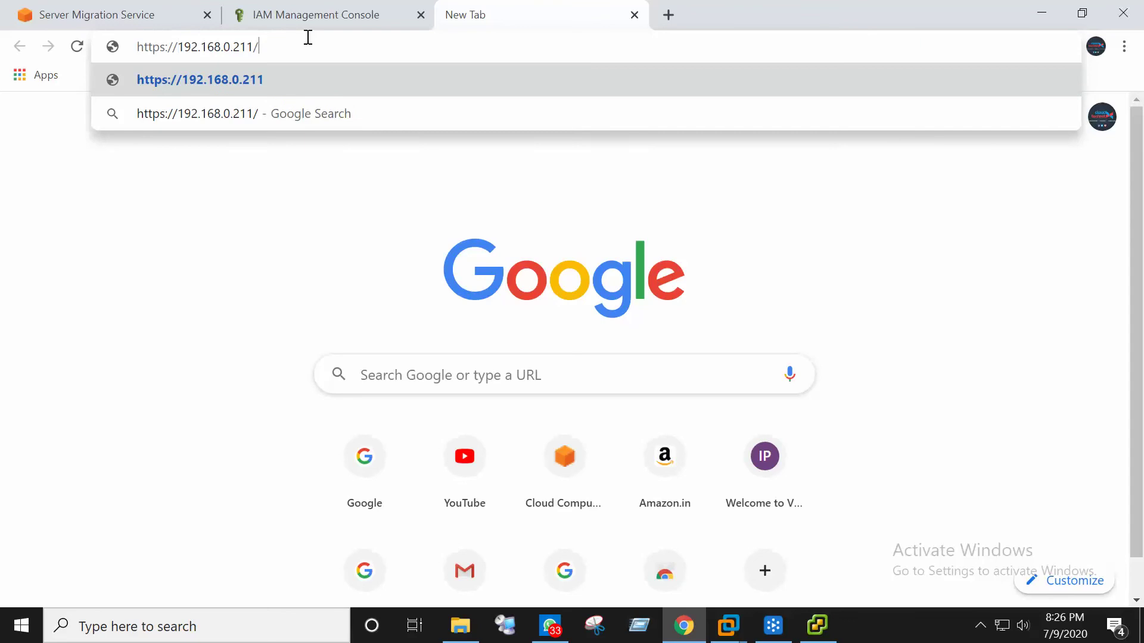
key(BackSpace)
key(Return)
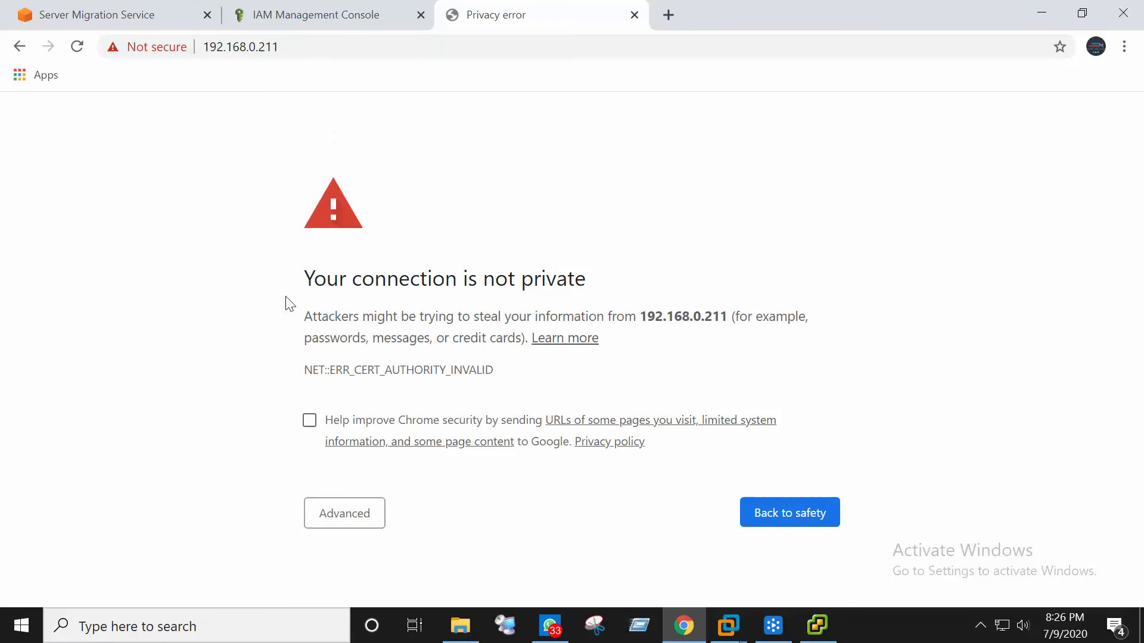
Bypass the certificate privacy warning and proceed to 192.168.0.211.
click(352, 513)
scroll(387, 494, down, 2)
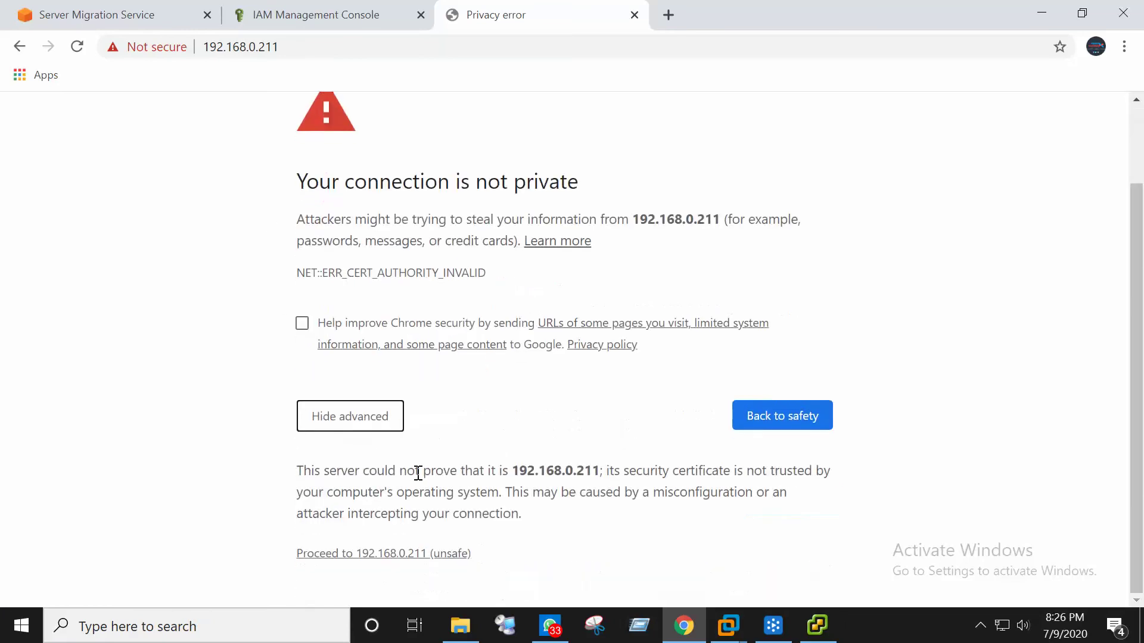
click(390, 555)
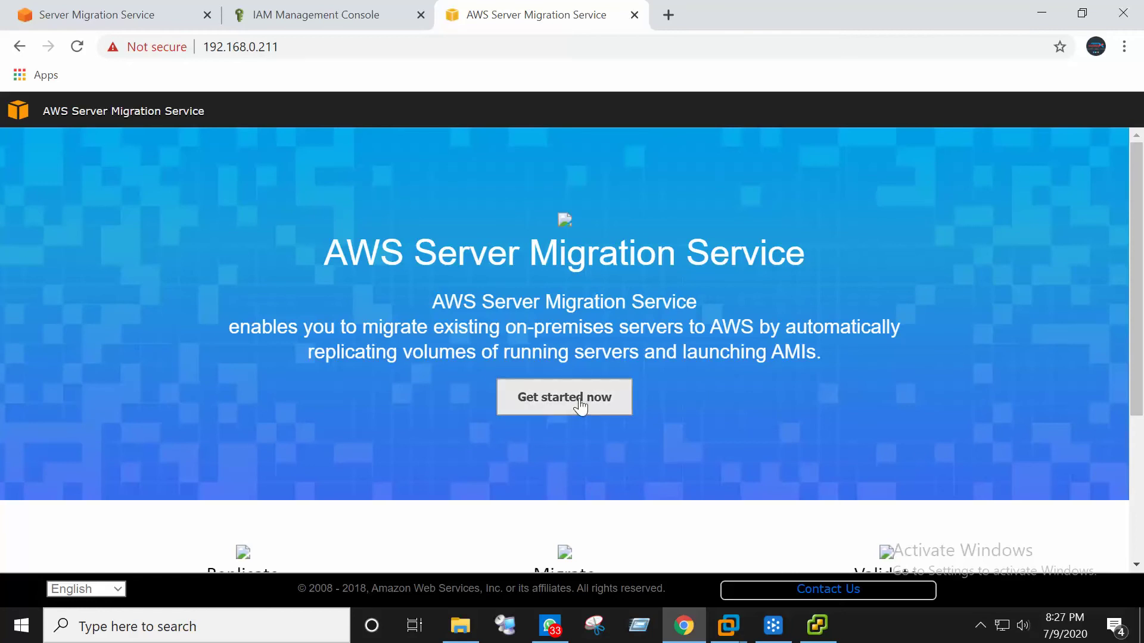
Start the connector setup, read through the license agreement and accept it to continue.
click(581, 407)
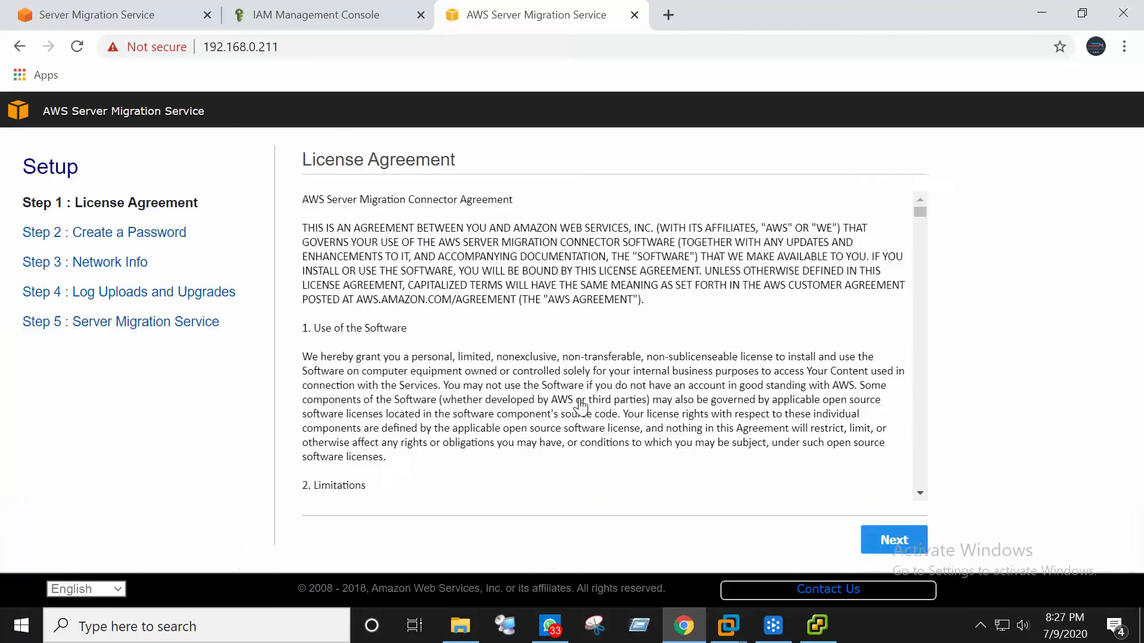
scroll(712, 416, down, 20)
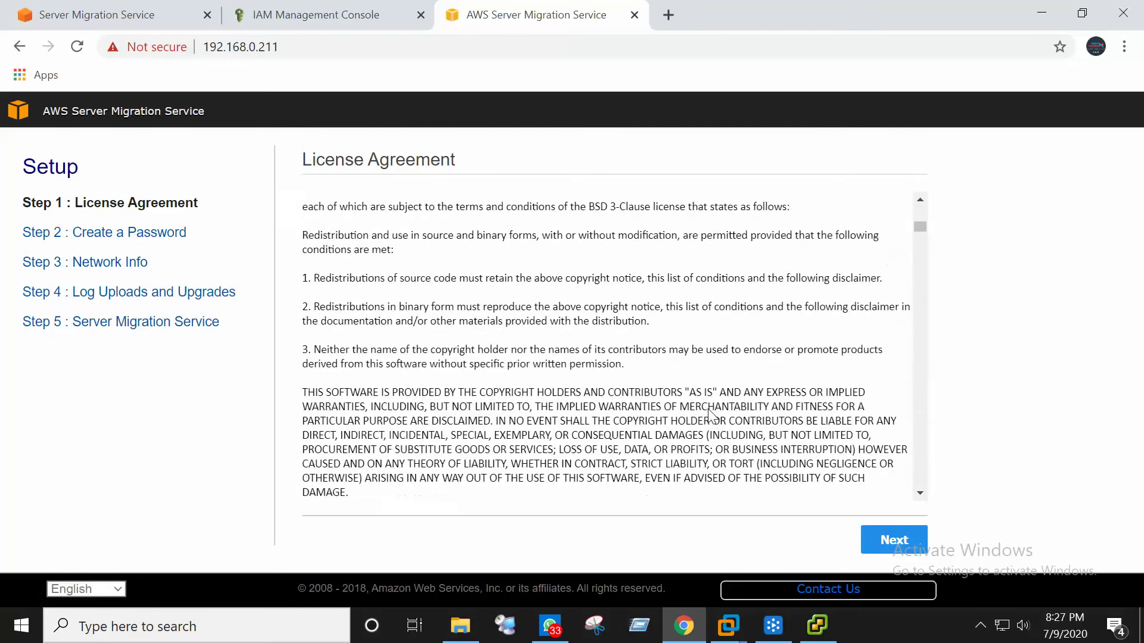
scroll(712, 416, down, 20)
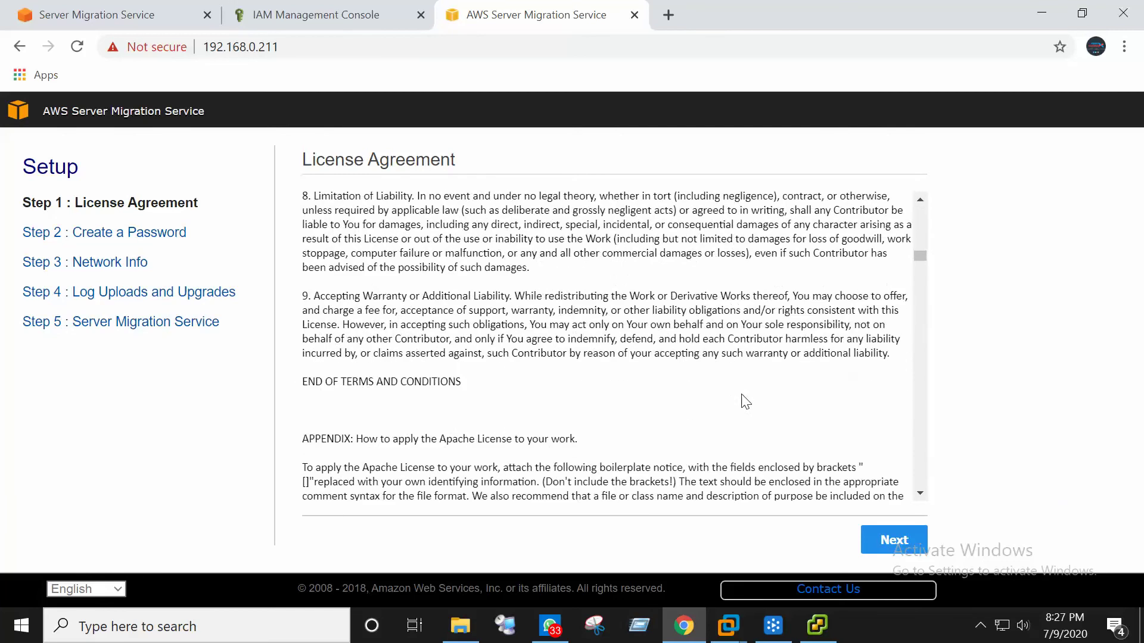
scroll(743, 395, down, 20)
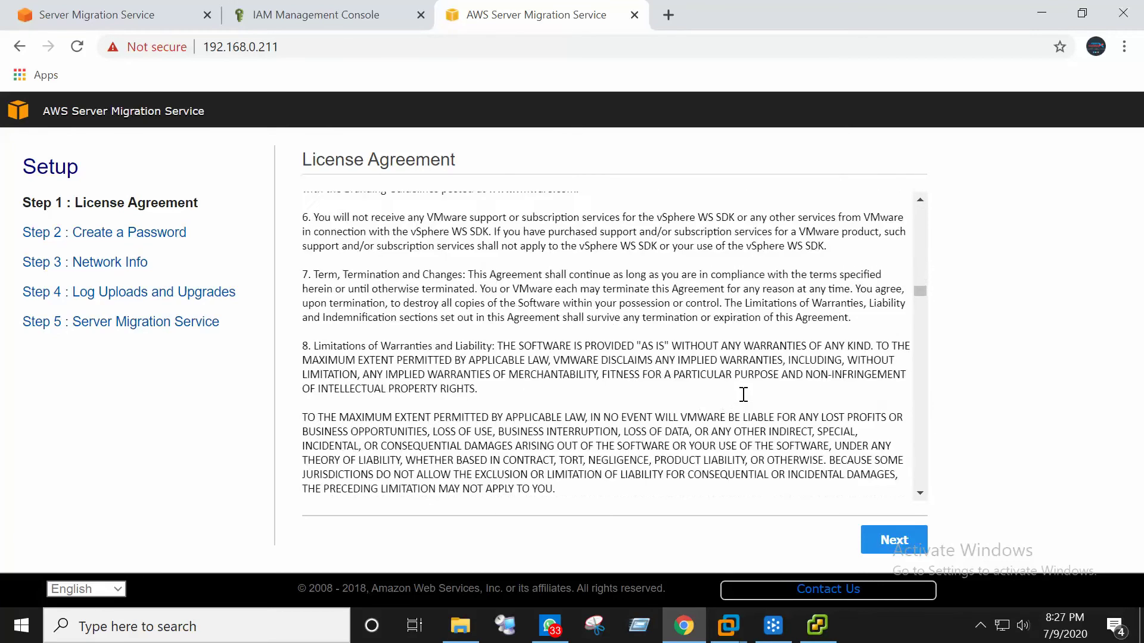
scroll(743, 395, down, 15)
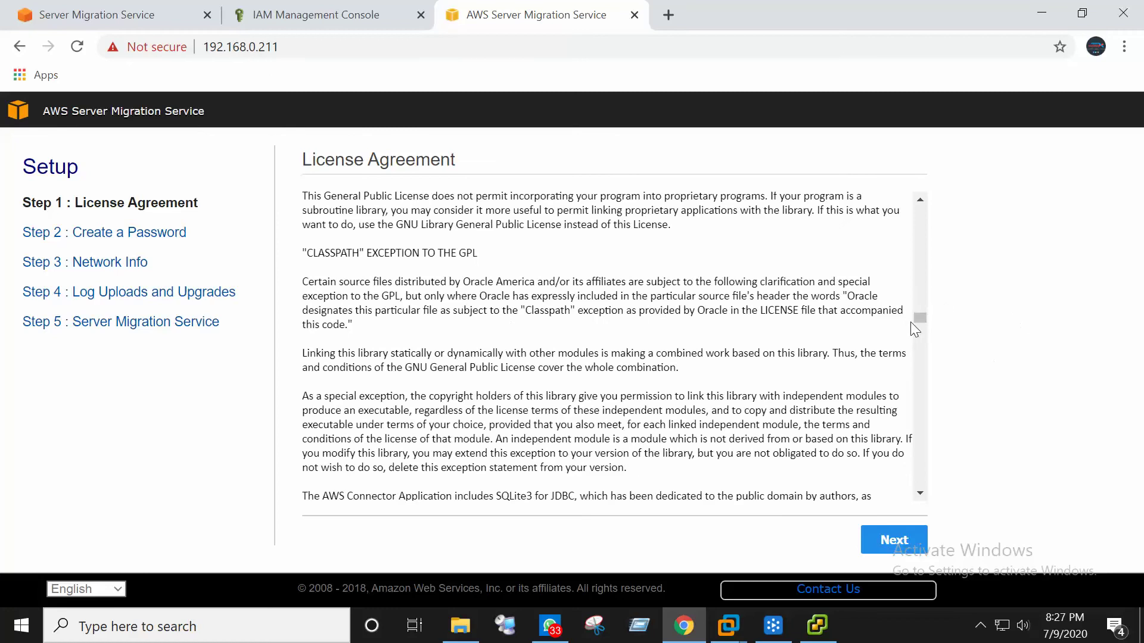
scroll(920, 334, down, 5)
drag(929, 415, 935, 520)
click(311, 487)
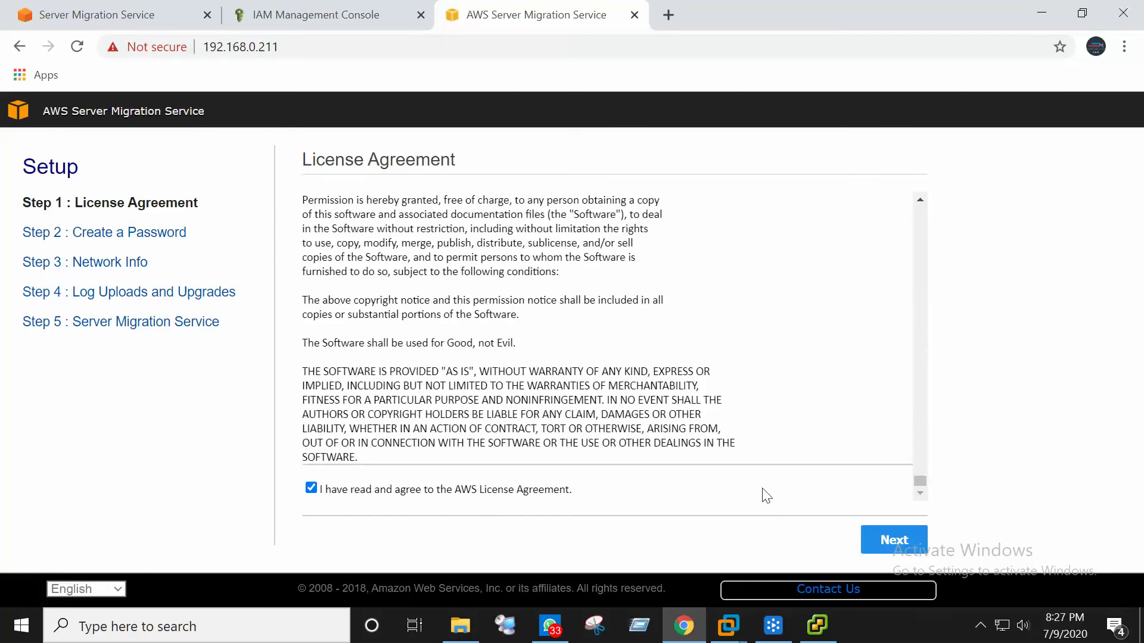
click(901, 540)
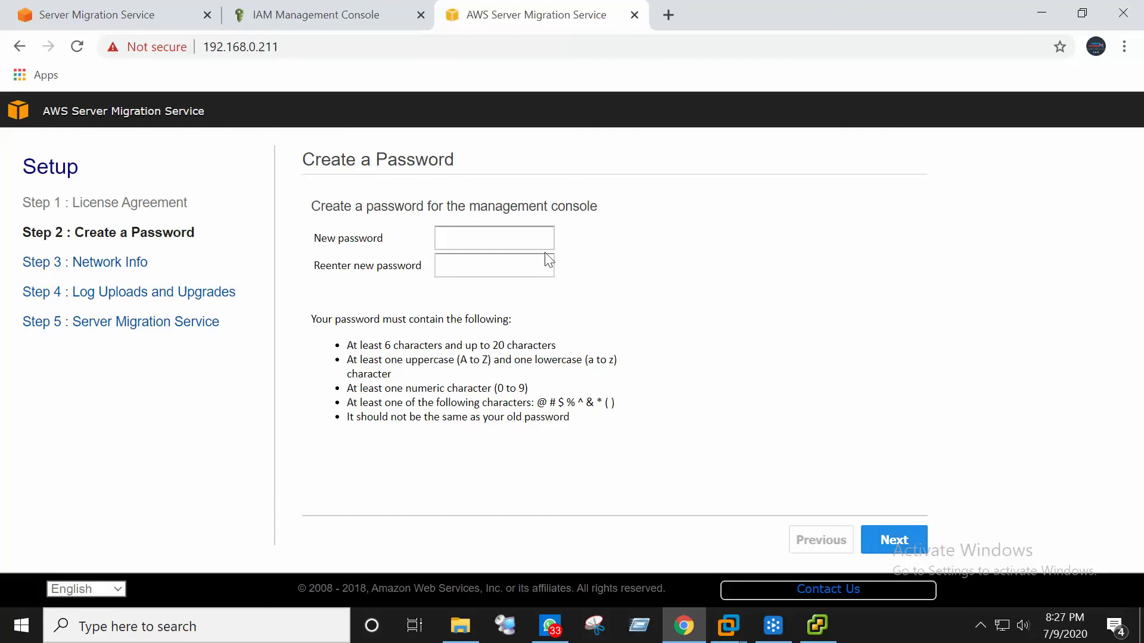
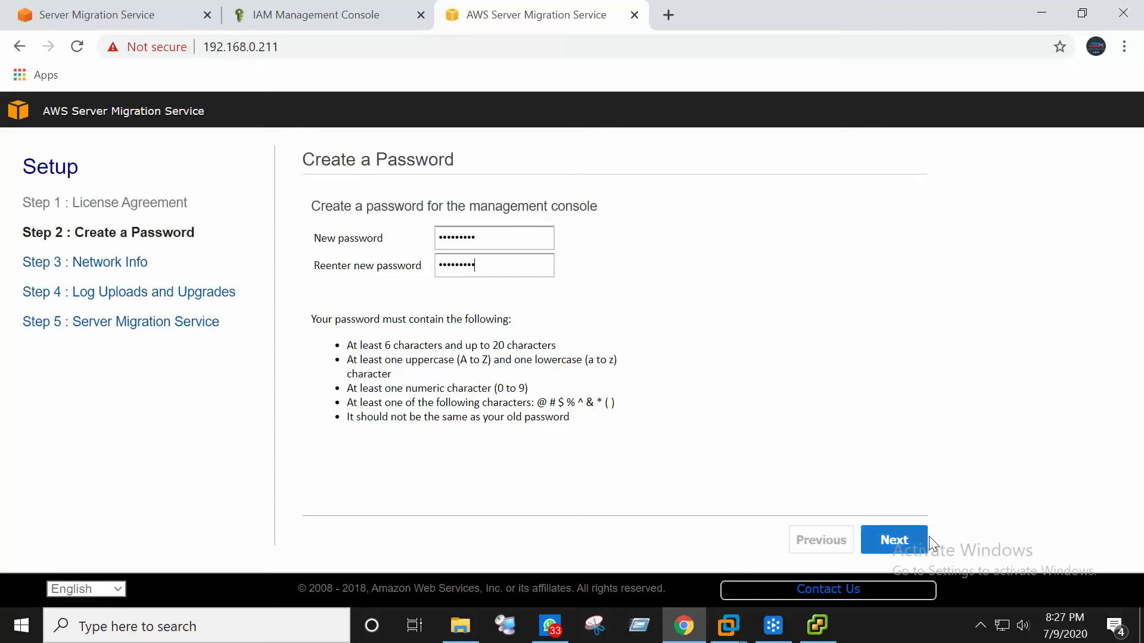
Create the management console password with its confirmation, and check the connector VM's console in vSphere Client.
click(896, 541)
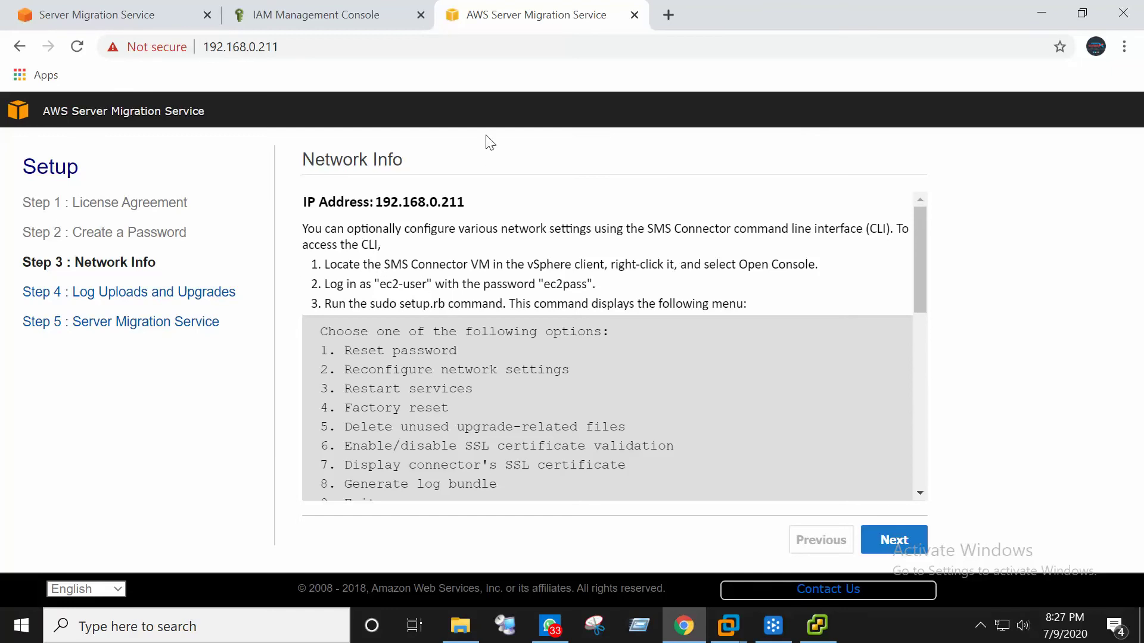
click(818, 626)
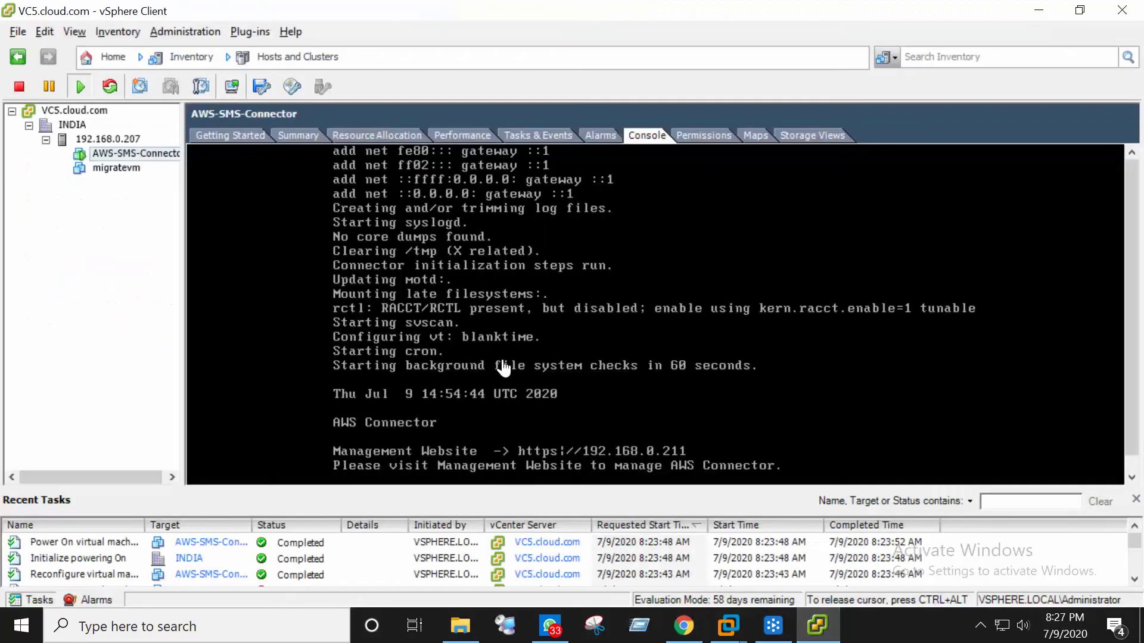
click(1036, 8)
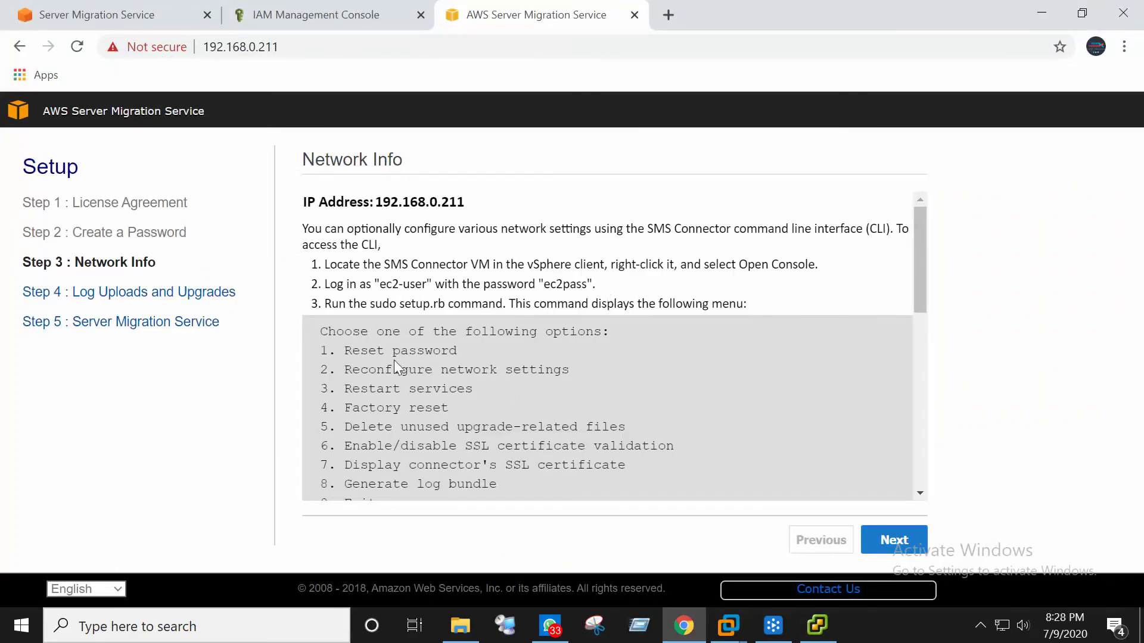
Review the Network Info instructions and continue with automatic log uploads and connector auto-upgrade left enabled.
drag(921, 274, 927, 313)
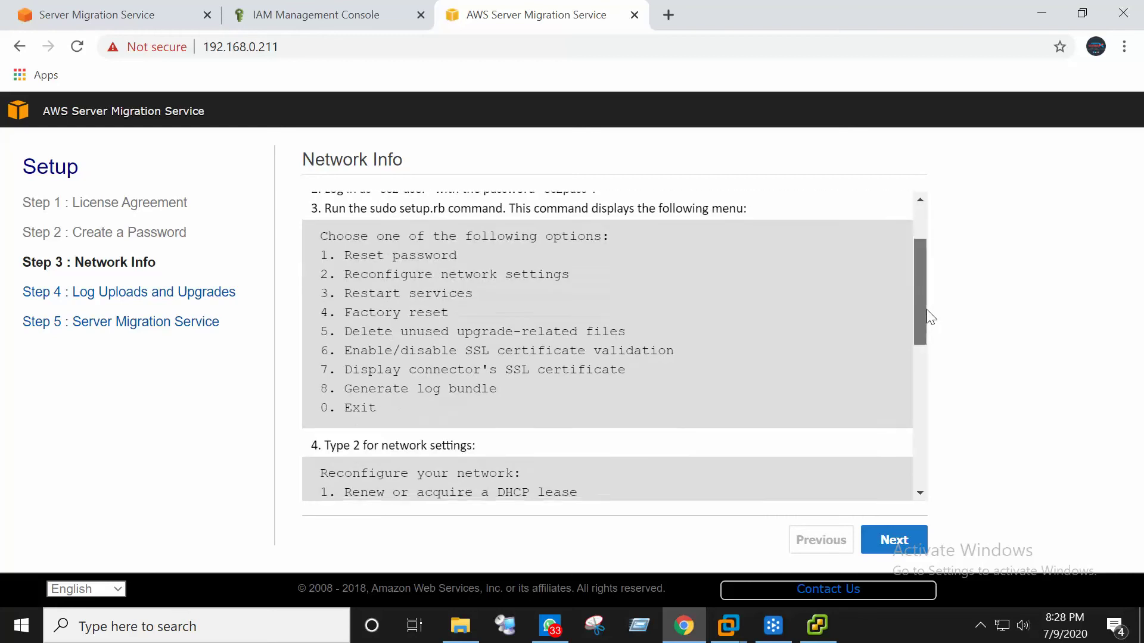
scroll(518, 358, down, 3)
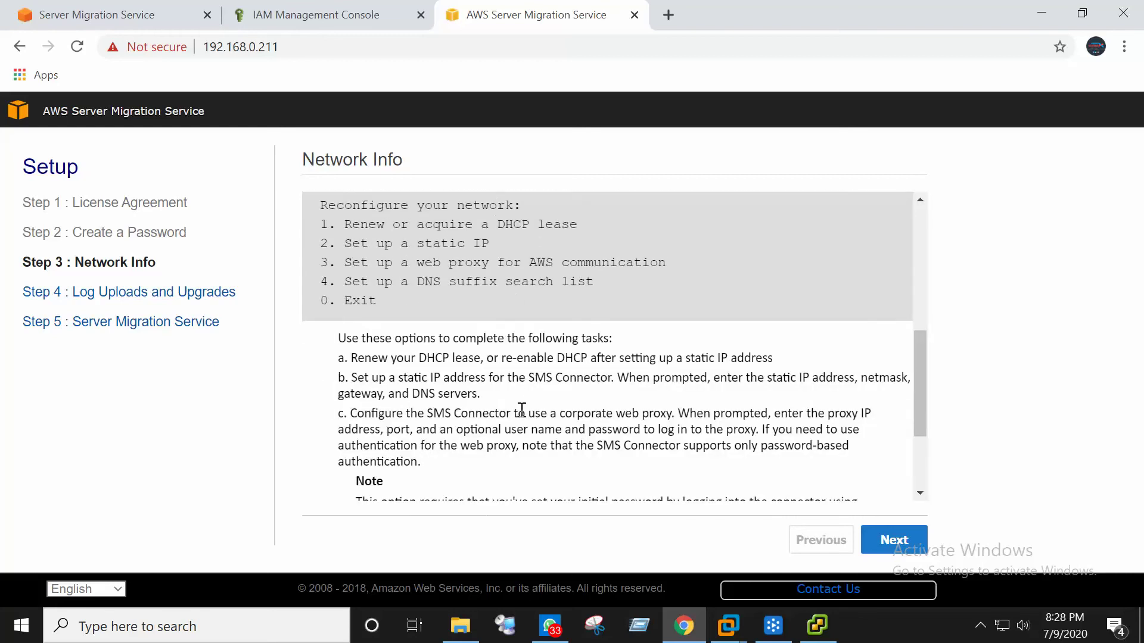
drag(920, 363, 923, 465)
click(912, 544)
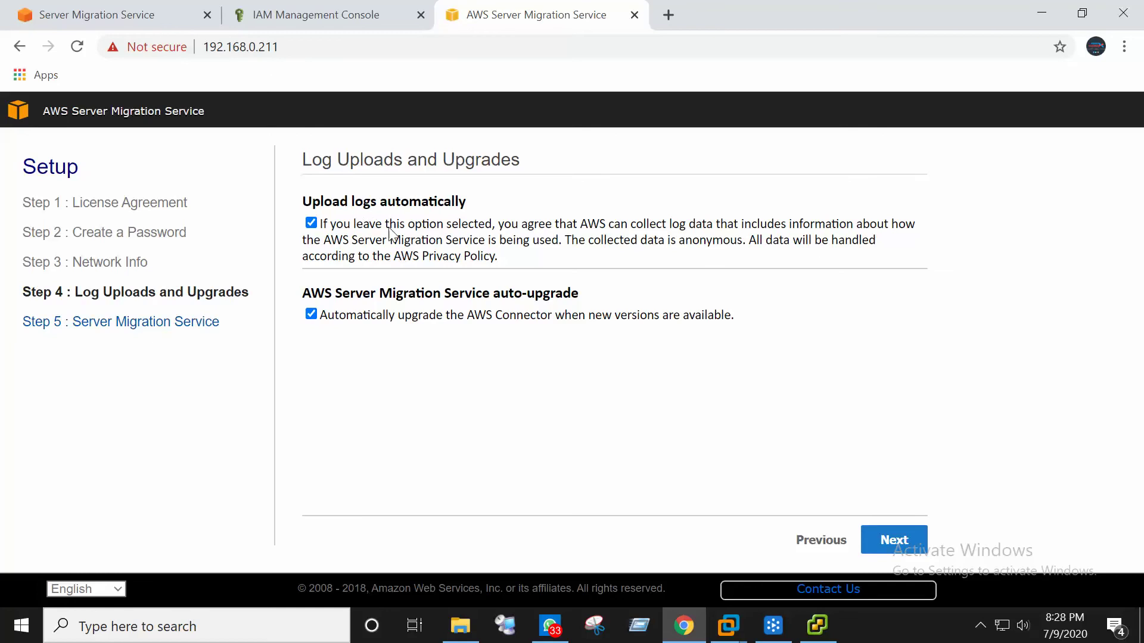
click(898, 541)
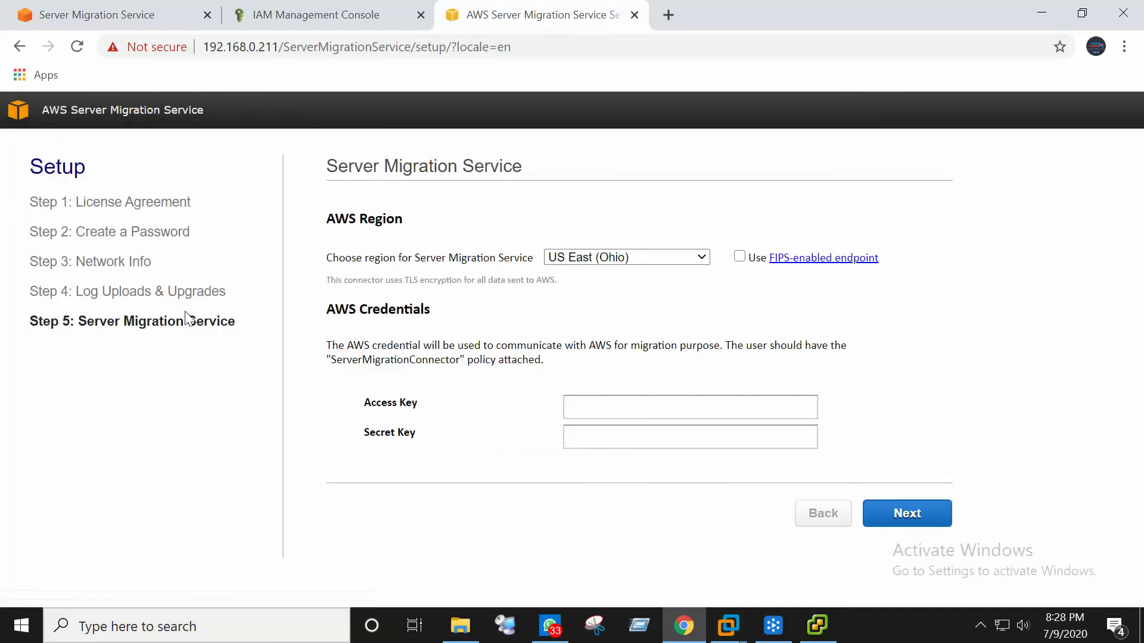
Switch from the connector's AWS credentials page to the IAM console and display the list of users.
click(603, 403)
click(609, 436)
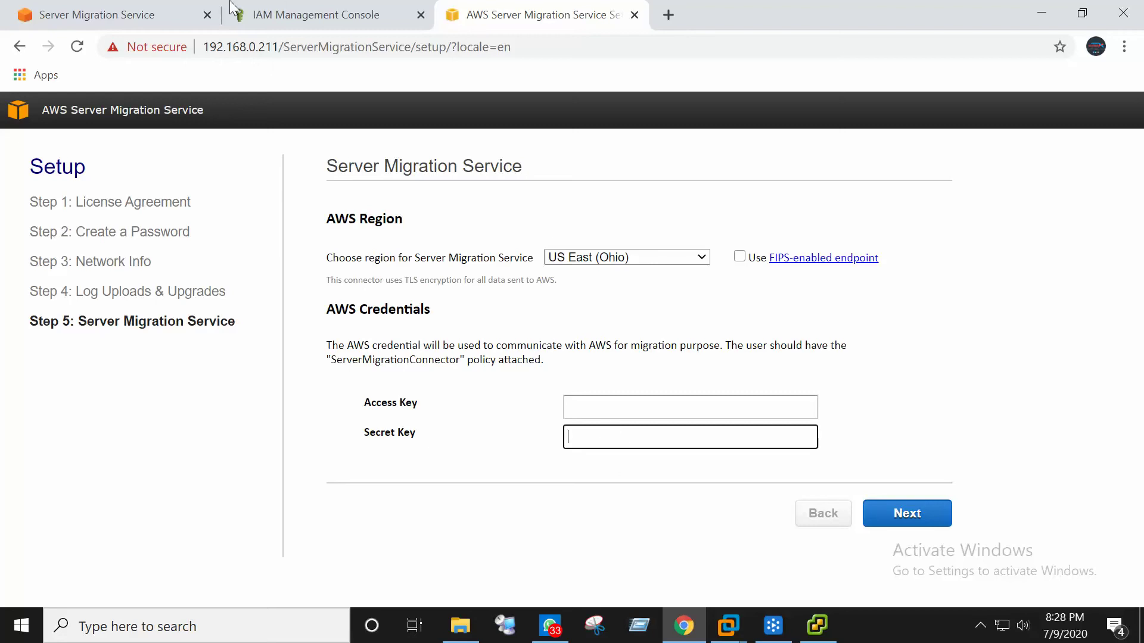
click(306, 18)
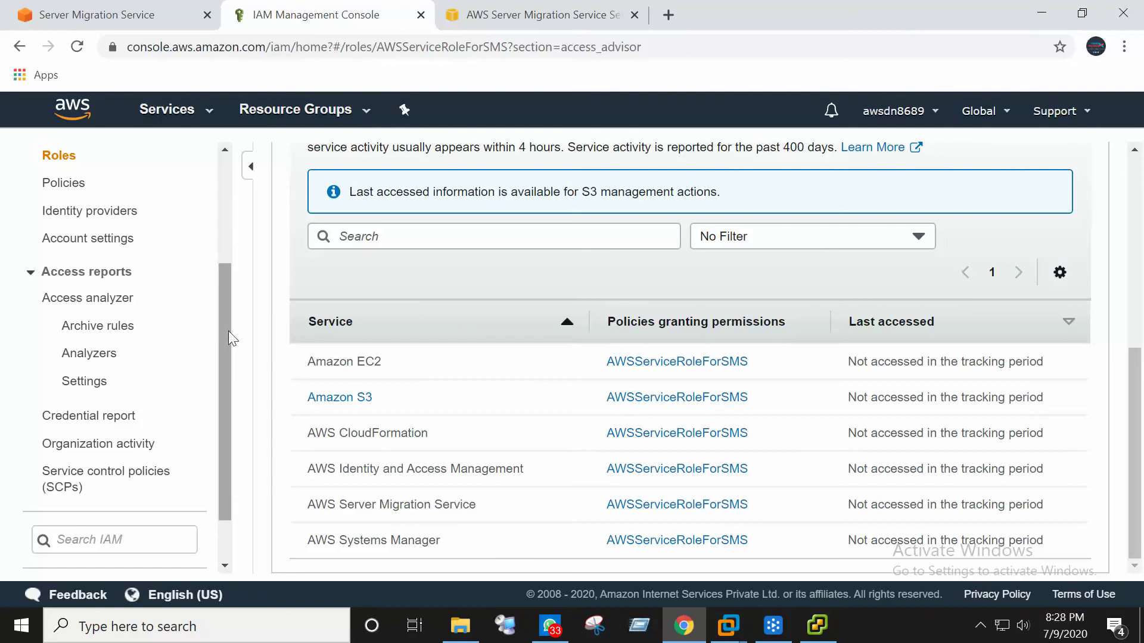
drag(230, 319, 233, 117)
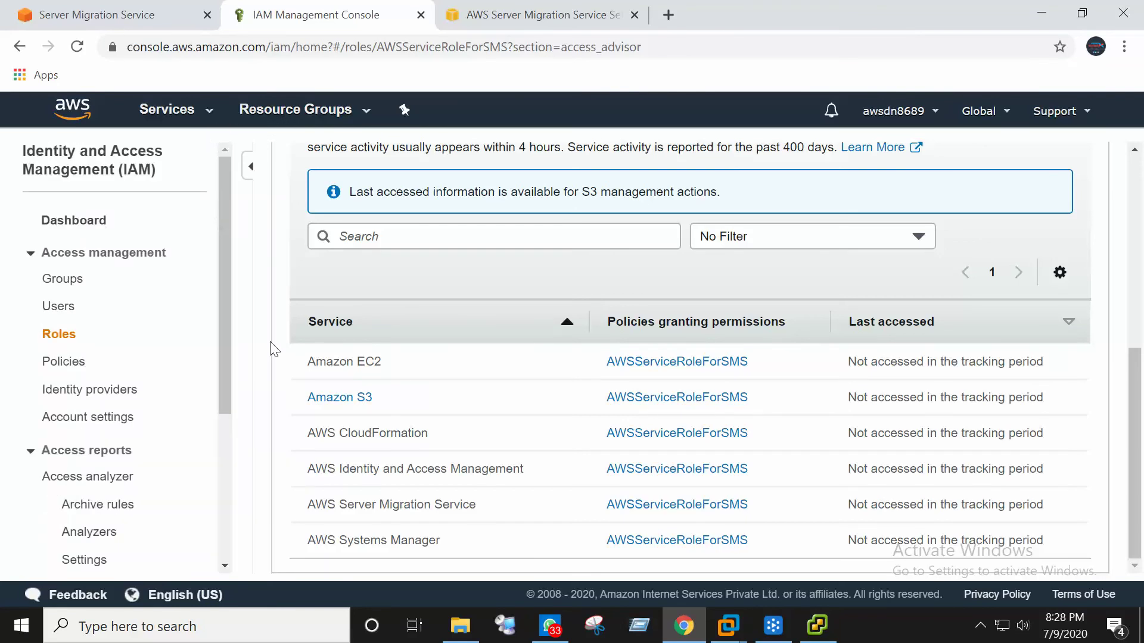
scroll(270, 350, up, 3)
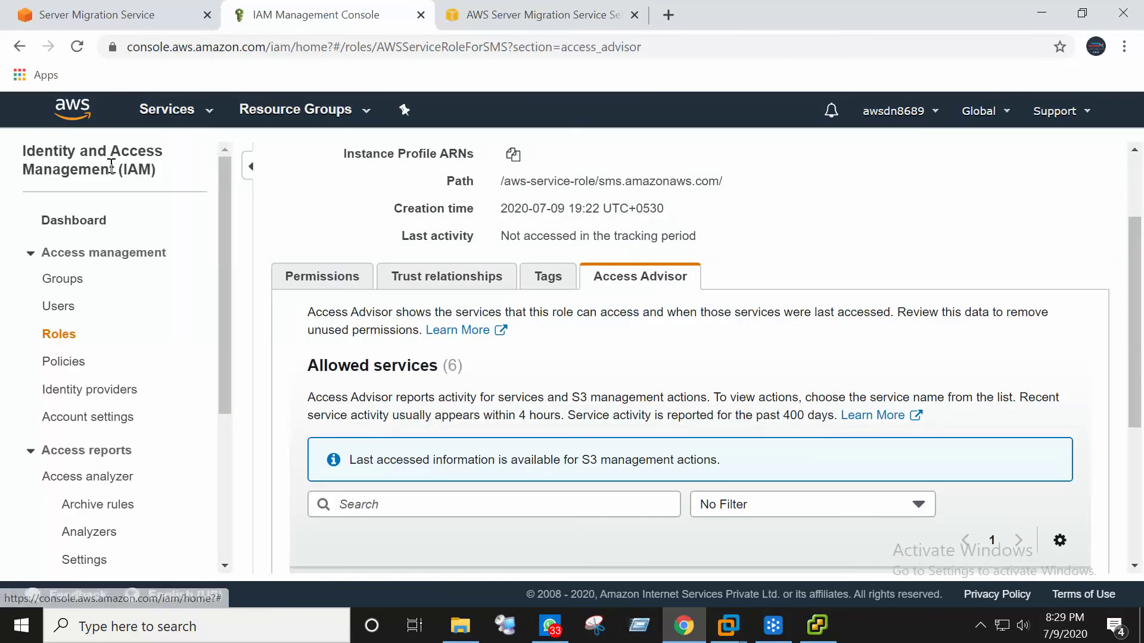
click(92, 225)
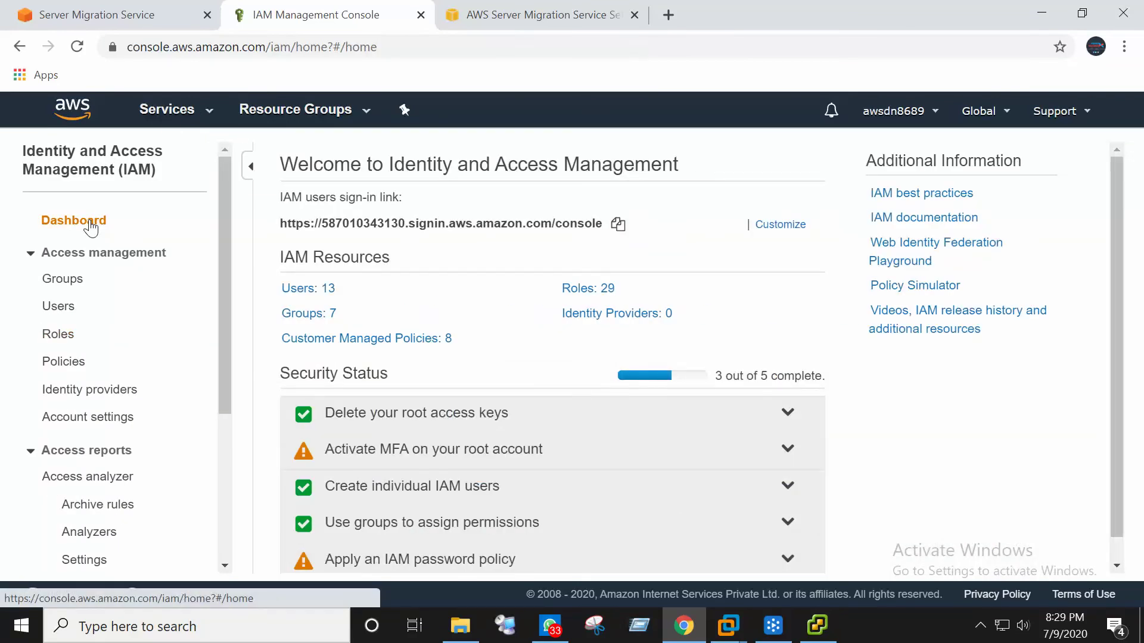
click(72, 307)
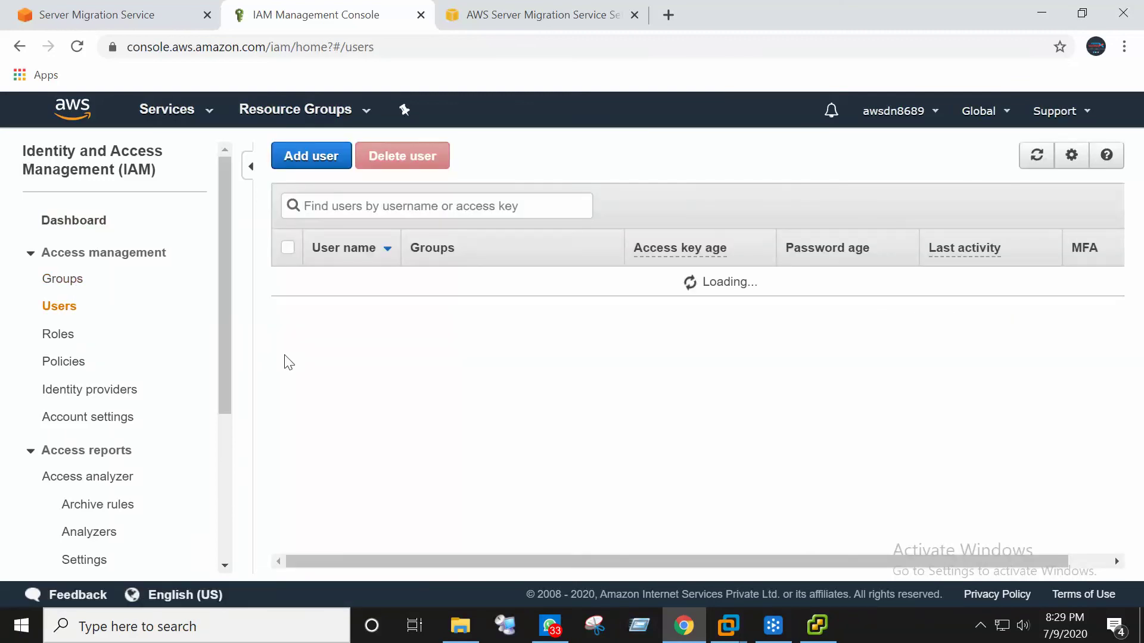
scroll(434, 344, down, 3)
scroll(438, 345, up, 3)
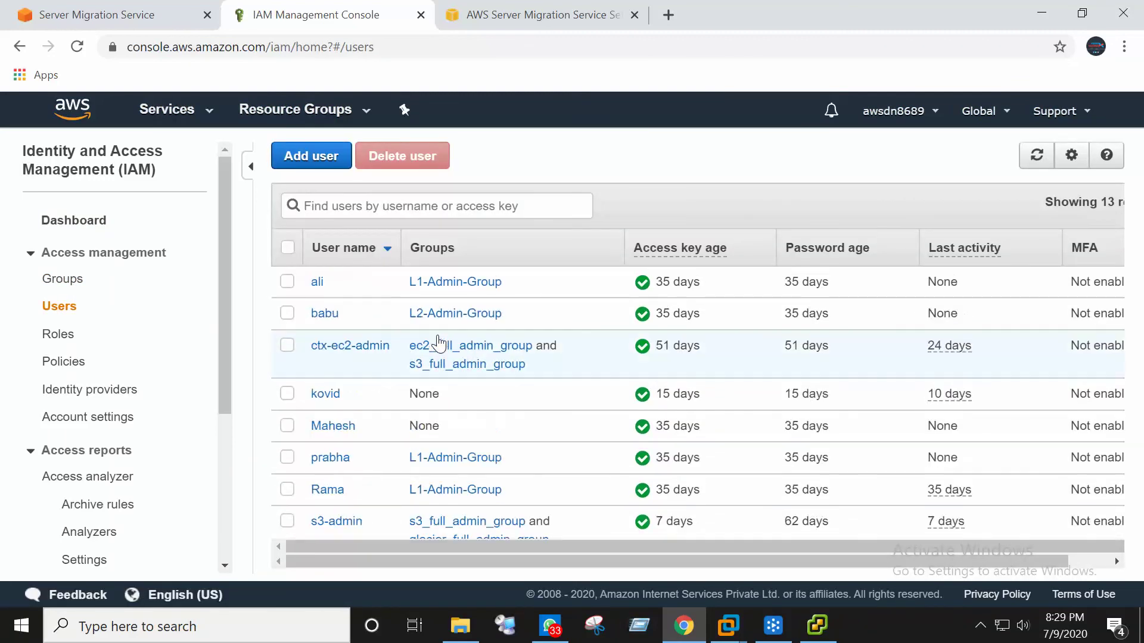
Start adding a new IAM user with the user name smsuser.
click(311, 155)
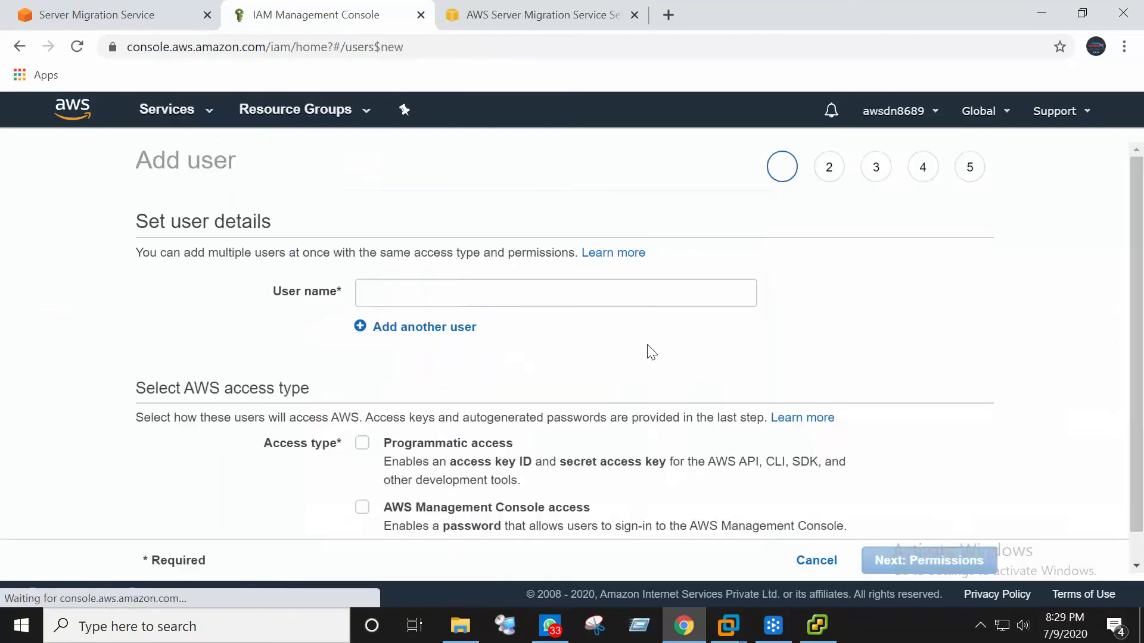
click(471, 299)
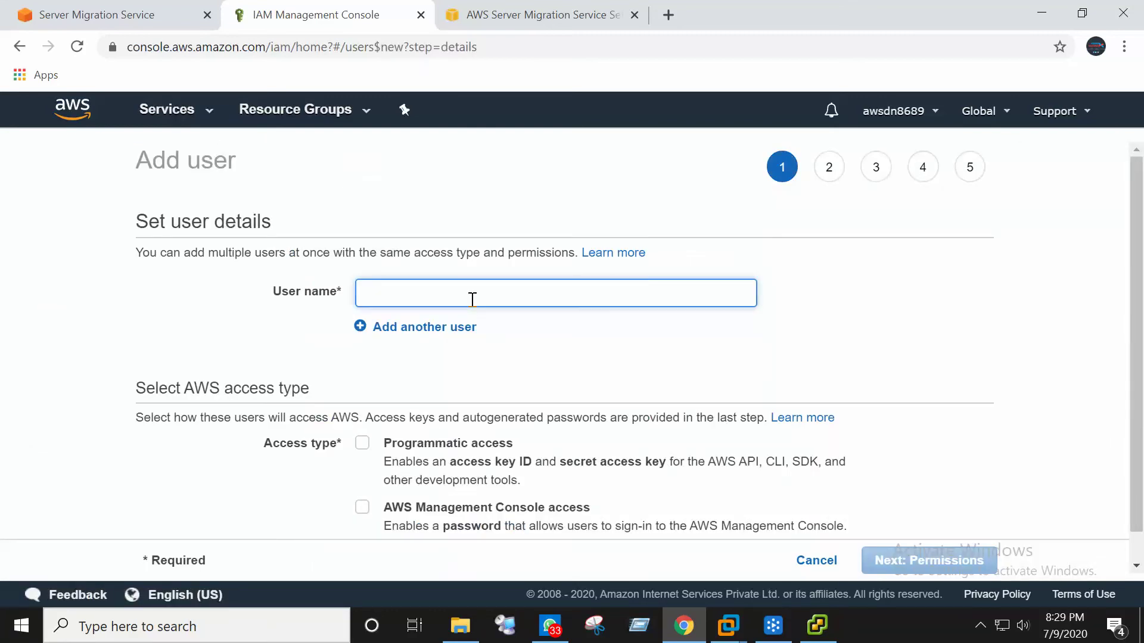
text(aws)
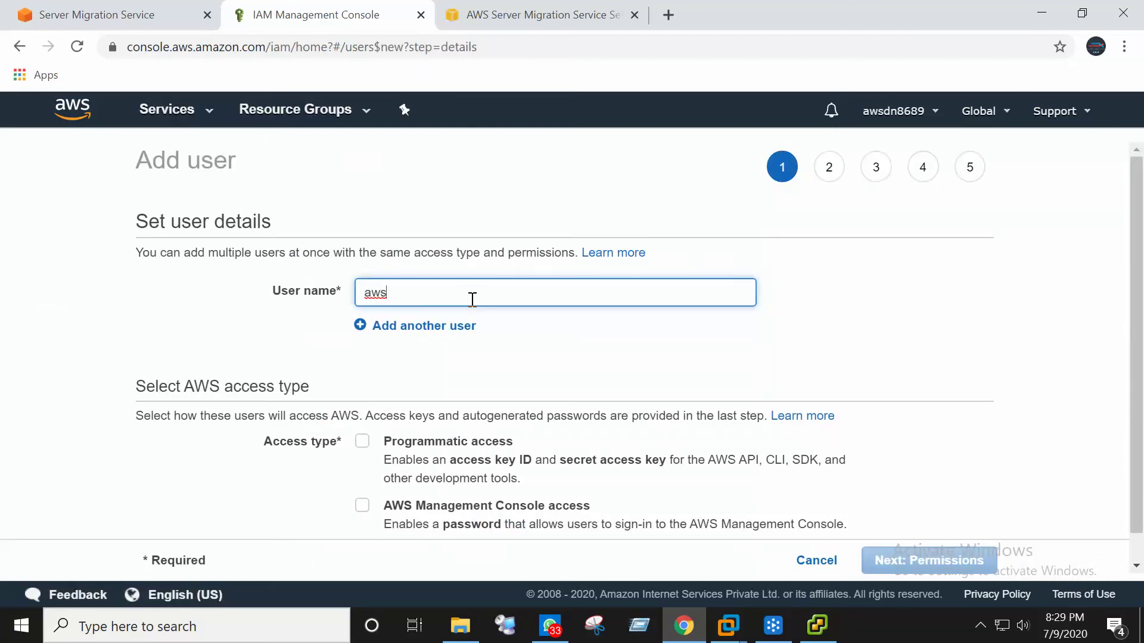
text(mi)
text(ms)
key(BackSpace)
key(BackSpace)
key(BackSpace)
key(BackSpace)
key(BackSpace)
key(BackSpace)
text(smsuser)
scroll(481, 303, down, 1)
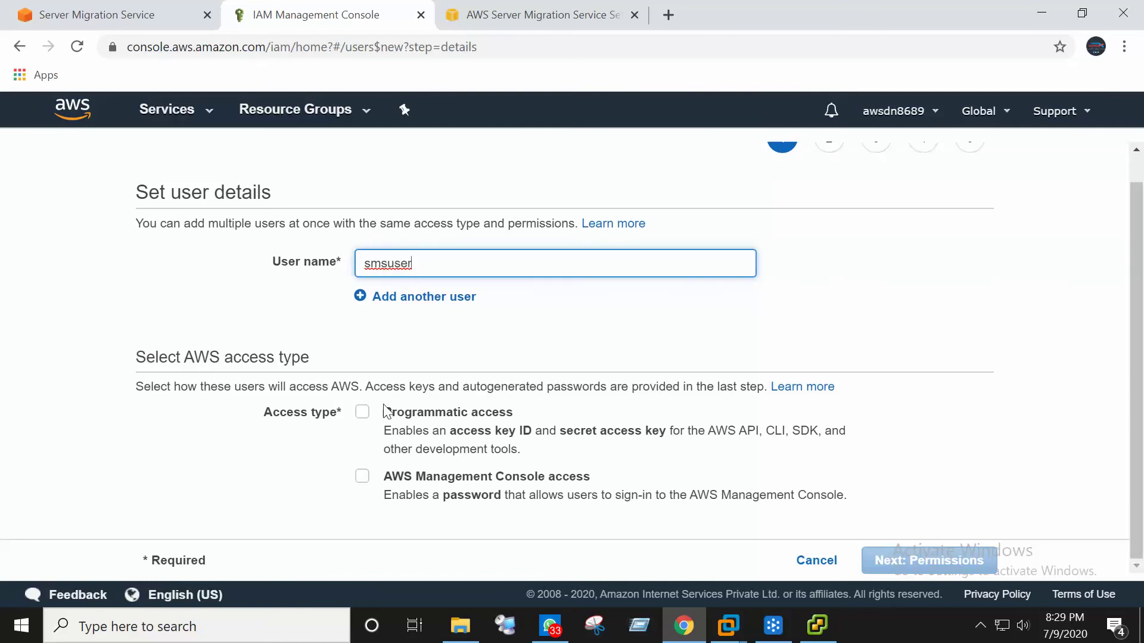
Enable both programmatic access and AWS Management Console access for the new user.
click(364, 416)
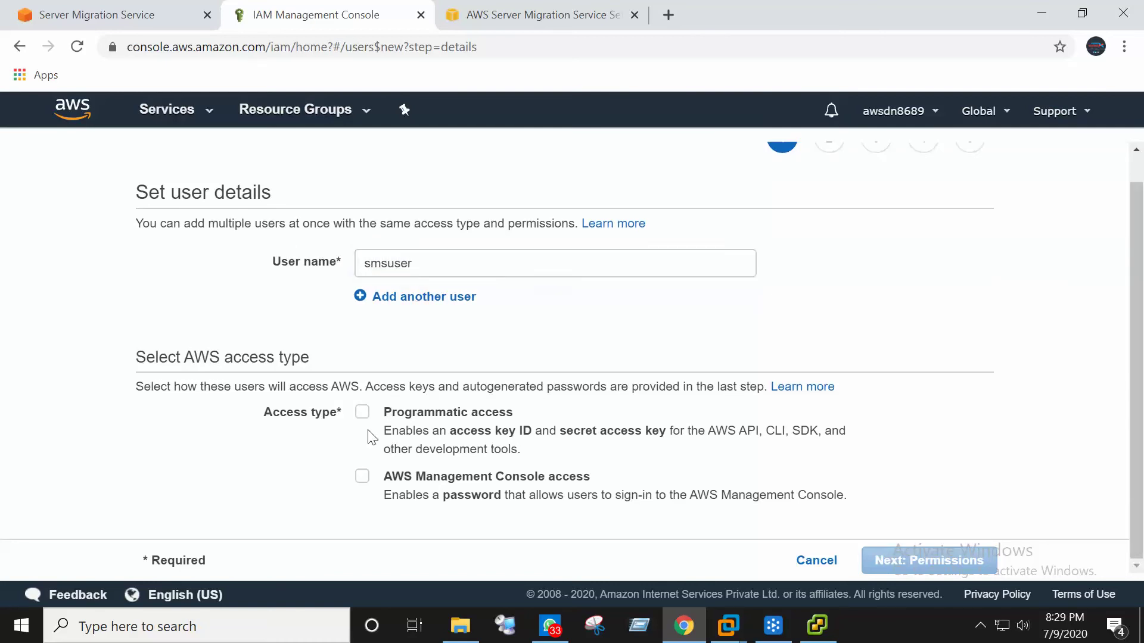
click(362, 478)
scroll(427, 456, down, 3)
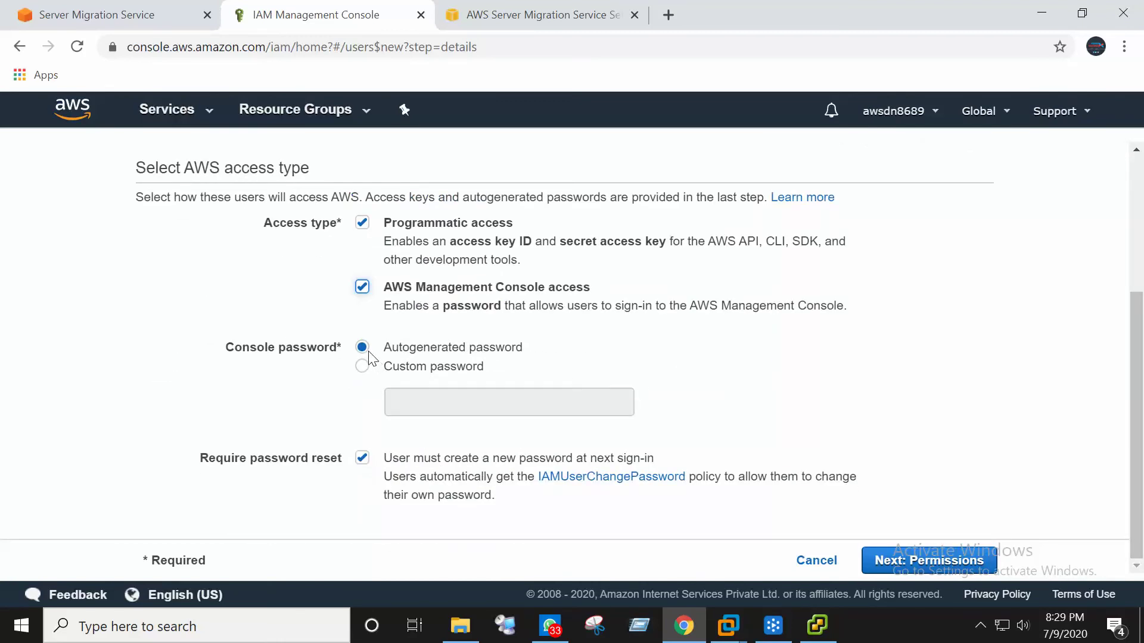
Set a custom console password without a required reset, and continue to permissions without saving the password in the browser.
click(364, 367)
click(438, 411)
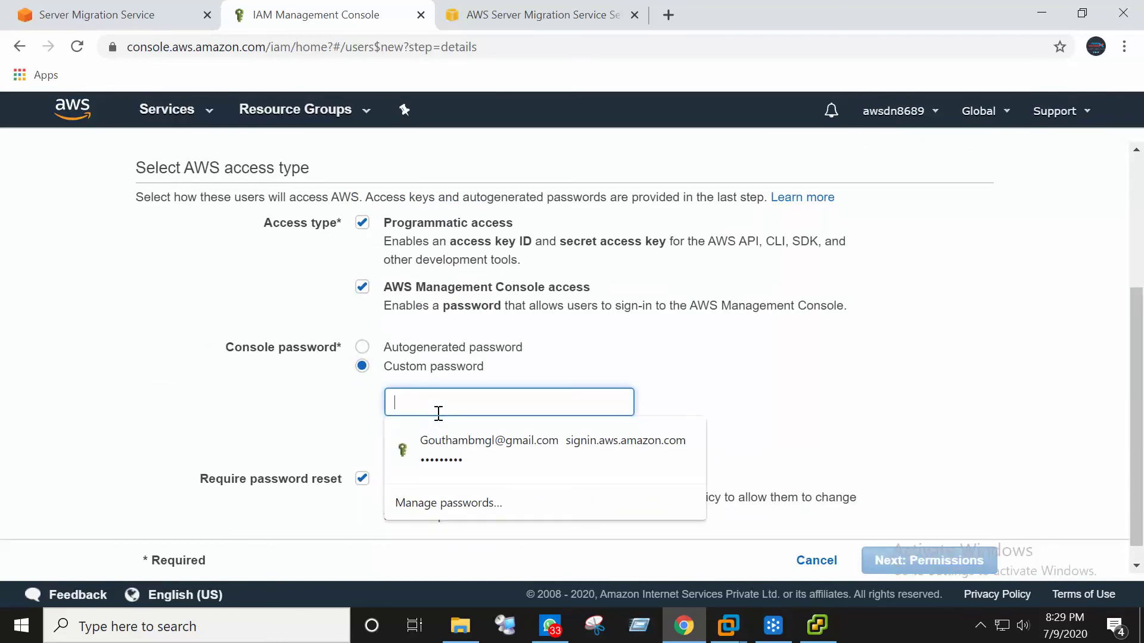
text(•)
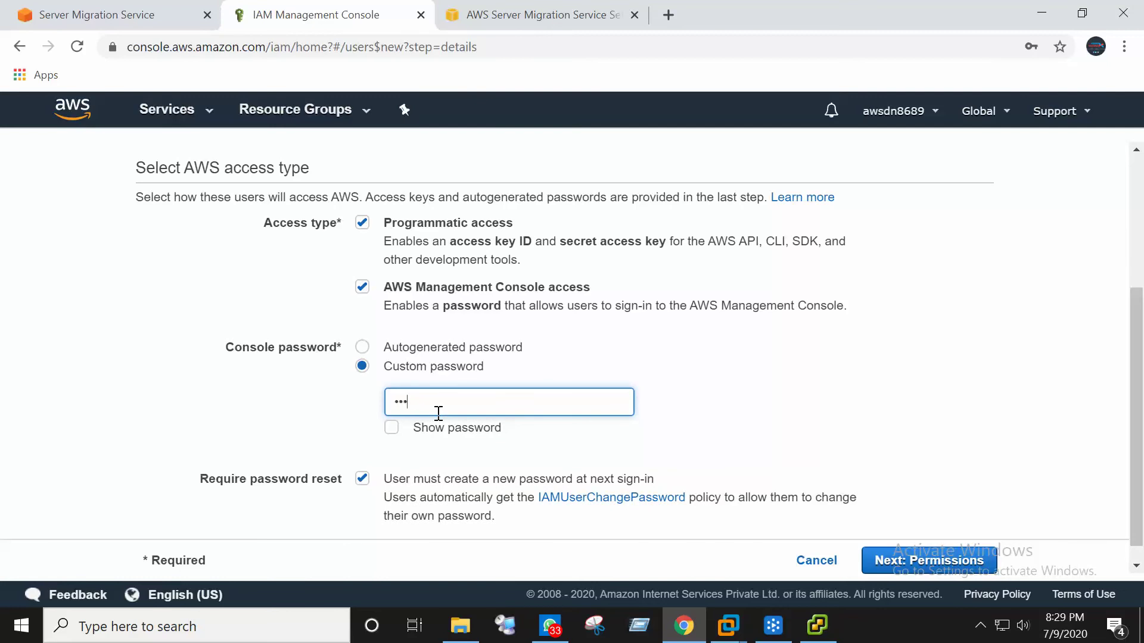
text(••••••••)
click(363, 479)
scroll(911, 465, down, 1)
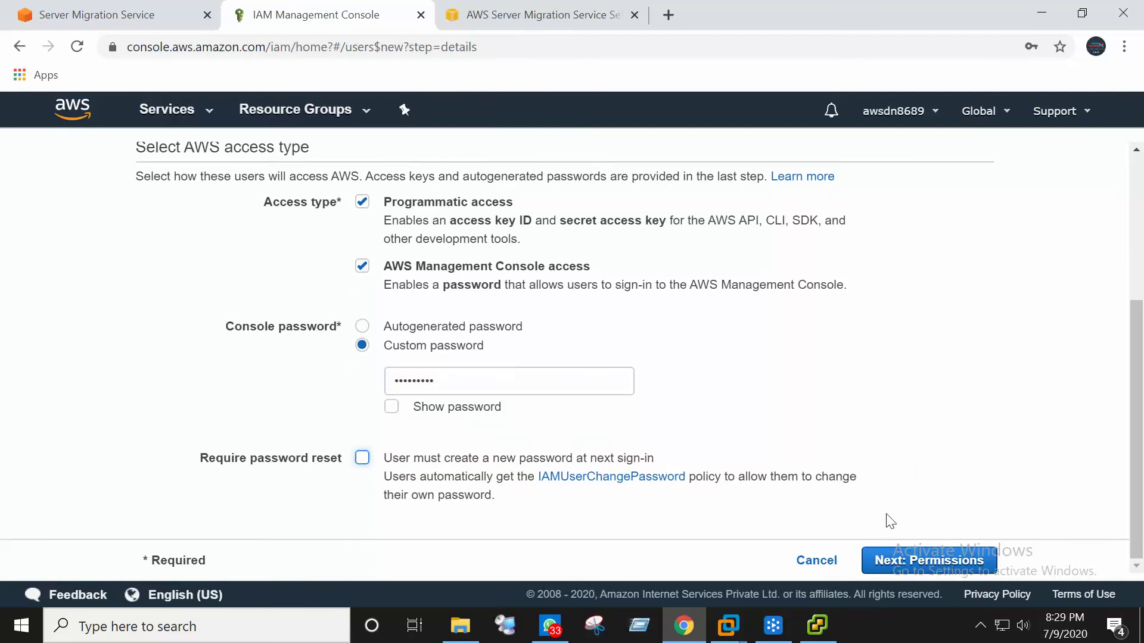
click(920, 559)
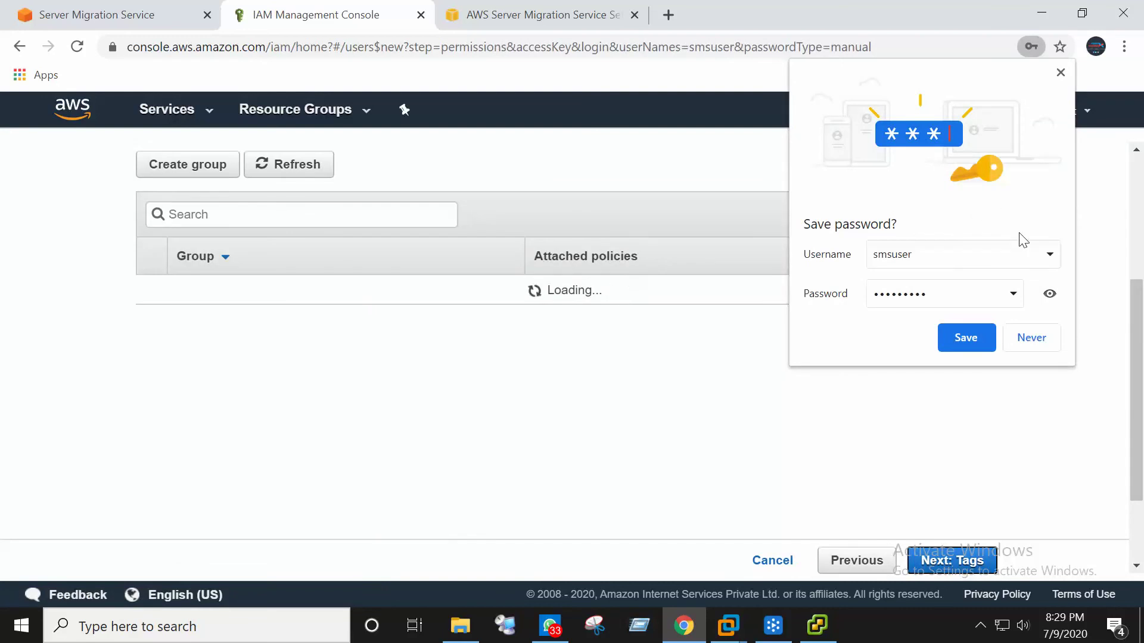
click(1048, 340)
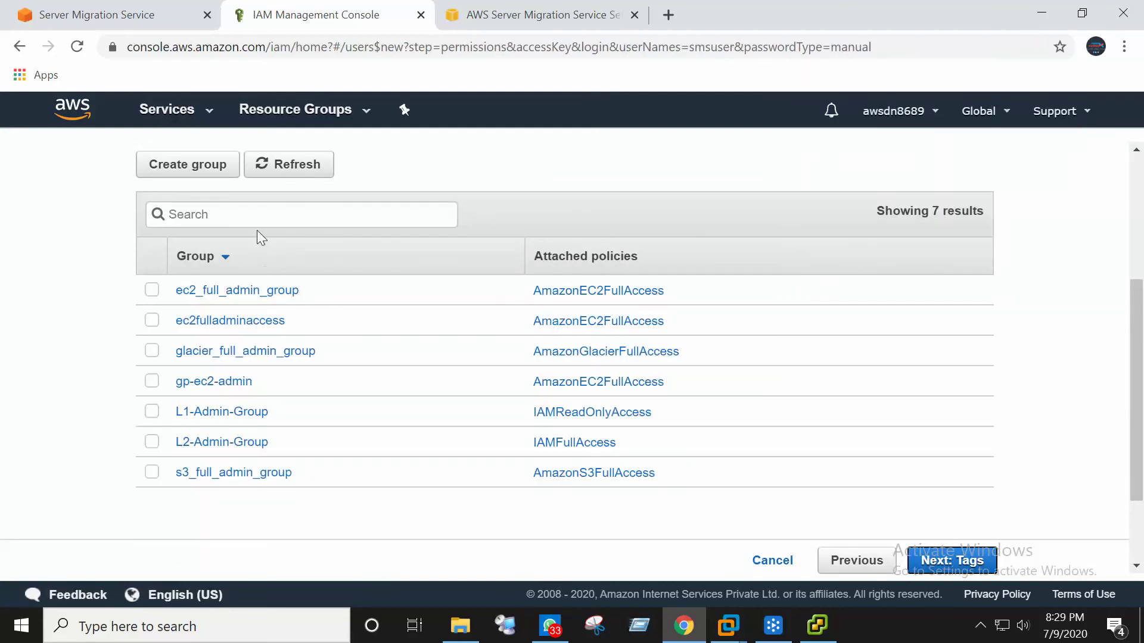
Choose to attach existing policies directly and filter the policy list by servermi.
scroll(255, 205, up, 3)
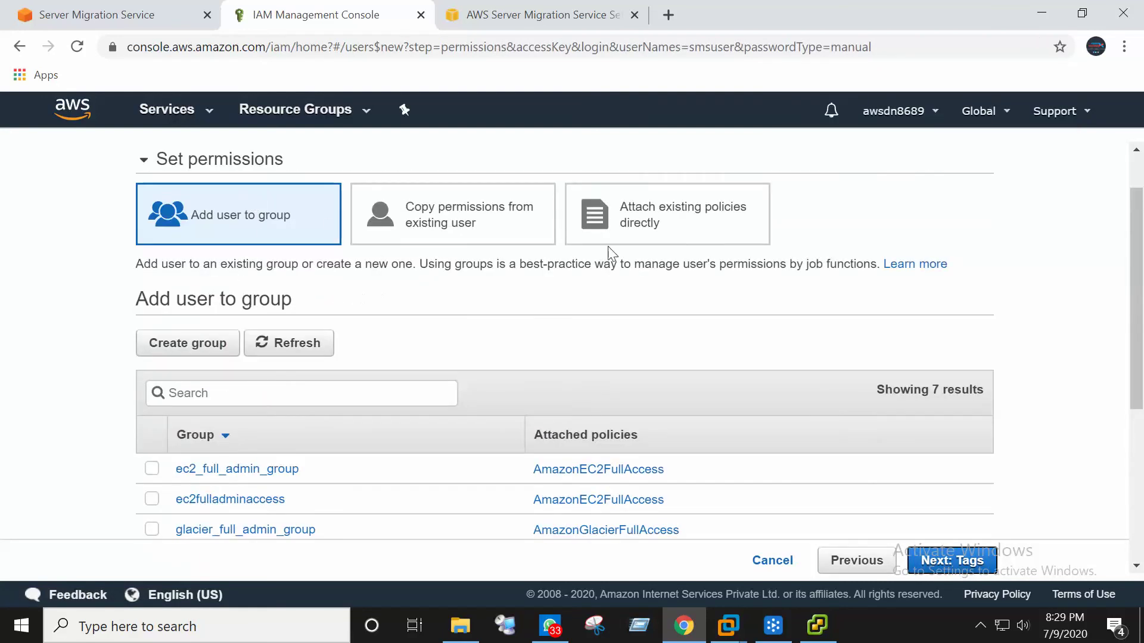
click(673, 219)
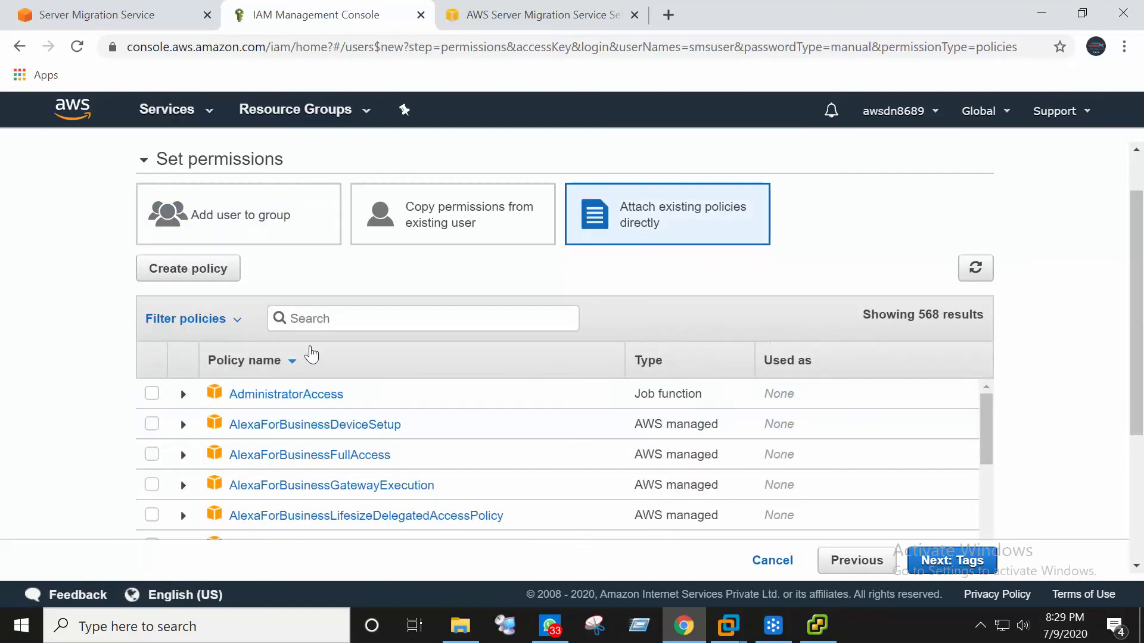
click(332, 312)
text(sms)
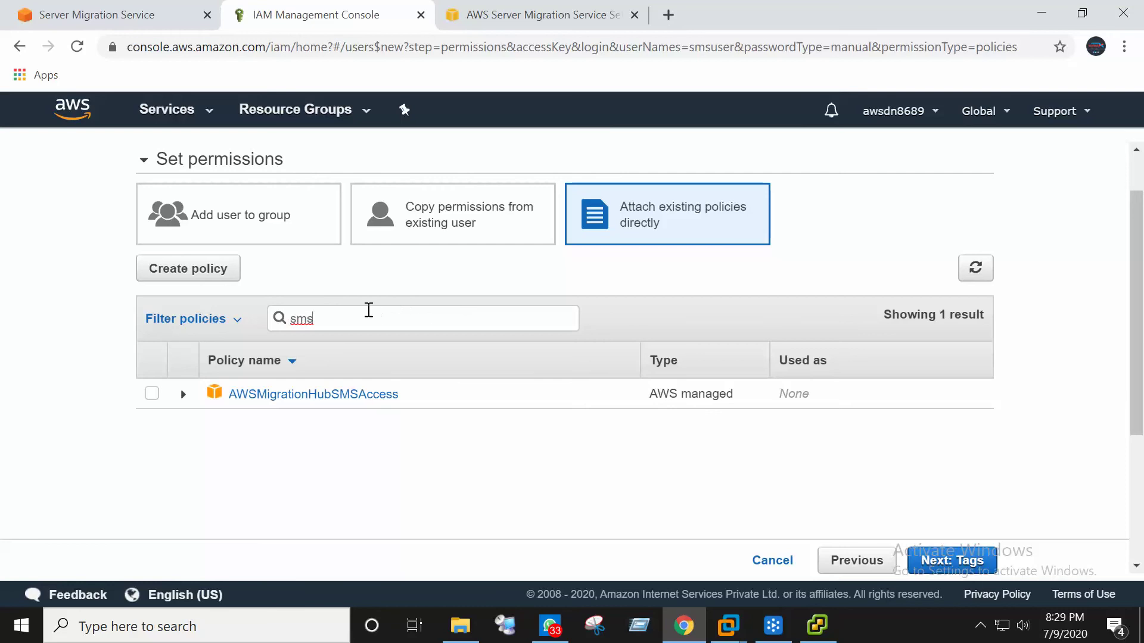
double_click(278, 319)
text(server)
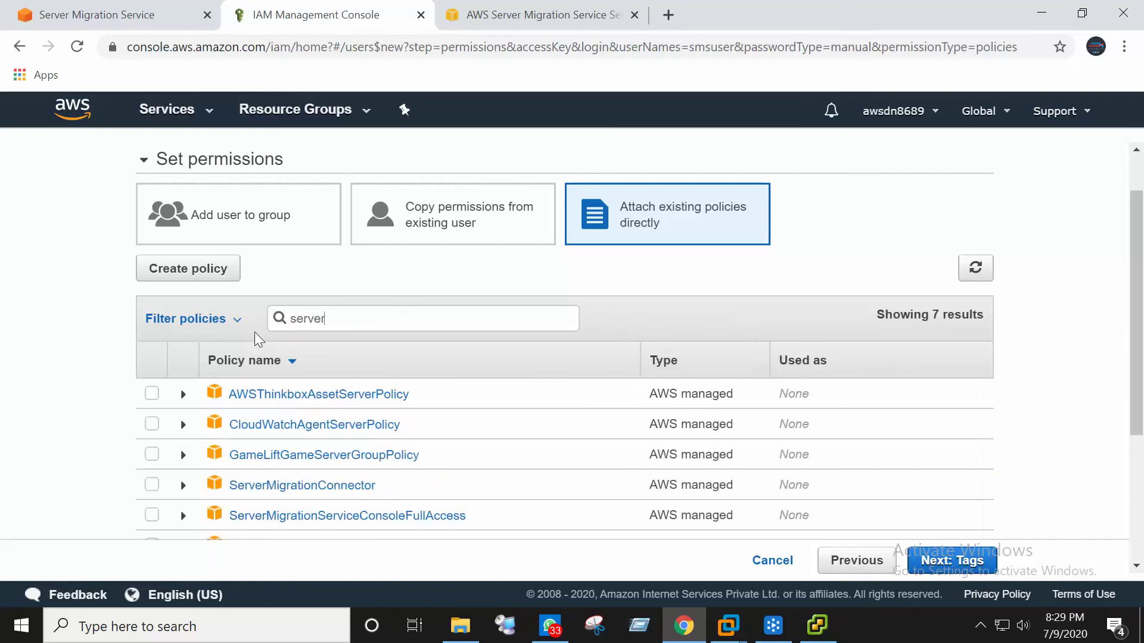
text(mi)
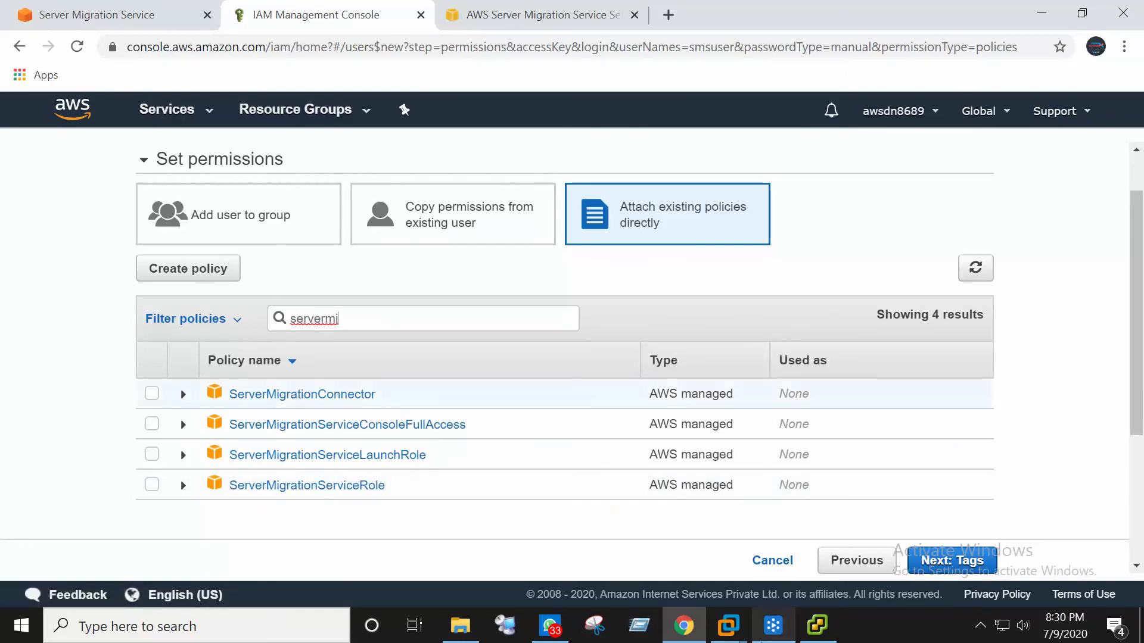
Check which policy the connector's AWS credentials page requires and select the ServerMigrationConnector policy for the user.
click(816, 627)
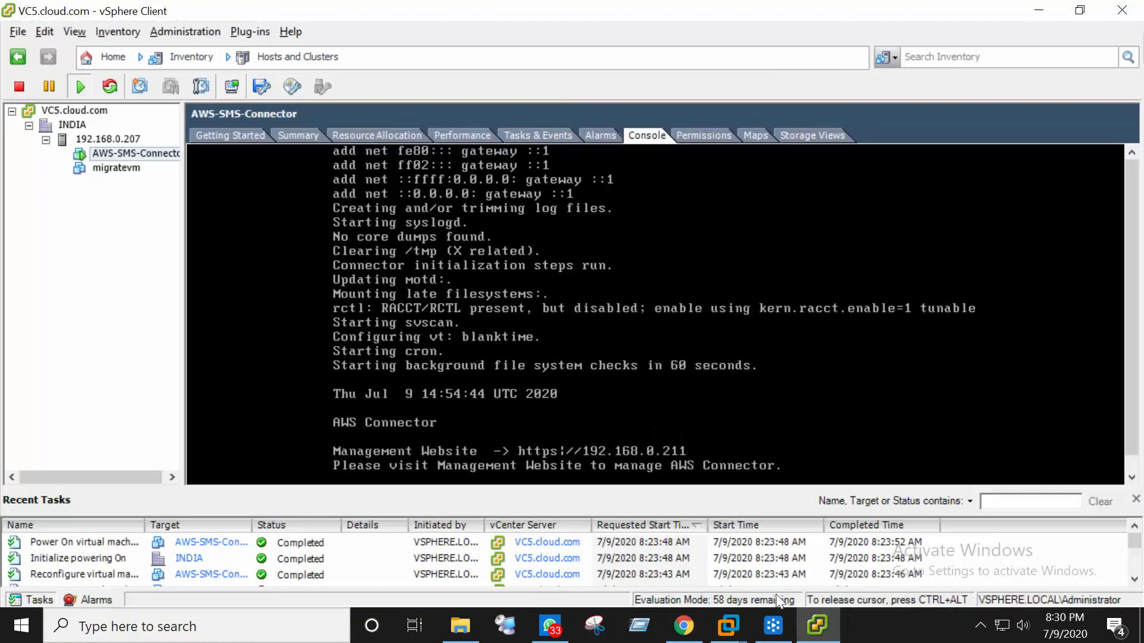
click(816, 627)
click(593, 20)
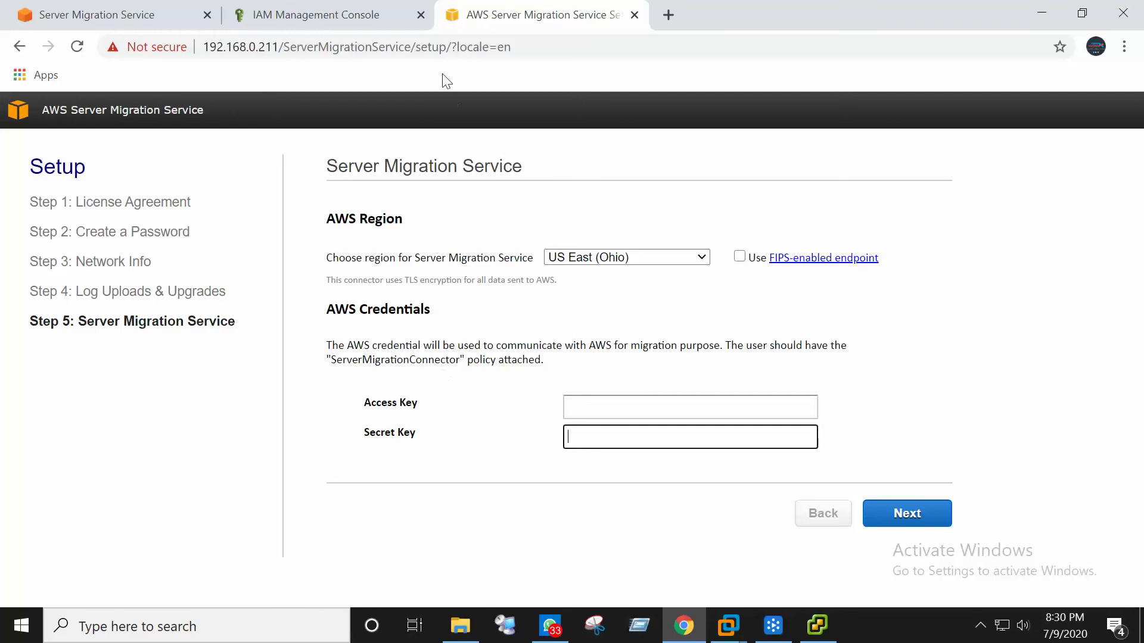
click(348, 17)
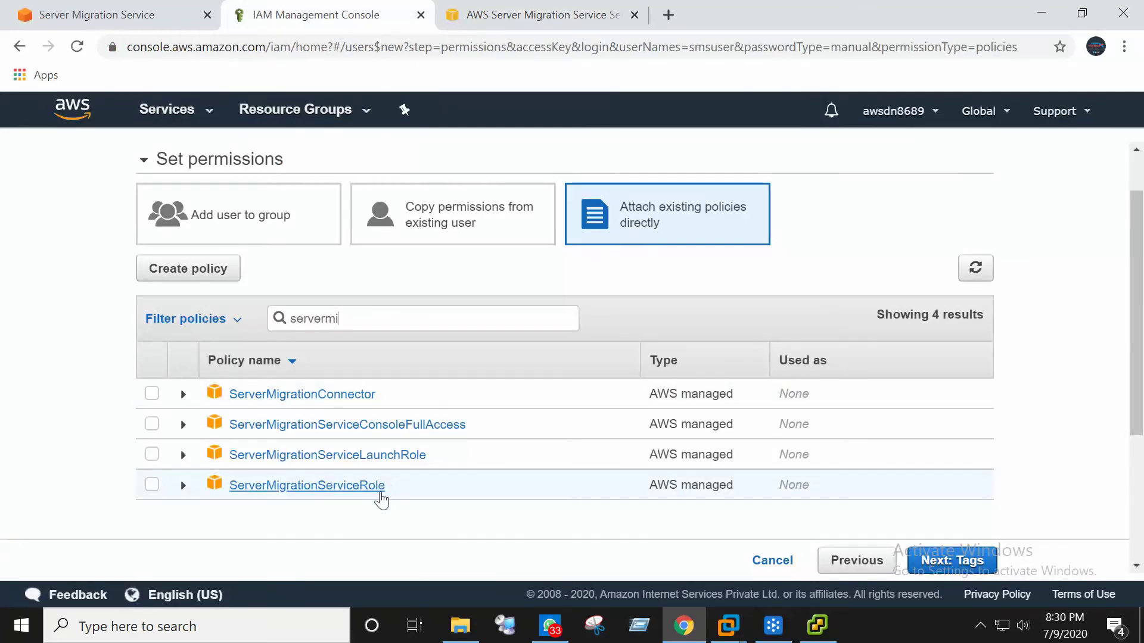
click(265, 398)
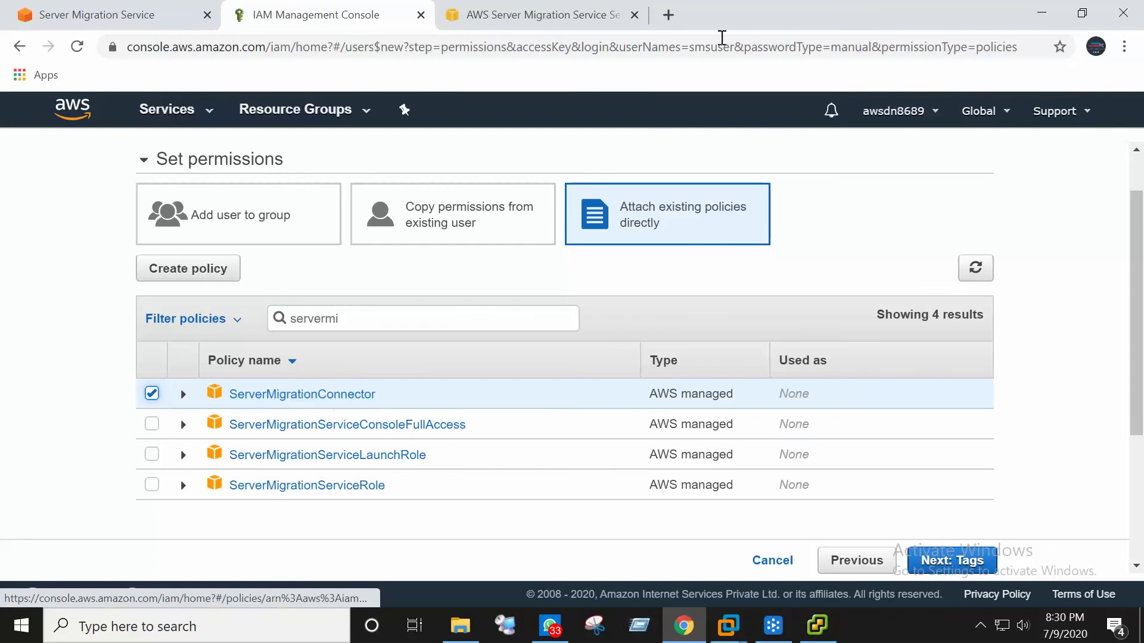
click(581, 23)
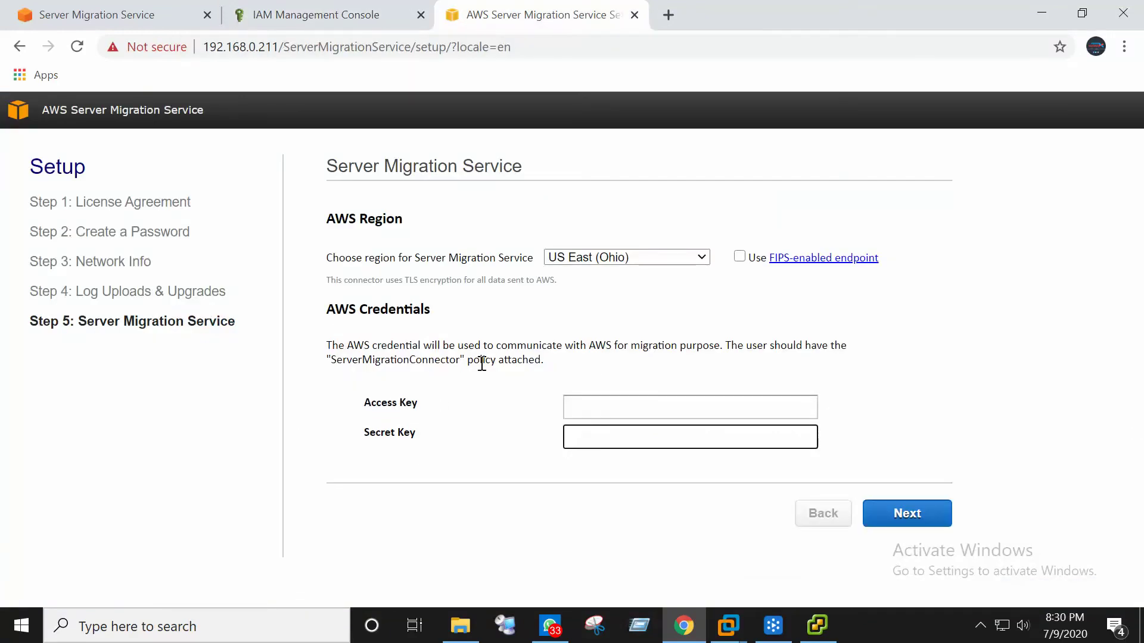
click(280, 14)
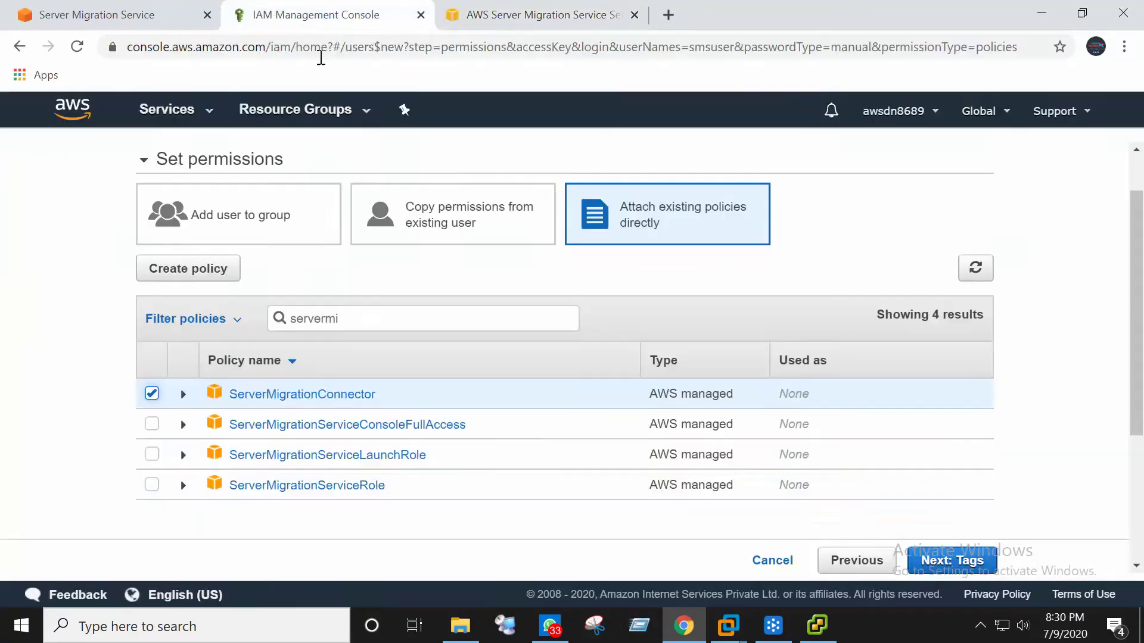
Continue without adding tags, review the user's details and create the user.
click(953, 561)
click(957, 567)
scroll(602, 322, down, 2)
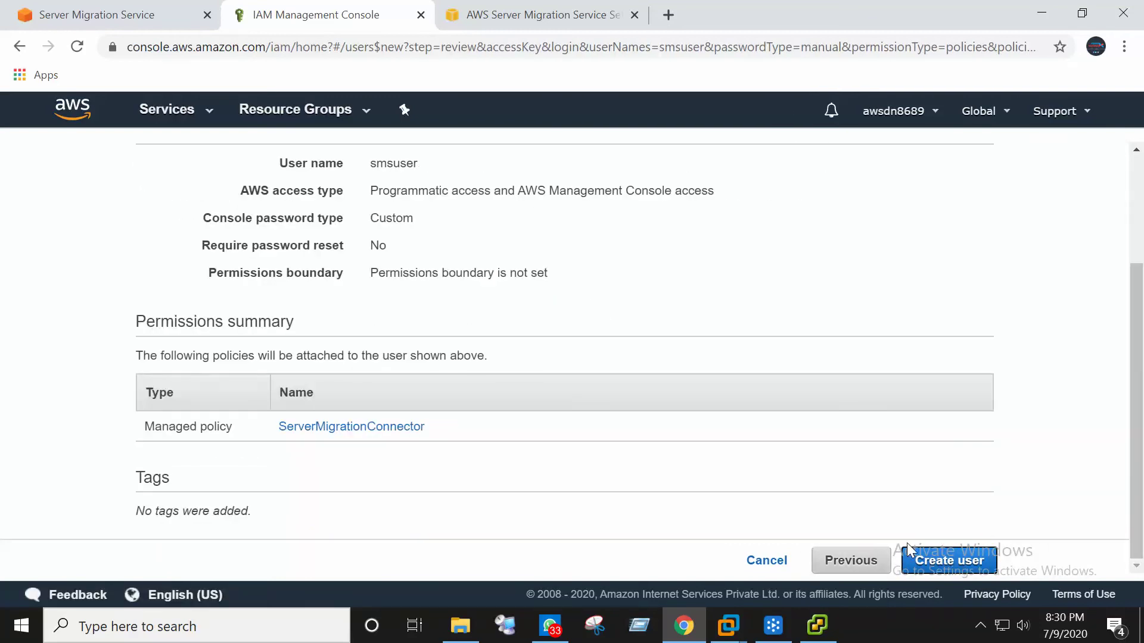
click(966, 563)
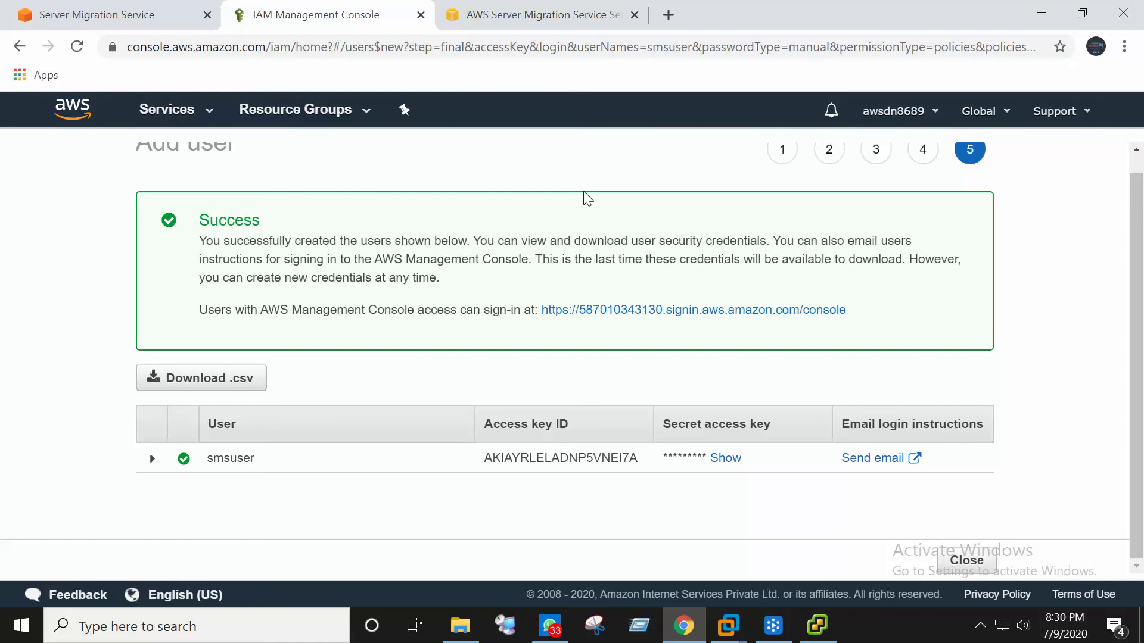
Copy the new user's access key ID into a blank Notepad document and return to the IAM console.
drag(643, 460, 479, 473)
key(ctrl+c)
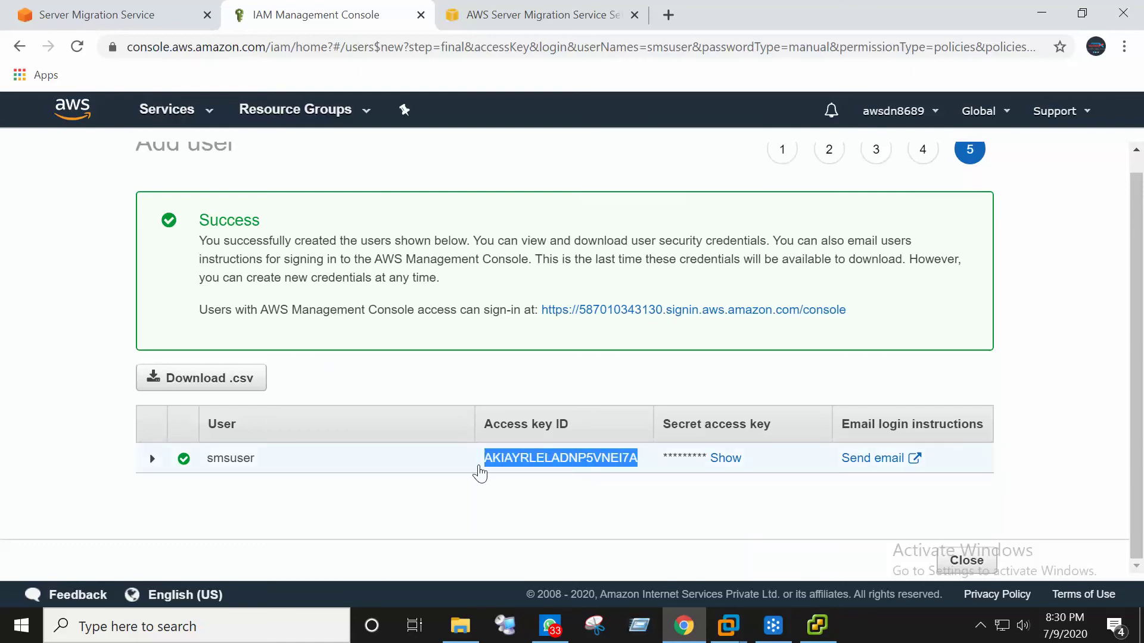
click(649, 623)
key(Return)
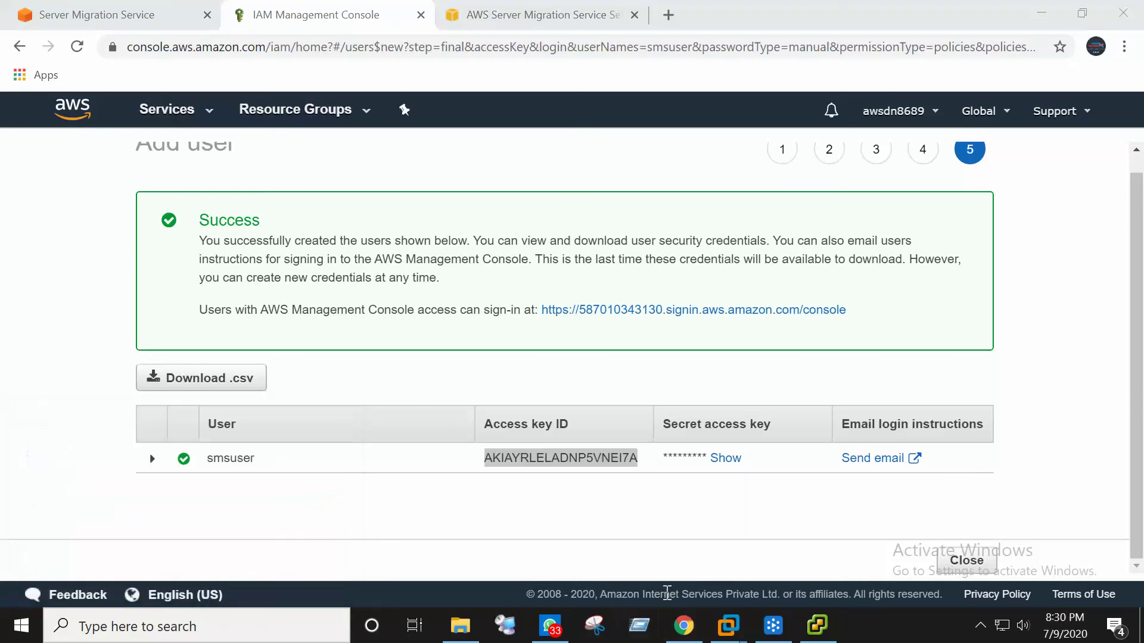
key(ctrl+v)
key(Return)
key(alt+Tab)
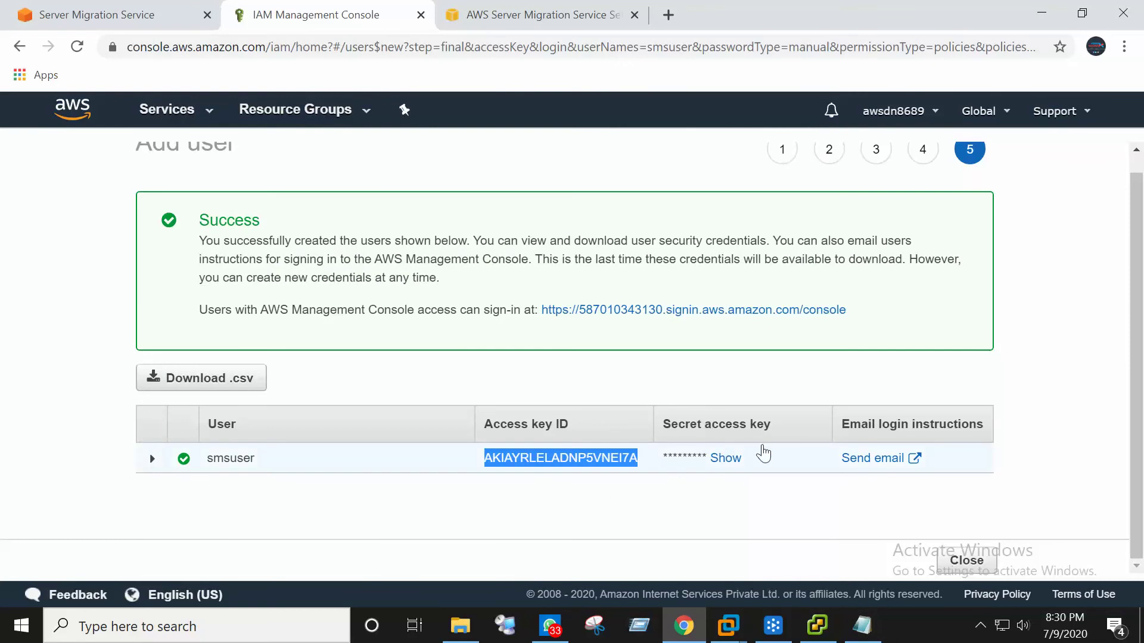
Reveal the user's secret access key and copy it into Notepad below the access key ID.
click(725, 459)
triple_click(745, 468)
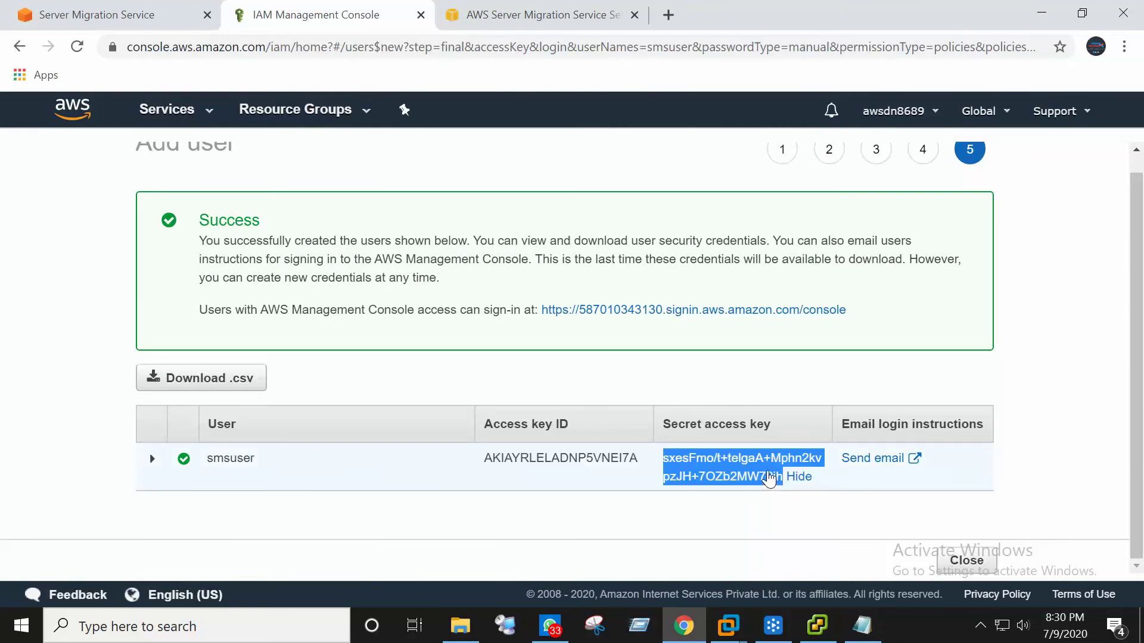
right_click(773, 477)
click(784, 483)
key(alt+Tab)
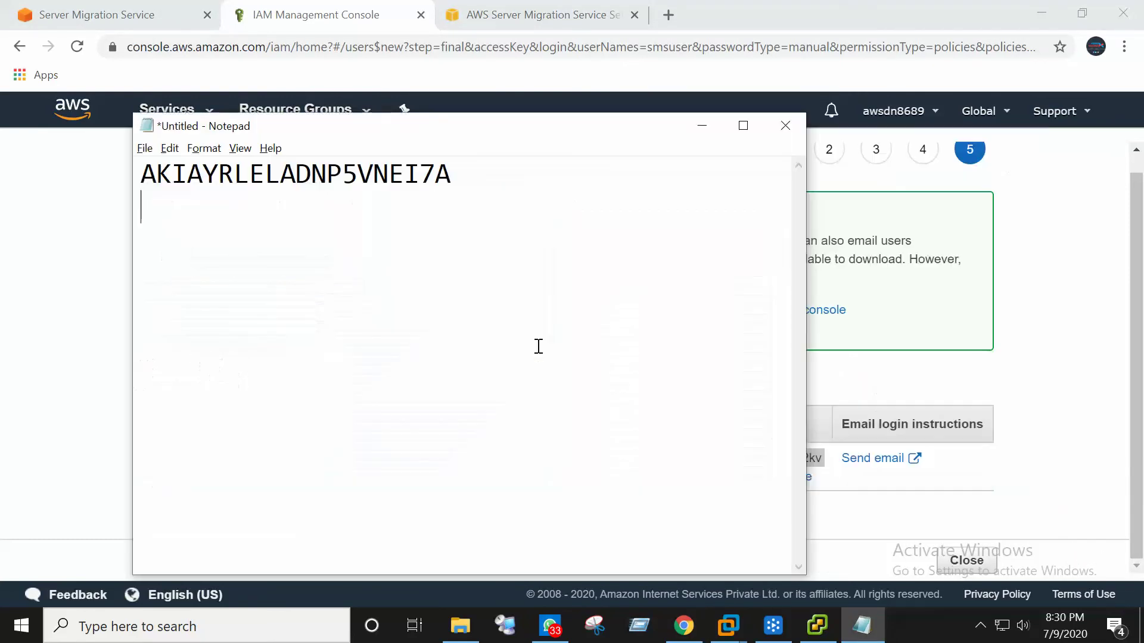
key(Return)
key(ctrl+v)
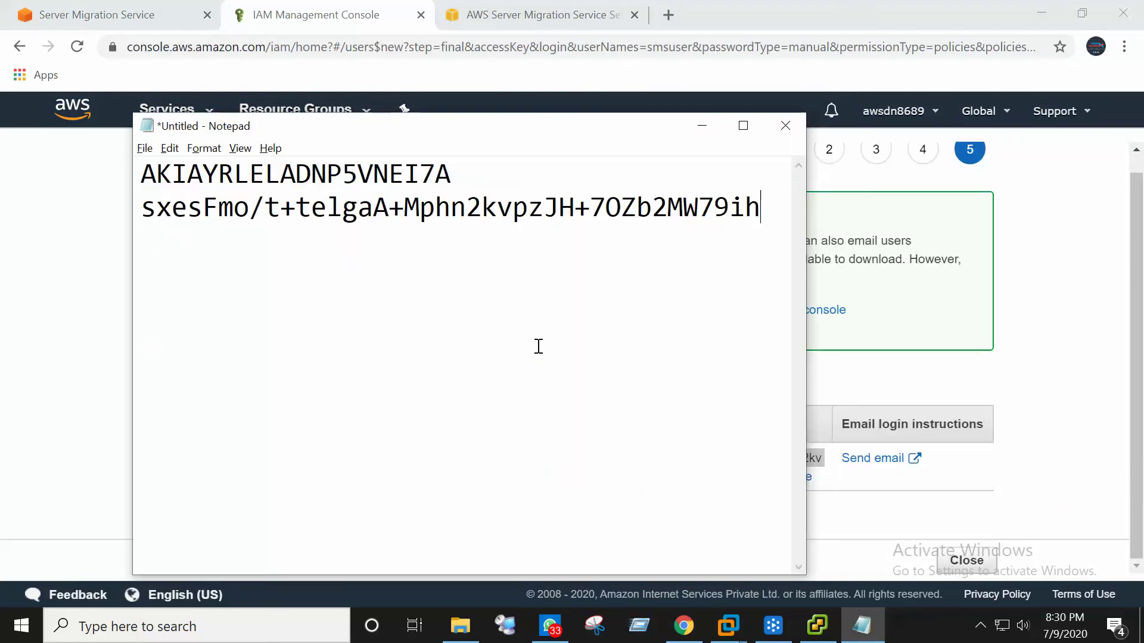
Select the access key ID in the maximized Notepad, and paste the copied secret access key as the connector's Secret Key.
click(743, 125)
drag(320, 57, 3, 46)
key(alt+Tab)
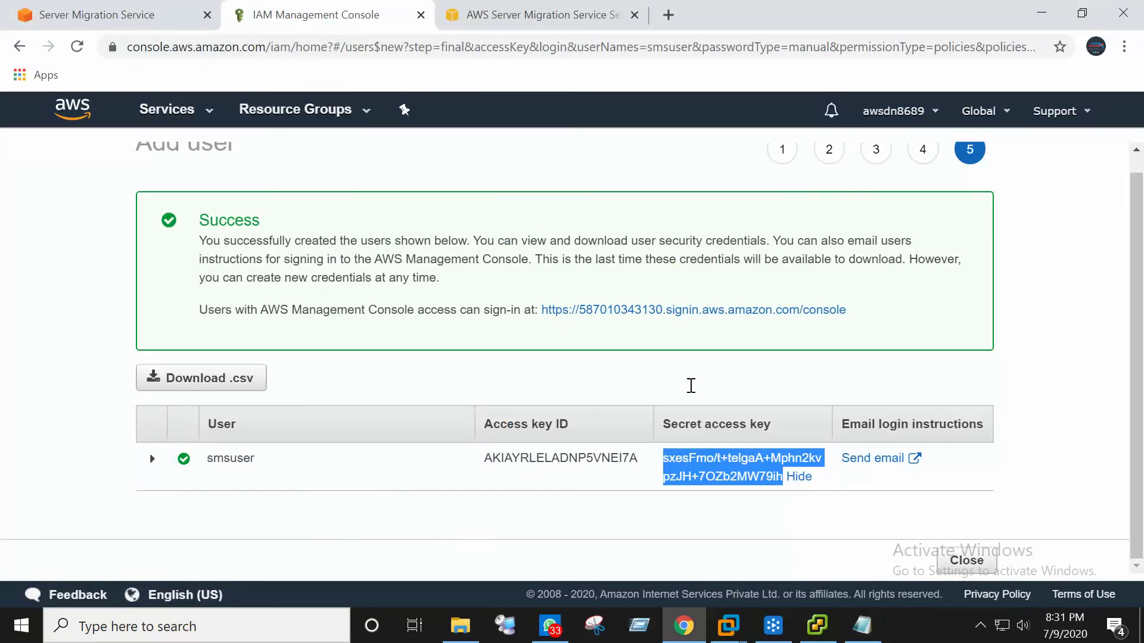
click(502, 8)
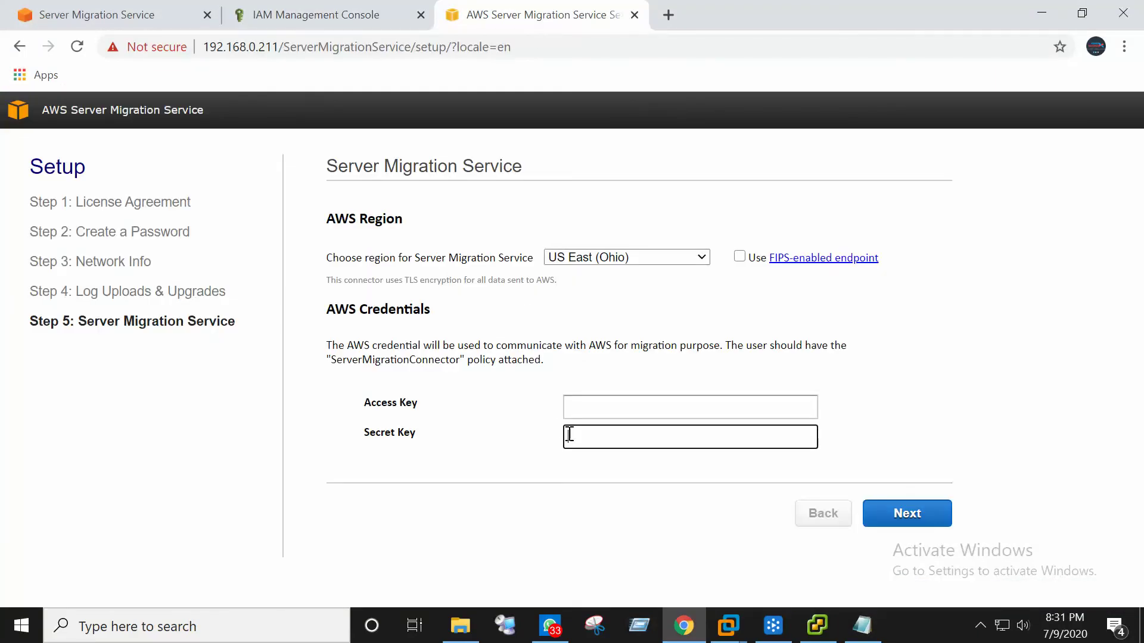
key(ctrl+v)
Copy the access key ID from Notepad into the connector's Access Key field and submit the AWS credentials.
click(617, 405)
key(alt+Tab)
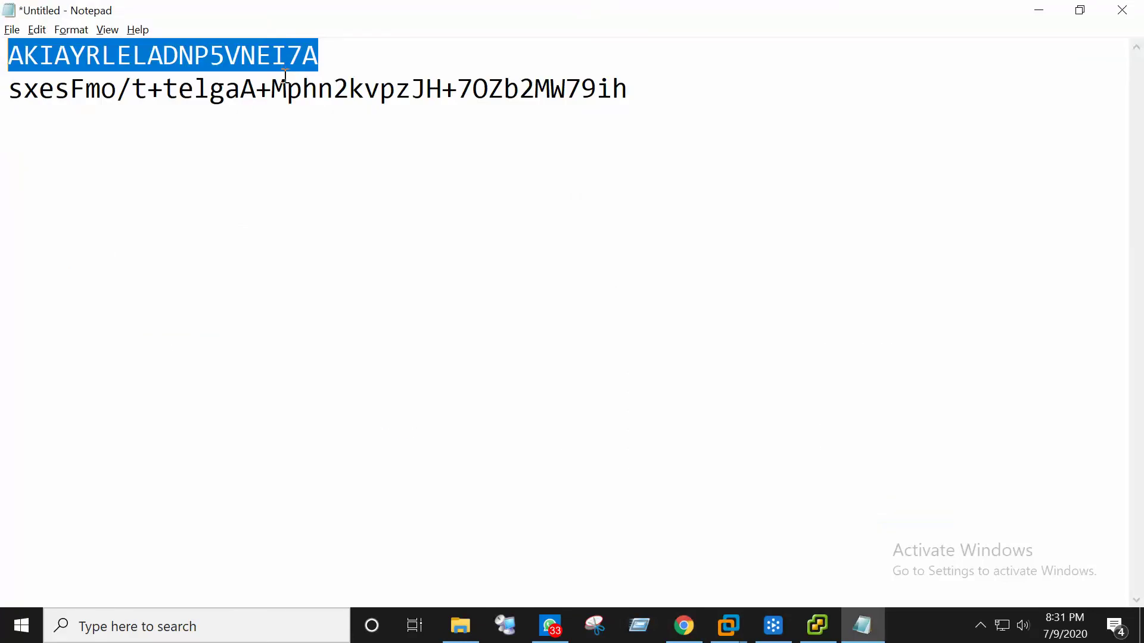
right_click(288, 57)
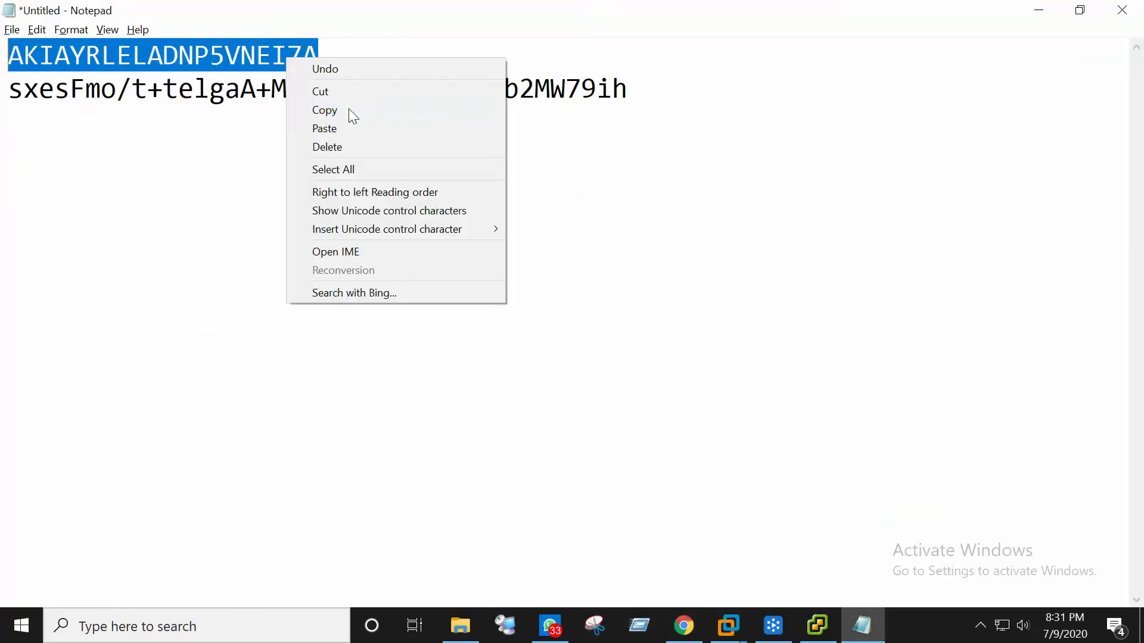
click(349, 108)
key(alt+Tab)
key(ctrl+v)
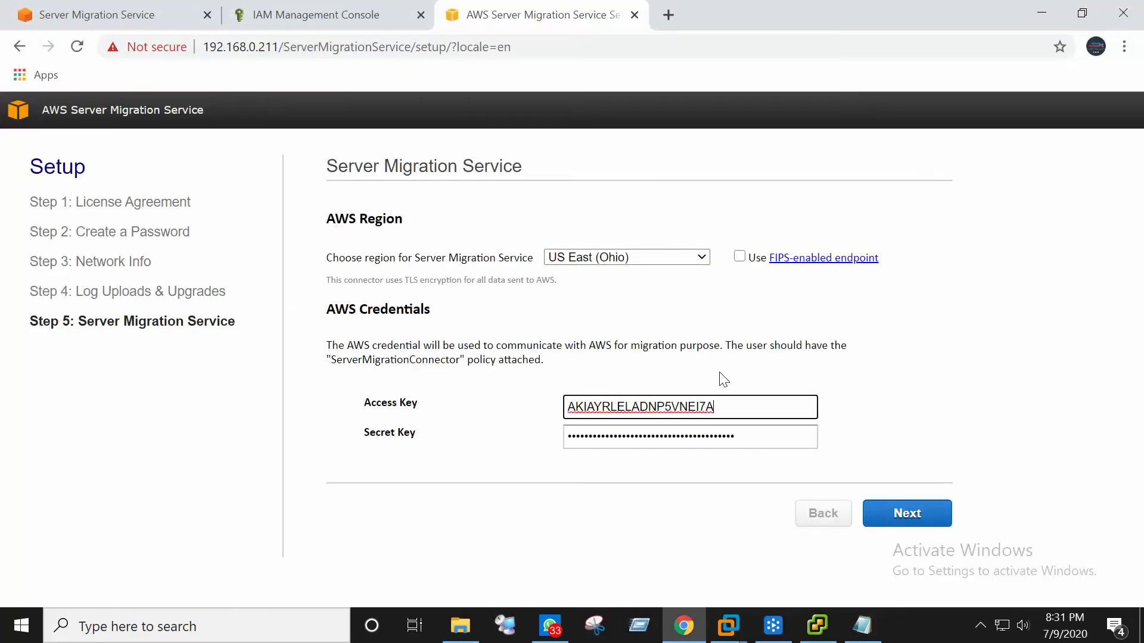
click(916, 512)
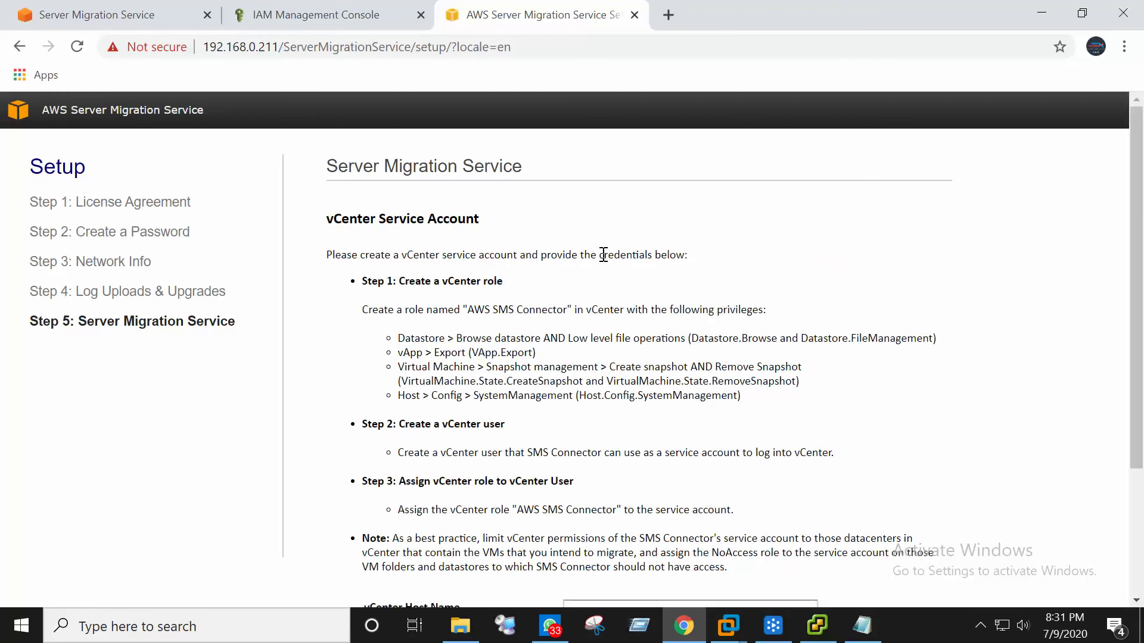
Enter vc5.cloud.com as the vCenter host name for the service account and switch to vSphere Client.
scroll(598, 379, down, 3)
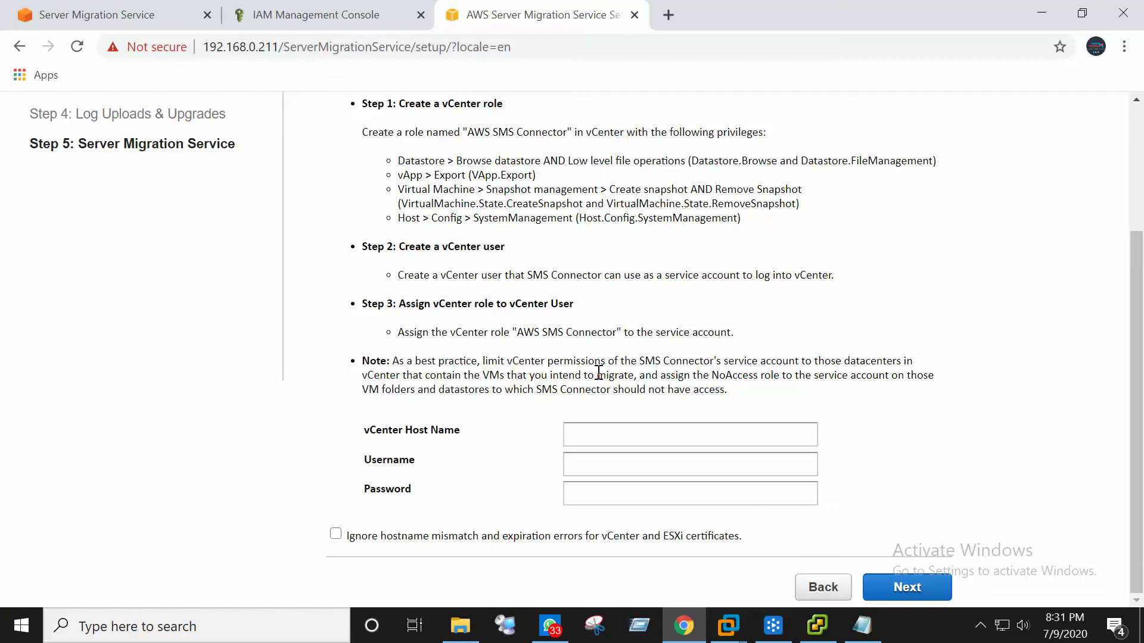
click(633, 432)
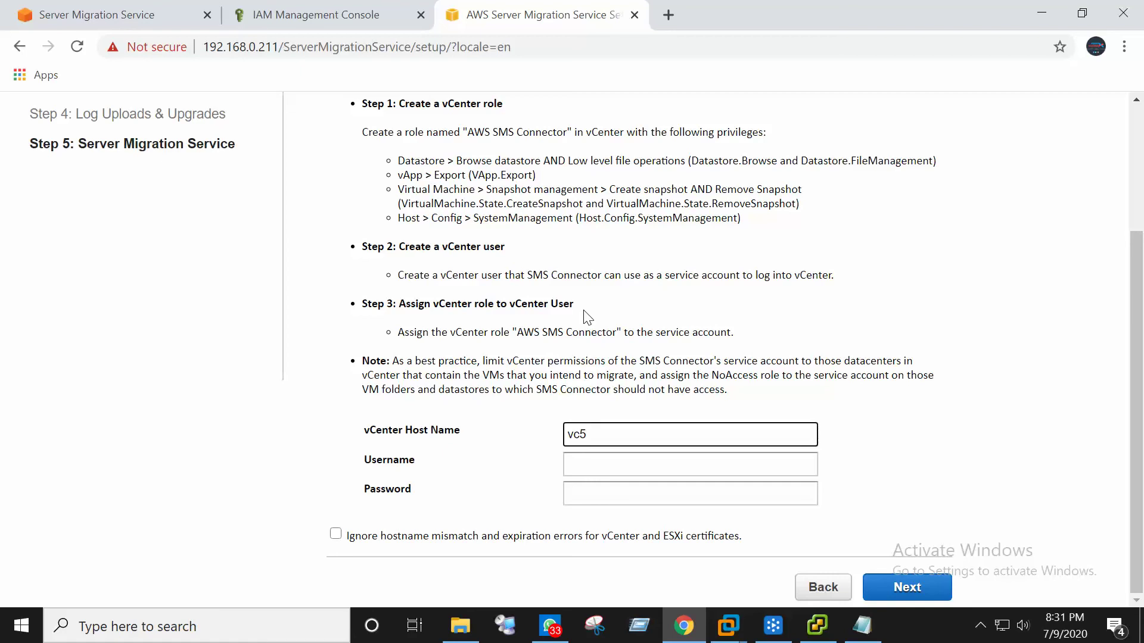
text(ud.com)
click(817, 626)
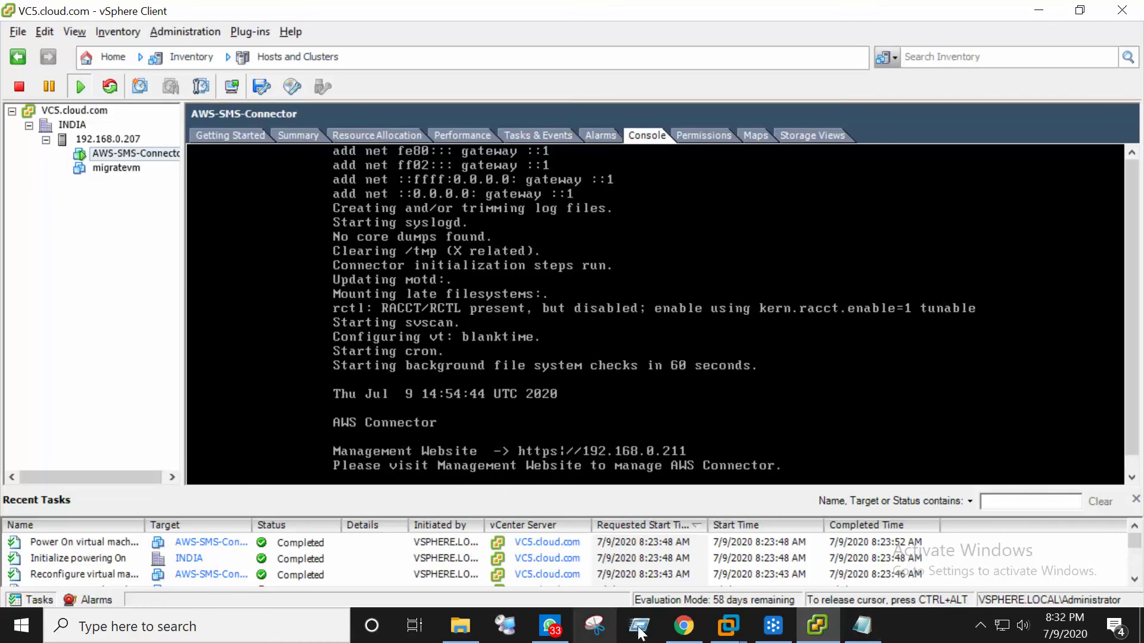
Return to the connector setup in Chrome, enter the vSphere administrator username and account password, ignore certificate errors, and submit.
click(684, 625)
click(631, 471)
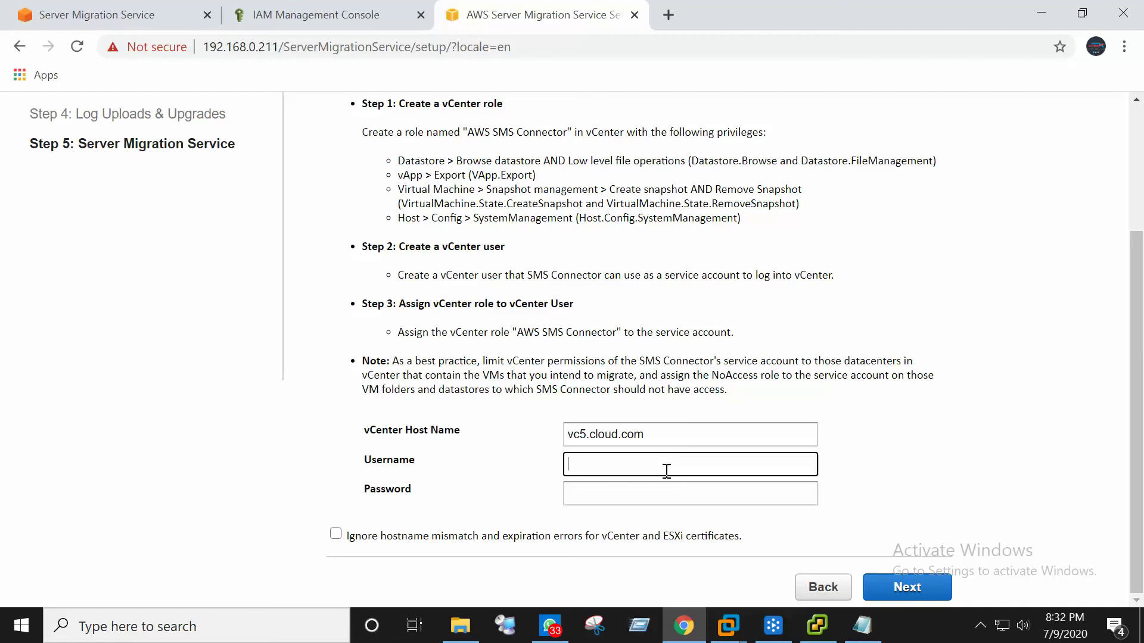
text(administrator@vsphere.local)
key(Tab)
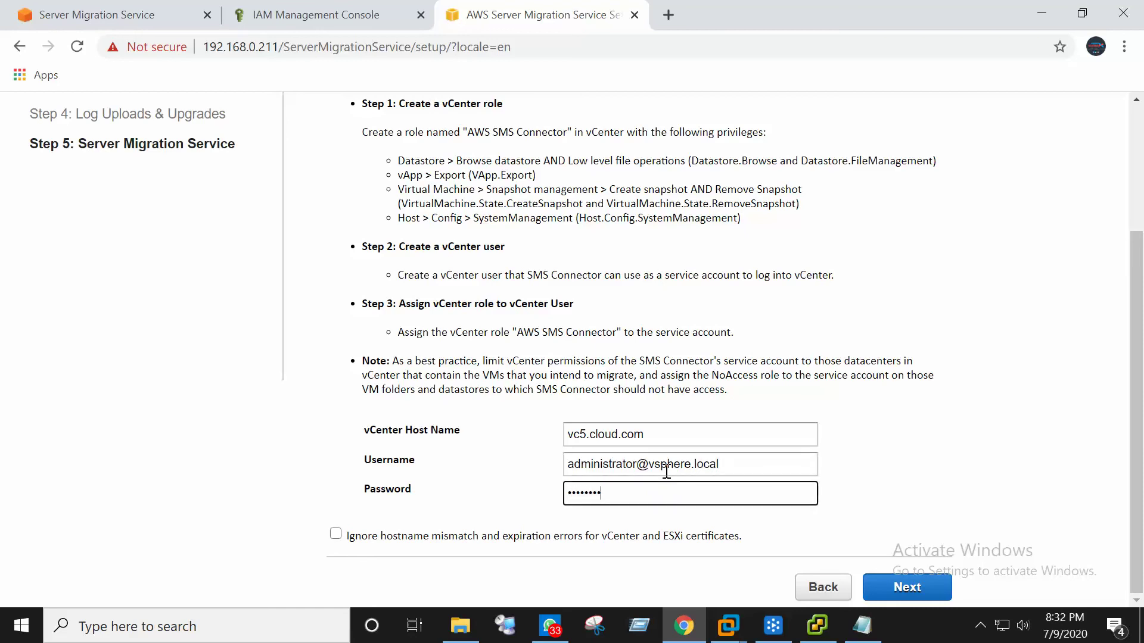
click(336, 533)
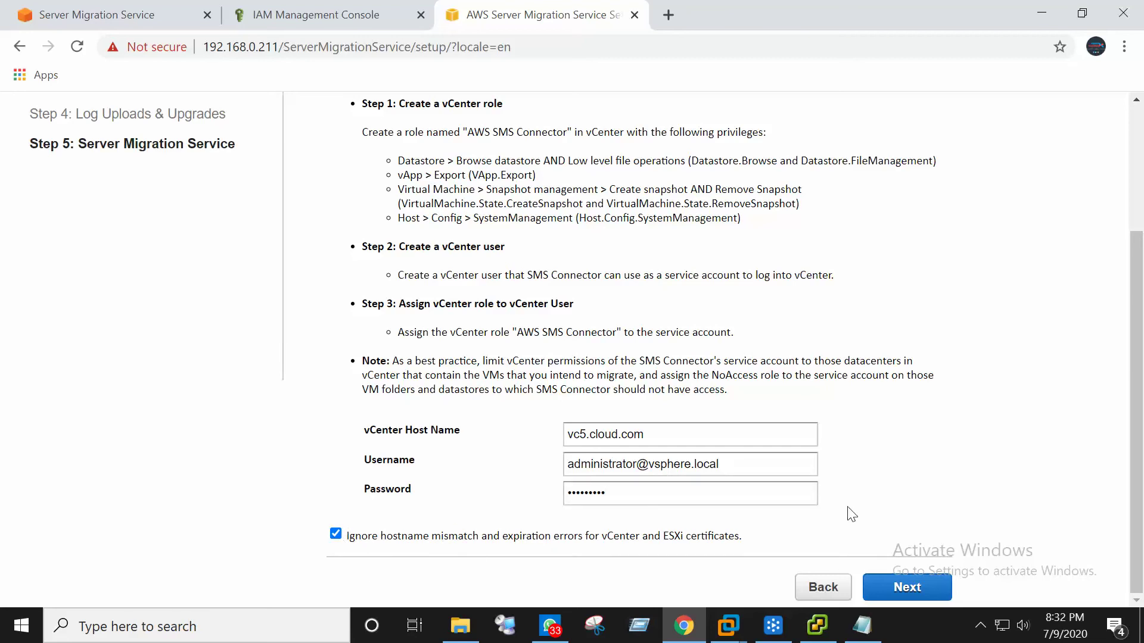
click(905, 586)
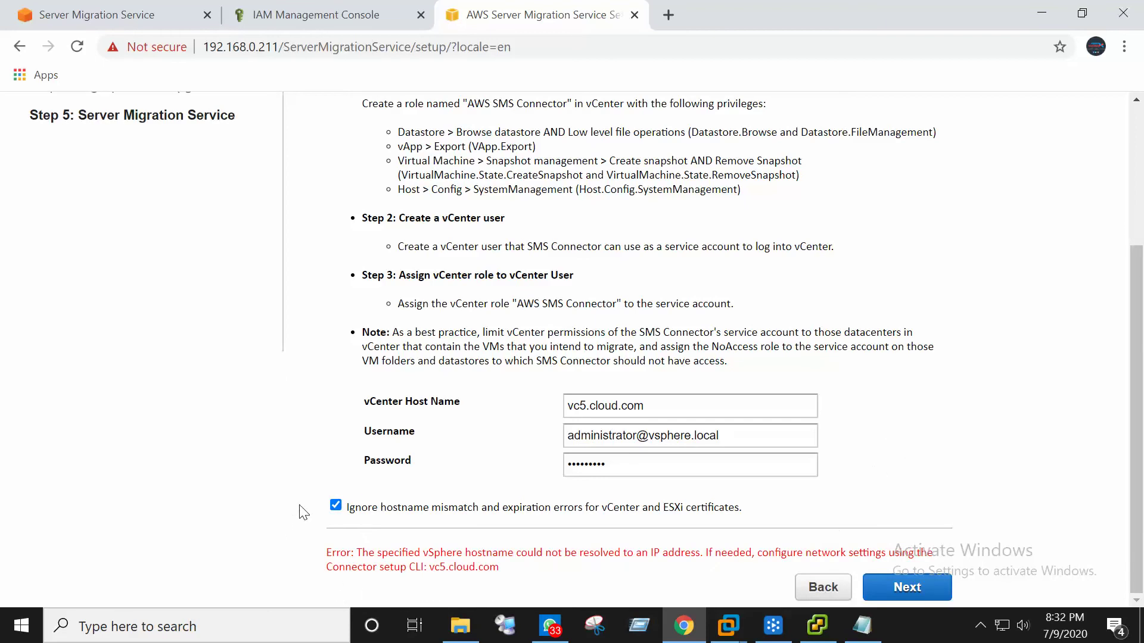
Try submitting the vCenter service account without ignoring hostname mismatch and certificate expiration errors.
click(335, 505)
click(896, 590)
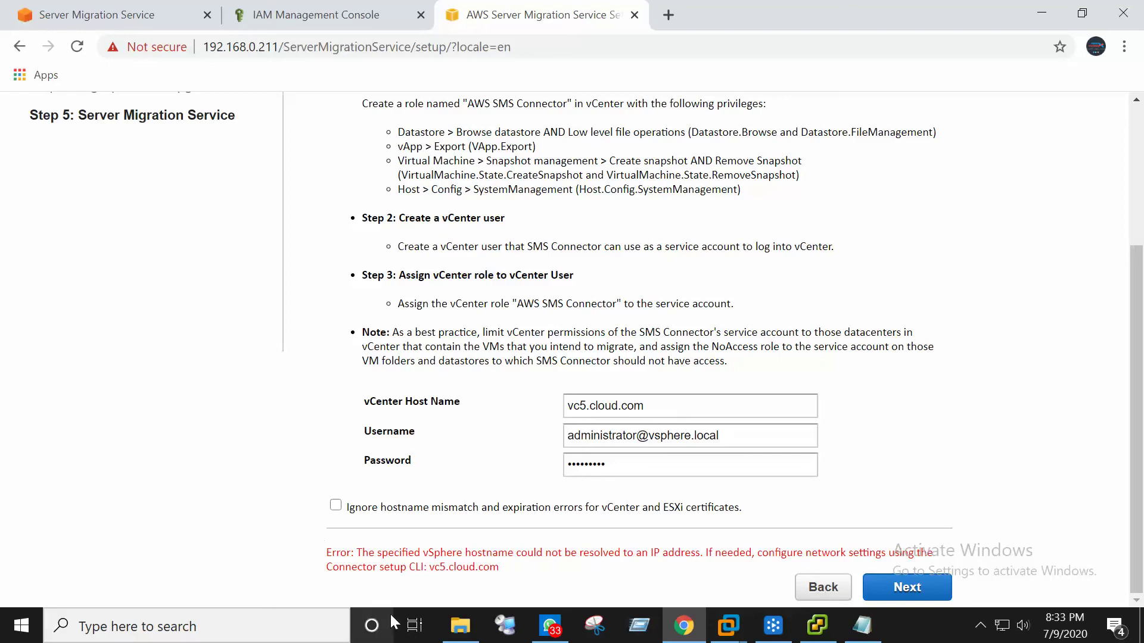
In Remote Desktop Connection Manager, connect to the 192.168.0.100 AD server with the saved credentials profile and maximize the window.
click(506, 625)
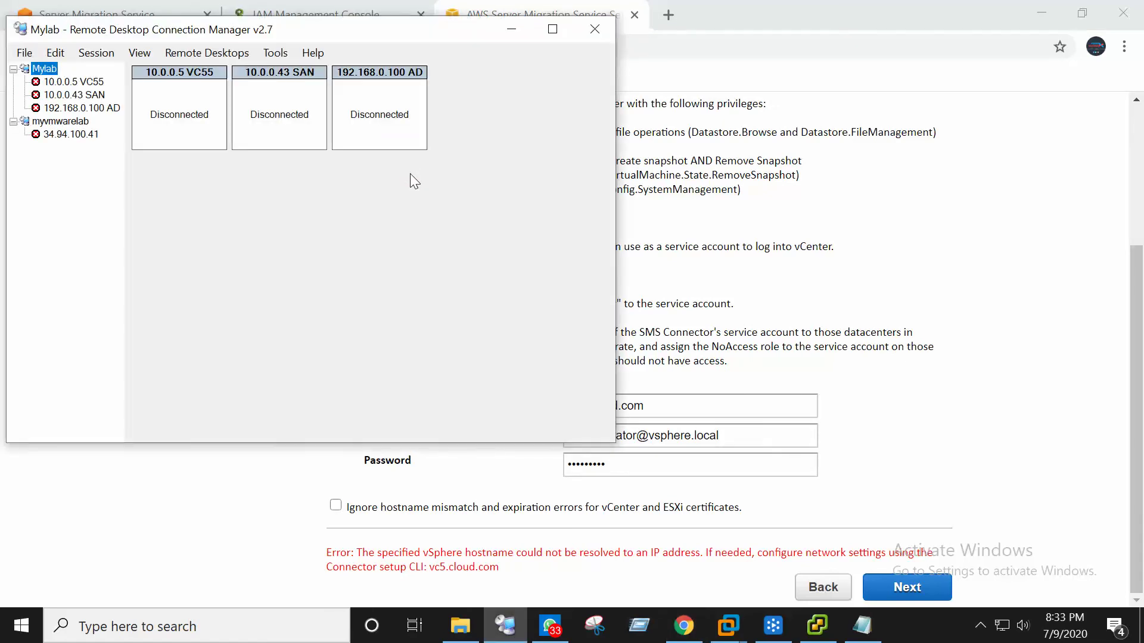
click(95, 111)
right_click(96, 111)
click(178, 133)
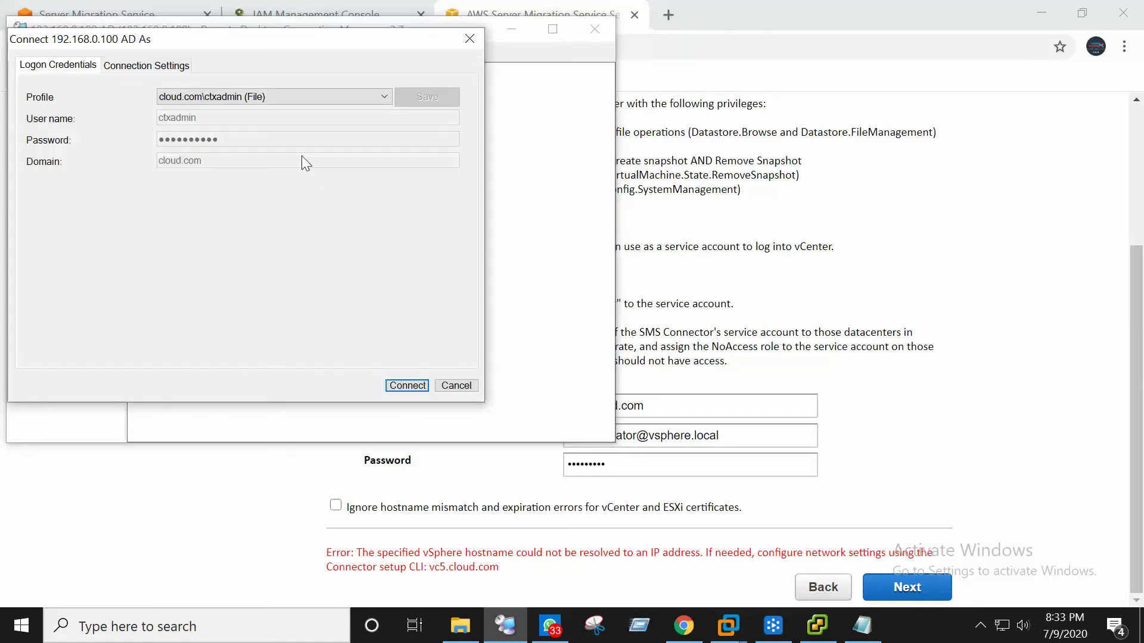
click(407, 385)
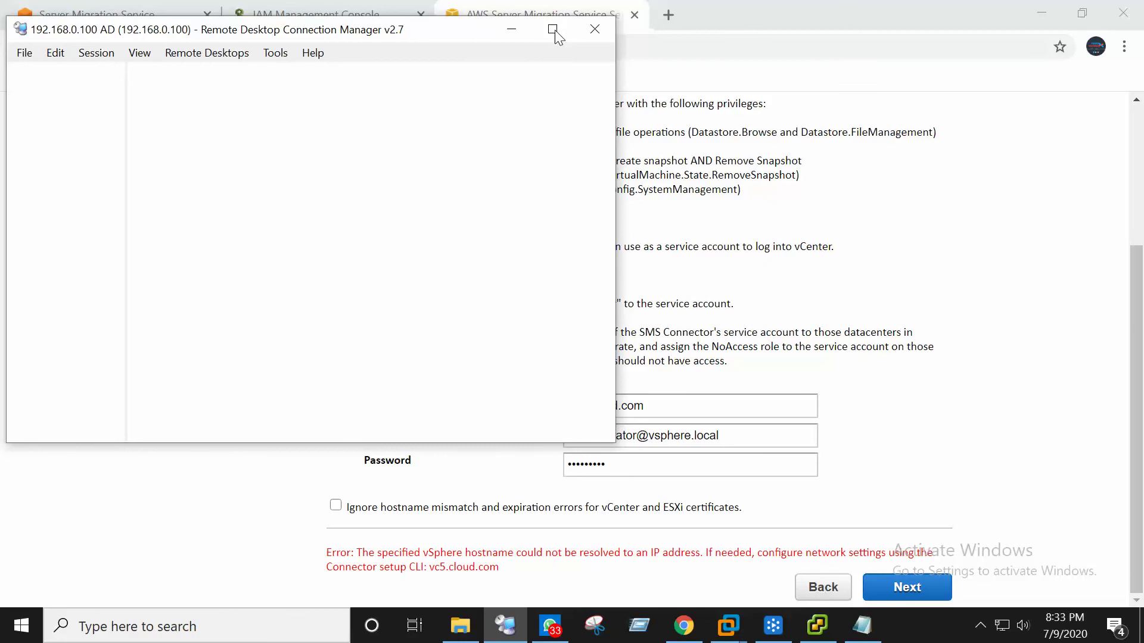
click(554, 33)
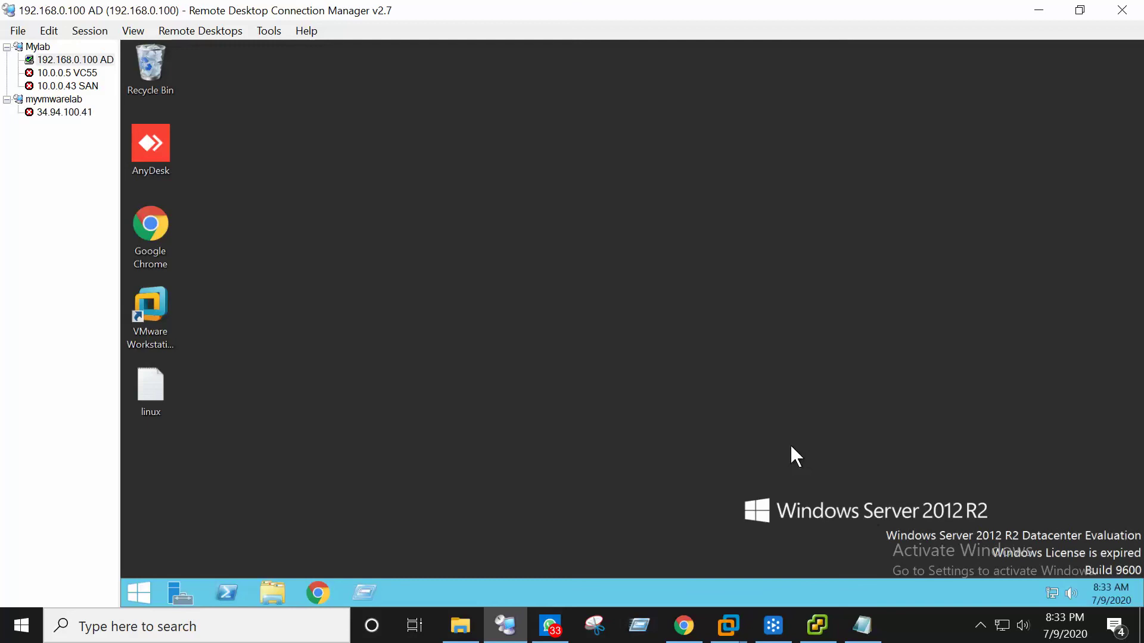
Run dnsmgmt.msc on the AD server and maximize DNS Manager.
click(365, 595)
text(dnsmgmt)
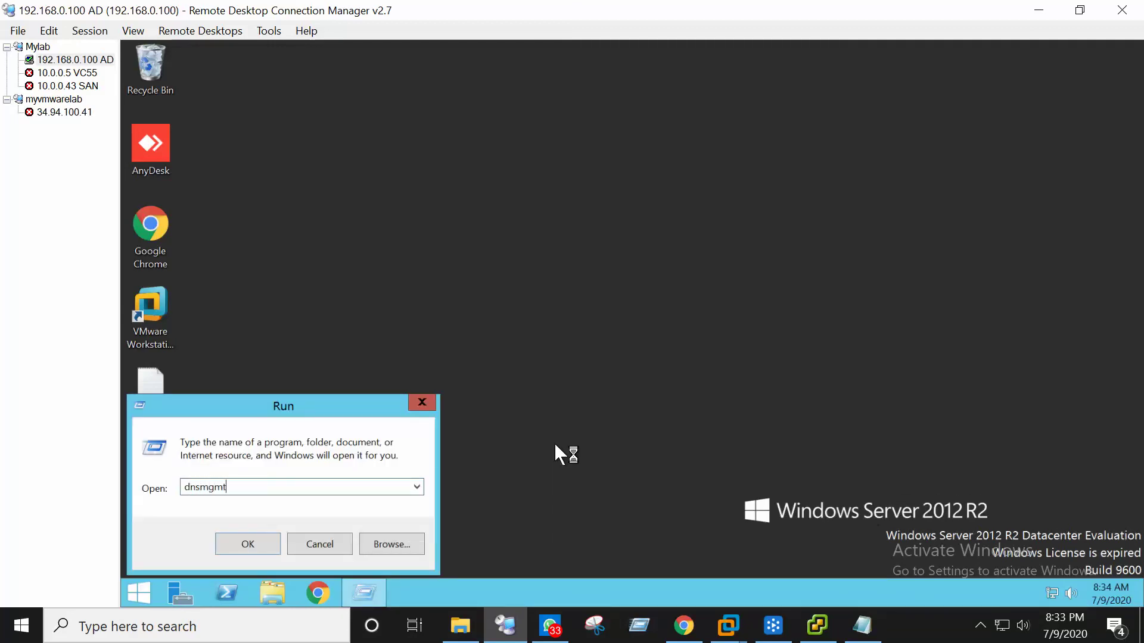
text(.msc)
key(Return)
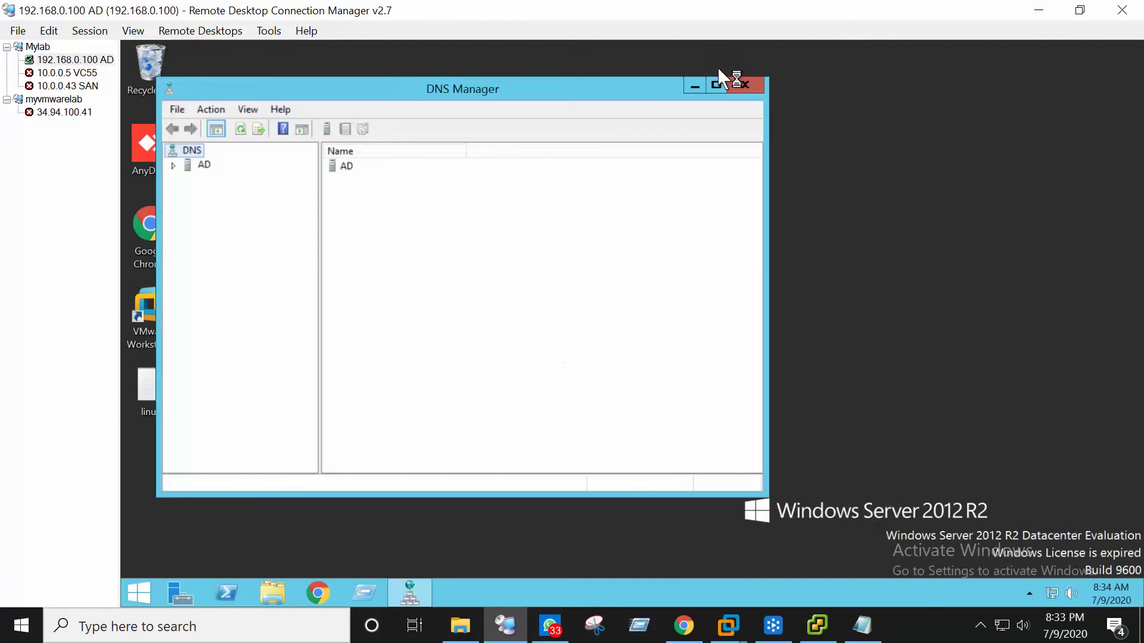
click(716, 85)
Examine the VC5 host record in the cloud.com forward lookup zone and the pointer records in the 0.168.192 reverse lookup zone.
click(133, 122)
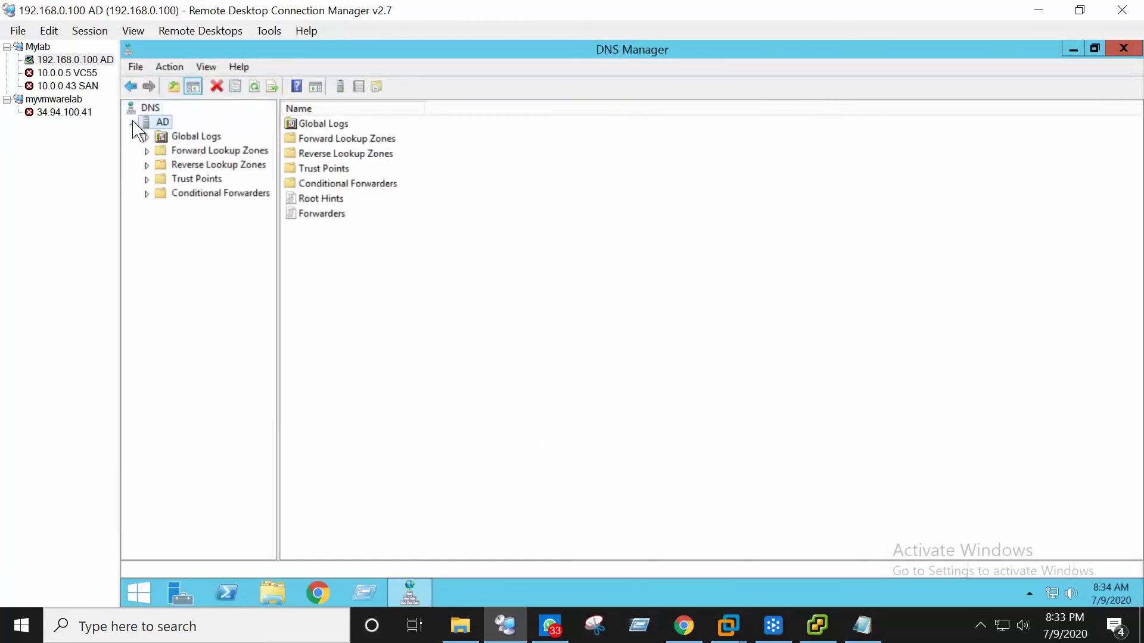
click(173, 151)
click(148, 151)
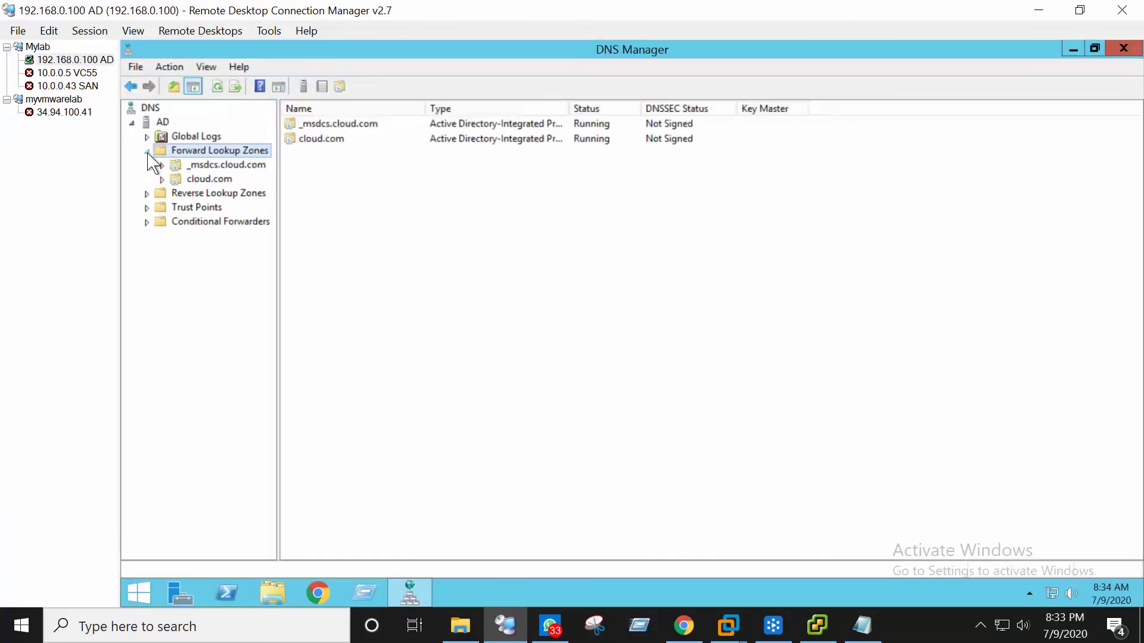
click(210, 180)
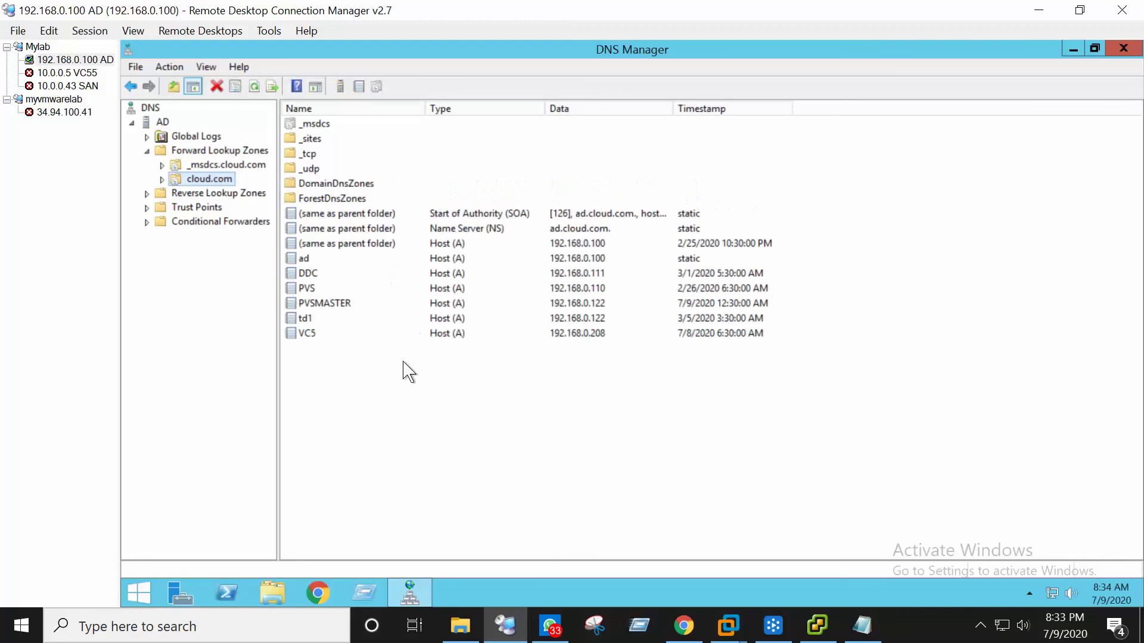
click(315, 332)
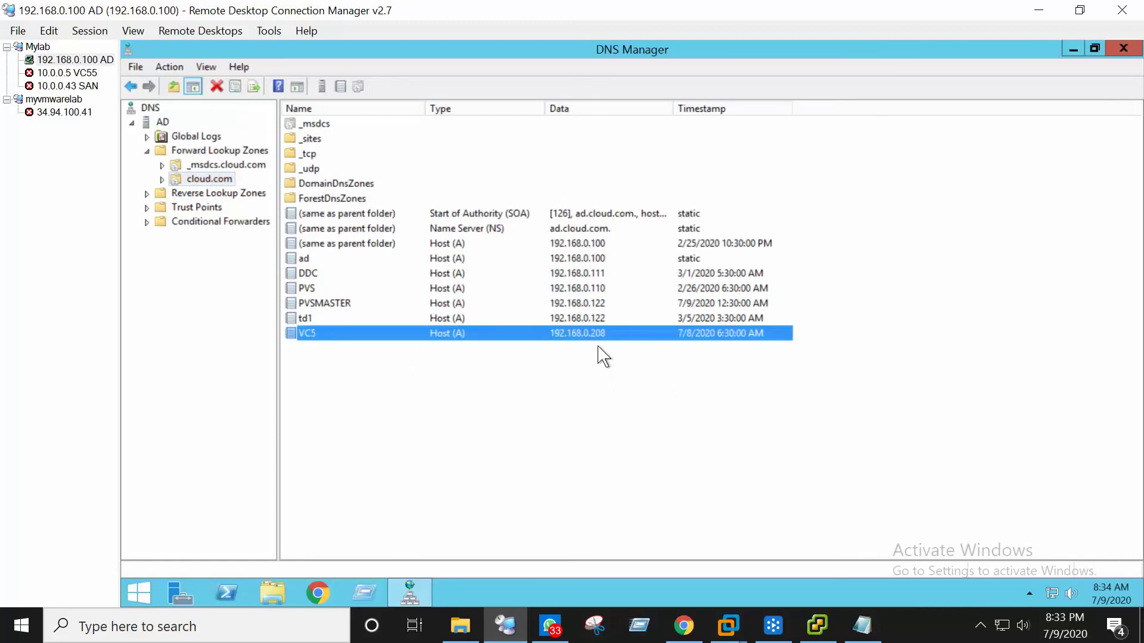
click(147, 195)
click(226, 208)
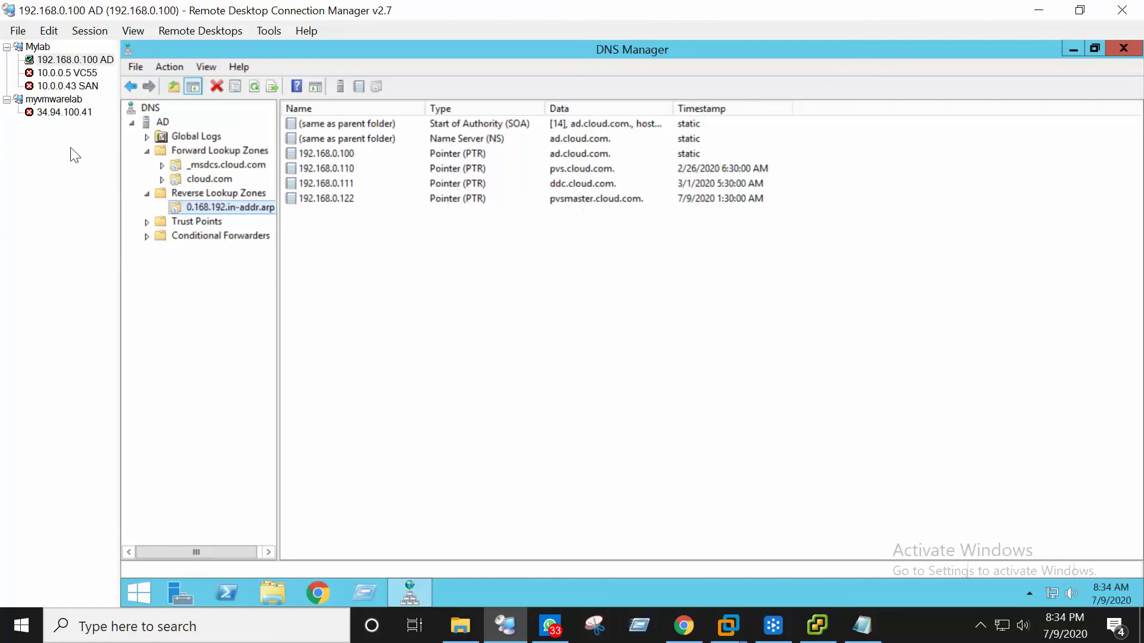
Enable updating the associated pointer (PTR) record for the VC5 host in the cloud.com zone and apply the change.
click(209, 179)
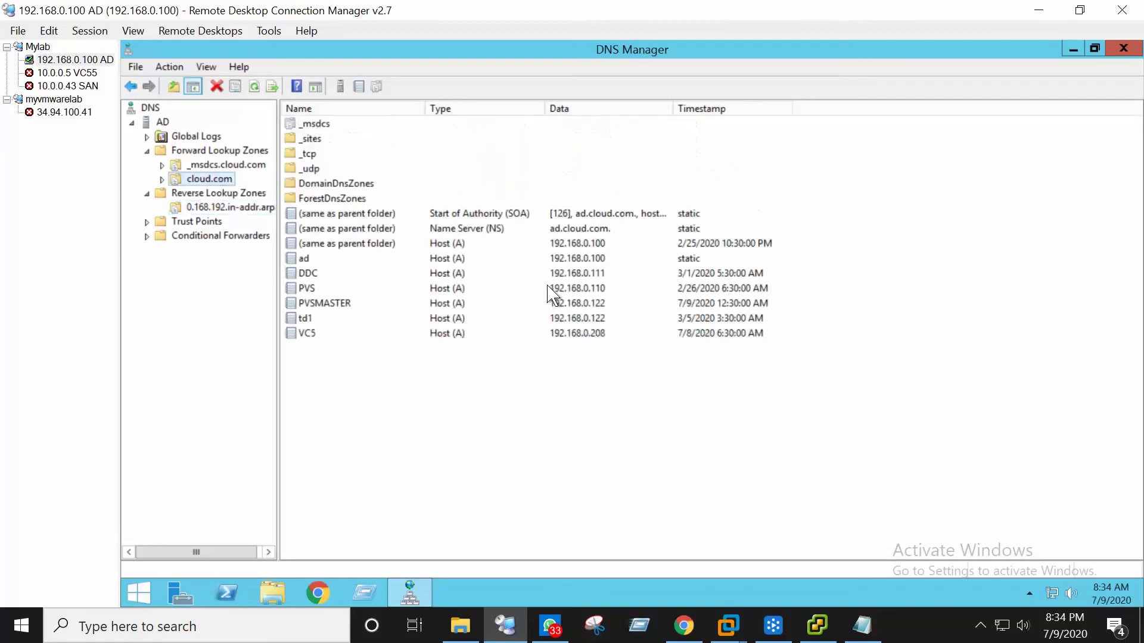
double_click(384, 335)
click(525, 310)
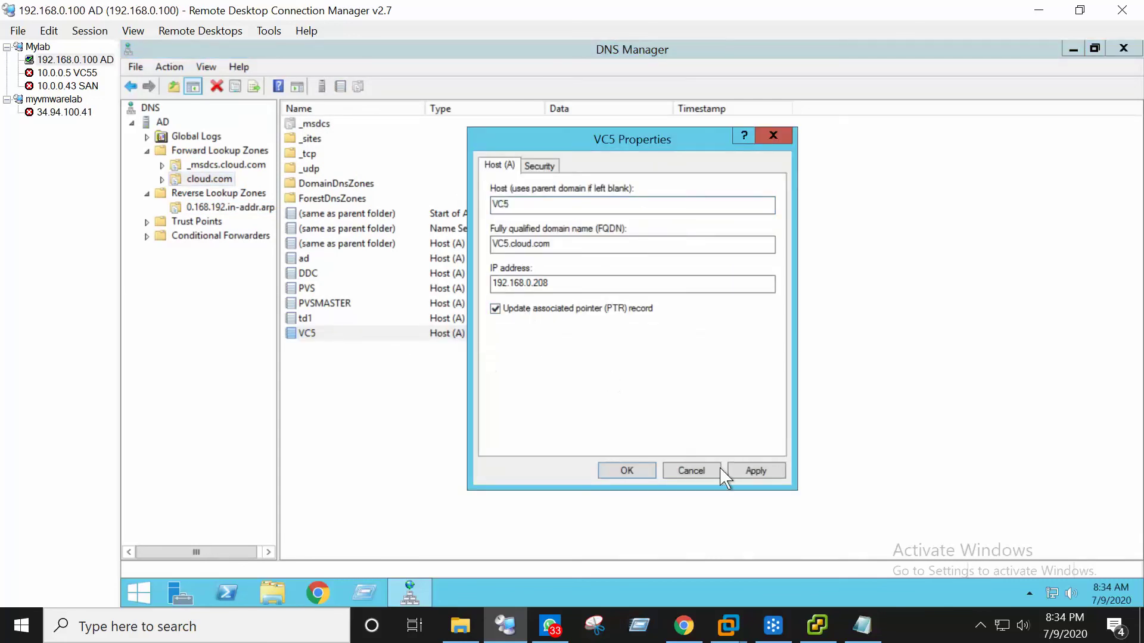
click(762, 472)
click(642, 474)
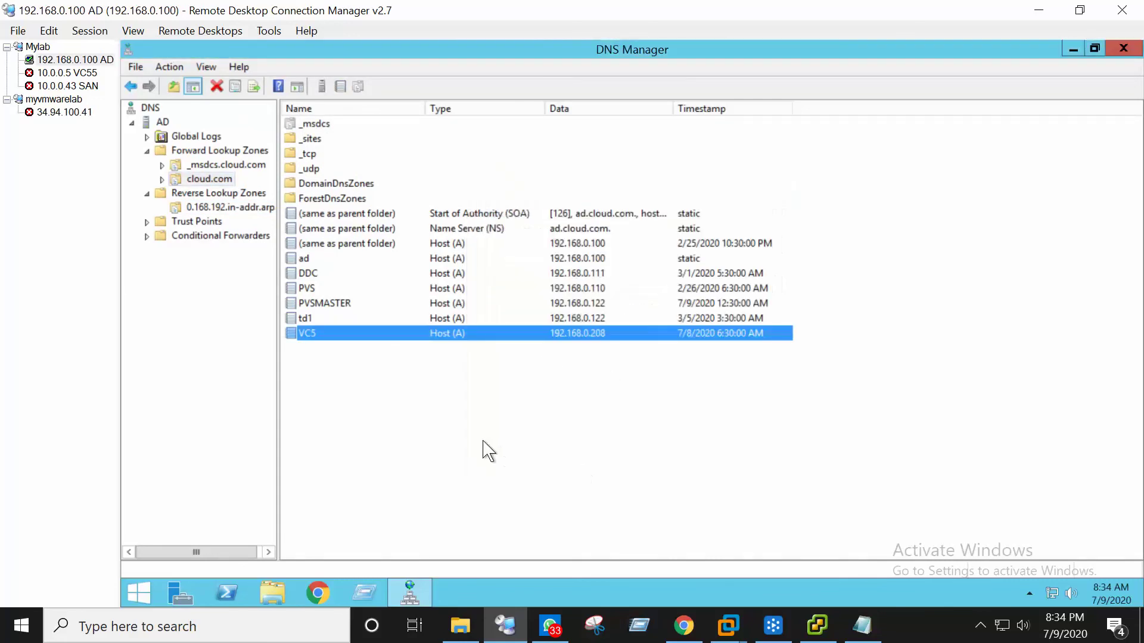
Switch to the connector setup in Chrome and resubmit the vCenter service account details.
click(679, 628)
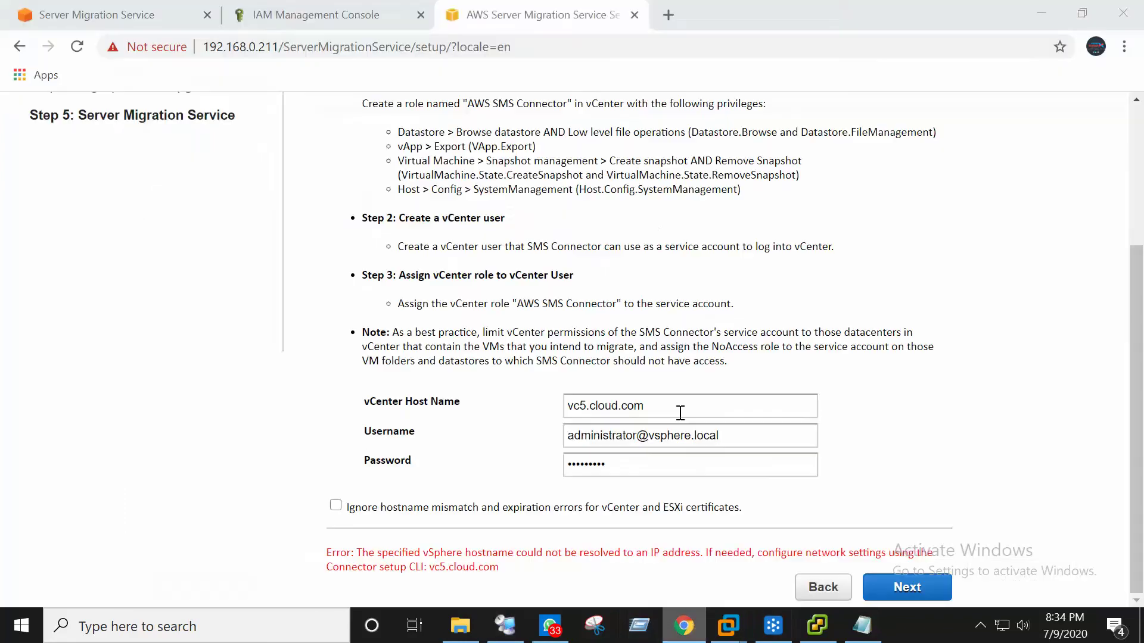
click(908, 589)
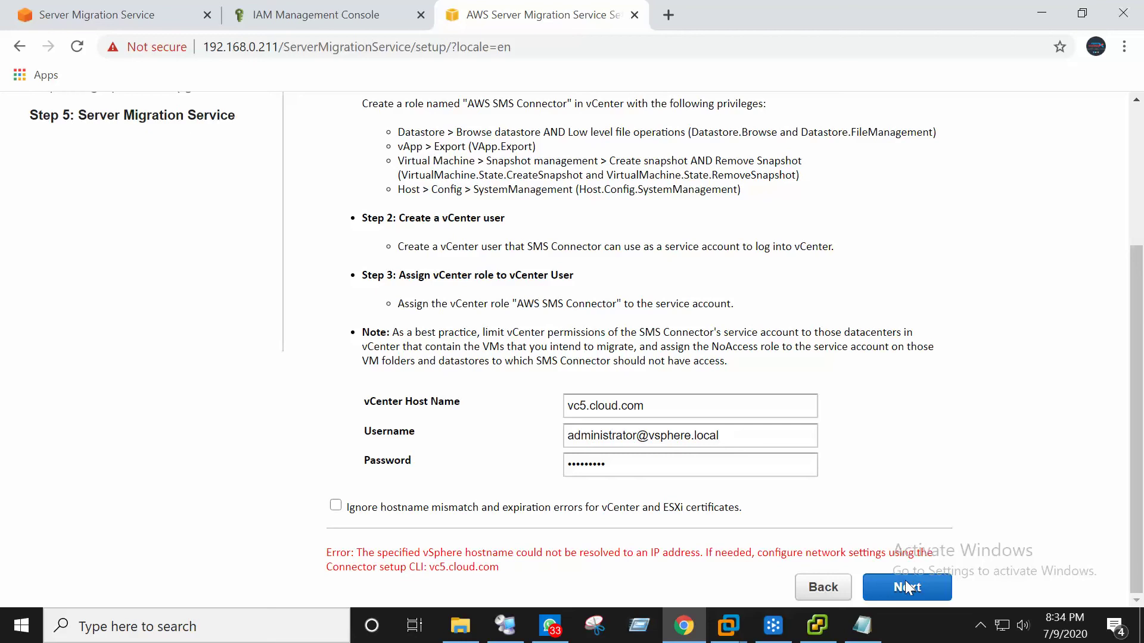
Try submitting the service account with the vCenter host name shortened to vc5.
click(676, 405)
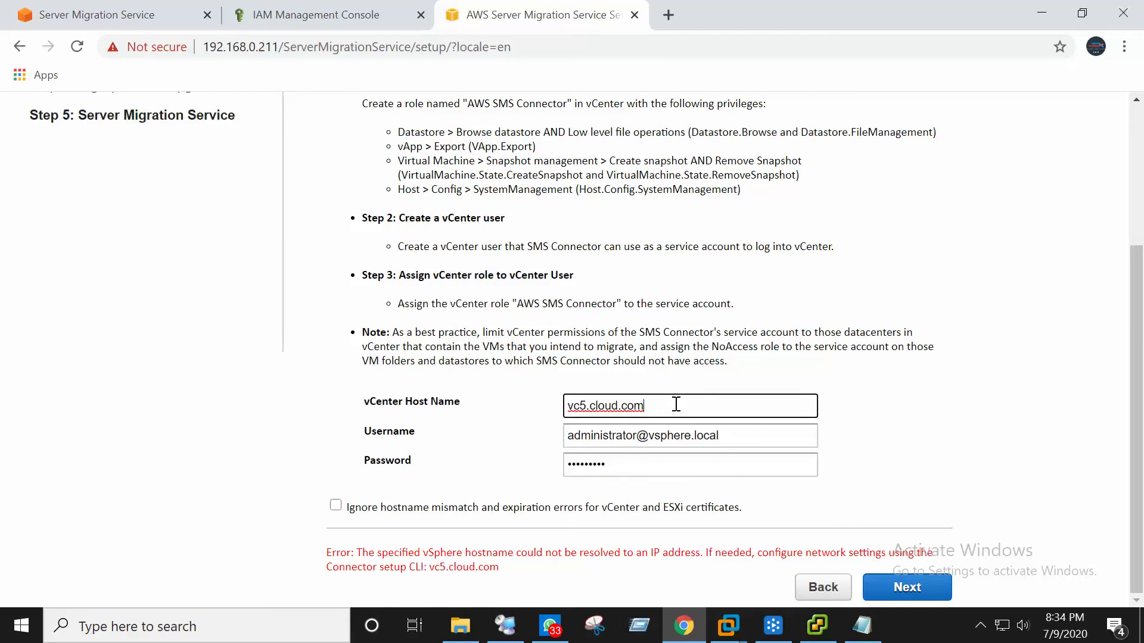
drag(645, 406, 584, 411)
key(BackSpace)
click(894, 585)
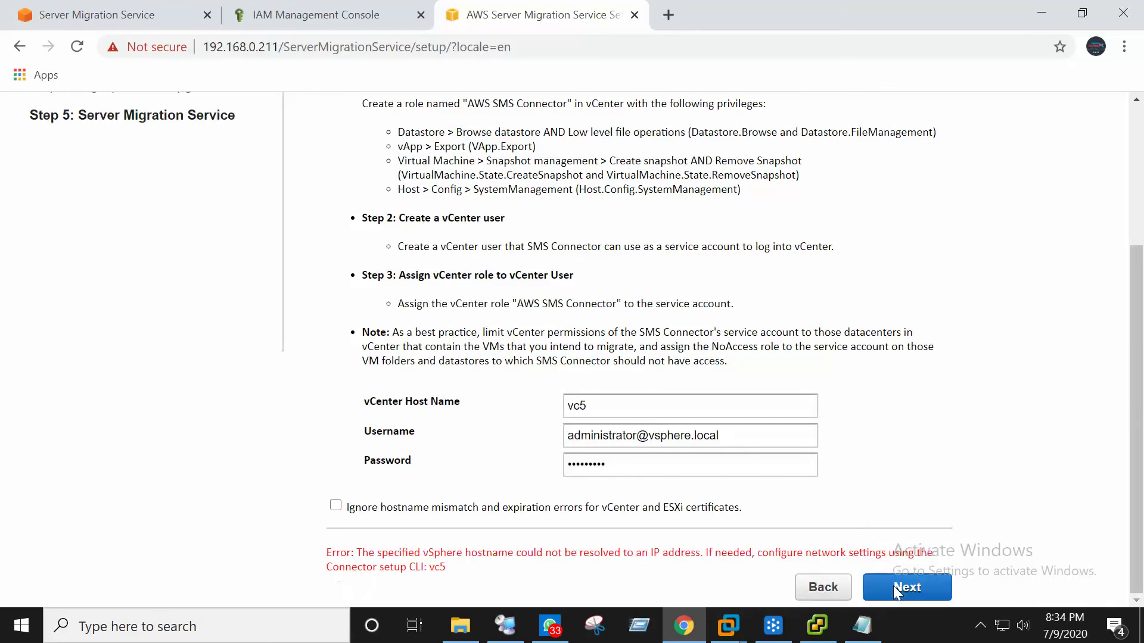
Restore the vCenter host name to vc5.cloud.com and resubmit the service account.
double_click(584, 407)
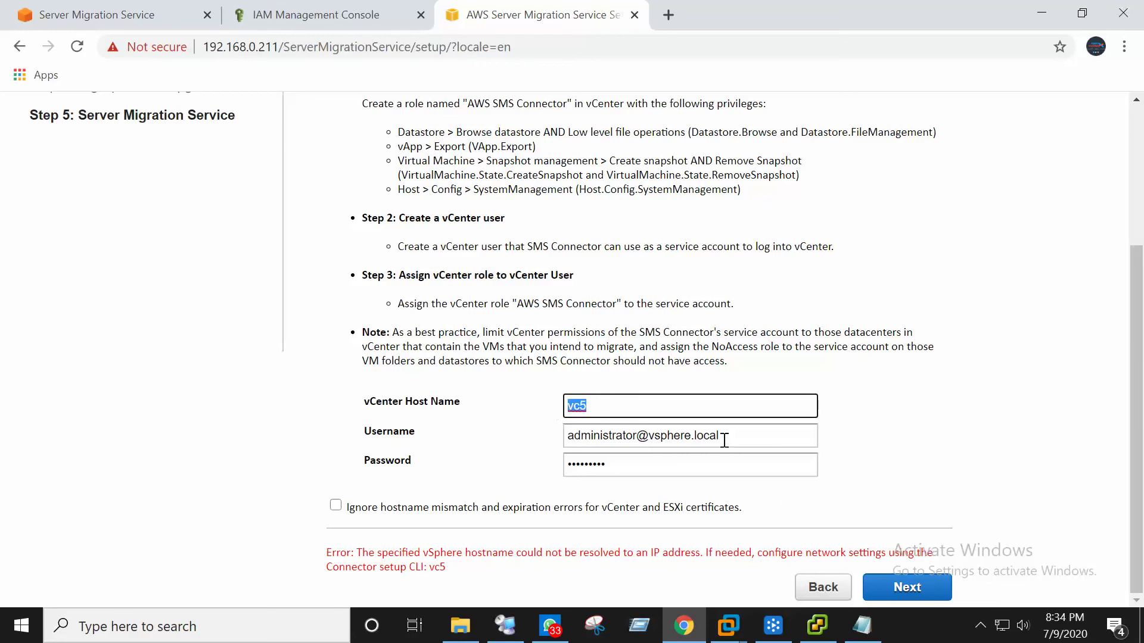
click(616, 405)
text(@)
key(BackSpace)
text(.cloud.com)
click(917, 587)
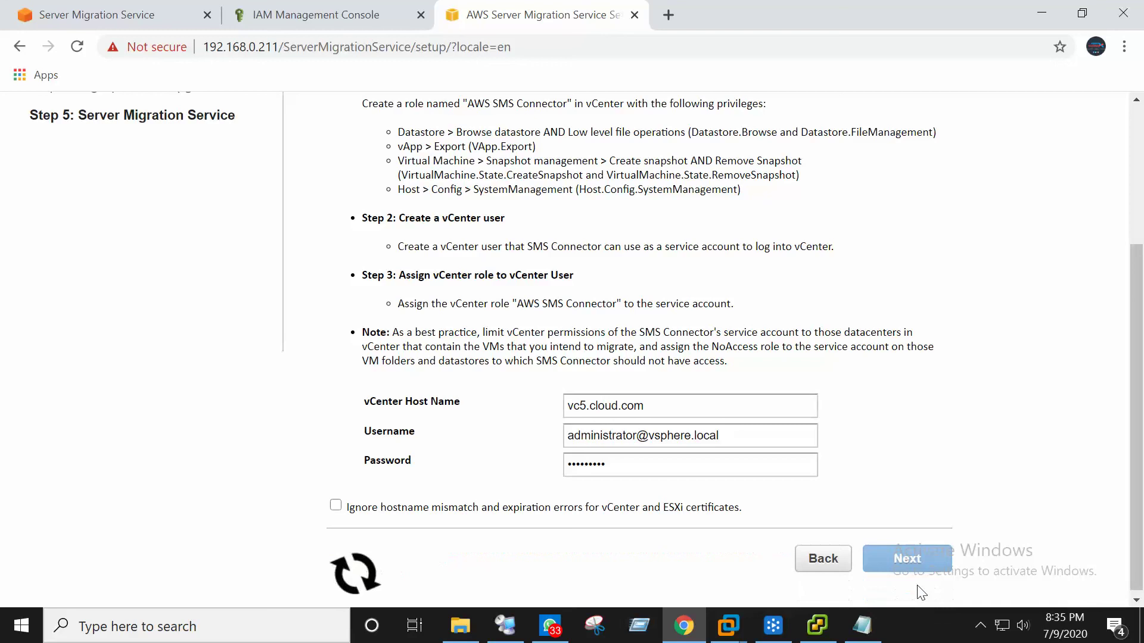
click(894, 579)
click(893, 580)
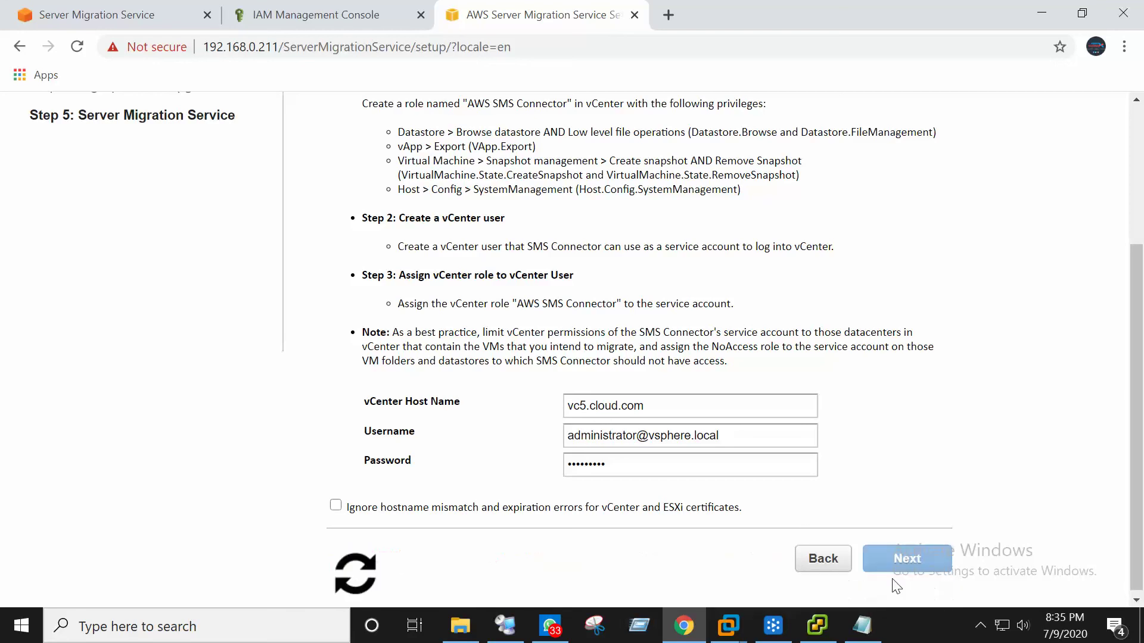
click(893, 580)
Remove the domain suffix from the vCenter username, leaving administrator, and resubmit the service account.
drag(724, 436, 638, 436)
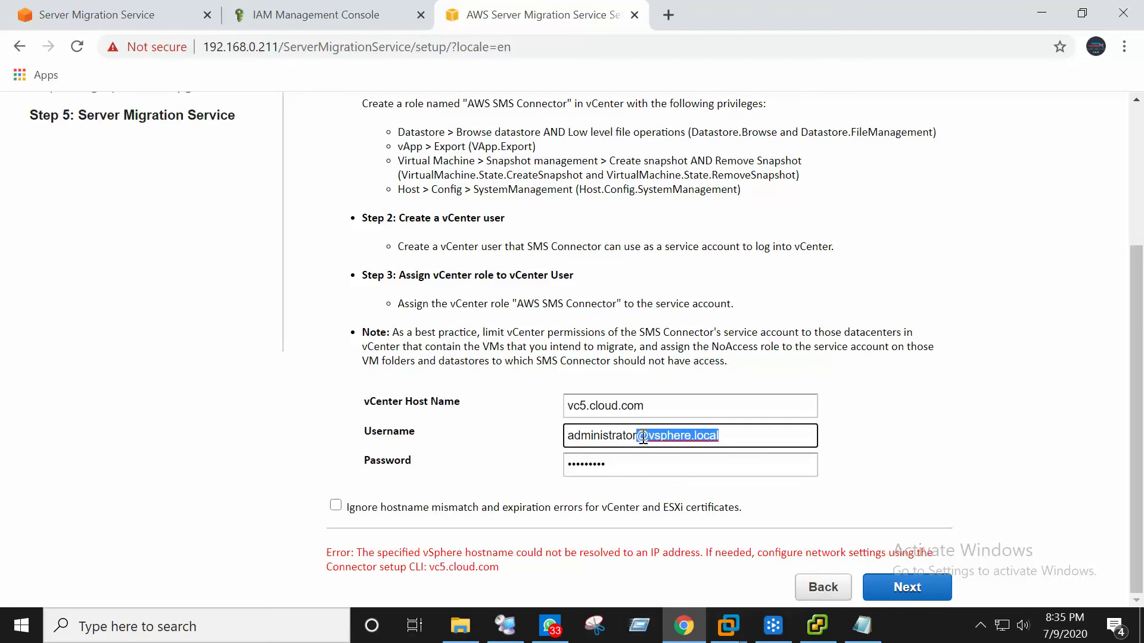
key(BackSpace)
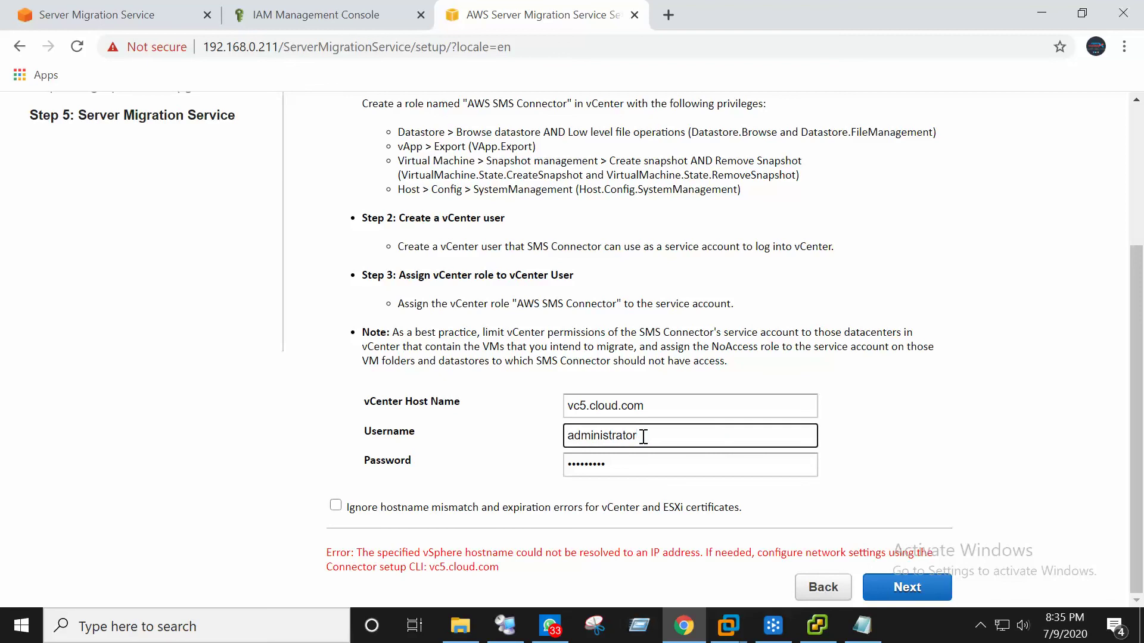
click(889, 585)
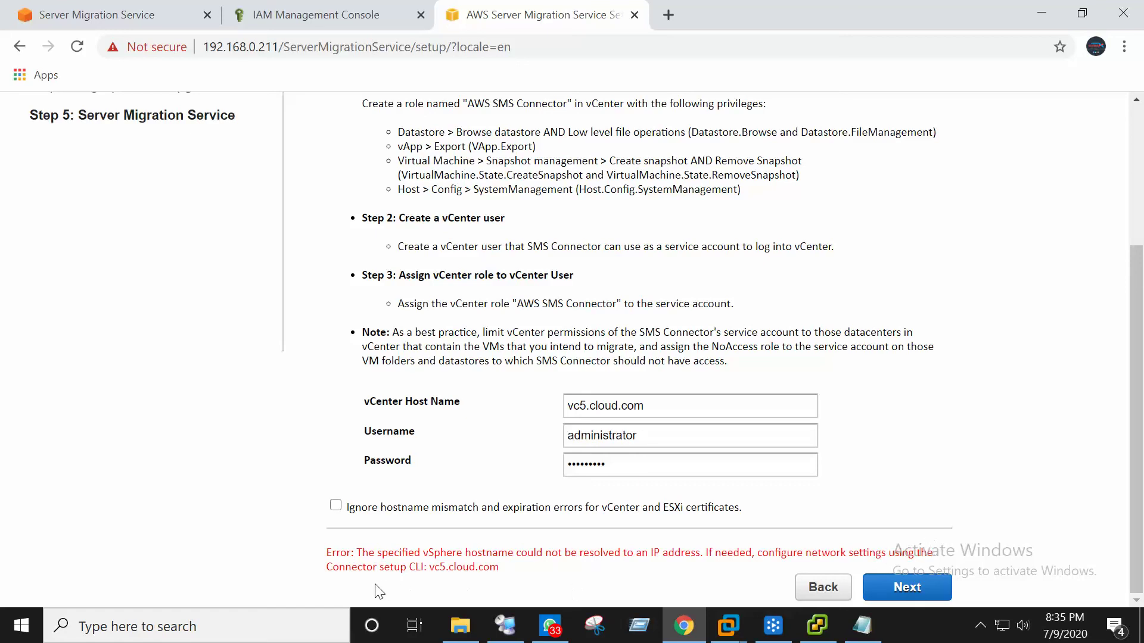
Select the option to ignore hostname mismatch and expiration errors for vCenter and ESXi certificates, and resubmit.
triple_click(502, 571)
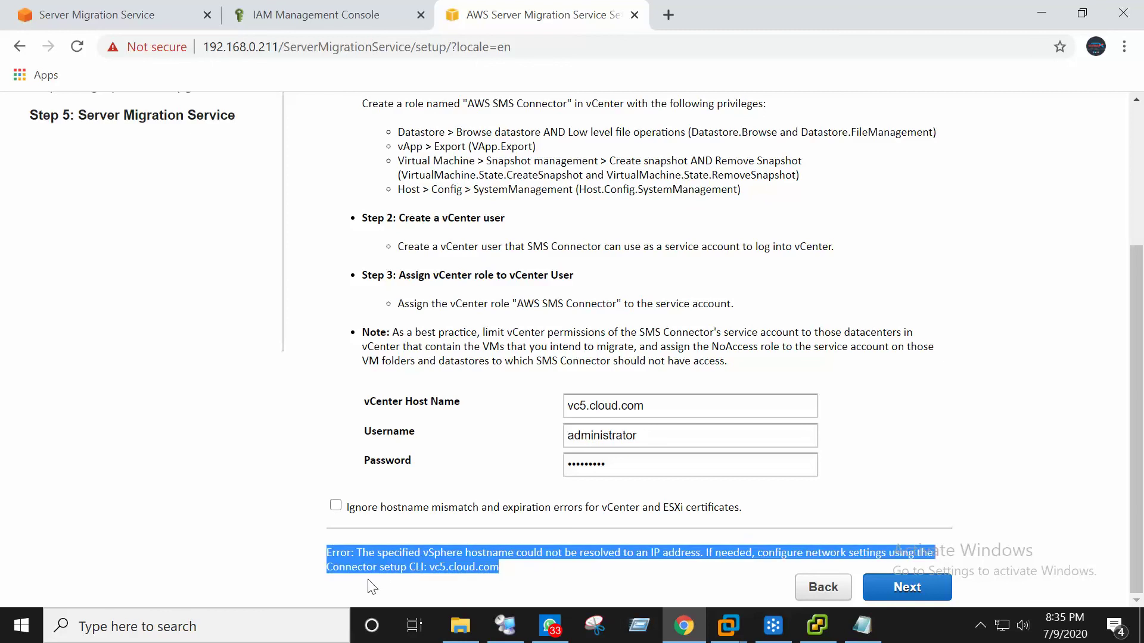
click(940, 451)
click(335, 506)
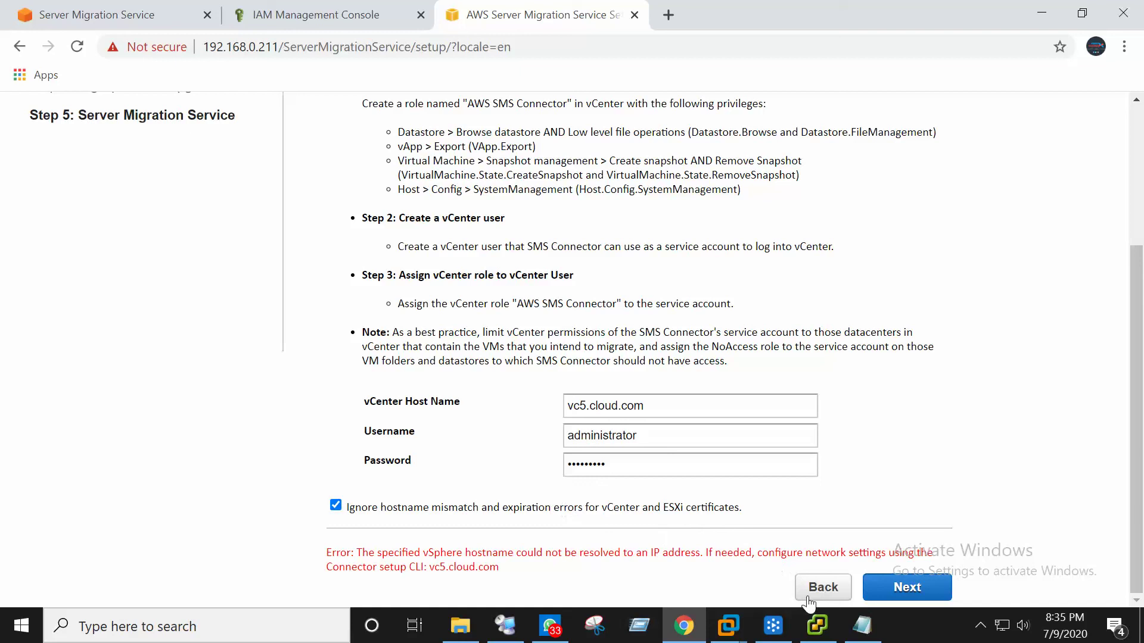
click(870, 591)
Add the cloud.com domain to the administrator username, resubmit the service account, and highlight the resulting message.
click(674, 434)
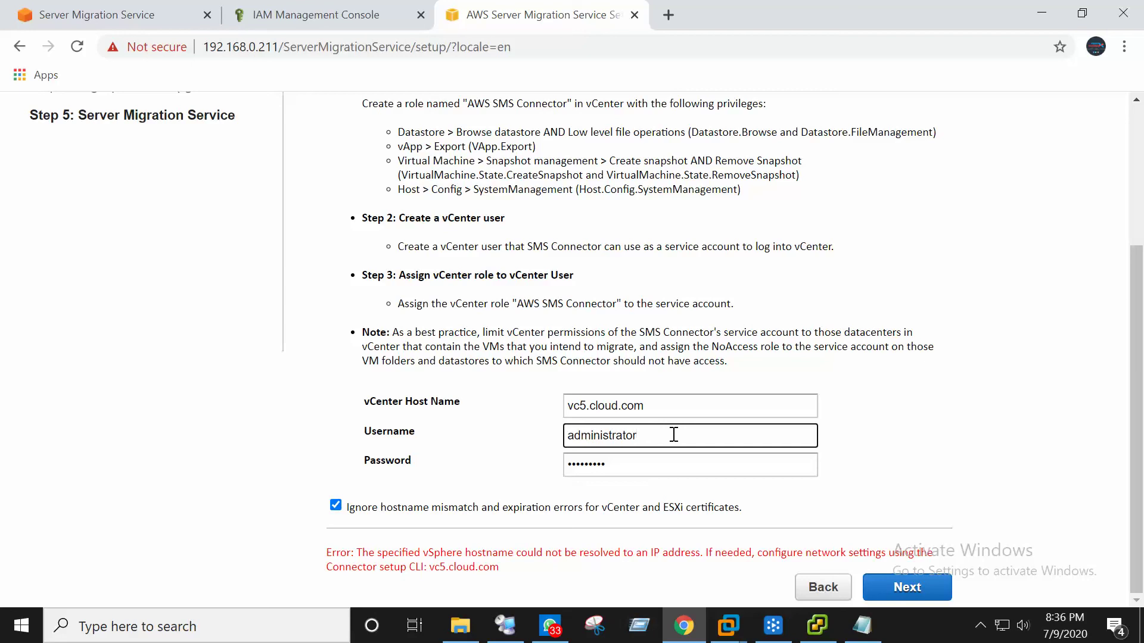
text(@cloud.com)
click(902, 586)
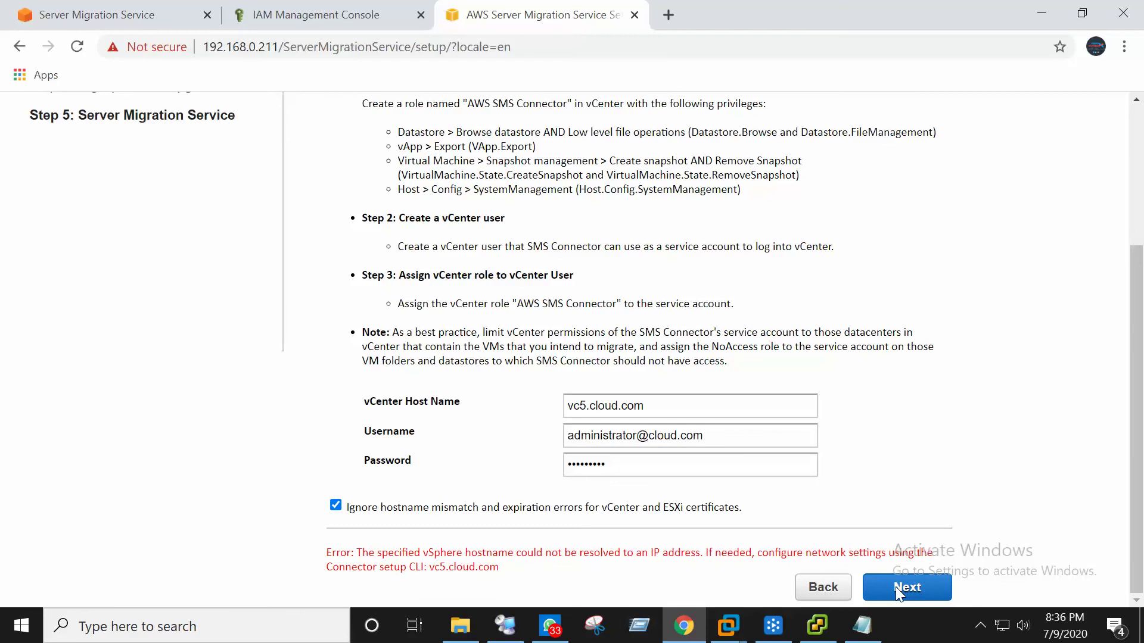
click(610, 405)
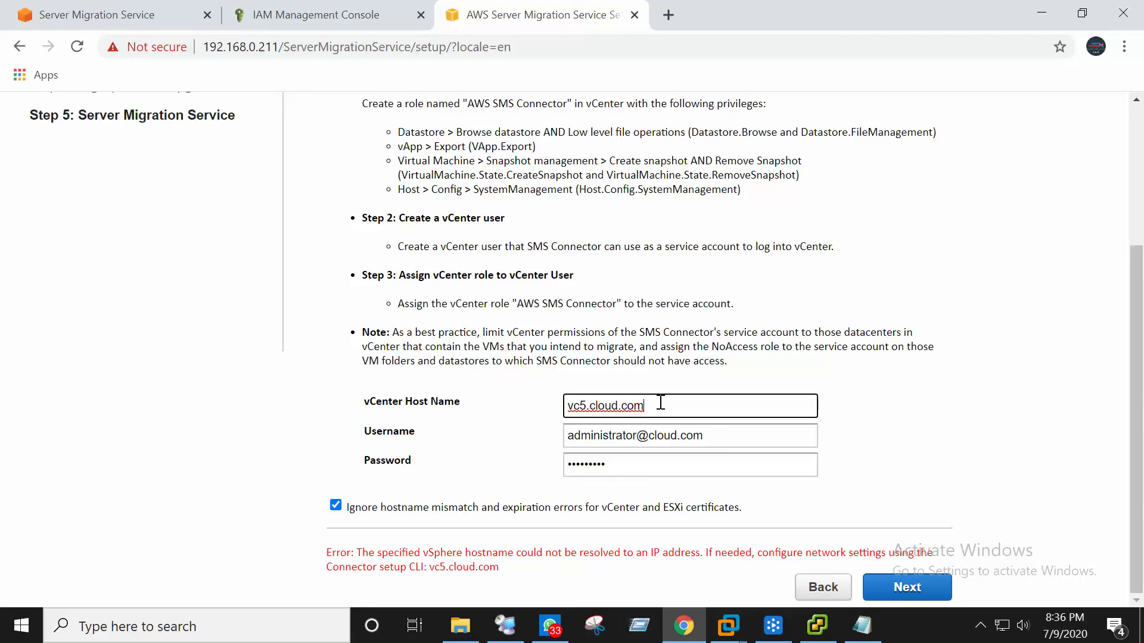
drag(500, 572, 325, 580)
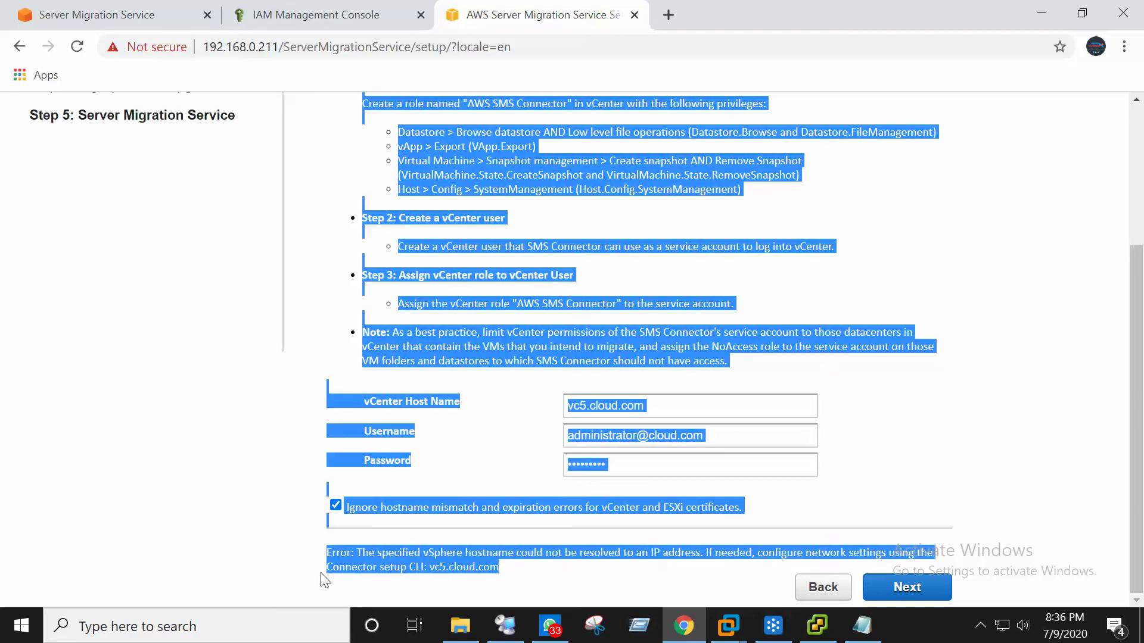
click(545, 587)
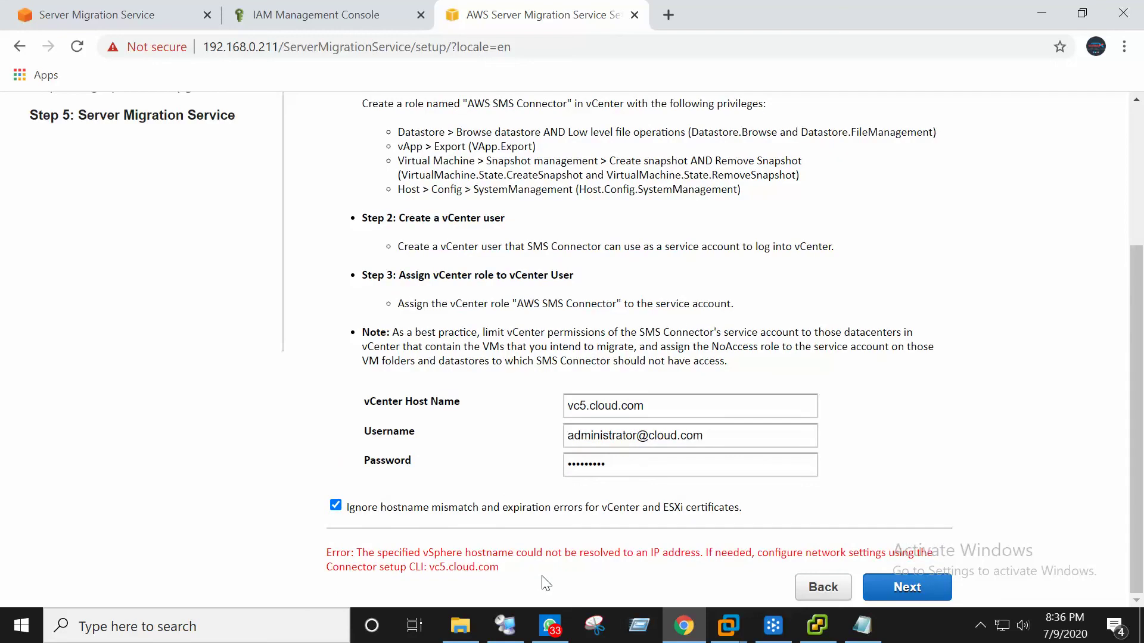
click(673, 408)
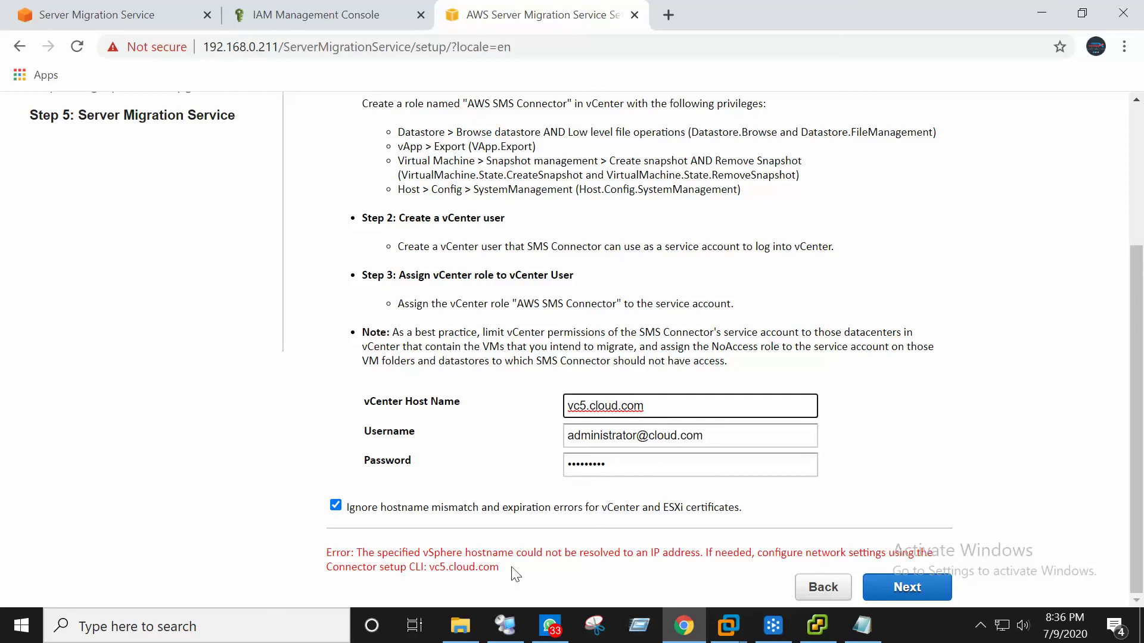
drag(499, 567, 335, 567)
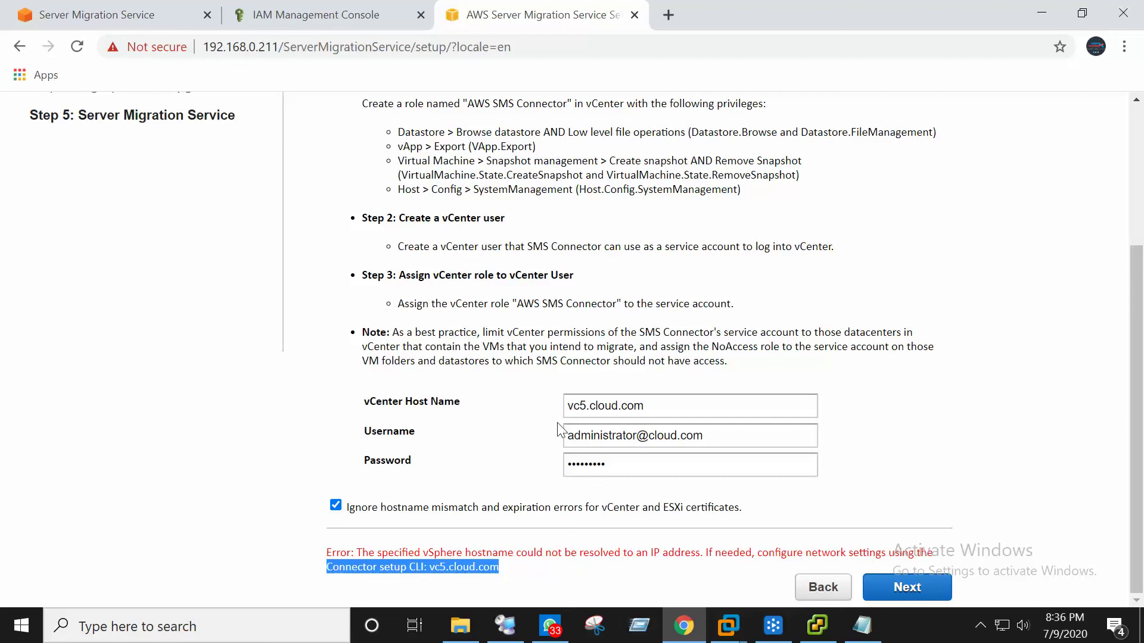
triple_click(679, 409)
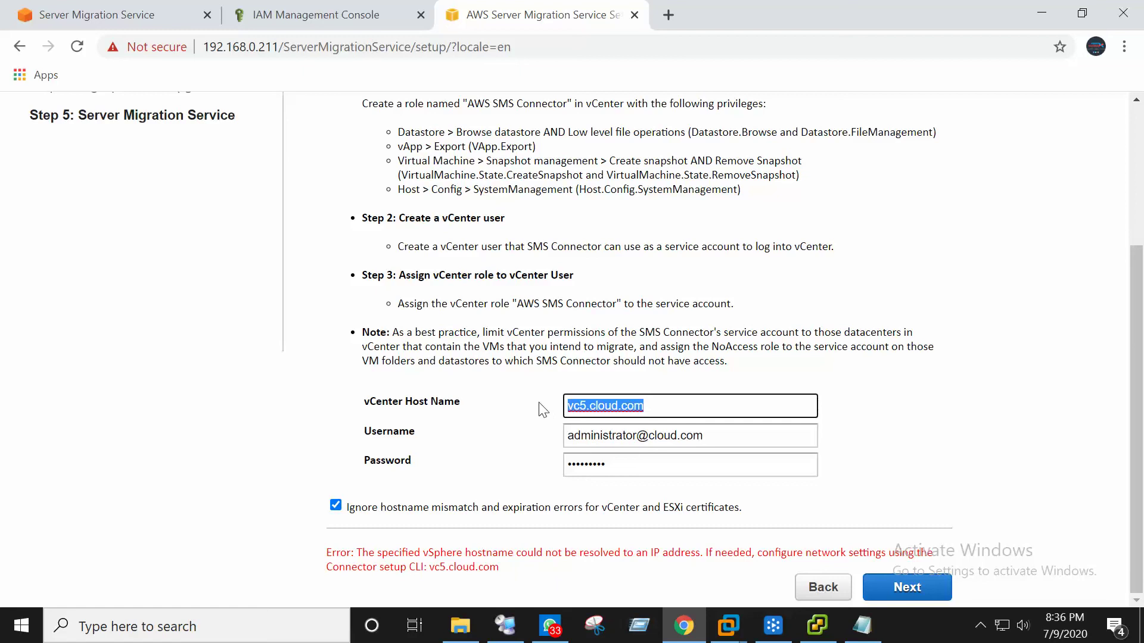
click(821, 485)
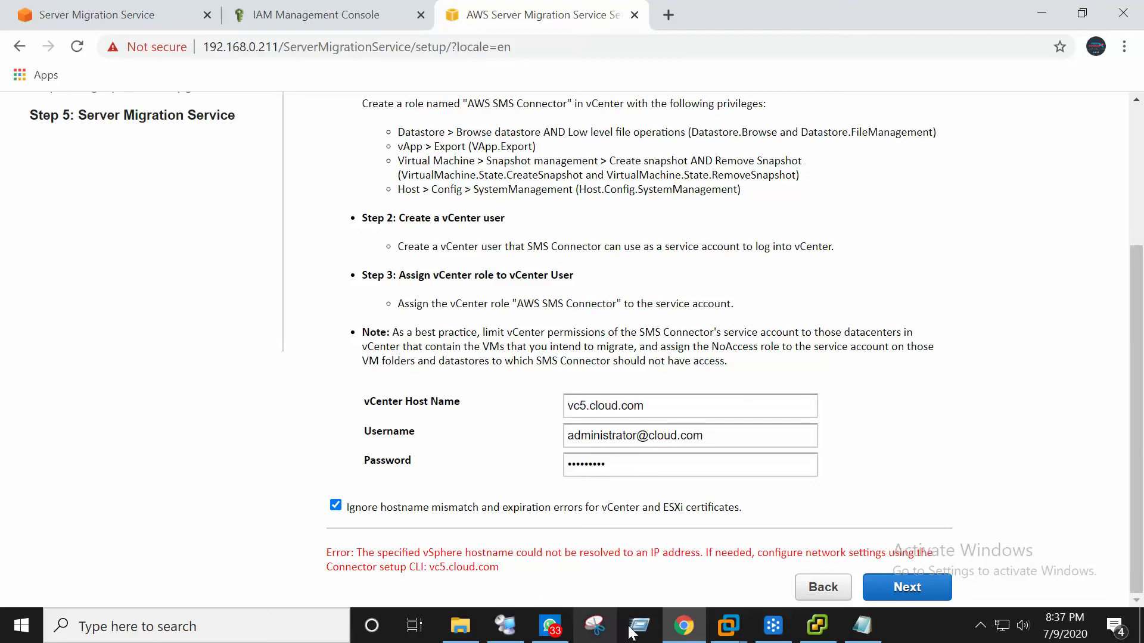
Look up the VC5 record in DNS Manager, resubmit the service account with vCenter host name 192.168.0.208, and trust the certificate.
key(alt+Tab)
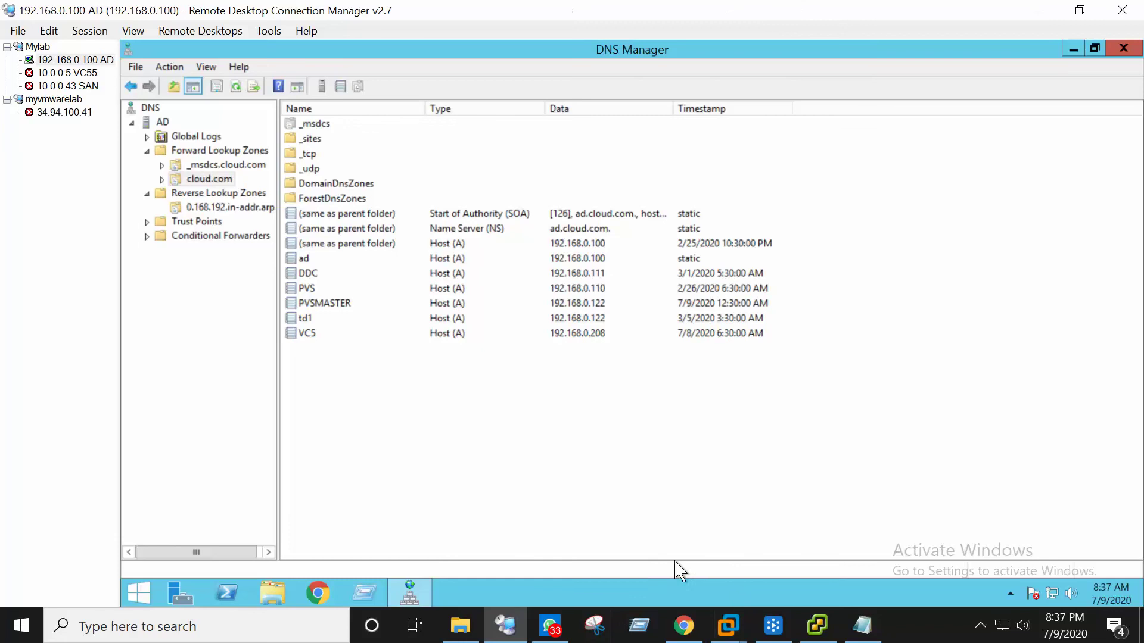
click(684, 627)
click(980, 627)
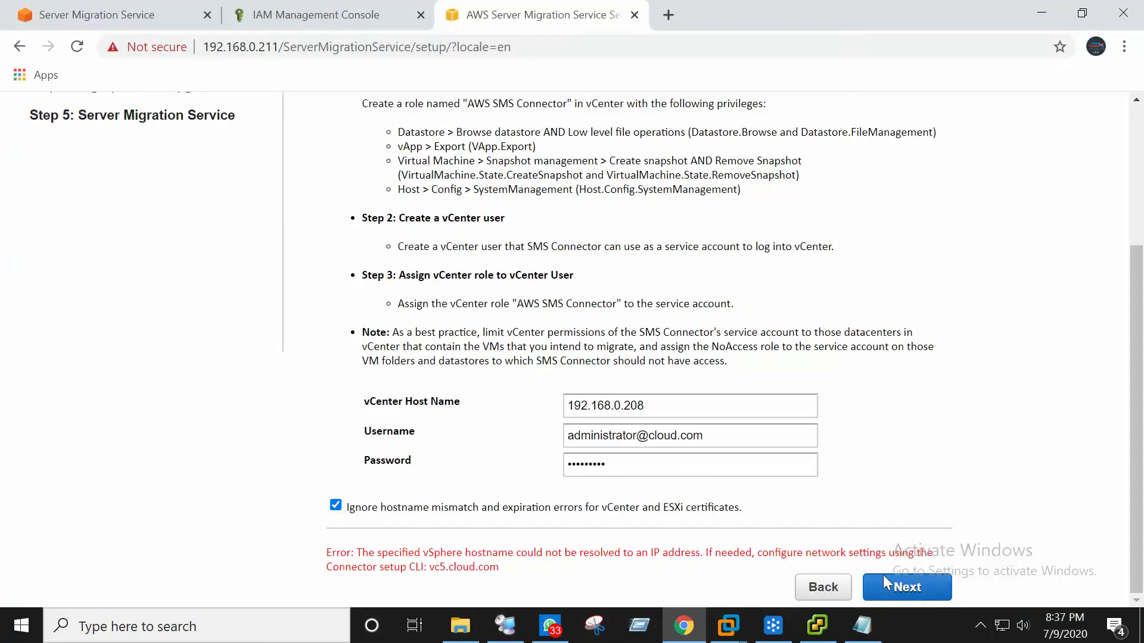
click(926, 587)
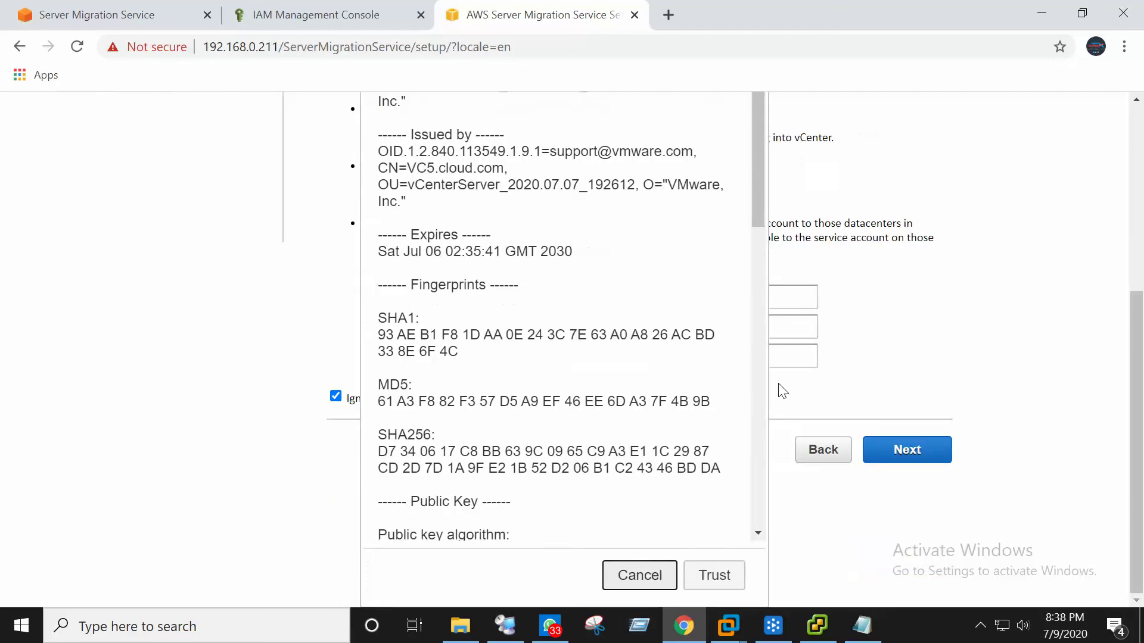
click(711, 580)
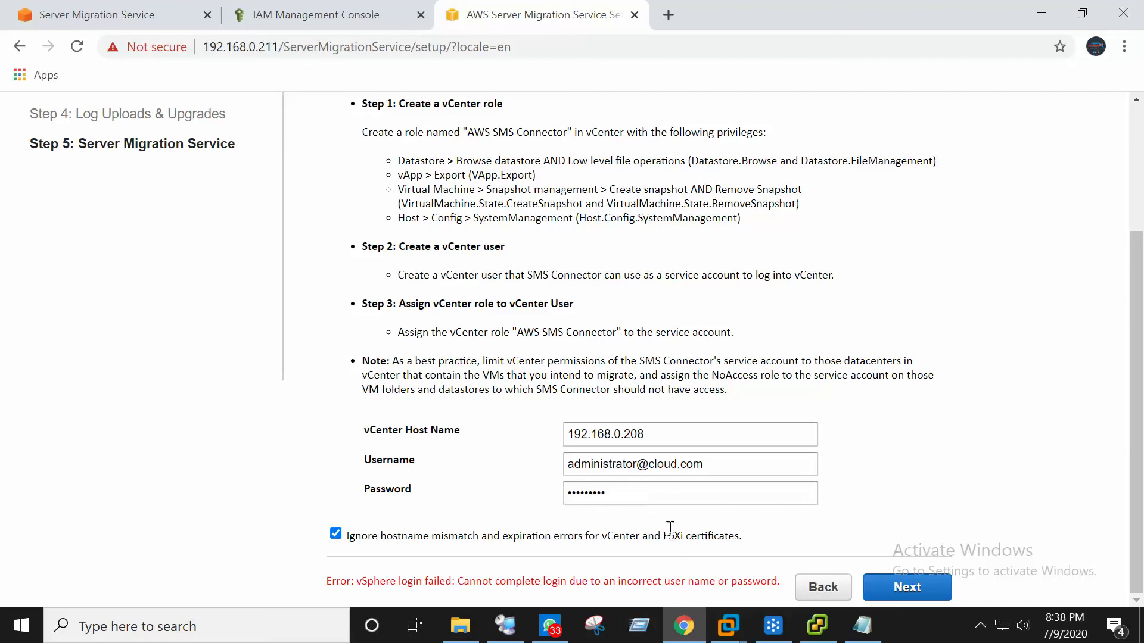
click(345, 536)
drag(704, 464, 653, 477)
key(BackSpace)
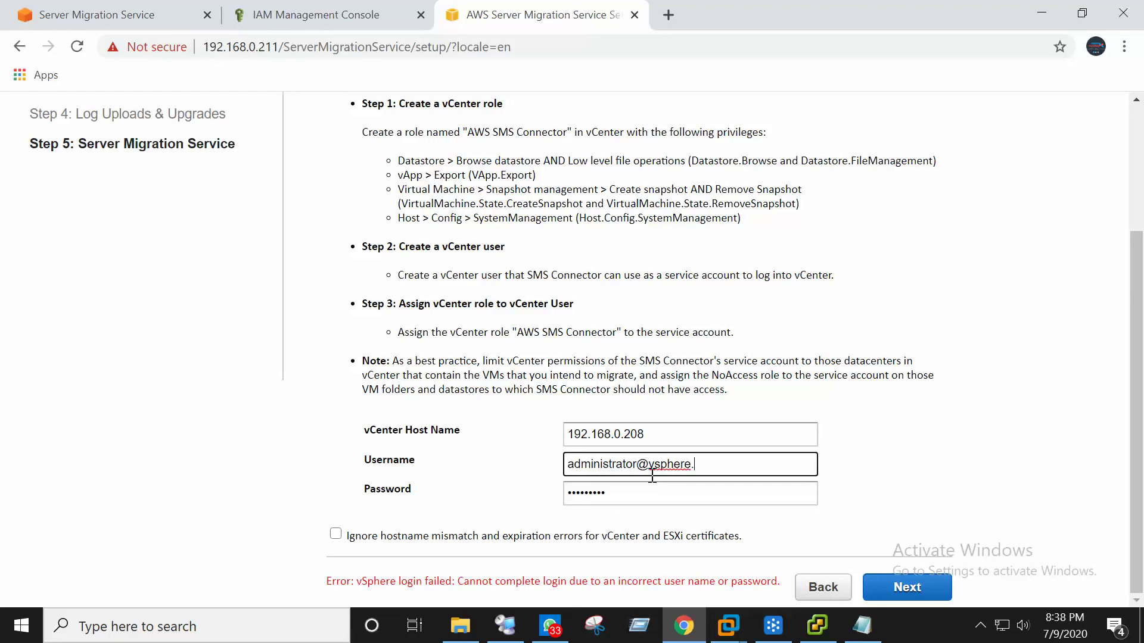
click(924, 590)
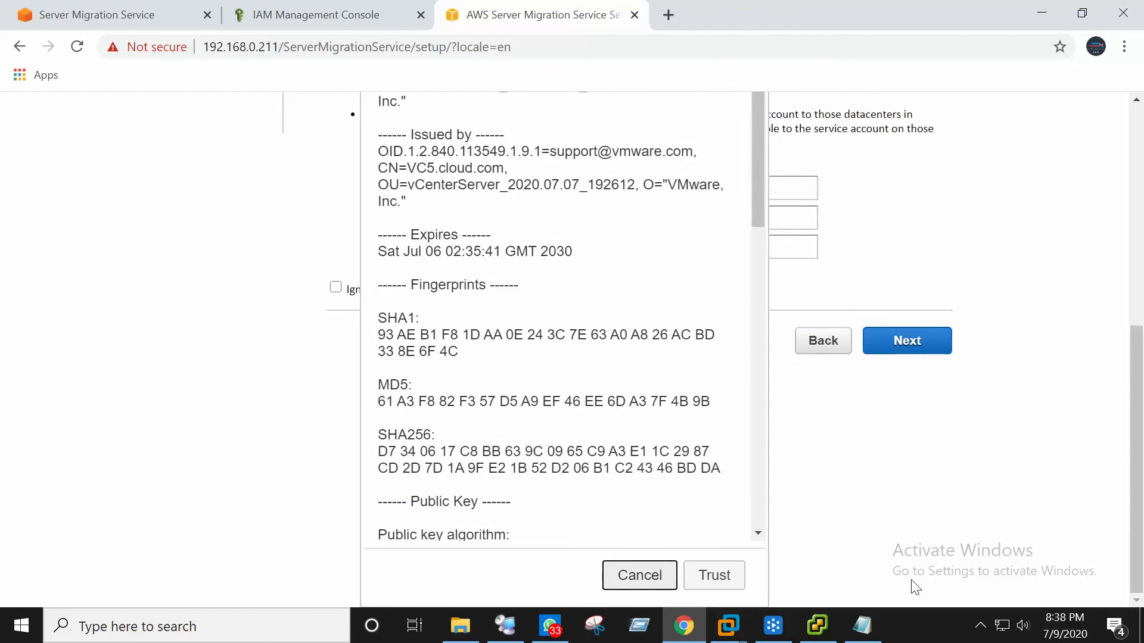
click(714, 576)
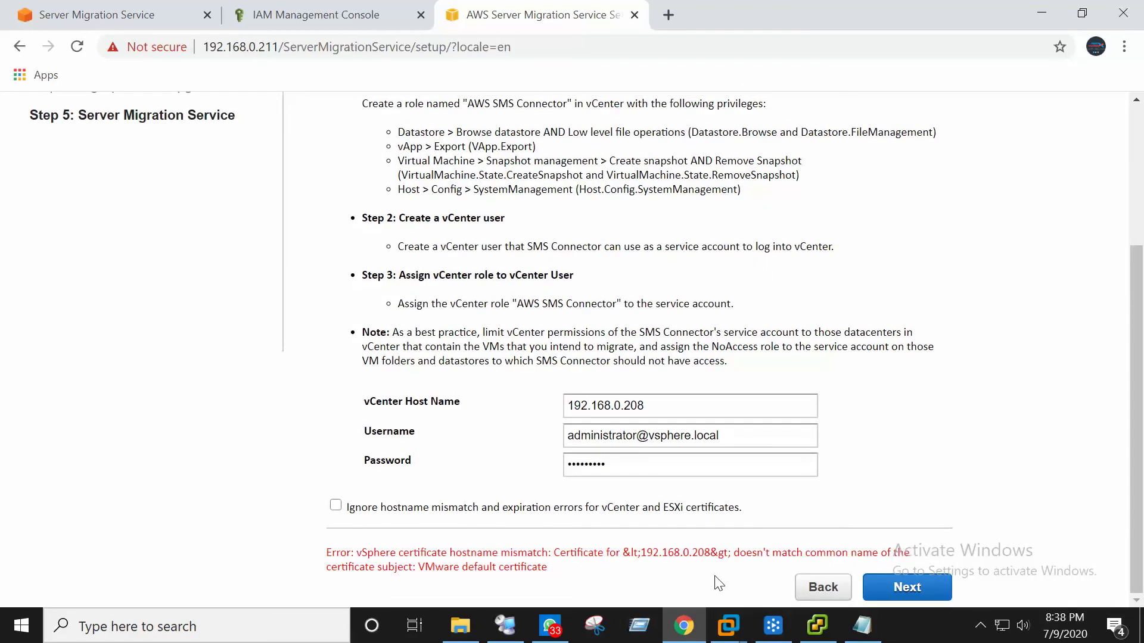
Ignore hostname mismatch and expiration errors for certificates, resubmit and trust the vCenter certificate, and open the connector dashboard.
click(387, 511)
click(895, 579)
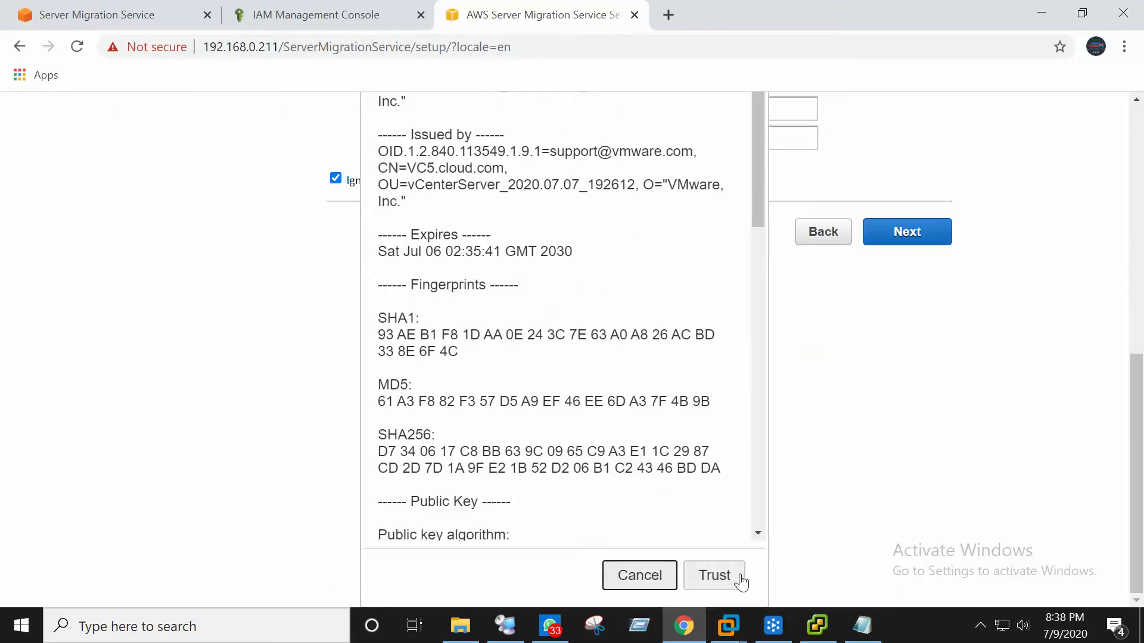
click(740, 580)
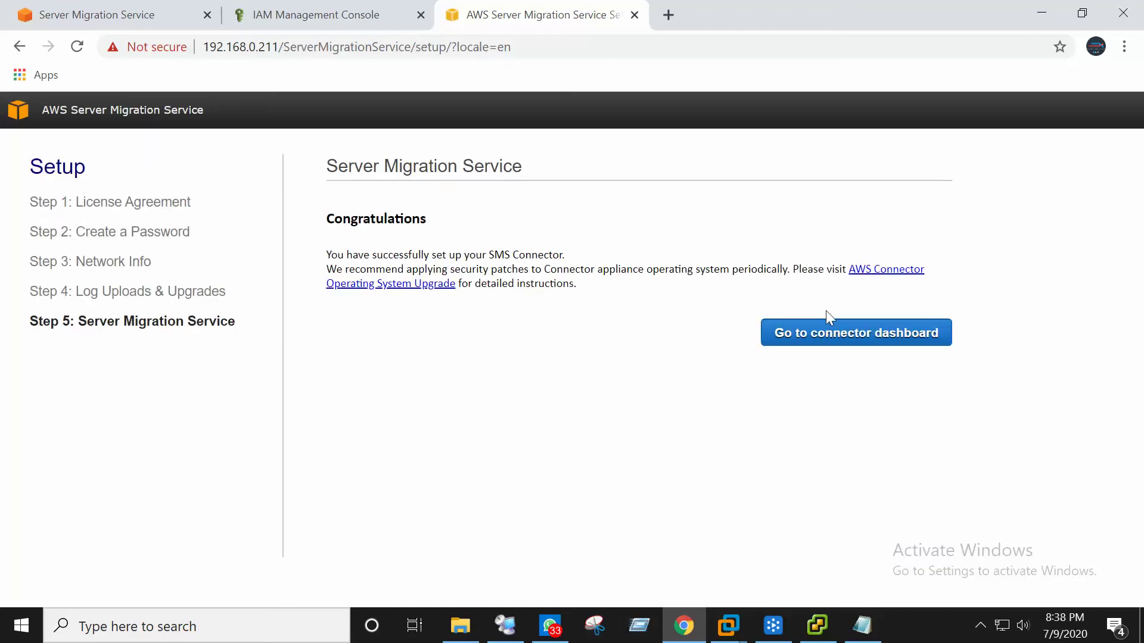
click(845, 338)
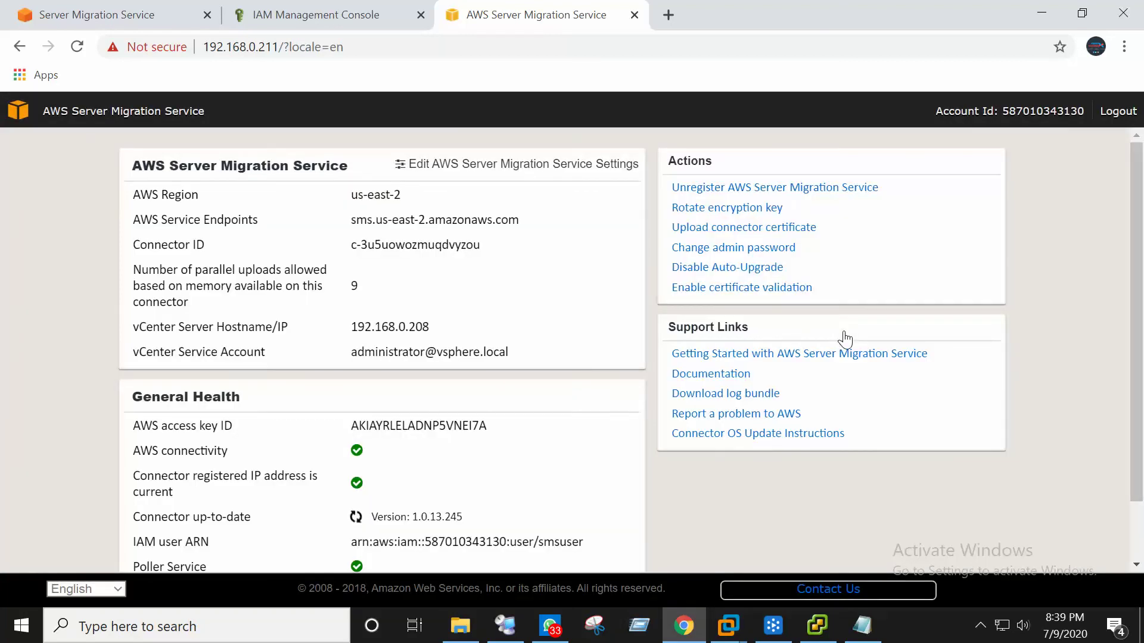
scroll(454, 246, down, 1)
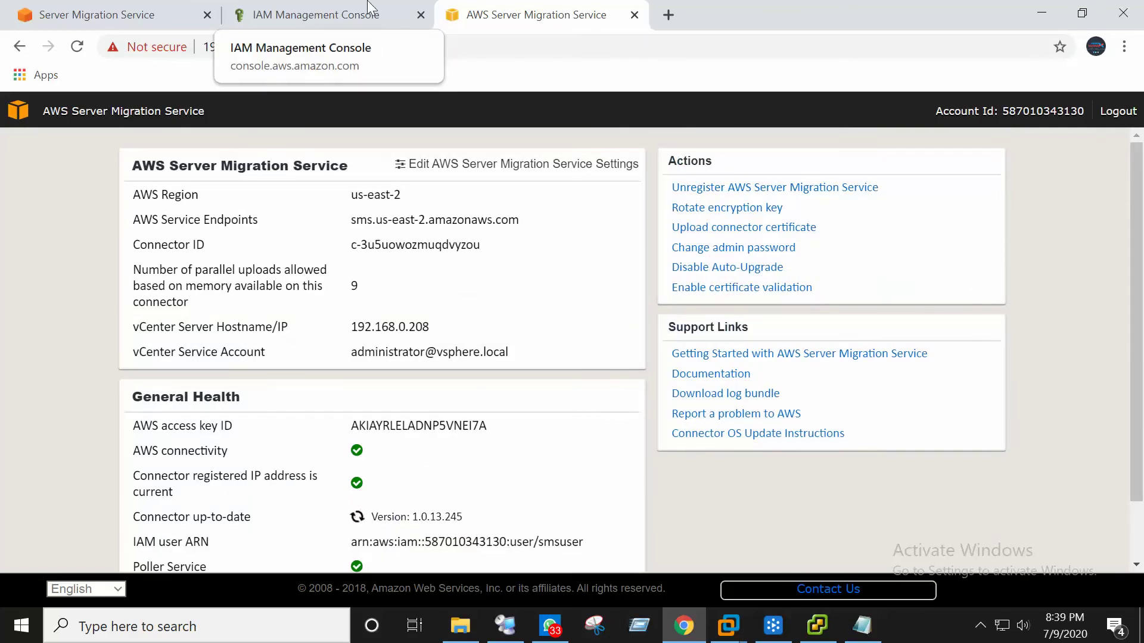
Check the Connectors, Servers, Applications and Dashboard pages of the Server Migration Service console for the registered connector.
click(148, 9)
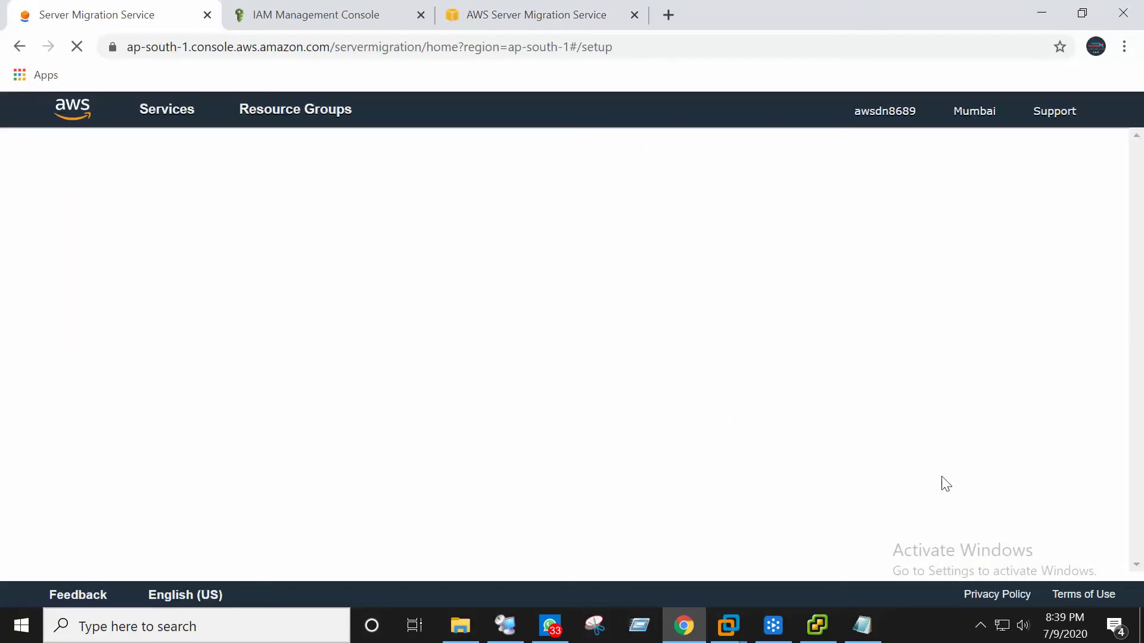
scroll(939, 429, down, 10)
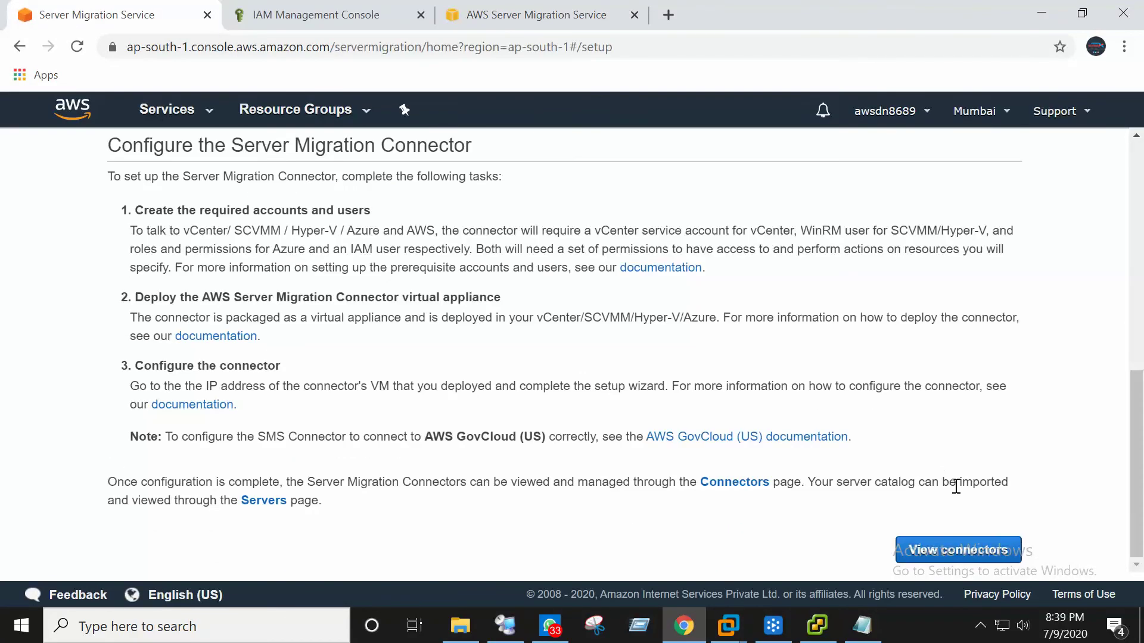
click(963, 553)
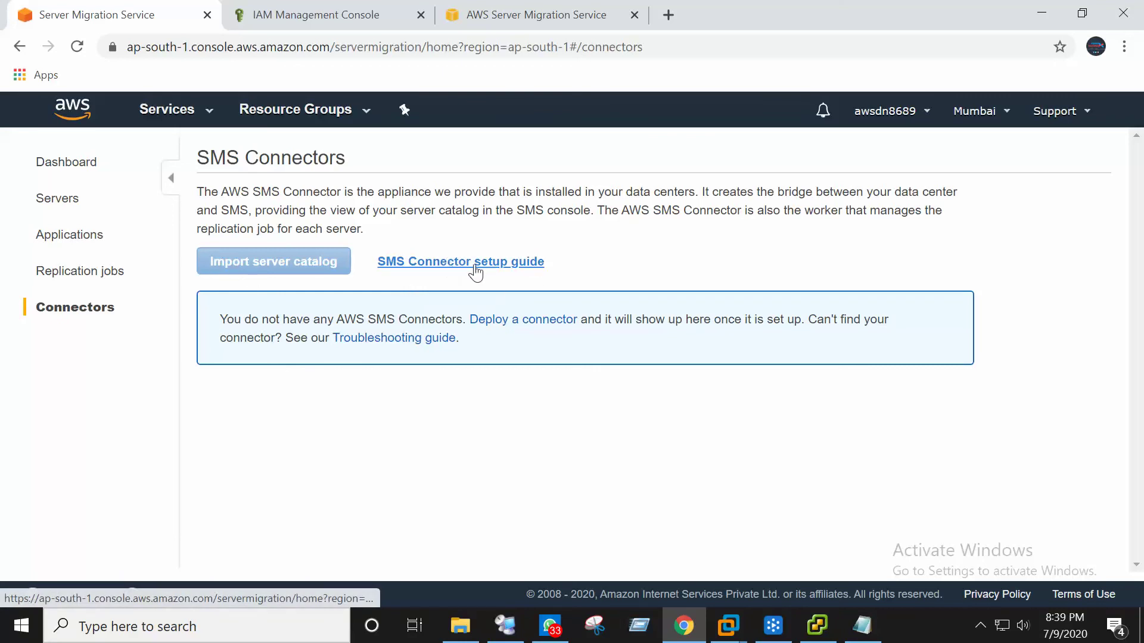
click(69, 204)
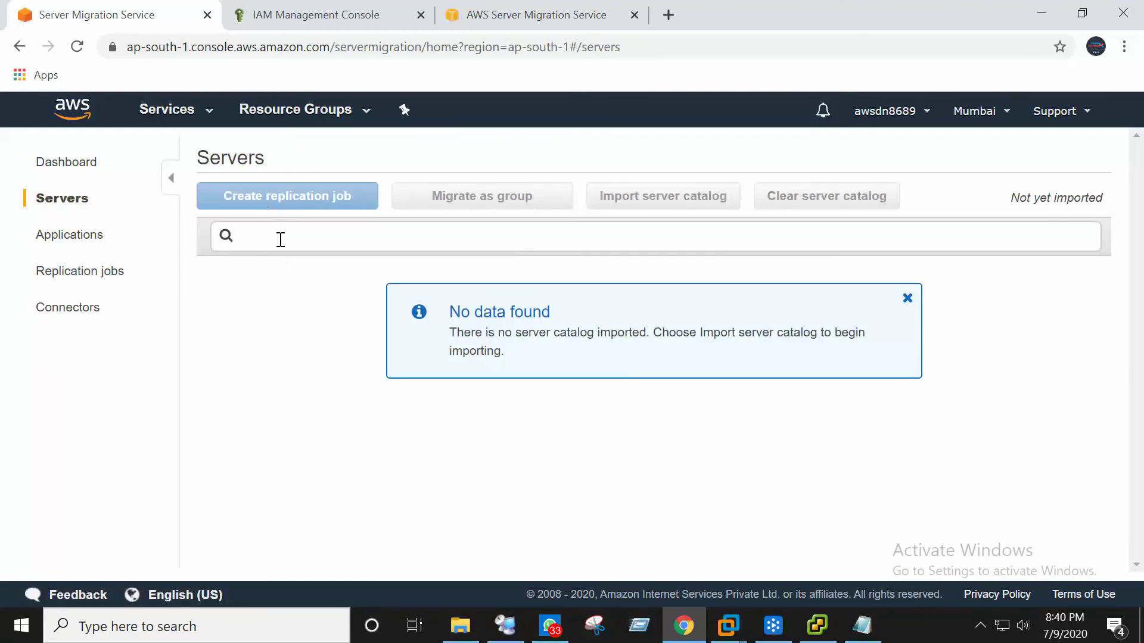
click(76, 240)
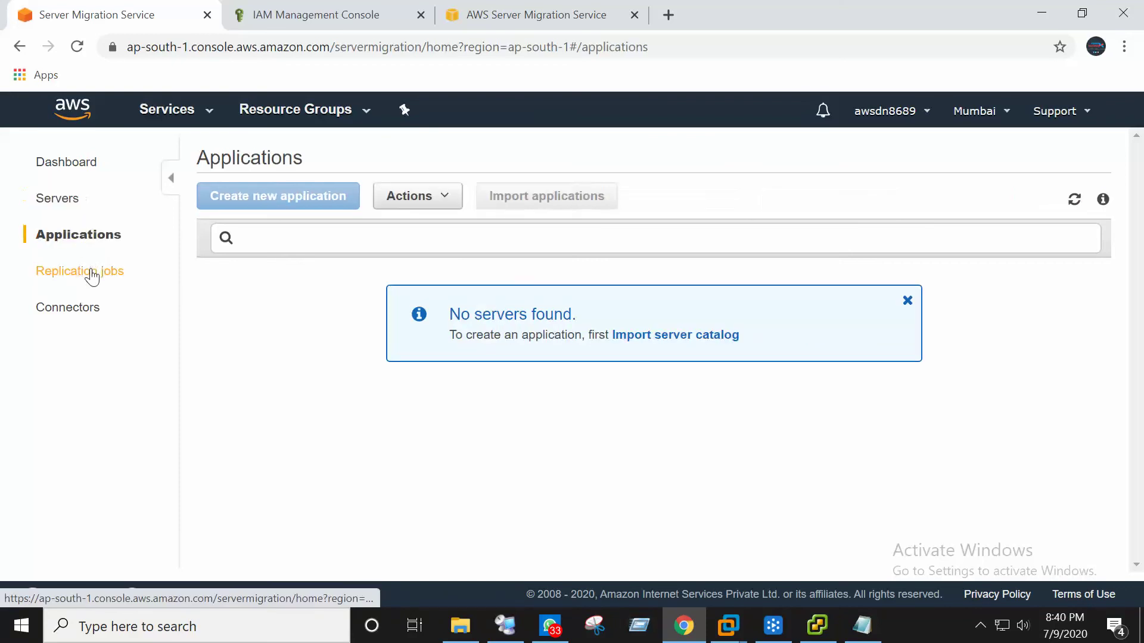
click(84, 172)
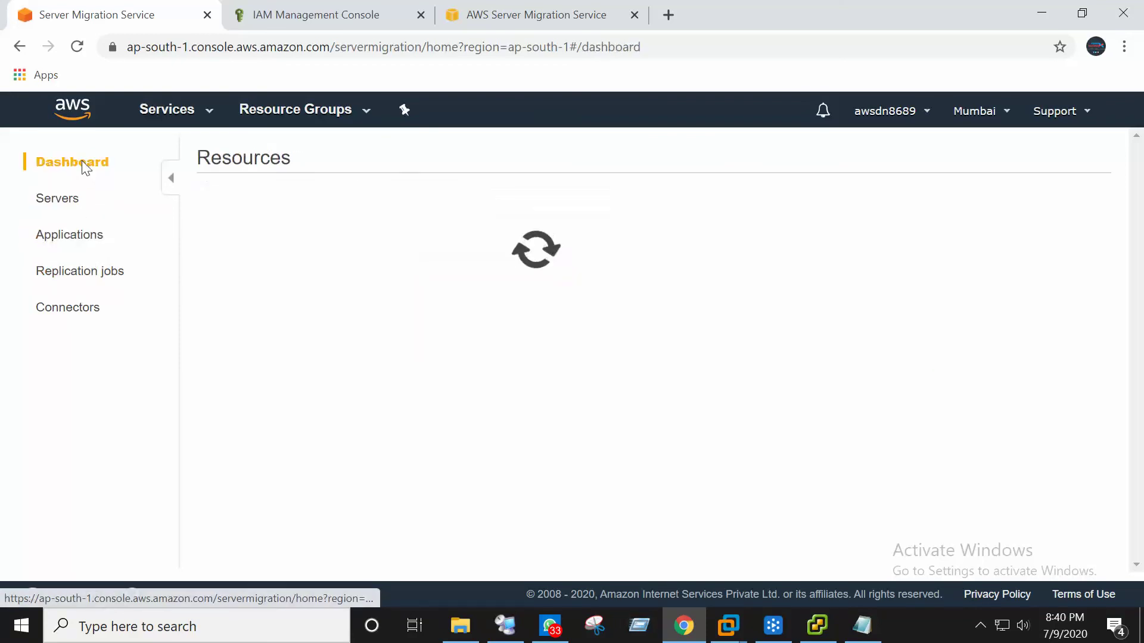
scroll(503, 274, down, 5)
scroll(524, 286, up, 5)
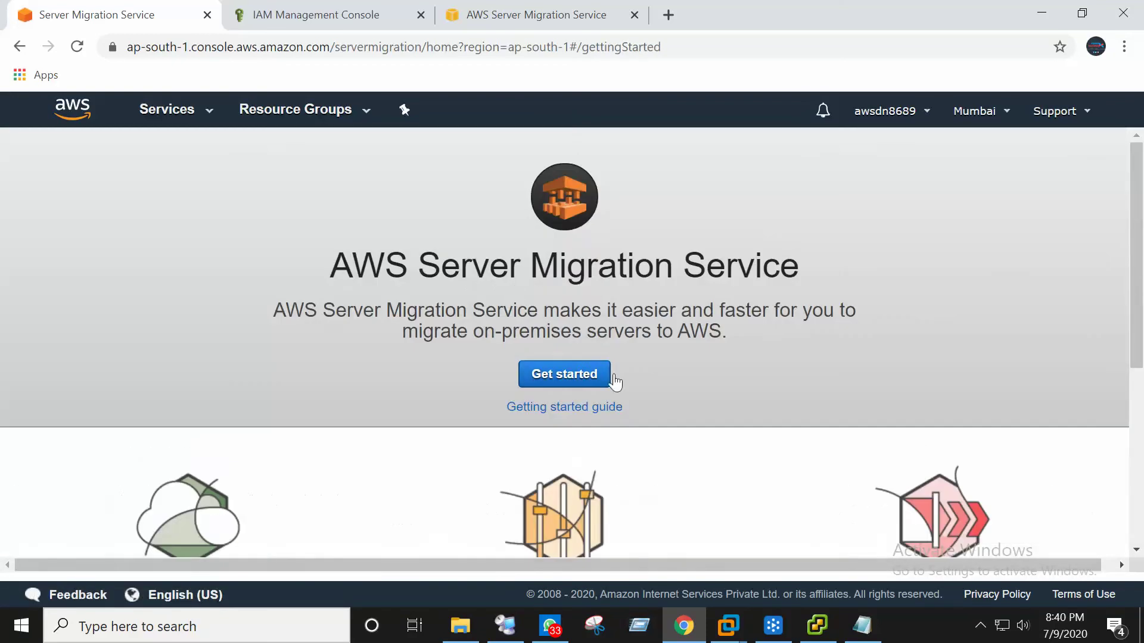
Examine the connector dashboard's service details and general health, and refresh its status.
click(511, 17)
scroll(516, 404, down, 2)
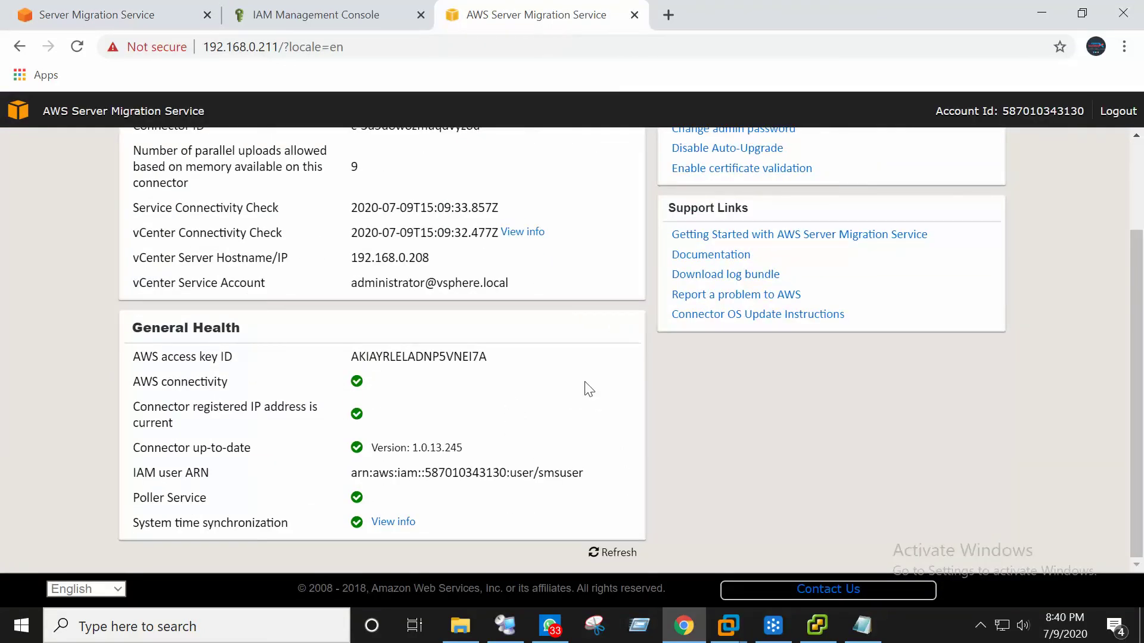
scroll(589, 389, up, 2)
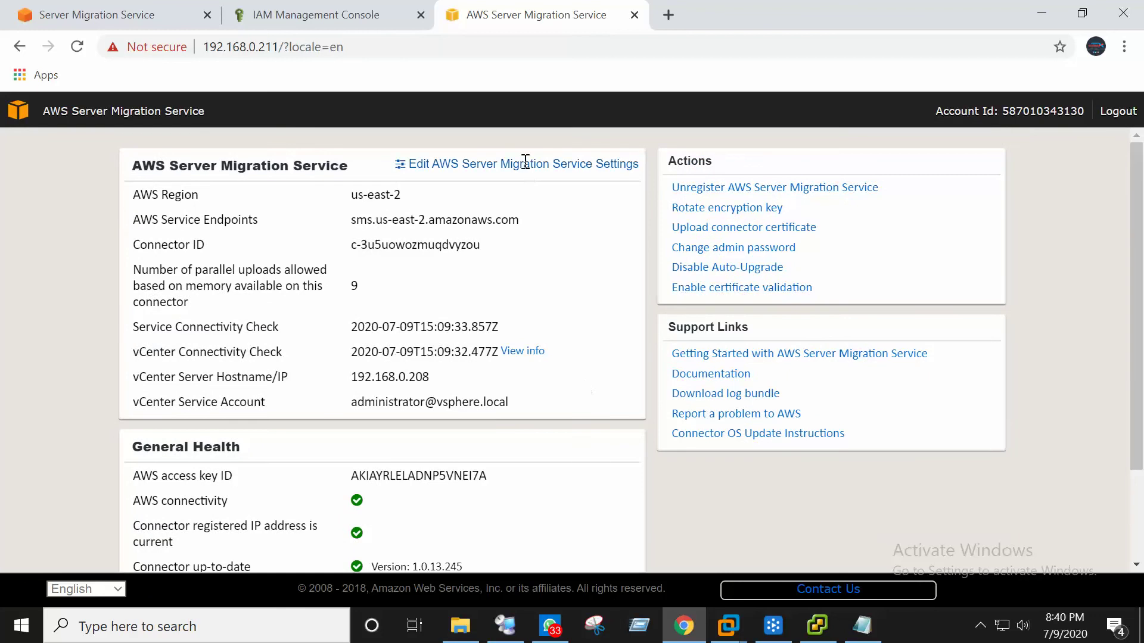
scroll(480, 331, down, 2)
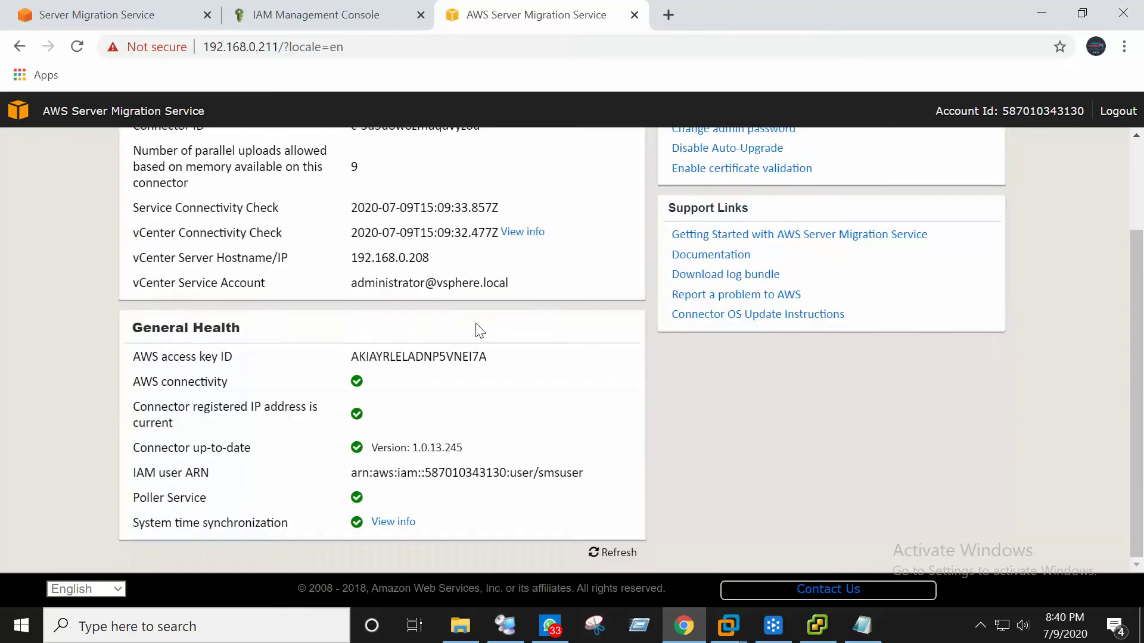
scroll(481, 331, up, 2)
scroll(599, 536, down, 2)
click(614, 549)
Recheck the SMS Connectors list in the AWS console and compare it with the connector dashboard's service details.
click(149, 7)
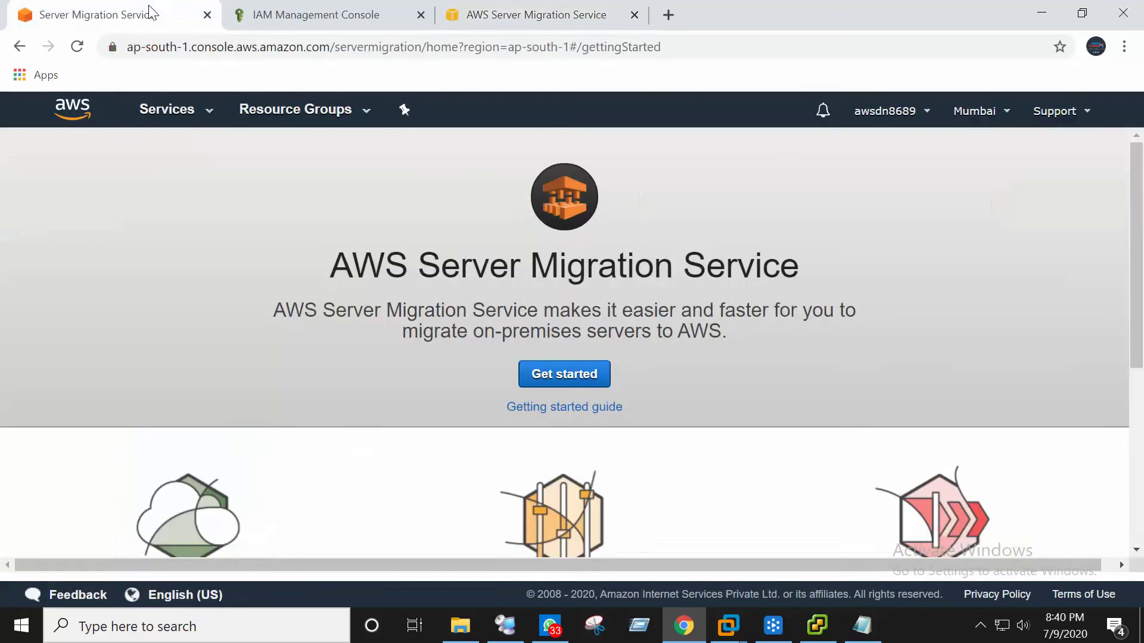
click(566, 374)
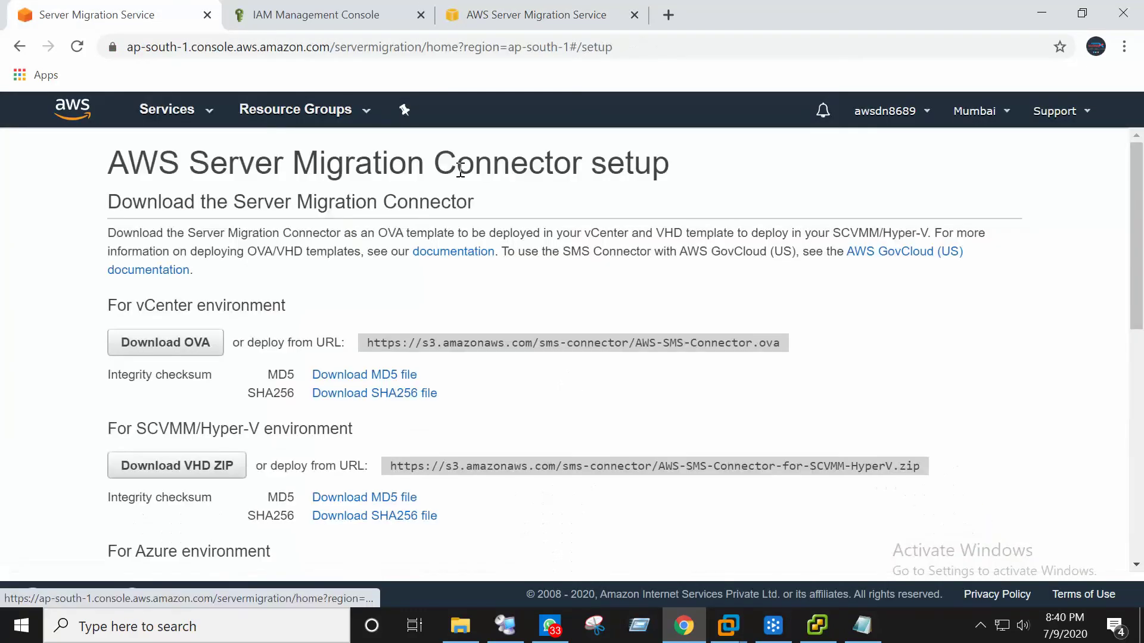
scroll(697, 364, down, 10)
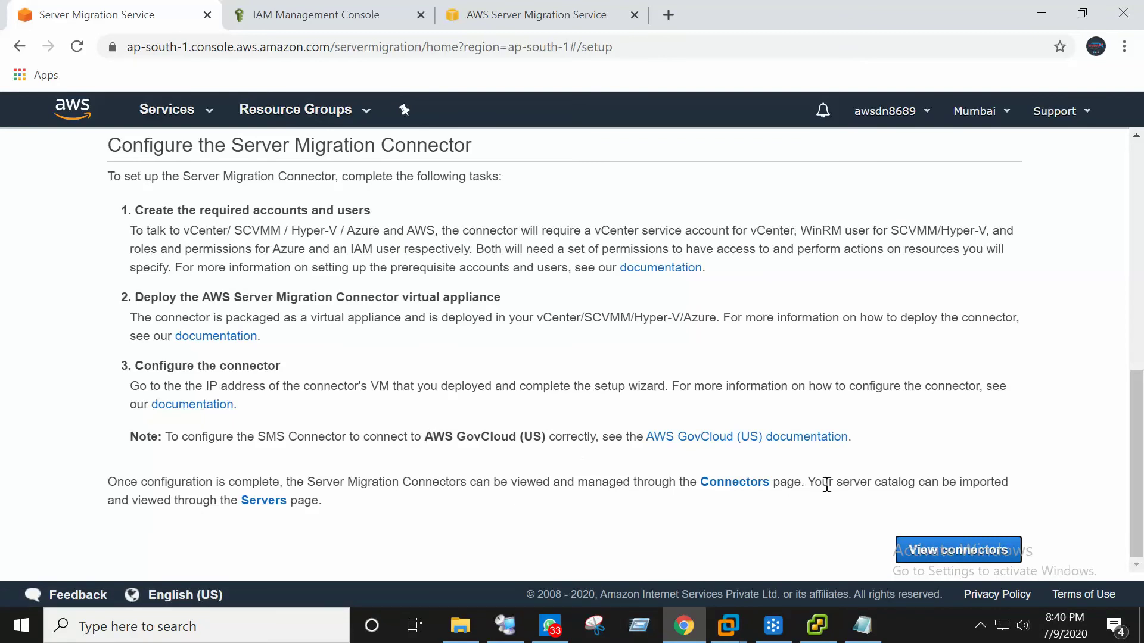
click(953, 550)
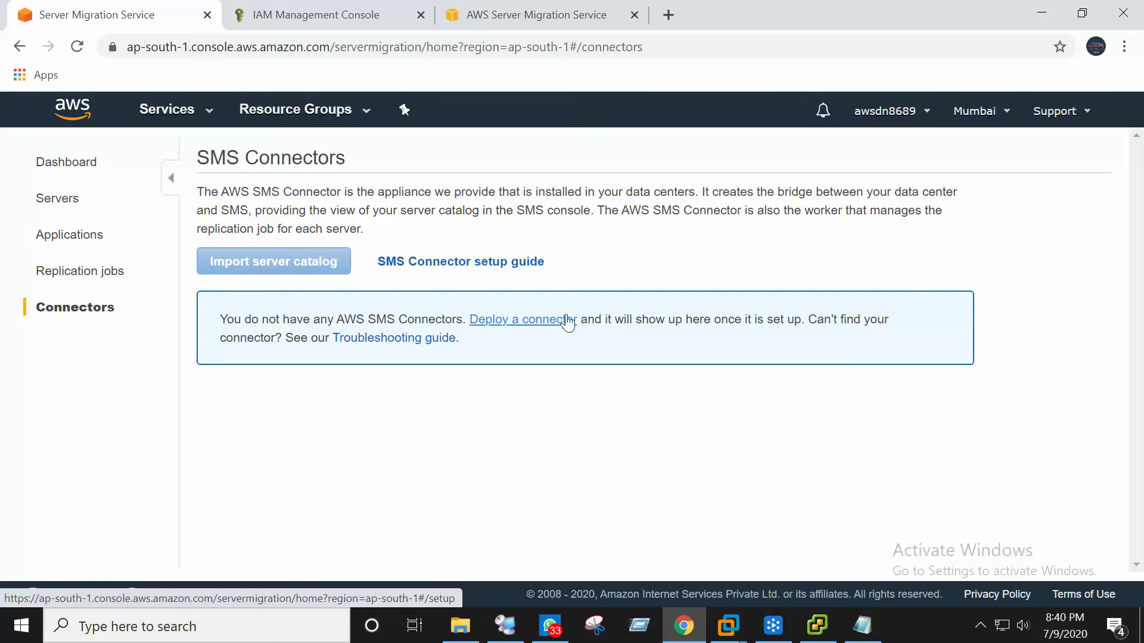
click(519, 15)
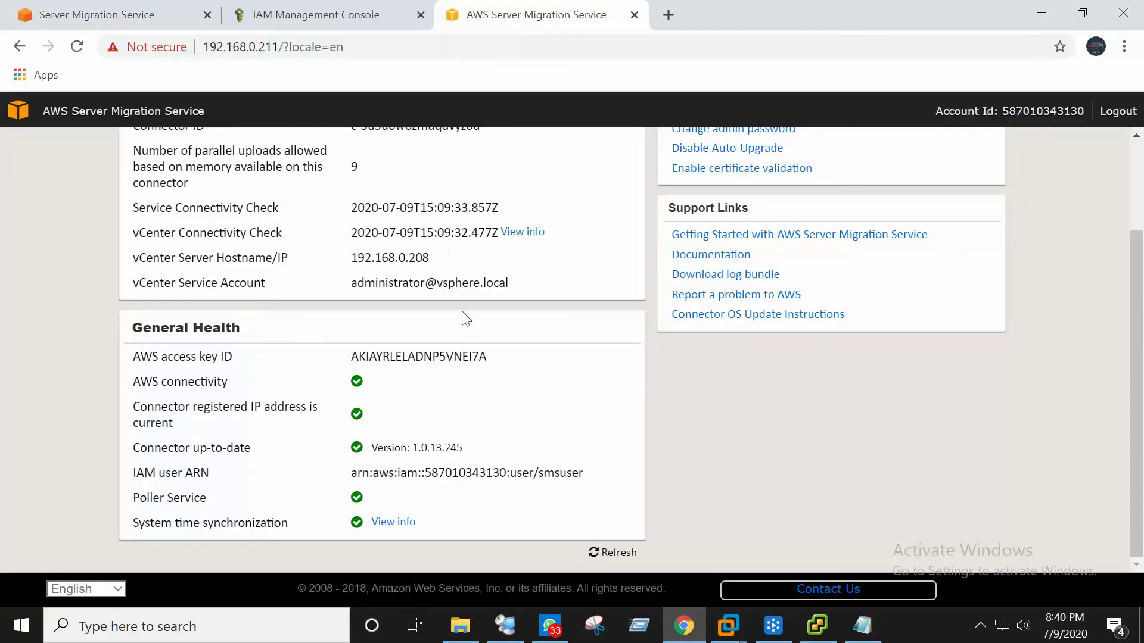
scroll(441, 316, up, 1)
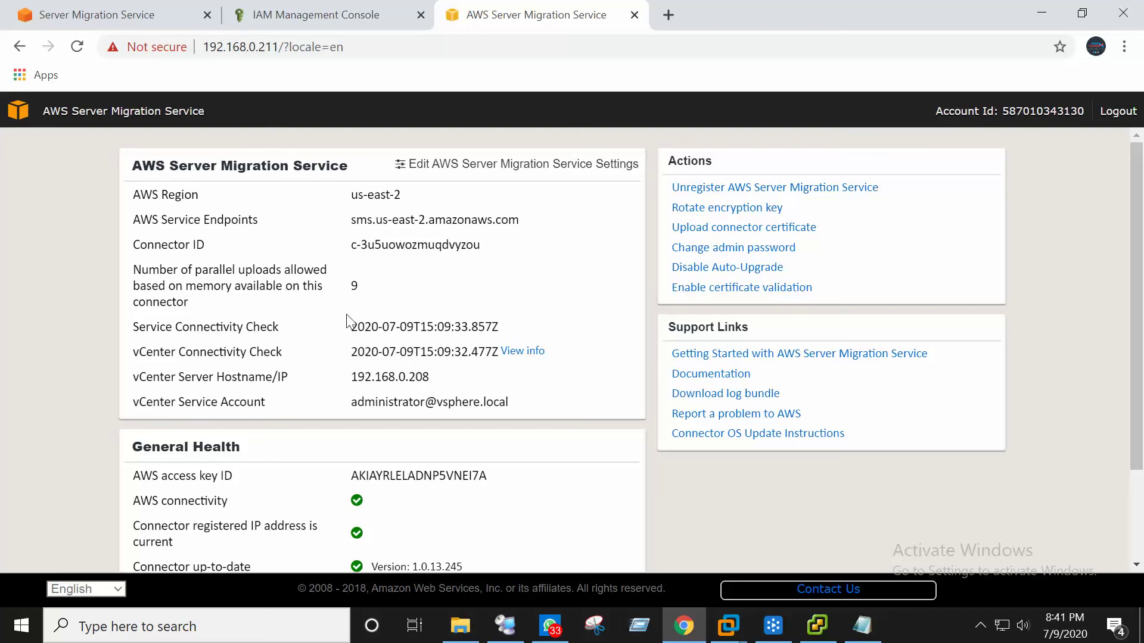
Reload the SMS Connectors page in the AWS console and open the page for deploying a connector.
click(138, 15)
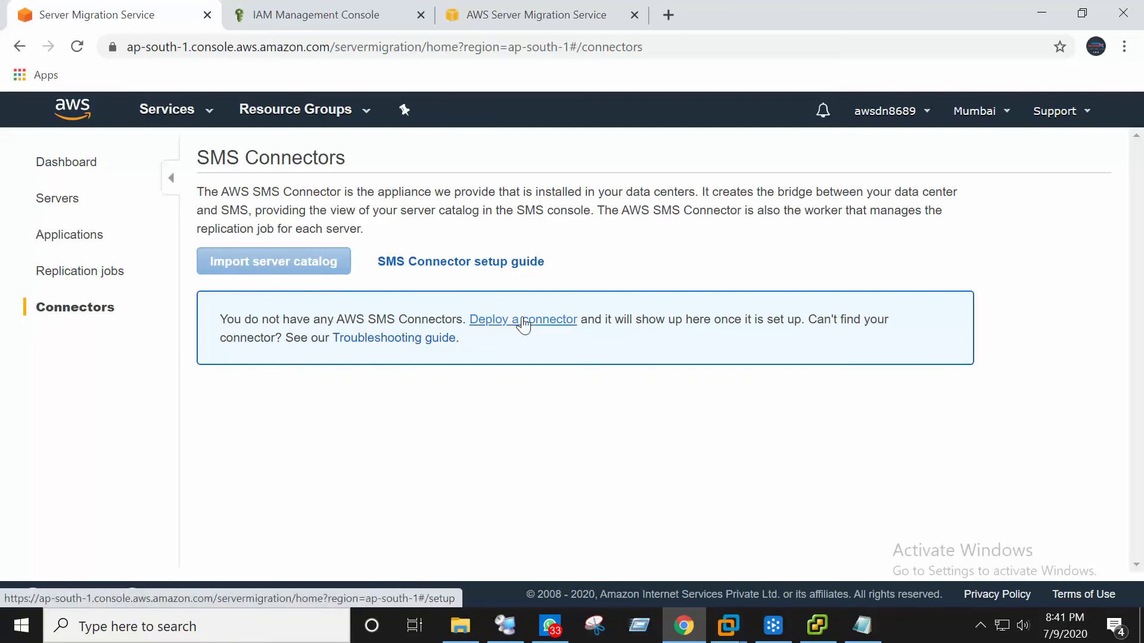
click(646, 52)
key(ctrl+a)
key(Return)
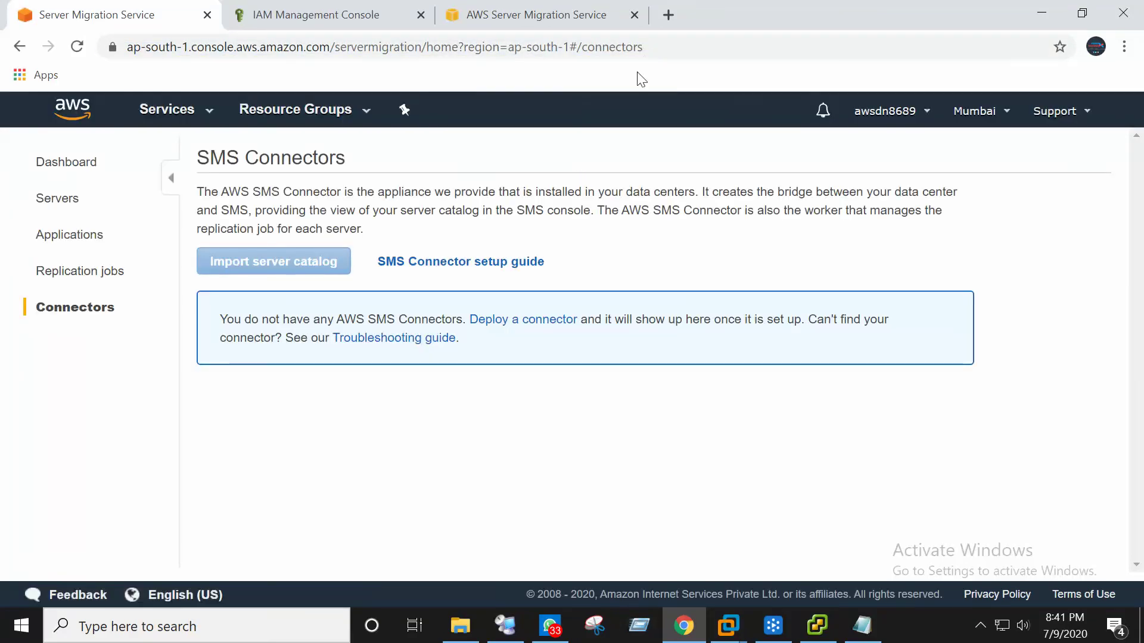
click(524, 319)
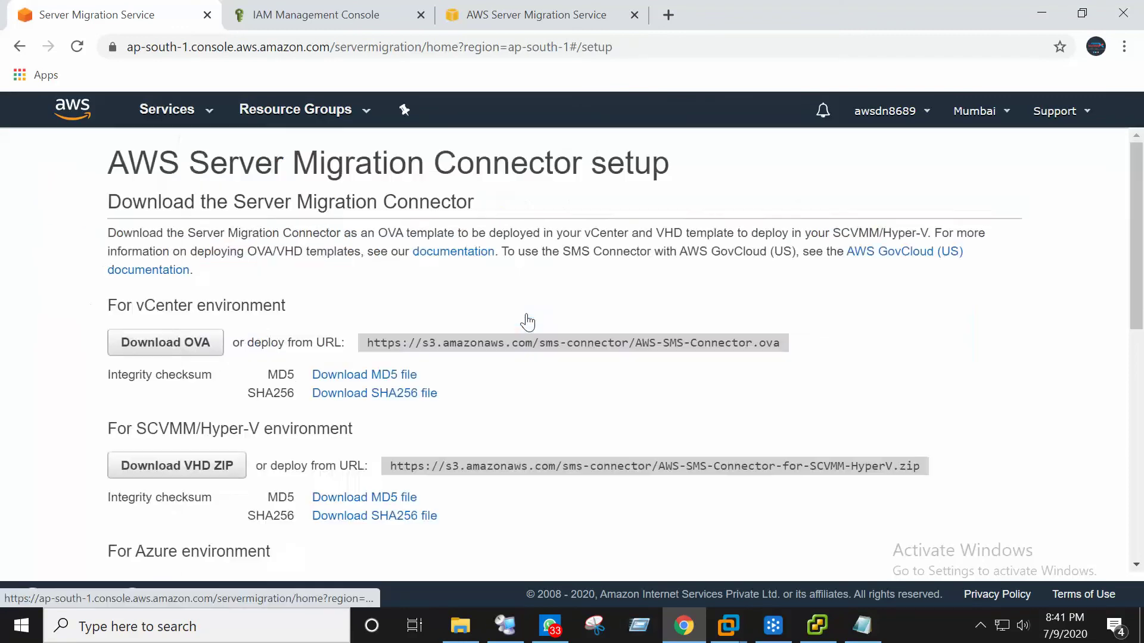
Examine the Server Migration Connector setup page's download and configuration instructions, and return to the SMS Connectors list.
scroll(682, 450, down, 8)
scroll(1001, 467, down, 3)
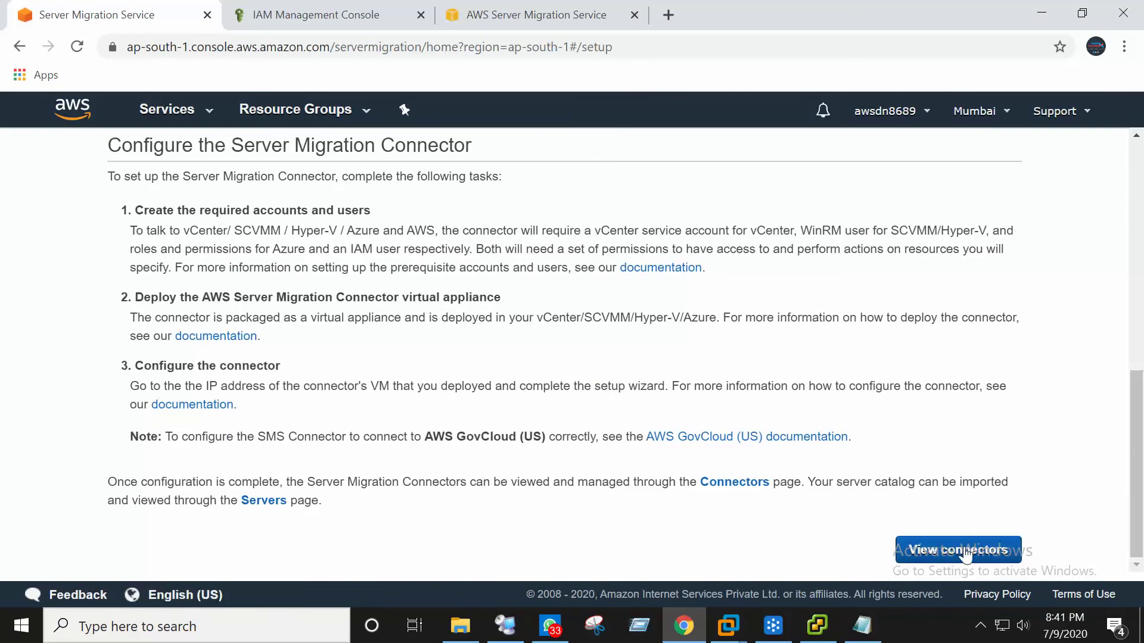
scroll(966, 544, up, 12)
scroll(958, 559, down, 7)
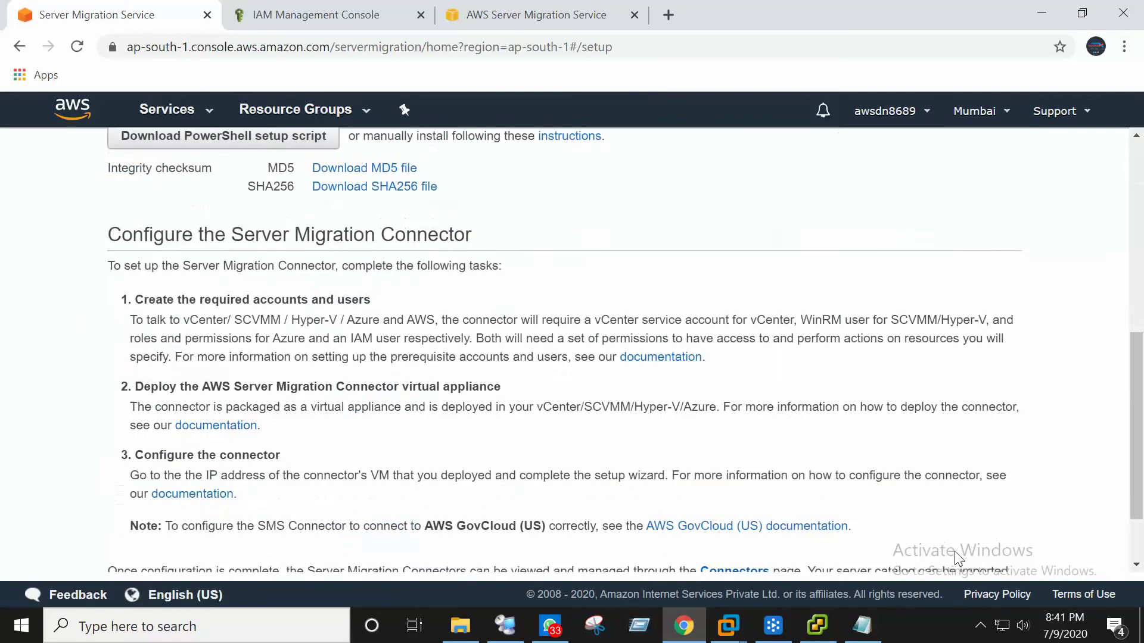
scroll(971, 563, down, 3)
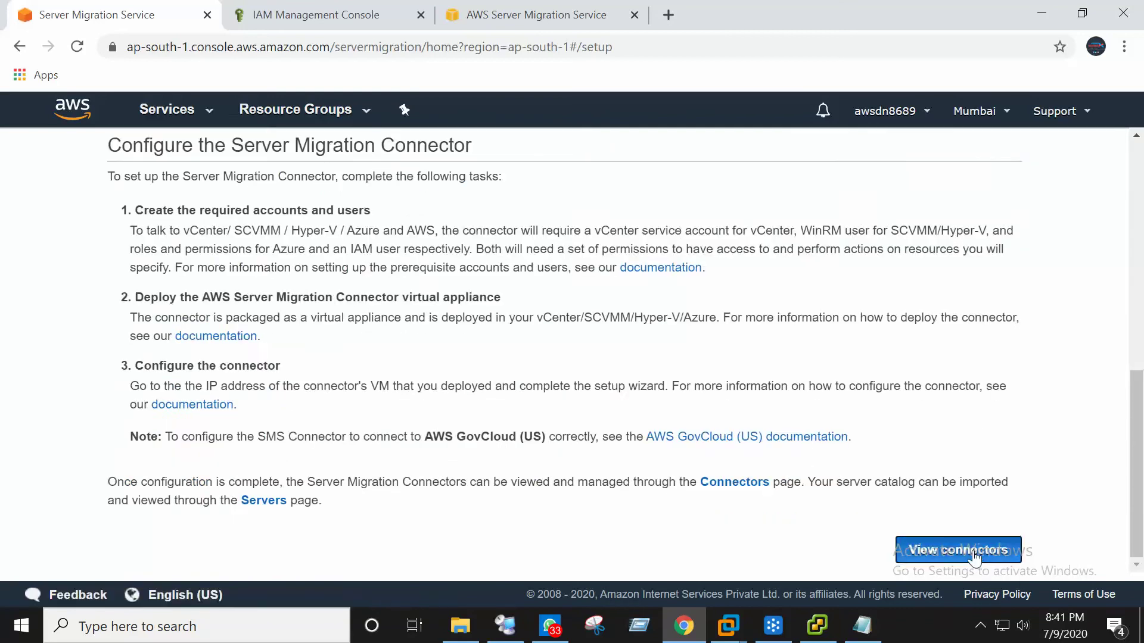
click(973, 549)
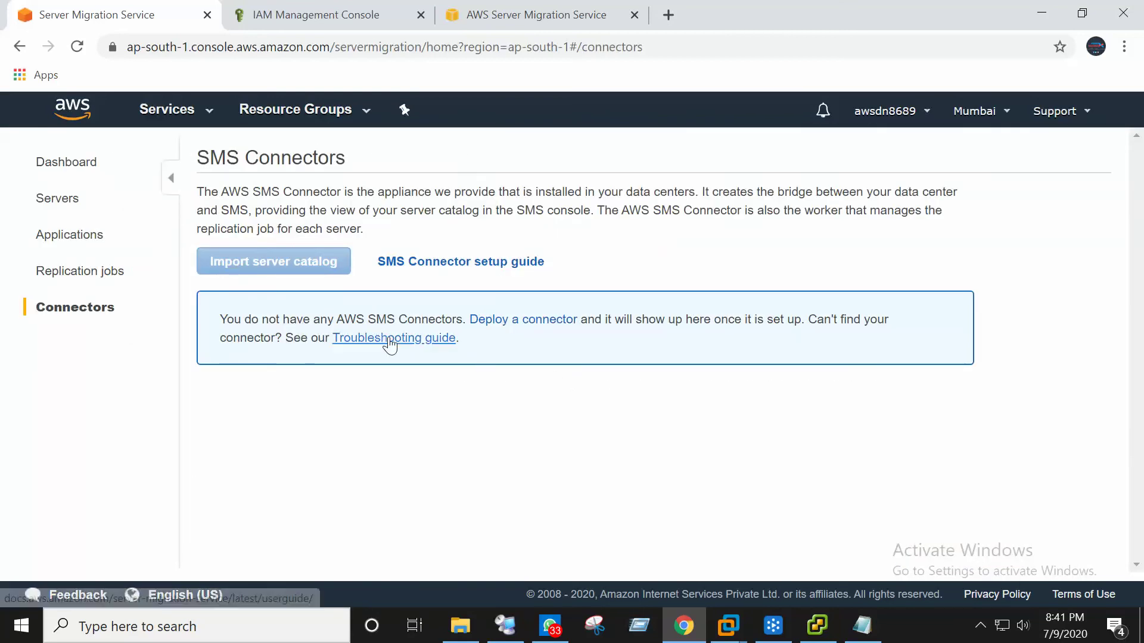
click(439, 262)
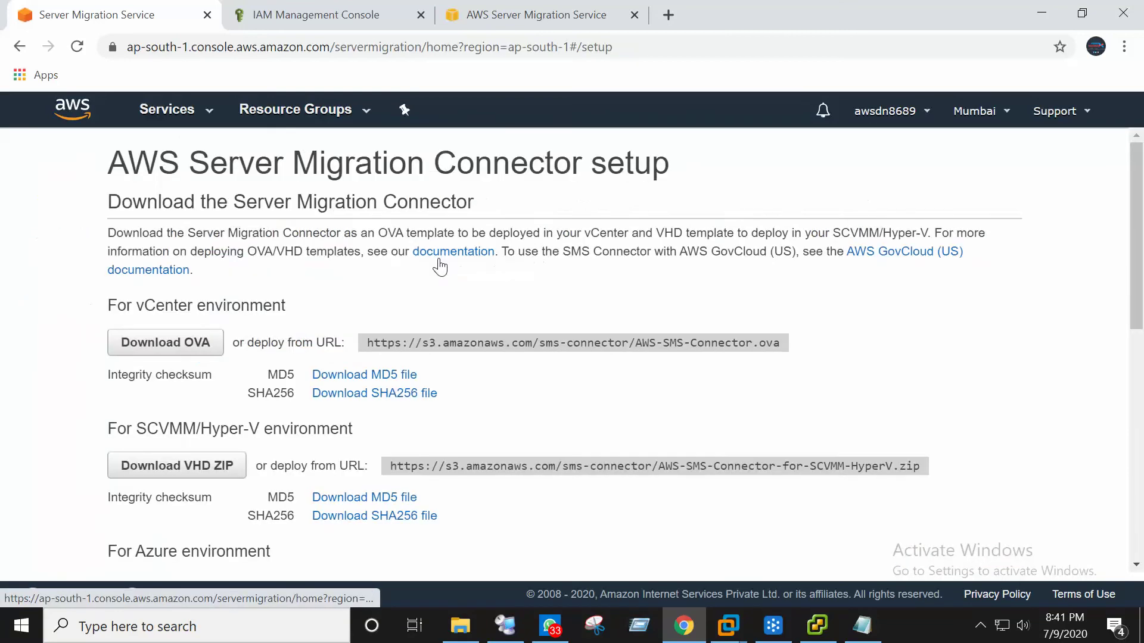
scroll(484, 304, down, 8)
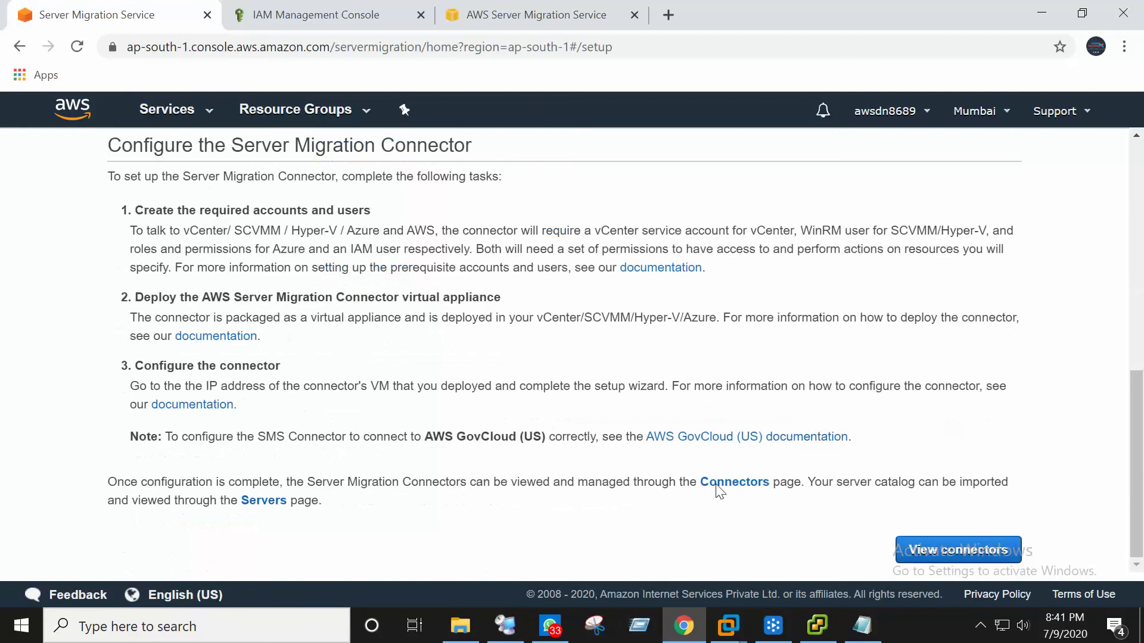
click(948, 551)
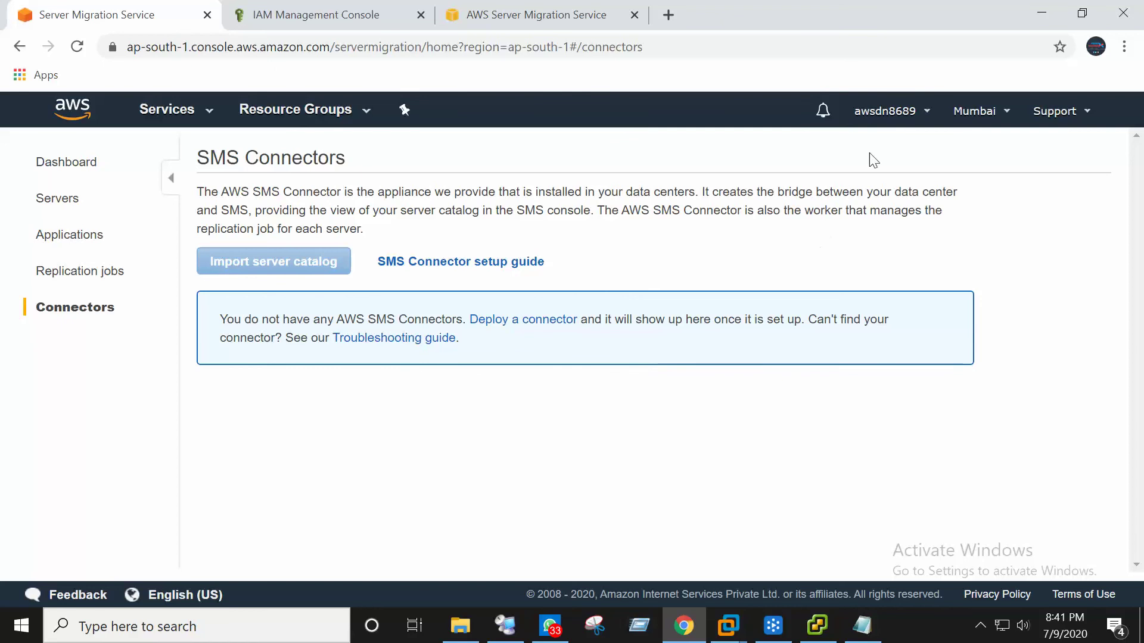
Switch the AWS console to the US East (Ohio) region and compare the connector's IP address with the AWS-SMS-Connector console in vSphere Client.
click(1001, 113)
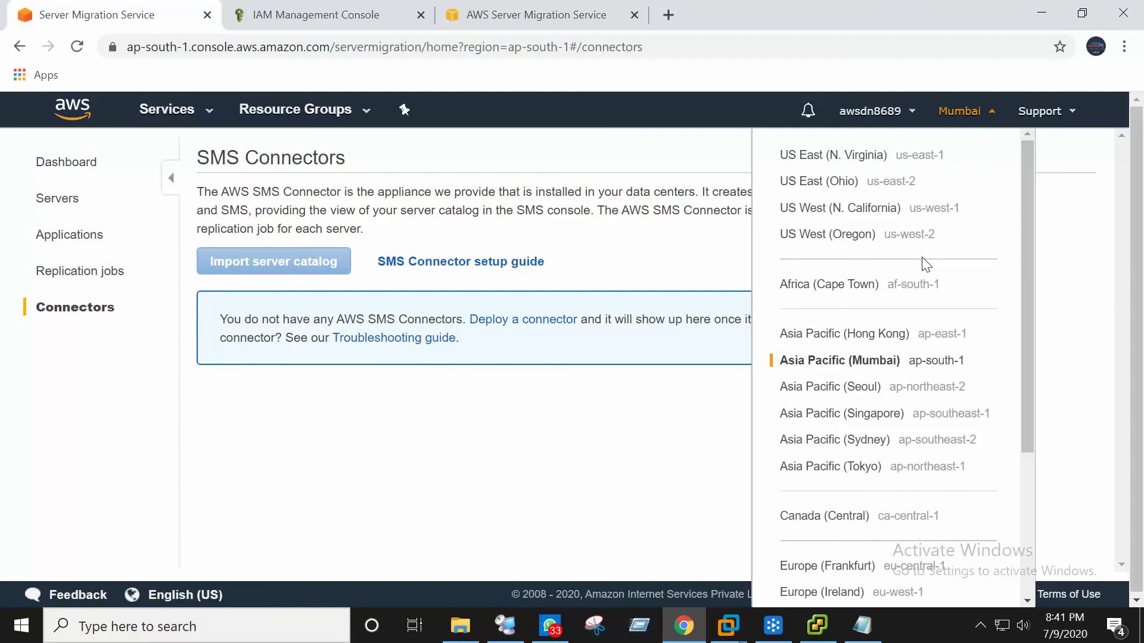
click(856, 189)
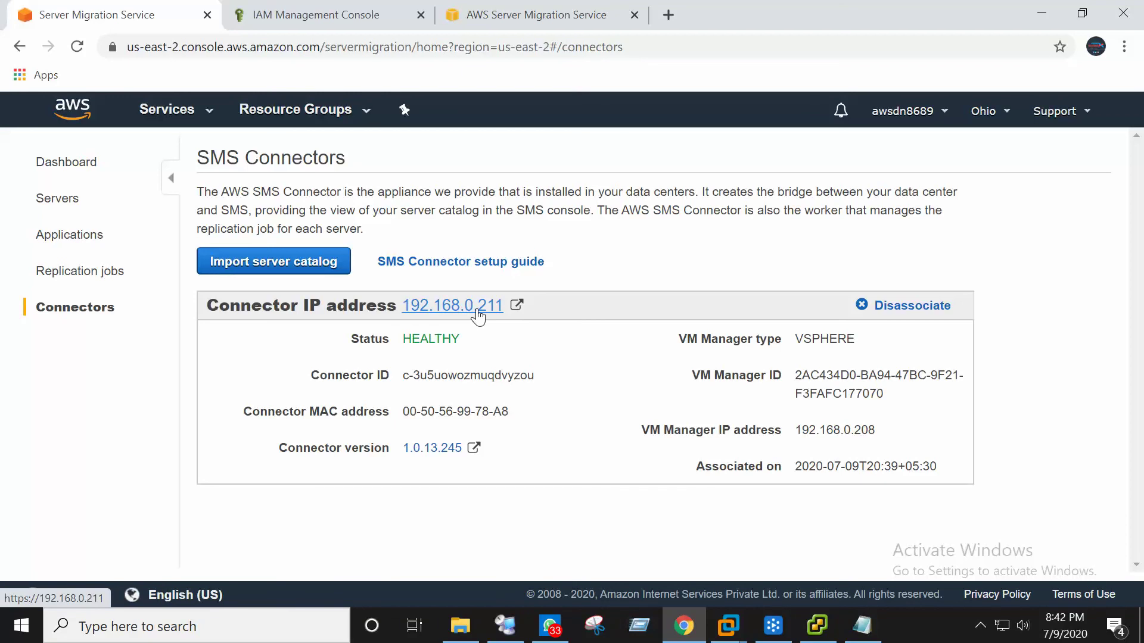
click(817, 625)
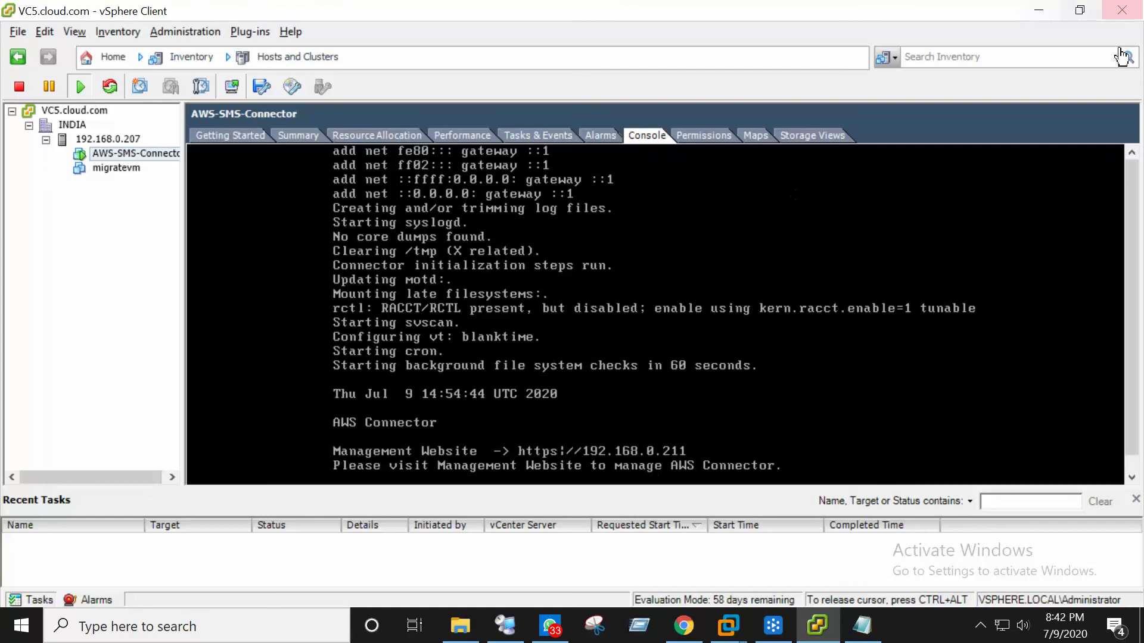
click(1040, 10)
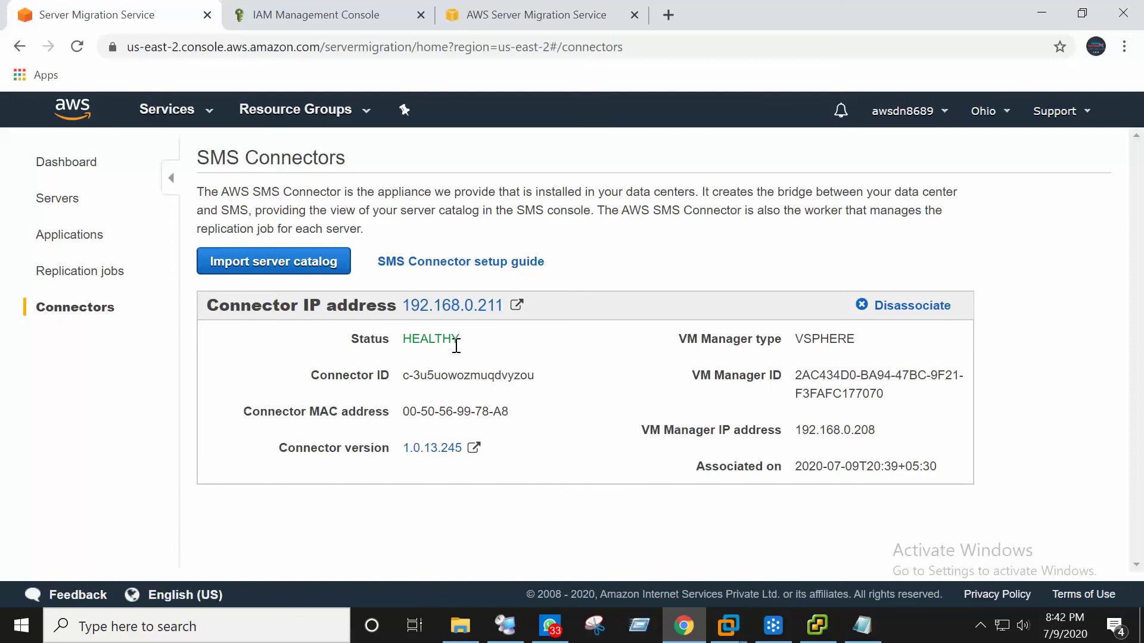
Import the server catalog on the Servers page of the Server Migration Service console.
click(62, 210)
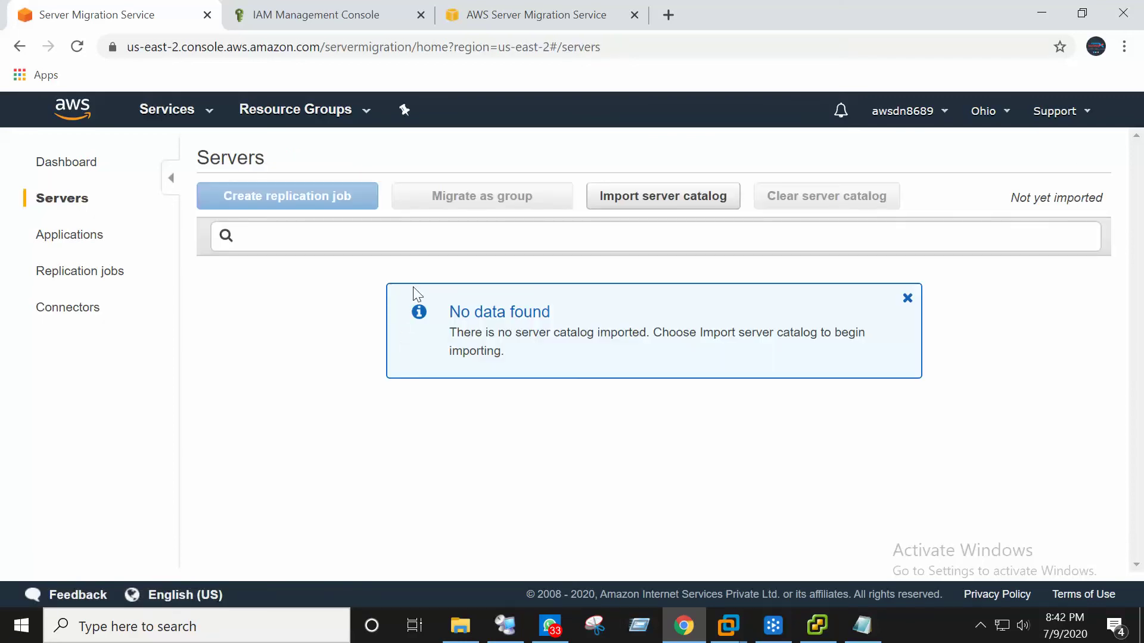
click(646, 198)
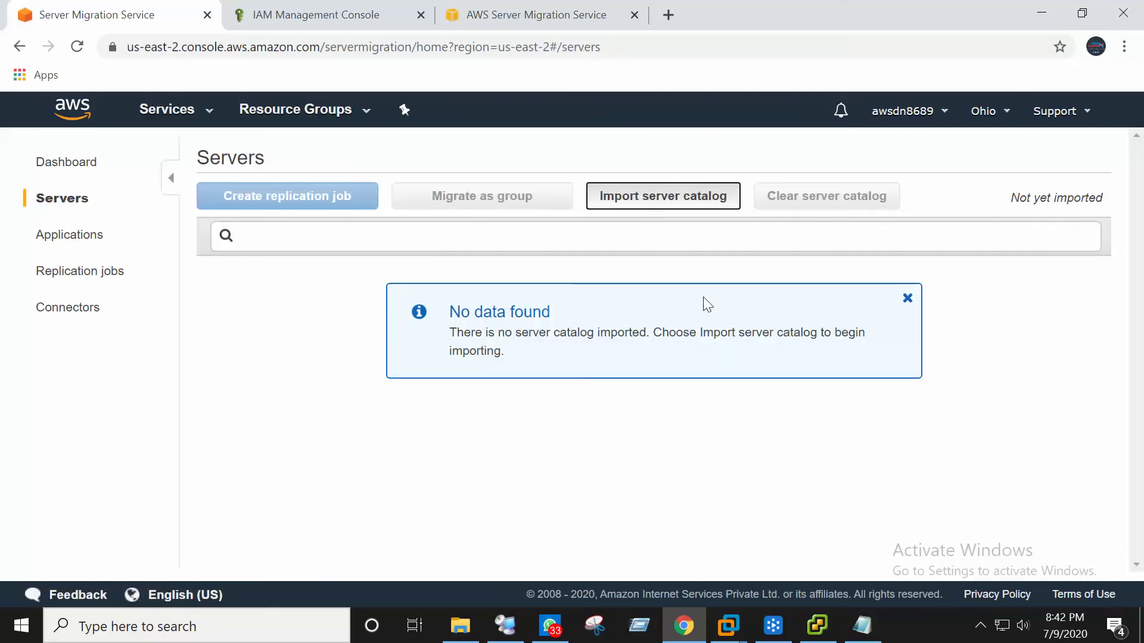
click(792, 261)
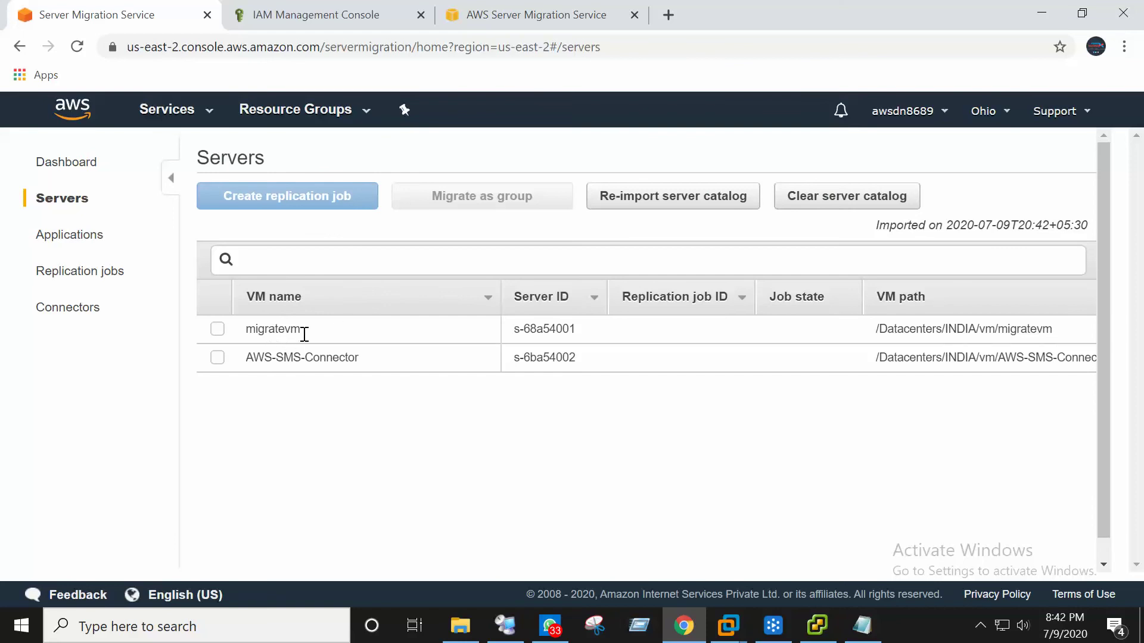
Begin creating a replication job for the migratevm server, keeping its license type on Auto.
click(217, 330)
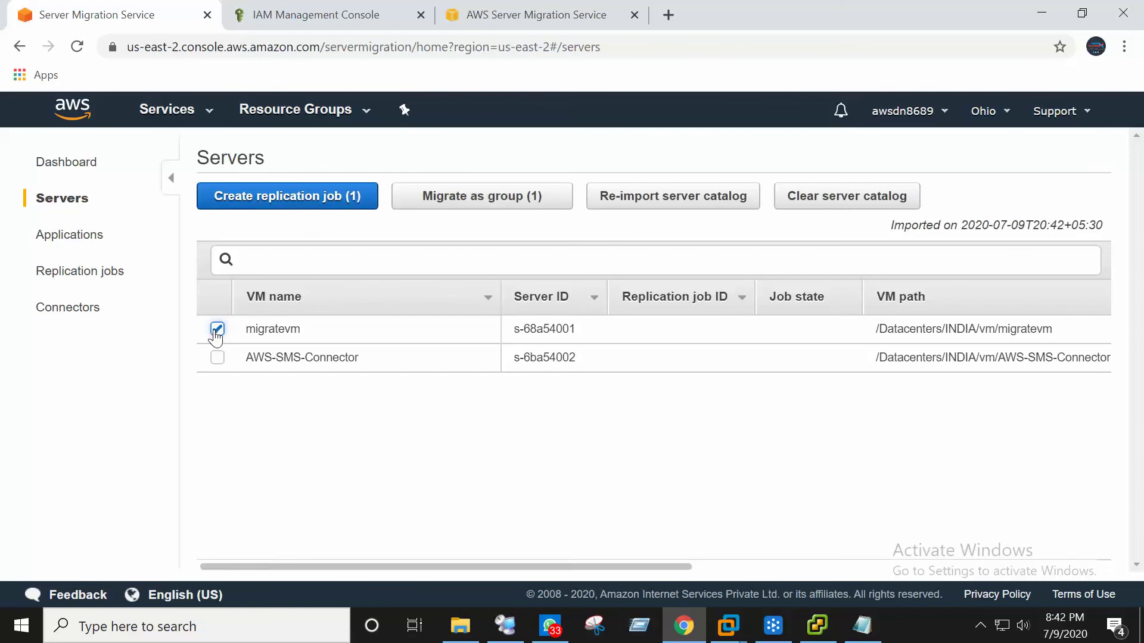
click(294, 199)
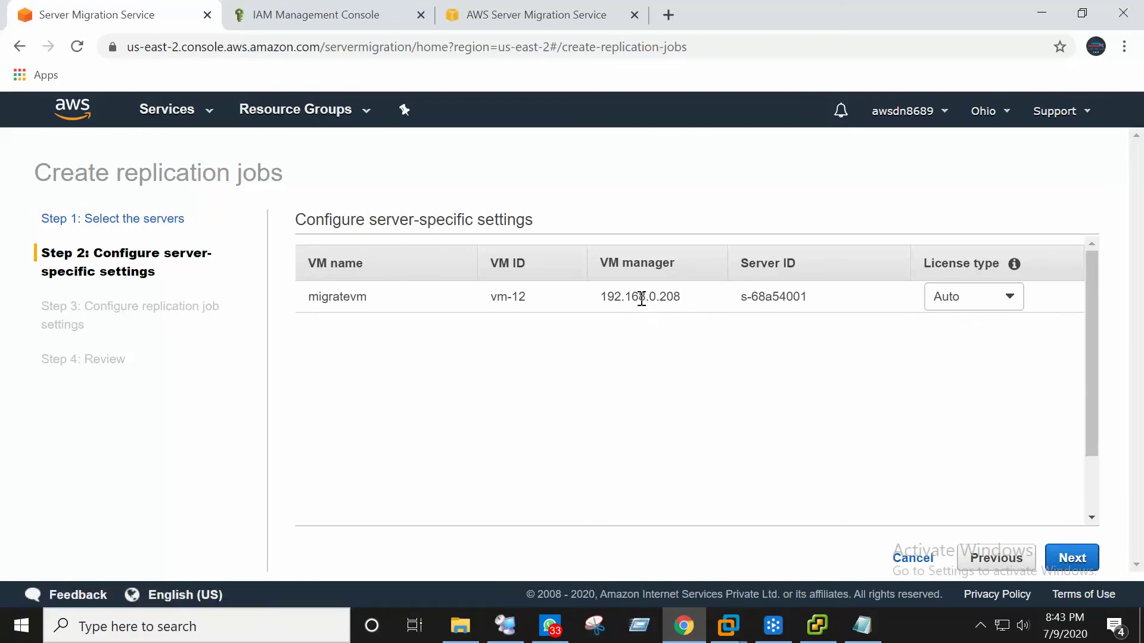
click(1072, 557)
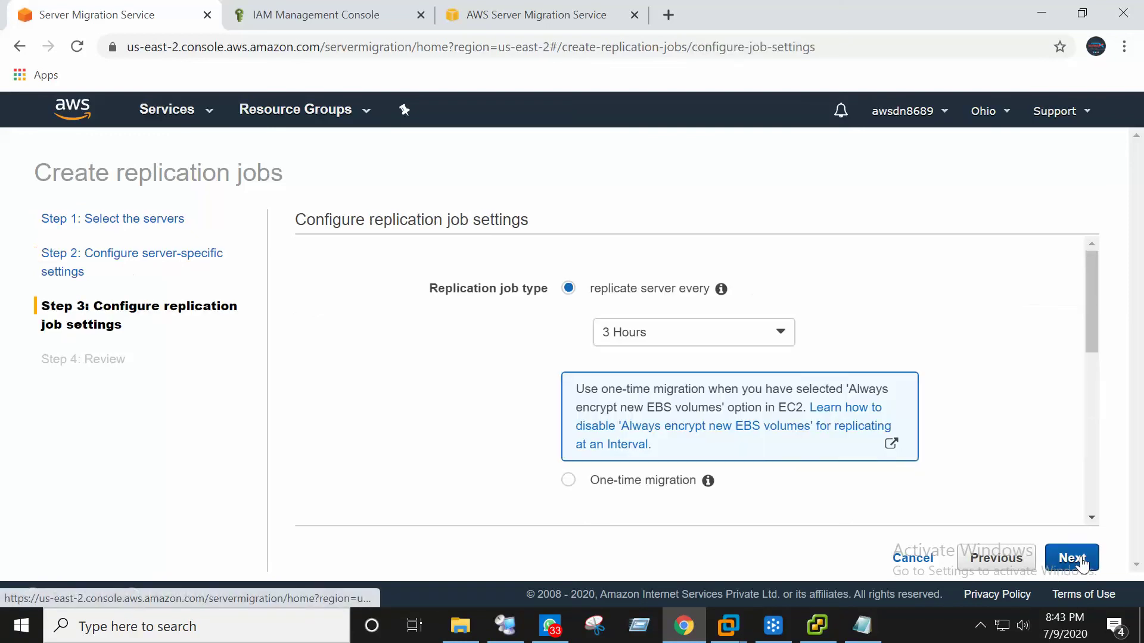
Accept the replication job settings: replicate every 3 hours, start immediately, no AMI deletion, encryption or notifications, and pause on consecutive failures.
scroll(794, 324, down, 2)
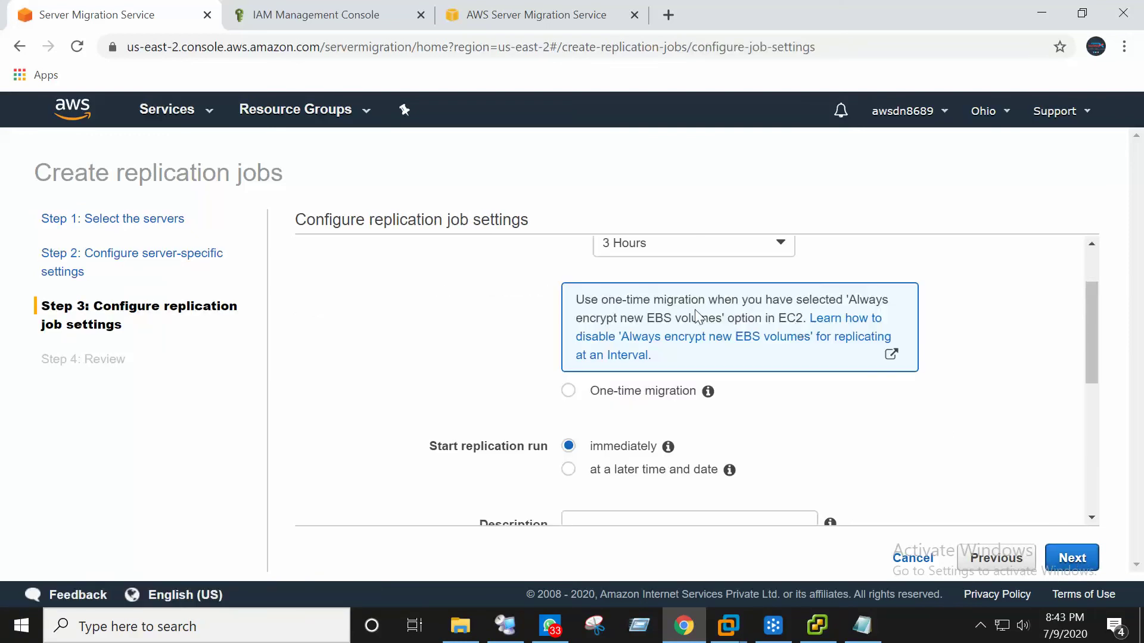
scroll(737, 332, up, 2)
scroll(781, 372, down, 2)
scroll(700, 412, down, 2)
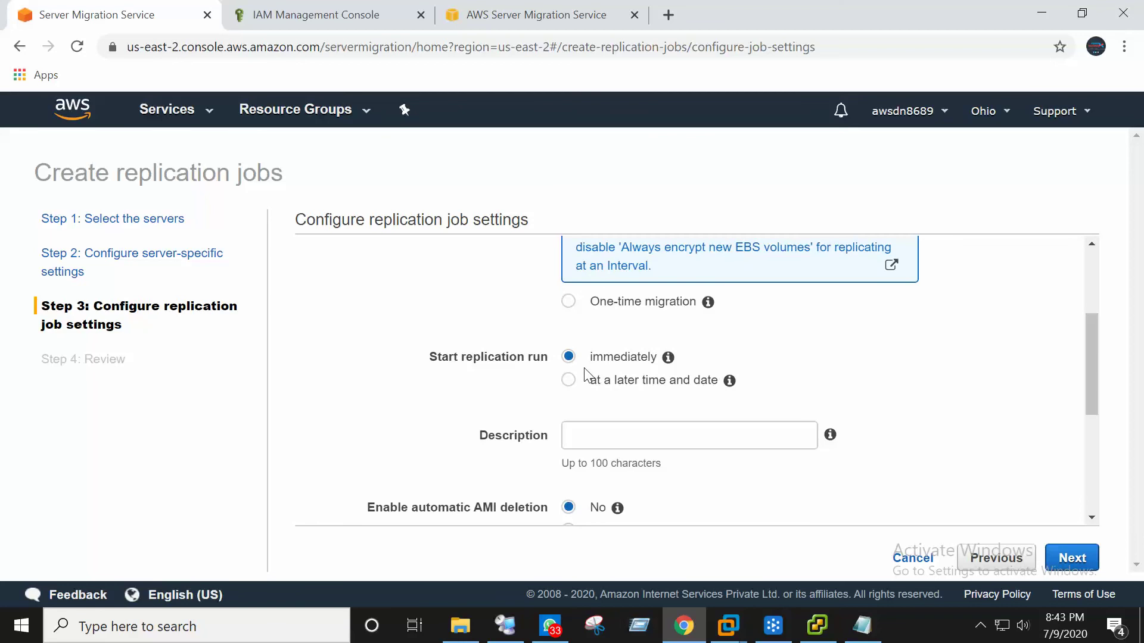
scroll(587, 375, down, 2)
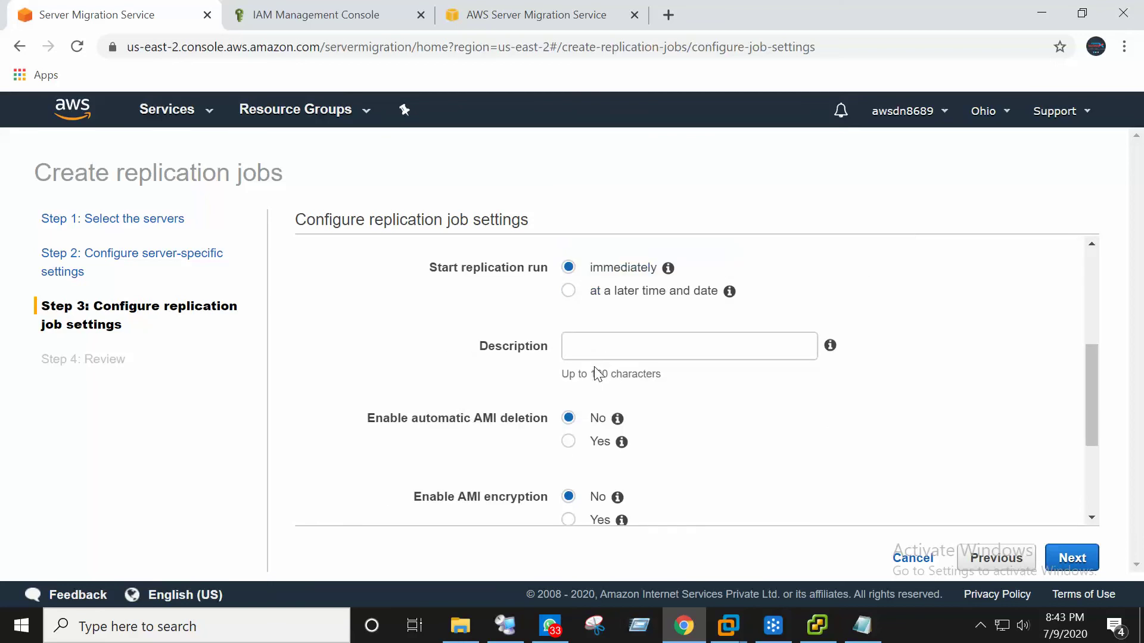
scroll(595, 370, down, 4)
scroll(542, 357, up, 2)
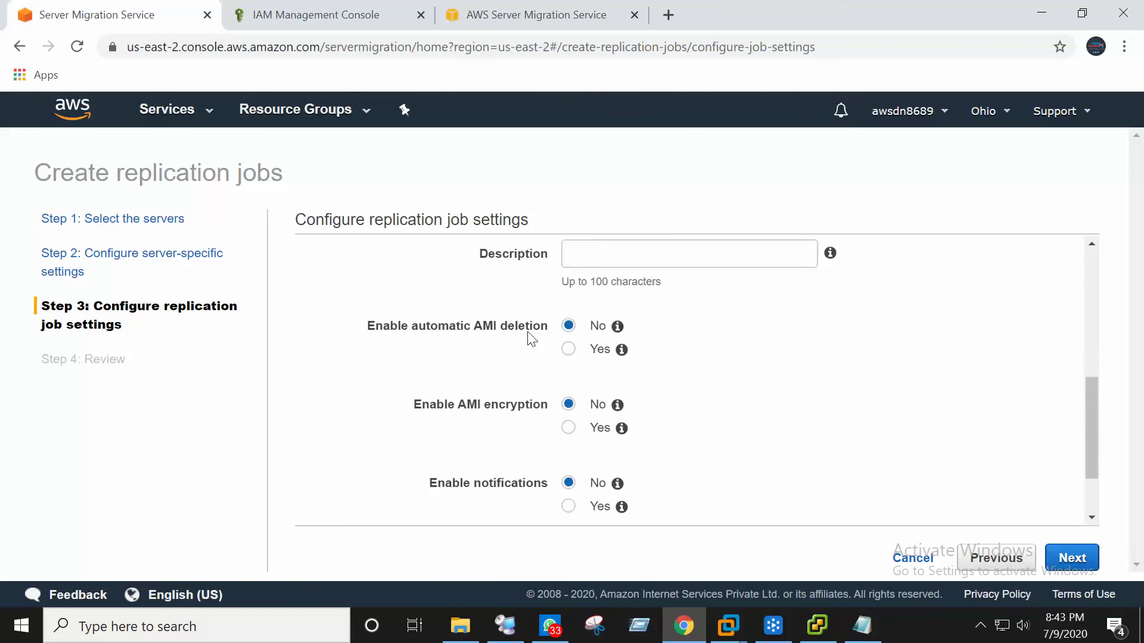
scroll(539, 358, down, 2)
scroll(566, 451, up, 2)
scroll(567, 454, down, 2)
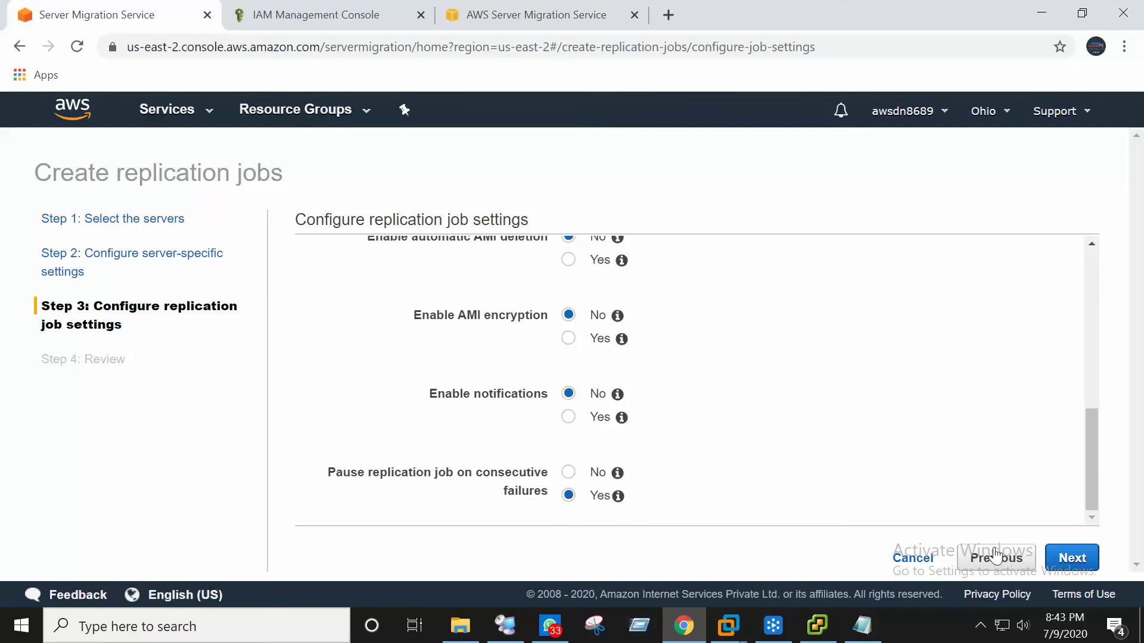
click(1077, 558)
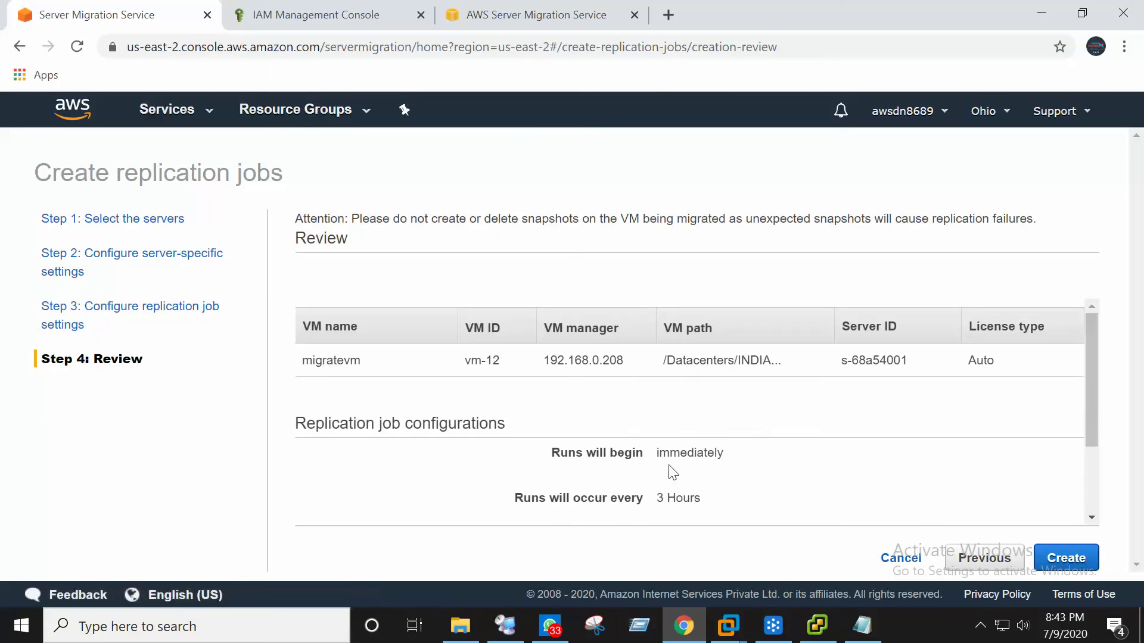
Review the replication job configuration for migratevm and create the job.
scroll(870, 413, down, 2)
scroll(868, 410, up, 2)
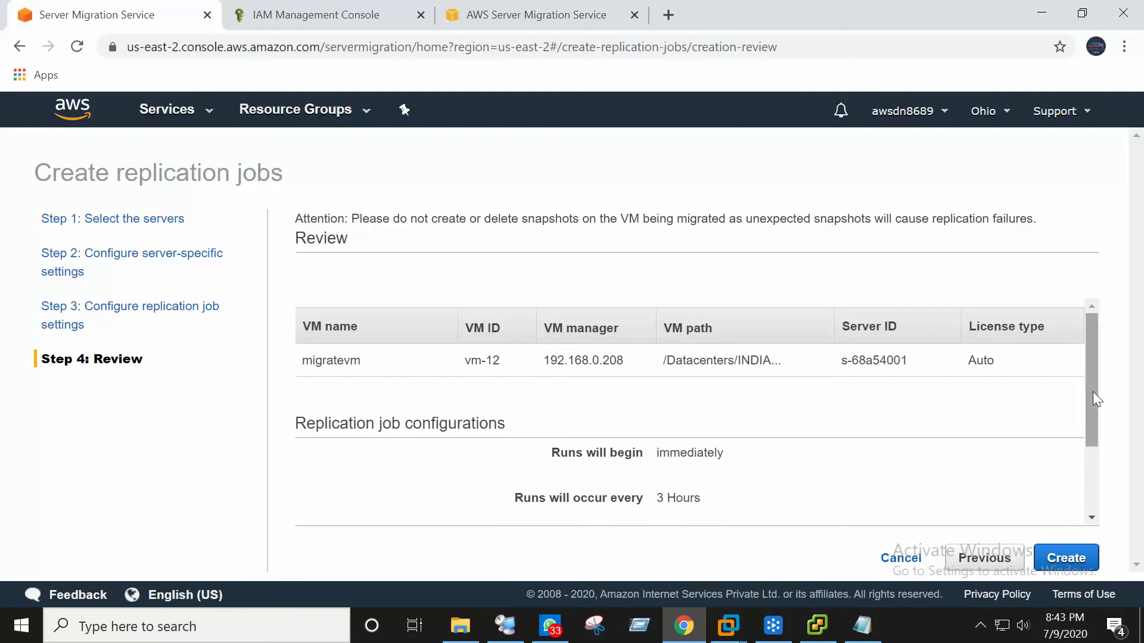
drag(1093, 392, 1116, 521)
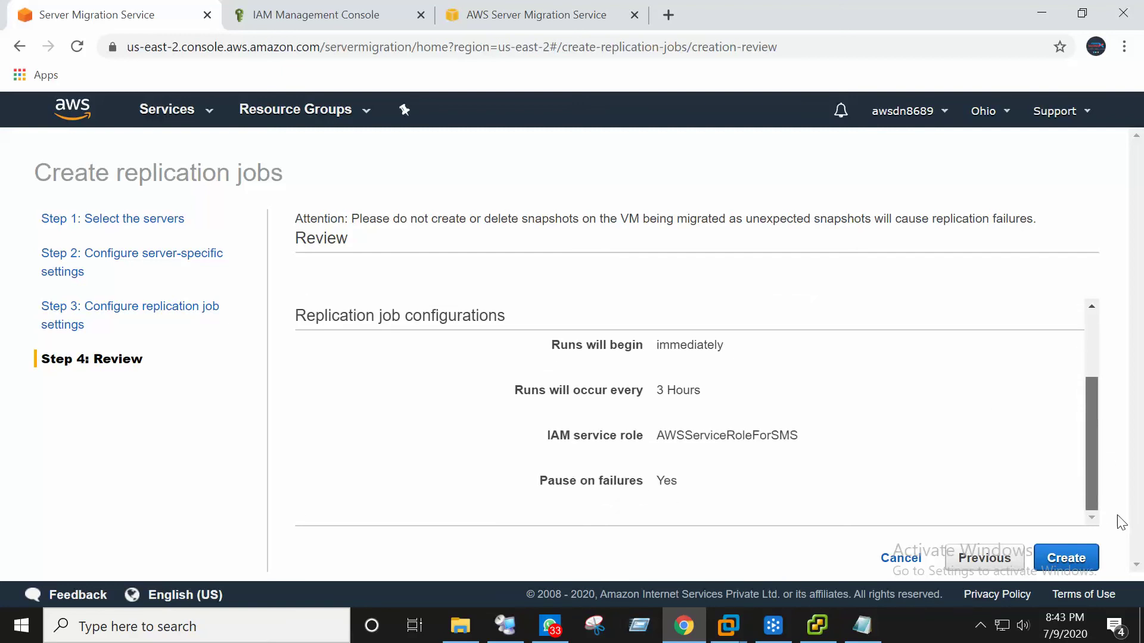
click(1080, 560)
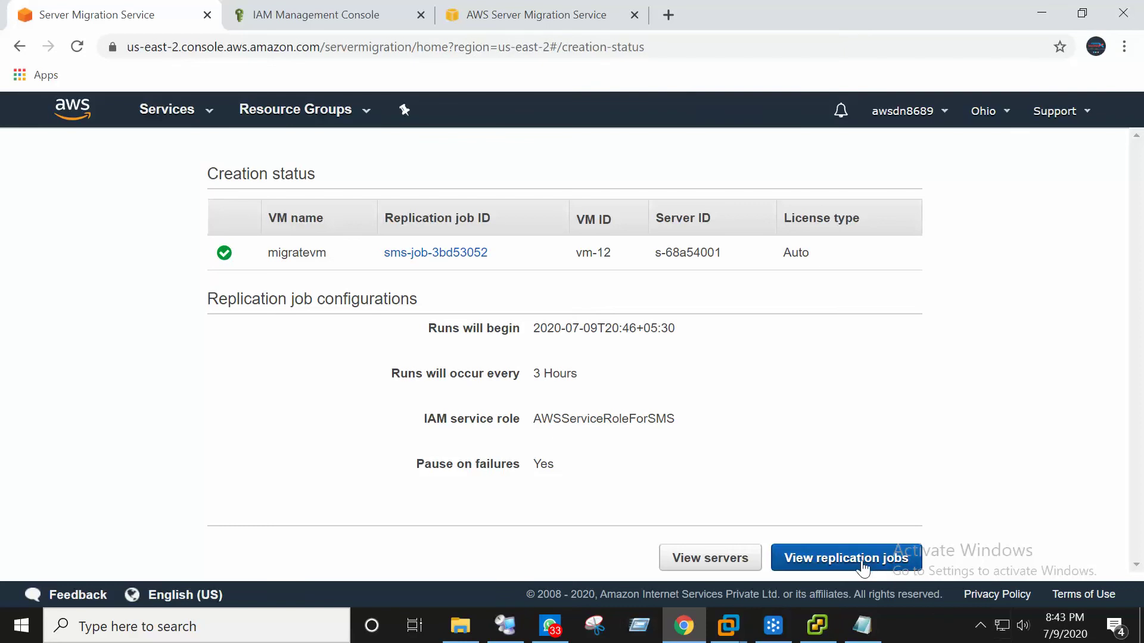
Open the replication jobs list and refresh it to check the state of the migratevm job.
click(816, 560)
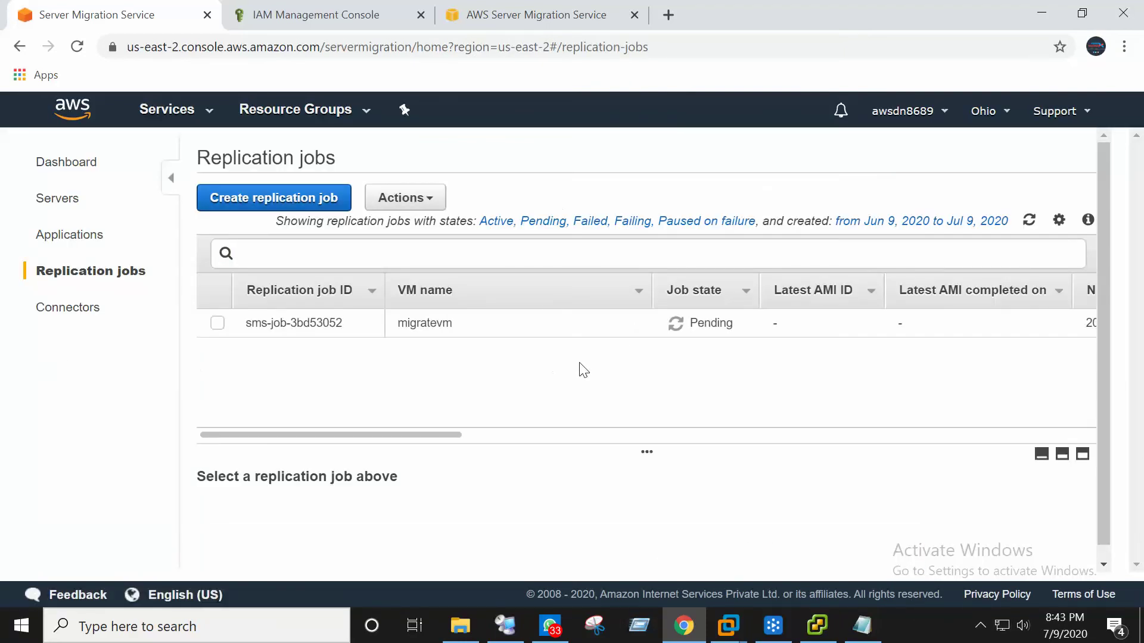
click(1027, 223)
click(1027, 223)
Open the EC2 console in place of the IAM page and view the instances in the Ohio region.
click(528, 17)
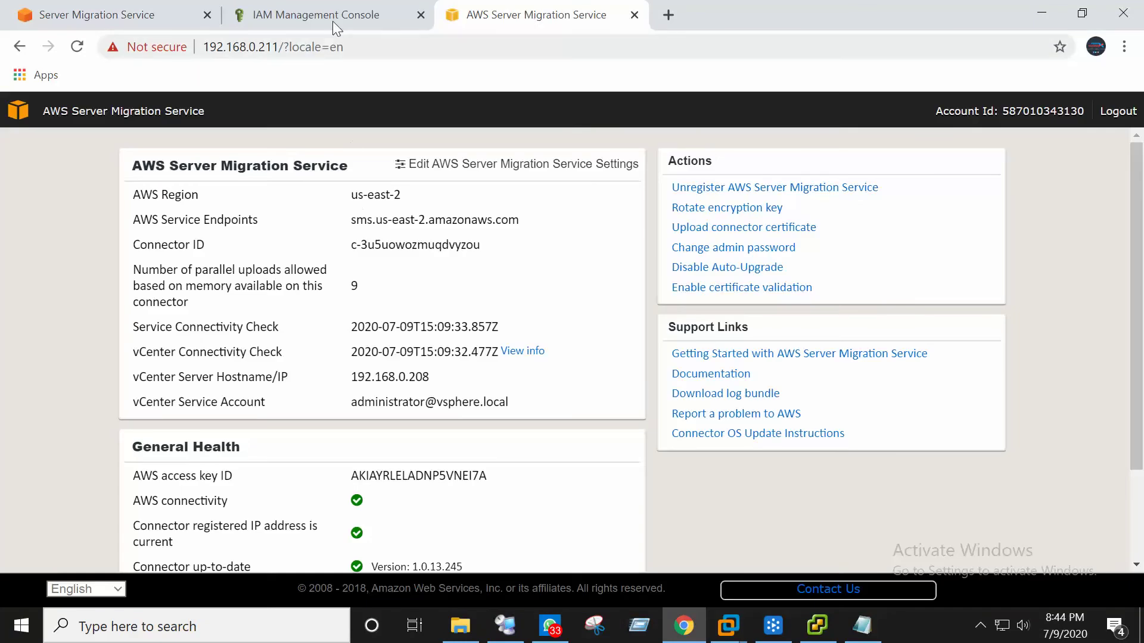
click(301, 14)
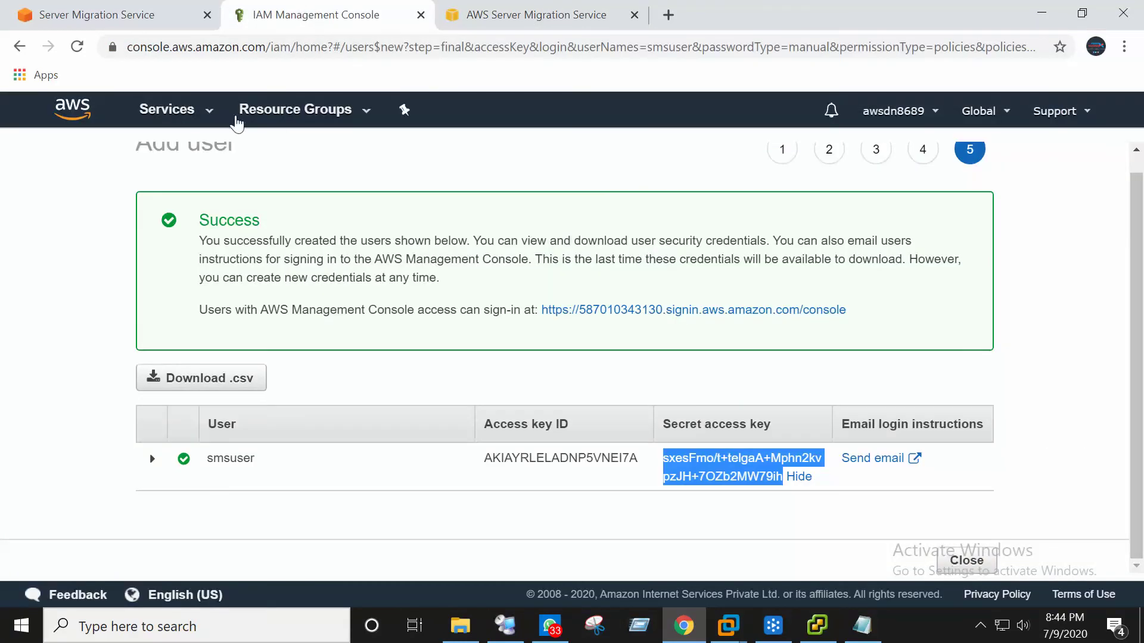
click(208, 113)
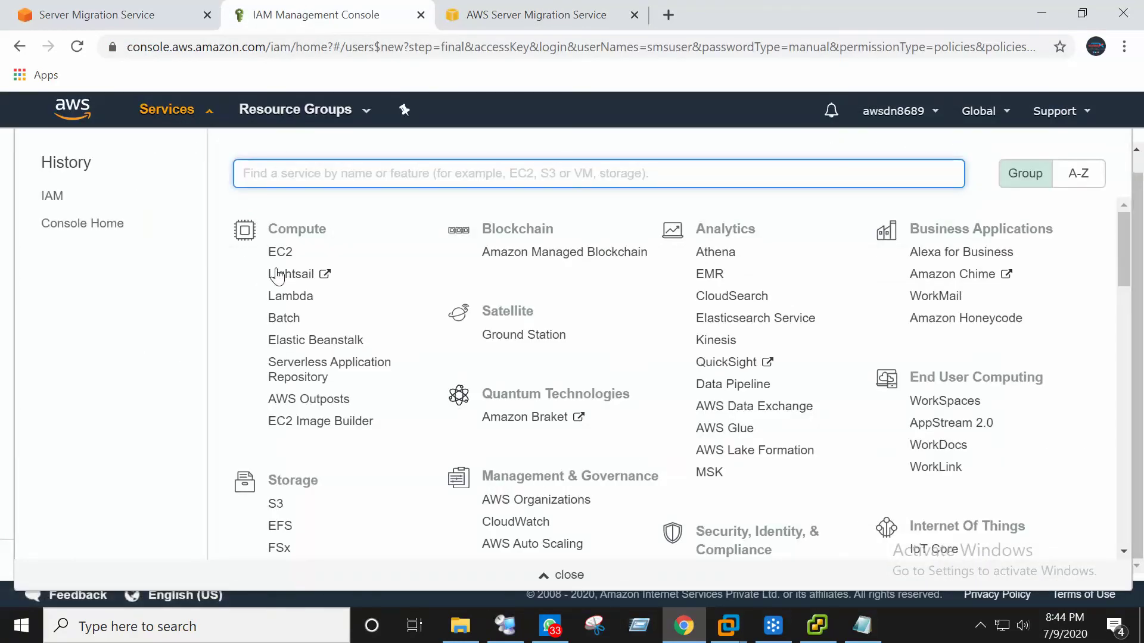
click(286, 253)
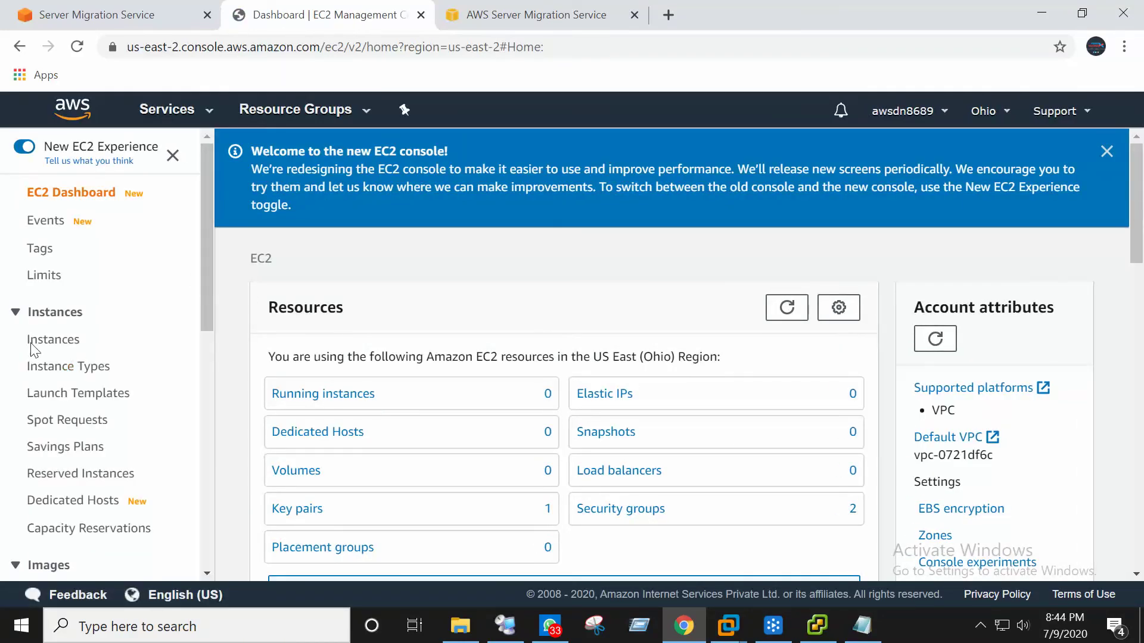
click(59, 340)
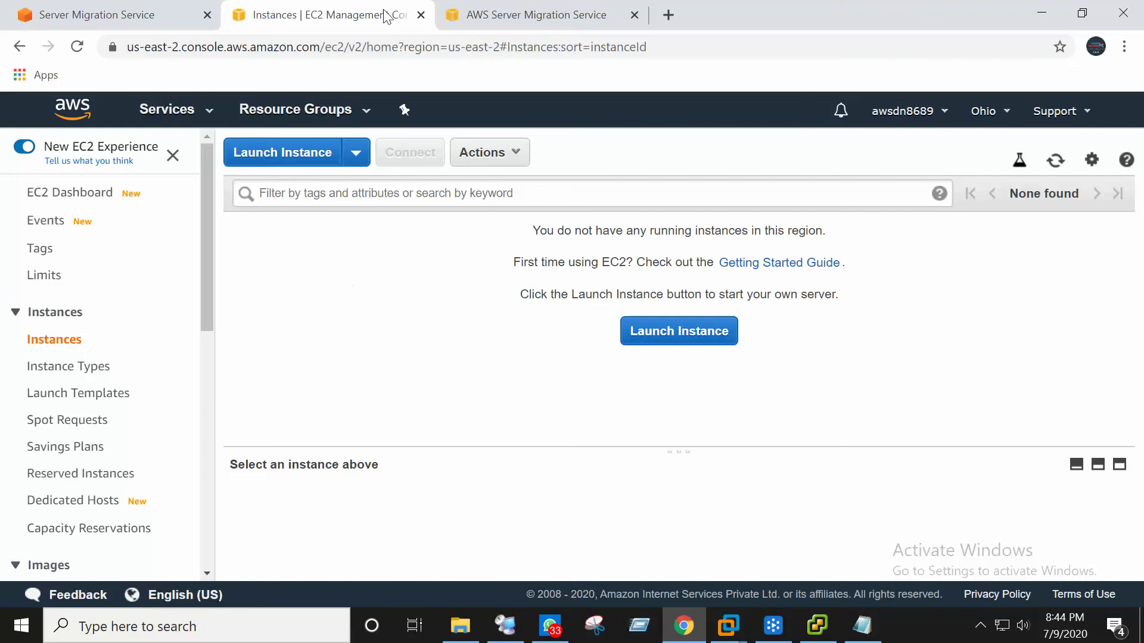
Return to the replication jobs list, refresh it, and check the migratevm job's next run start time and the available job actions.
click(171, 27)
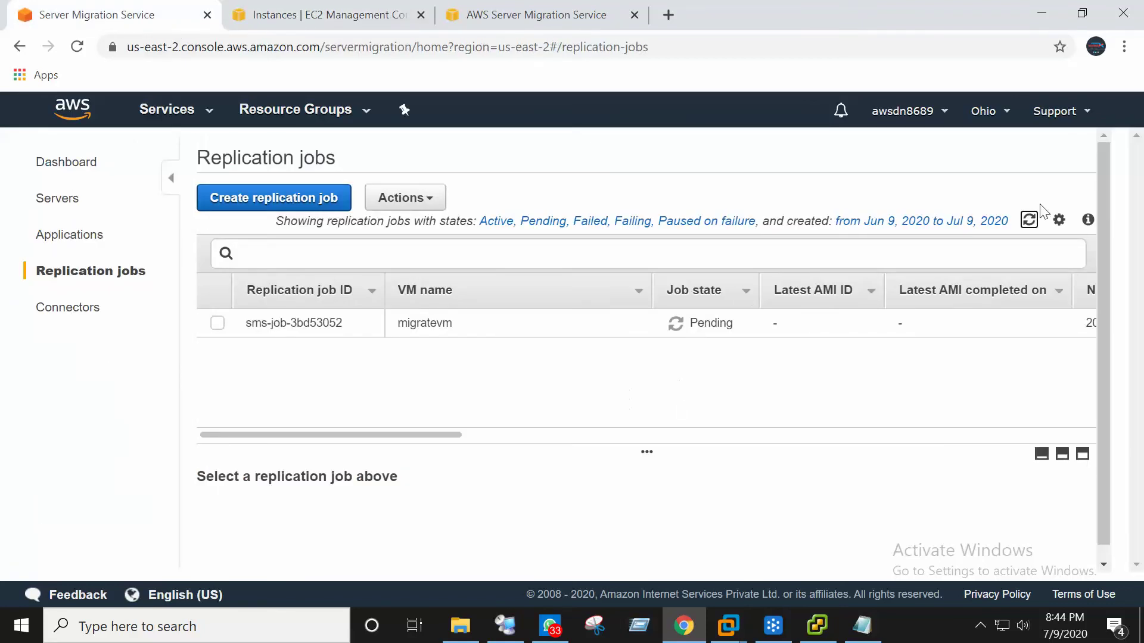
click(1029, 221)
drag(386, 432, 435, 454)
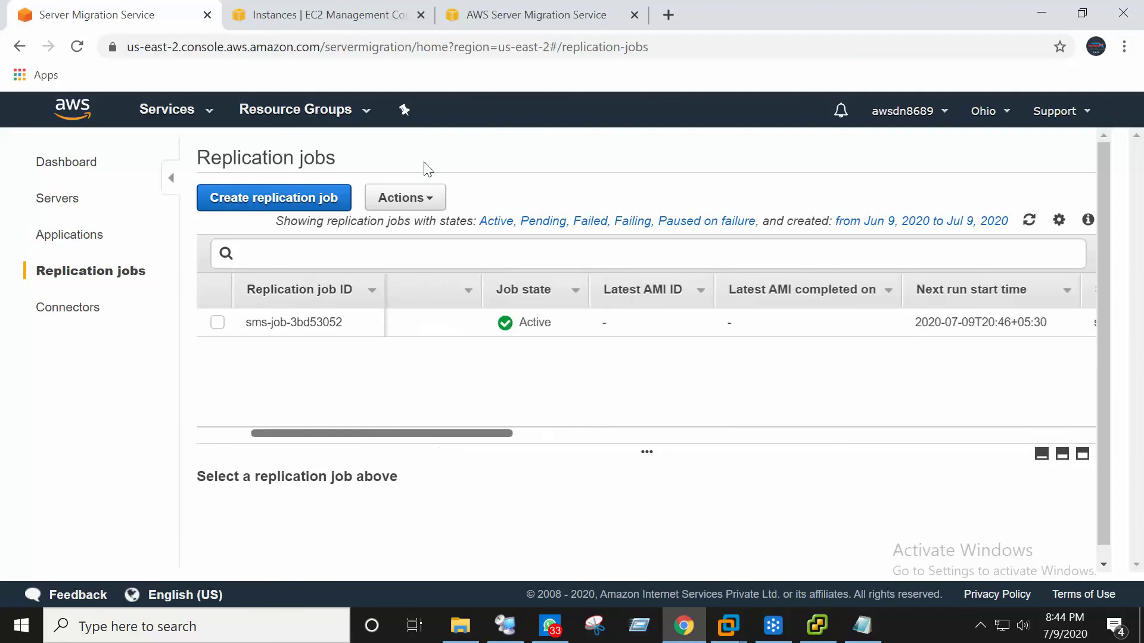
click(408, 197)
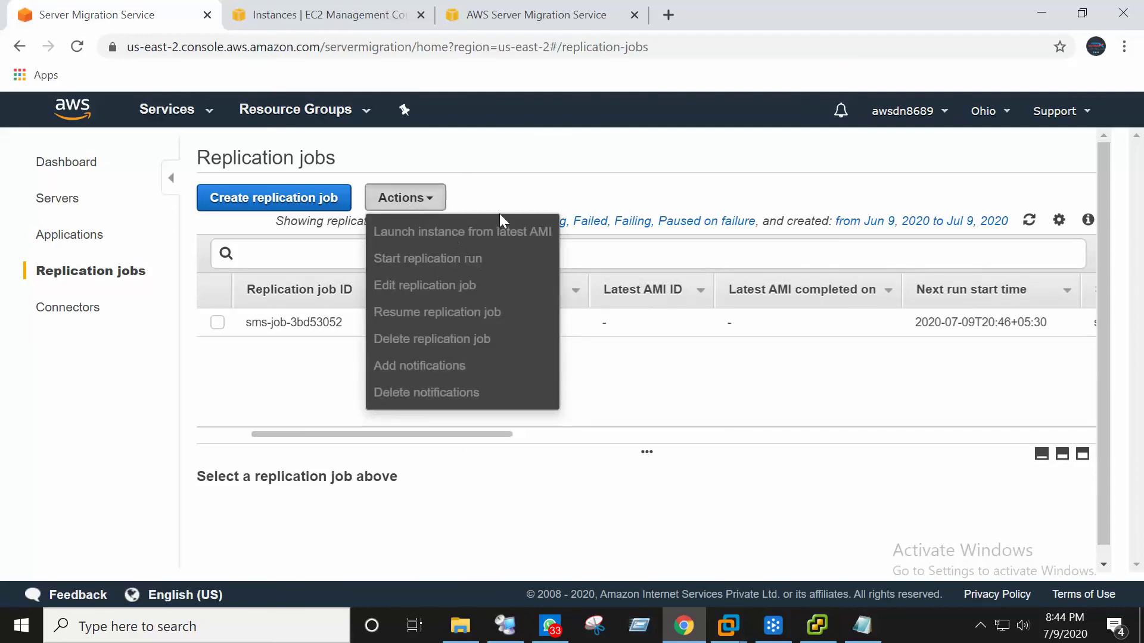
Close the job actions list and refresh the replication jobs to check the migratevm job's state.
click(608, 171)
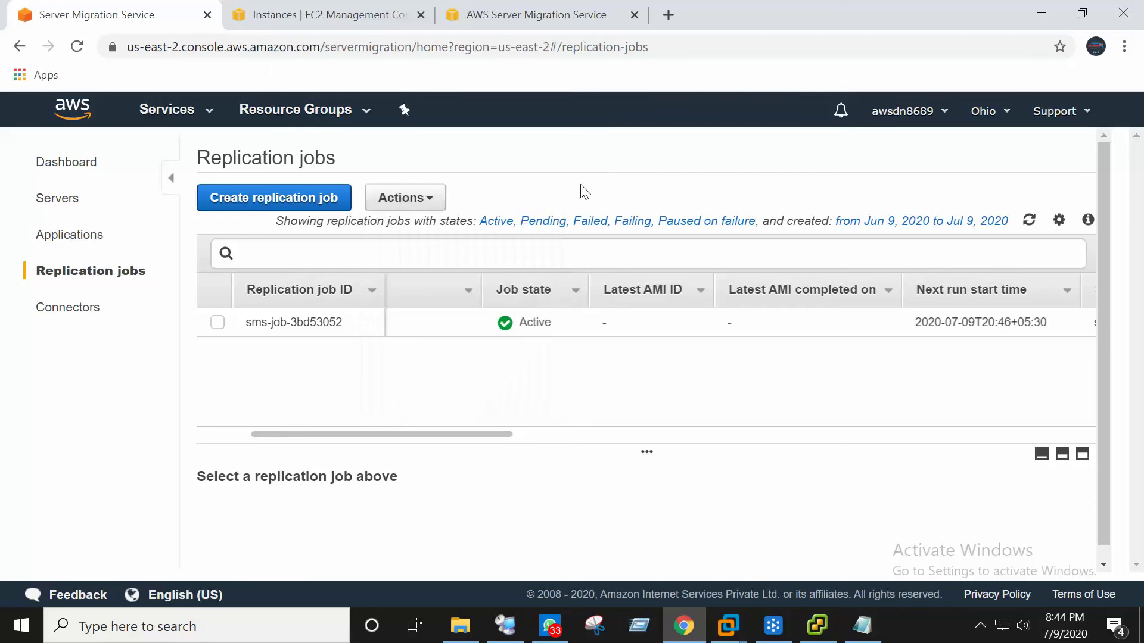
click(1029, 221)
click(1029, 221)
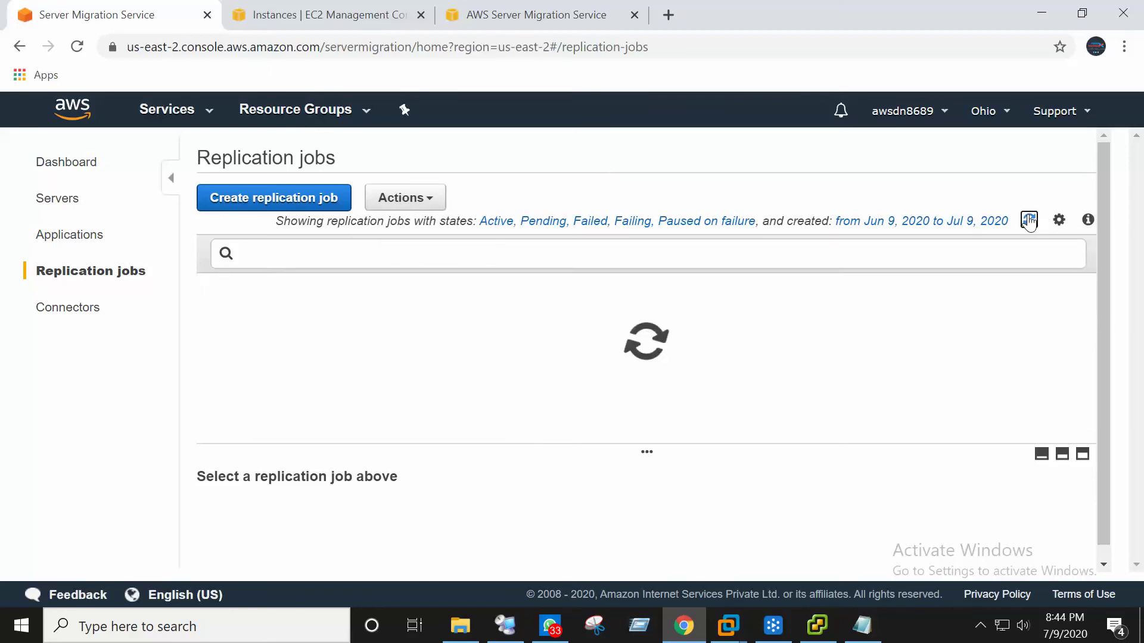
Glance at the connector's overview page, and repeatedly refresh the EC2 instances list for the Ohio region to check for a migrated instance.
click(498, 17)
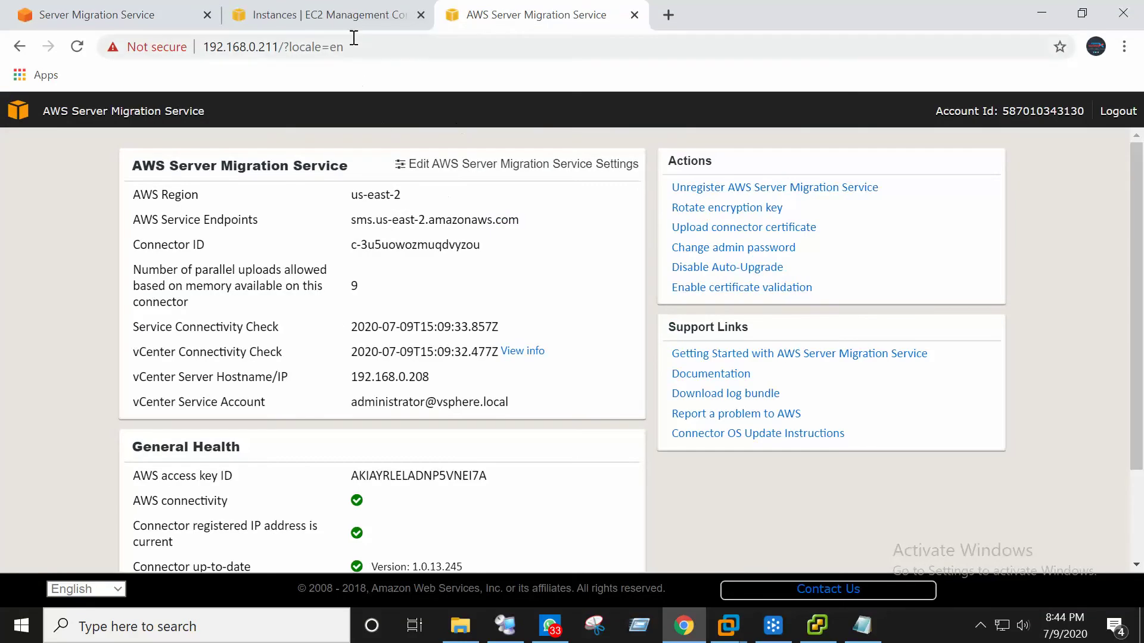
click(352, 16)
click(1056, 164)
click(1056, 162)
click(1056, 162)
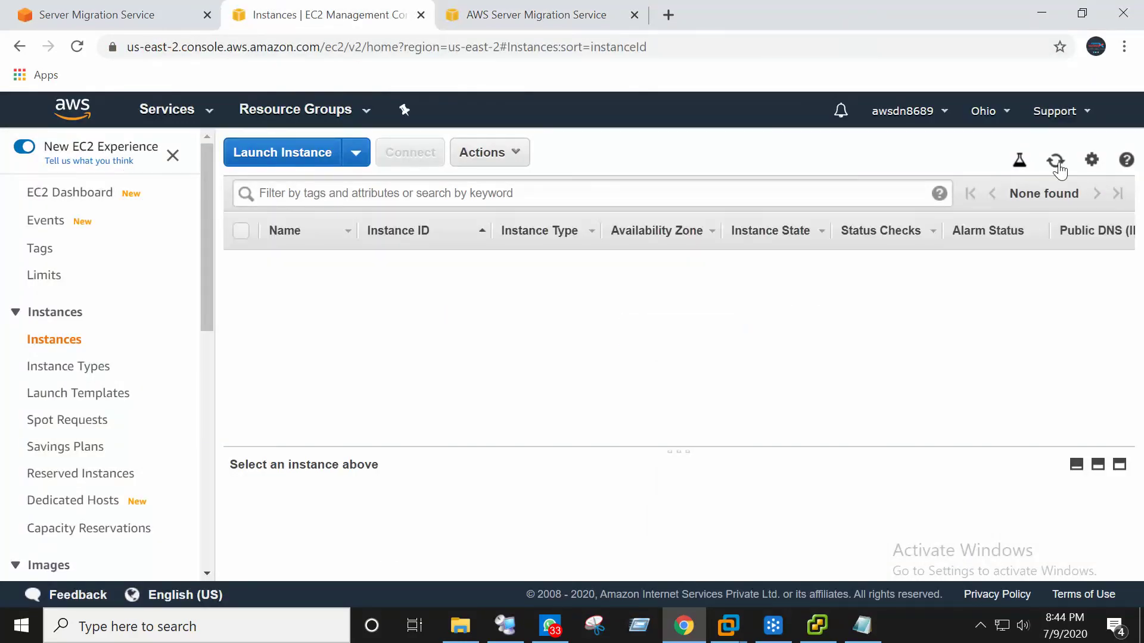
click(1056, 162)
click(1056, 162)
click(1057, 162)
click(1056, 162)
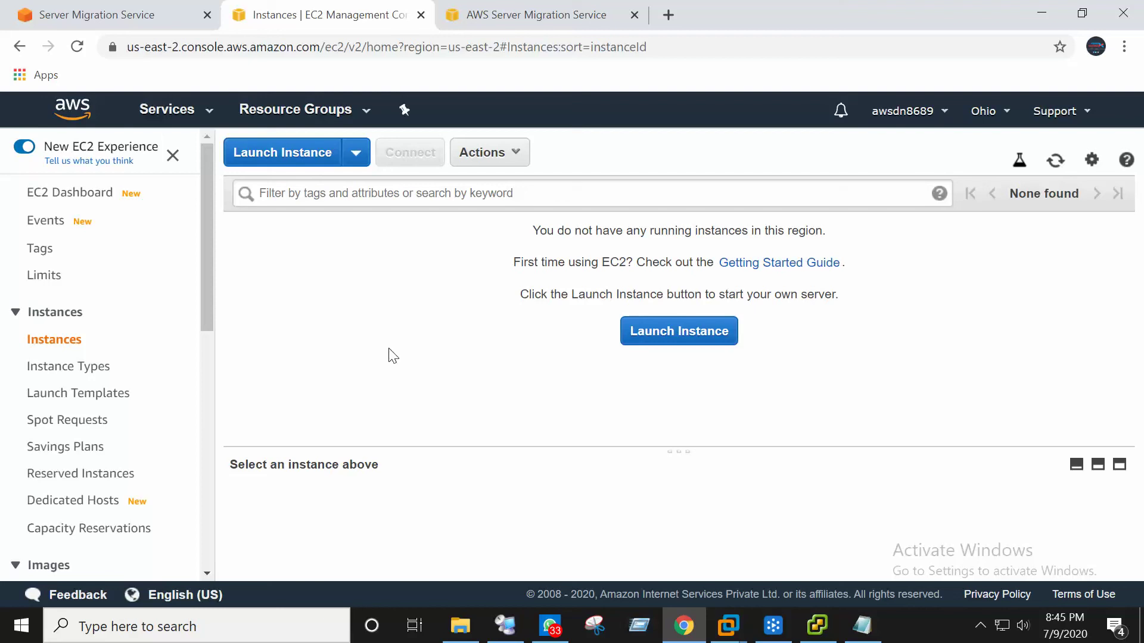
Return to the Server Migration Service console and review the imported servers and the applications, ending on the servers list.
click(125, 17)
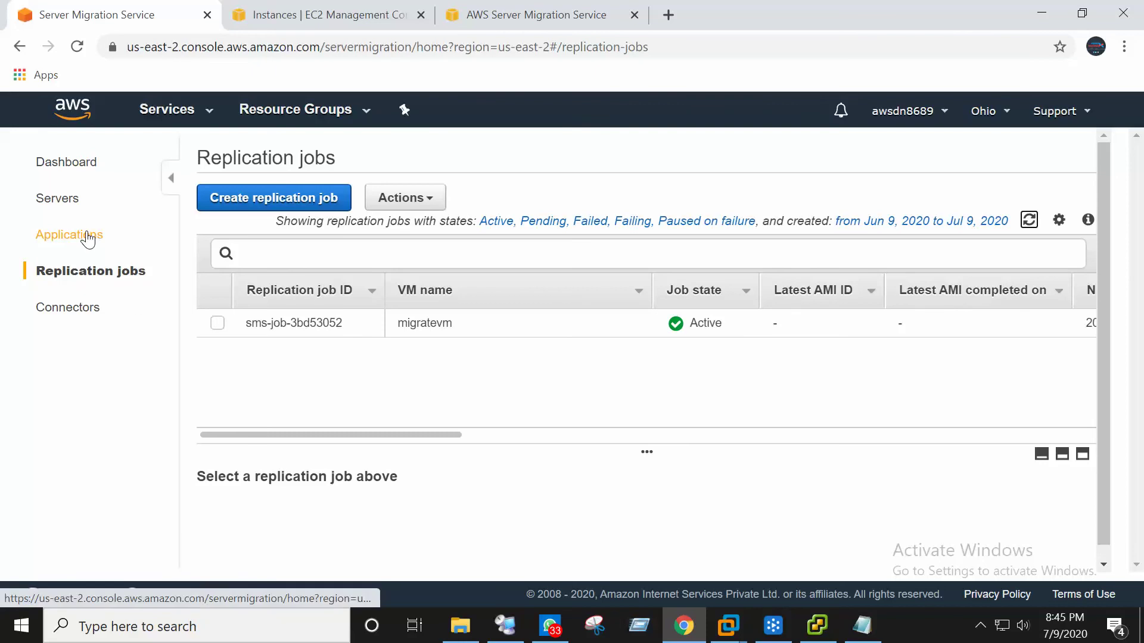
click(60, 202)
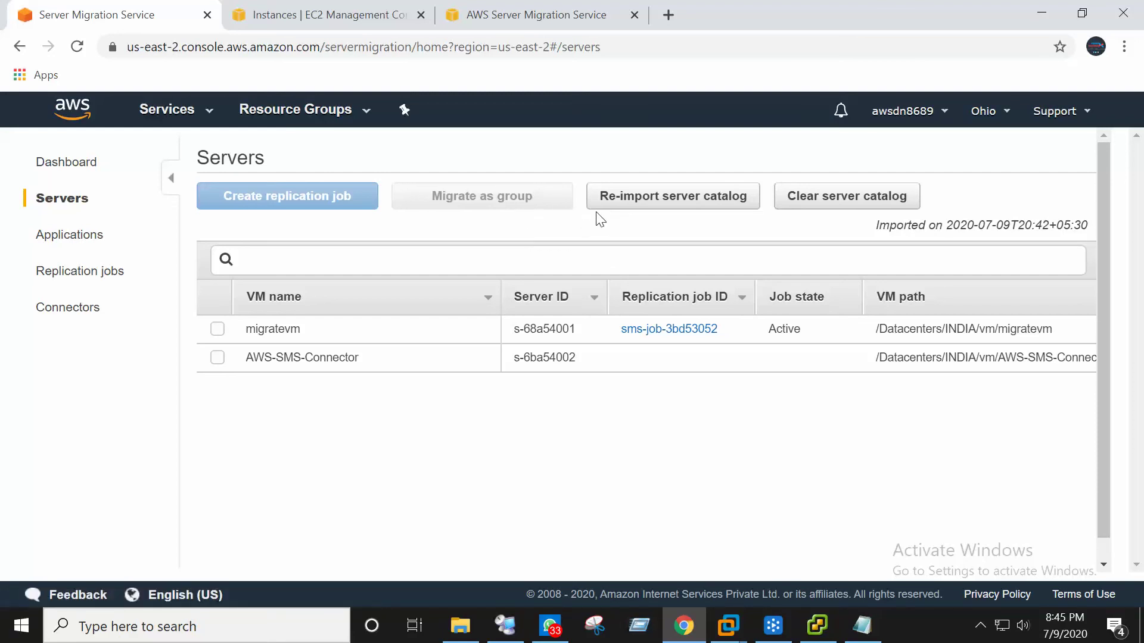
click(64, 240)
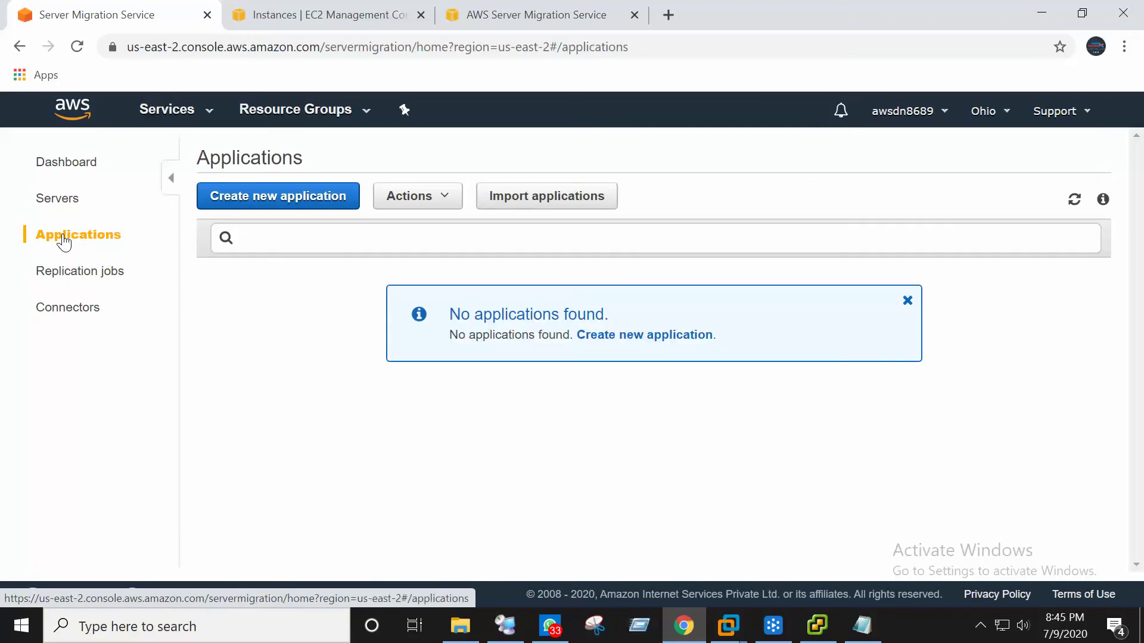
click(68, 201)
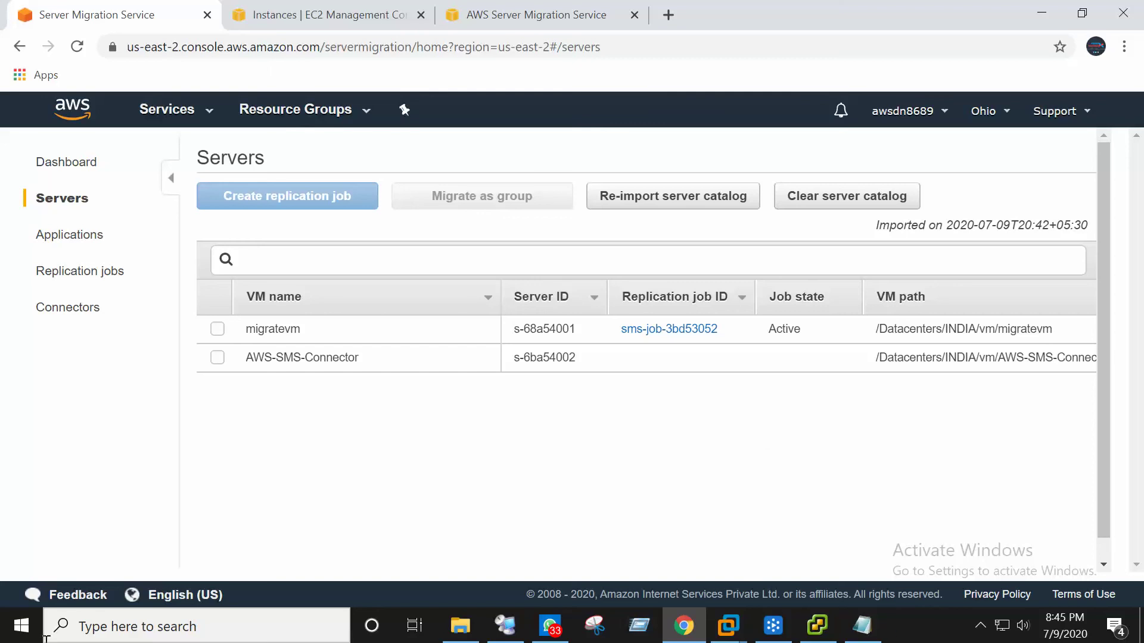
click(980, 625)
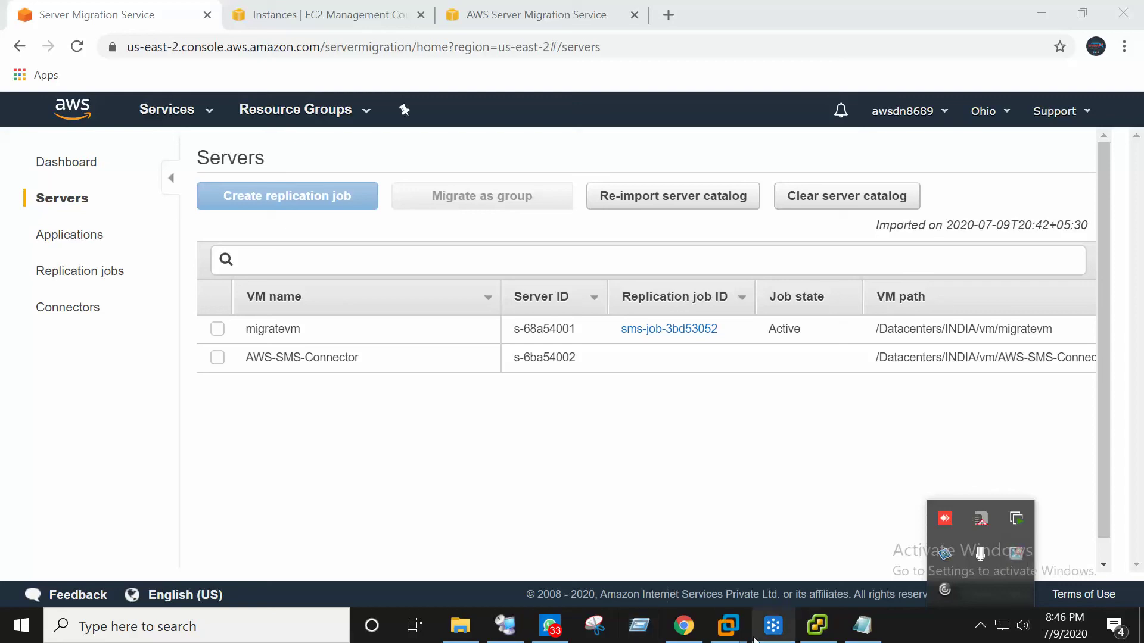
mouse_move(737, 634)
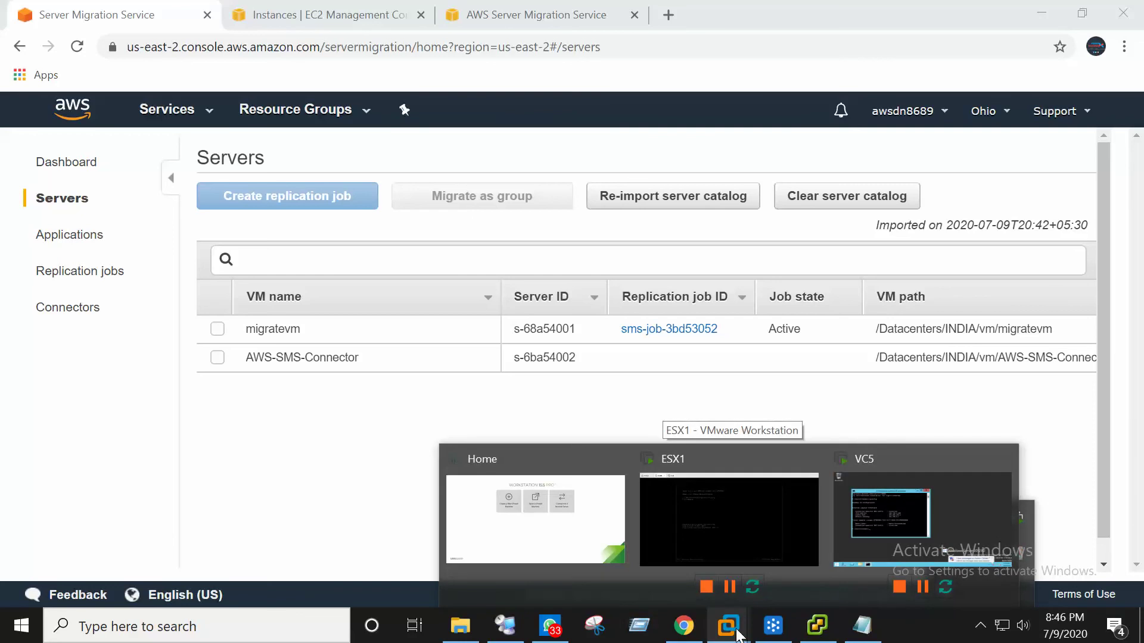
click(21, 626)
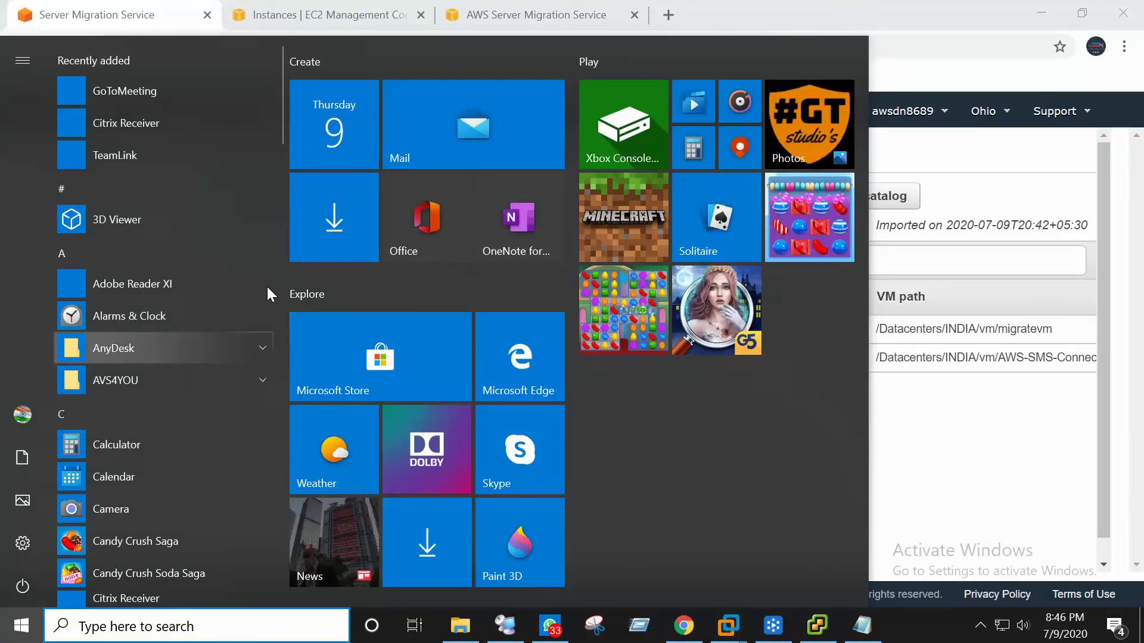
Switch to File Explorer, view the local computer's system properties, and close them.
click(463, 629)
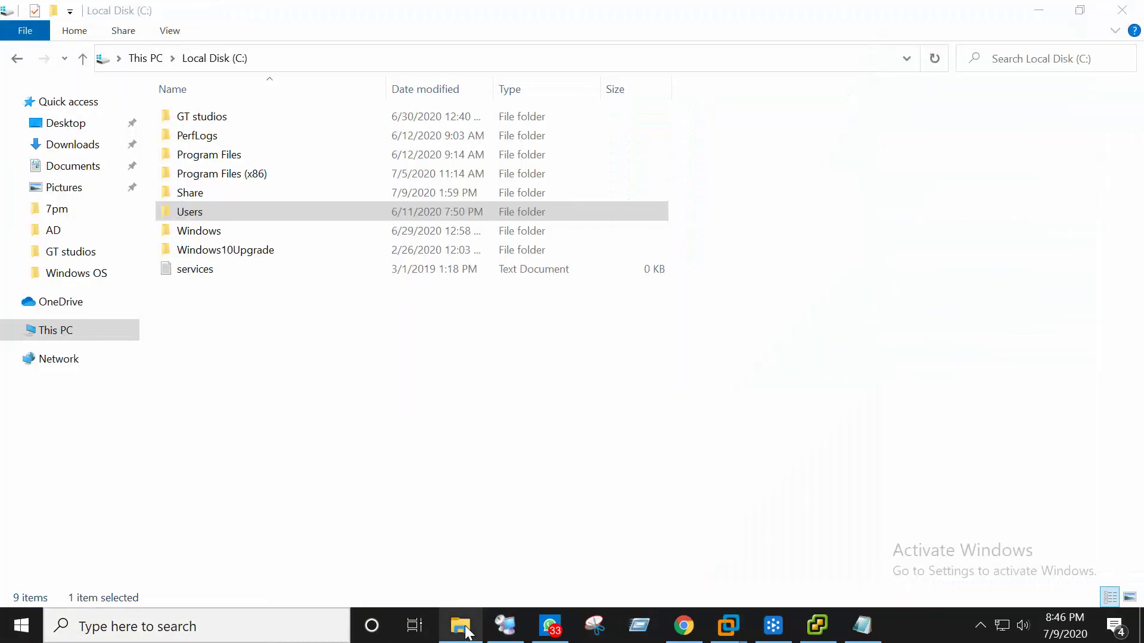
right_click(78, 331)
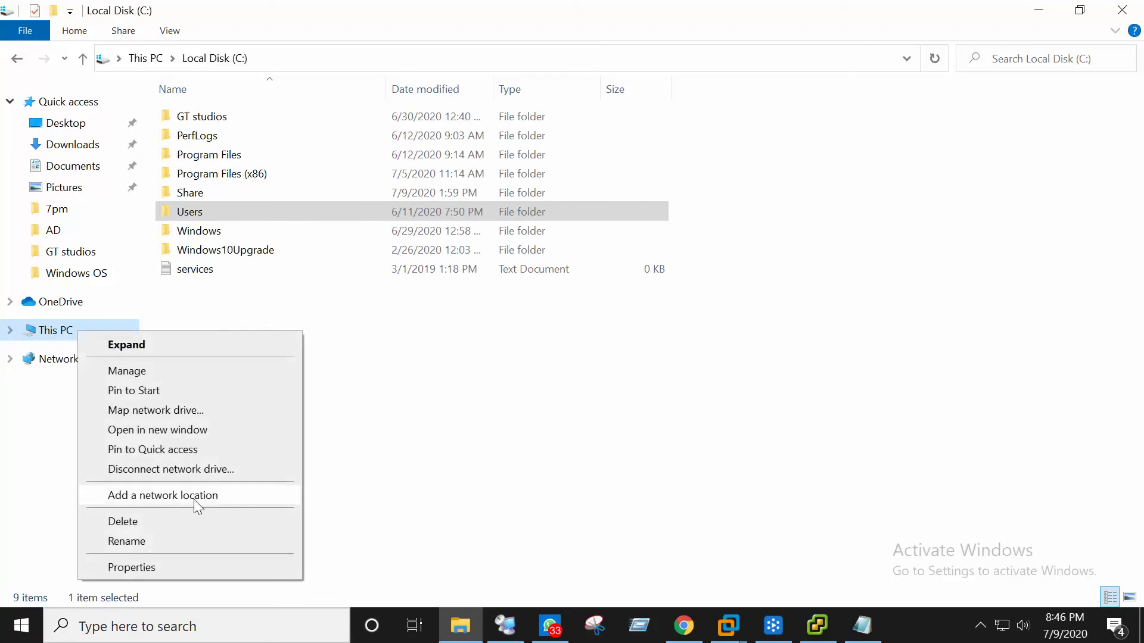
click(191, 563)
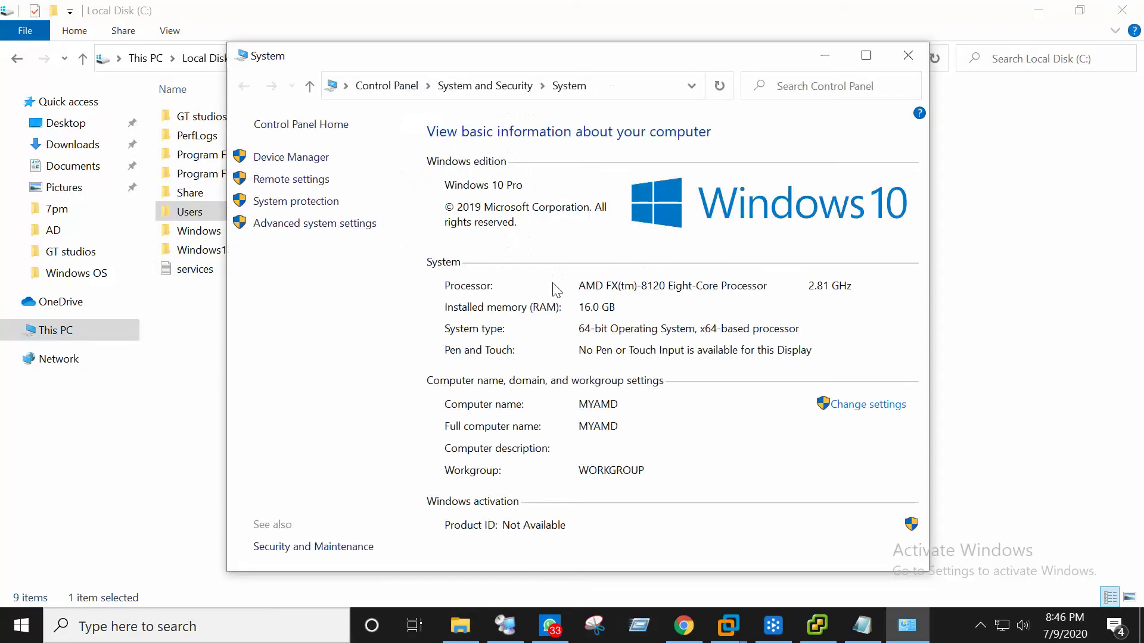
click(906, 63)
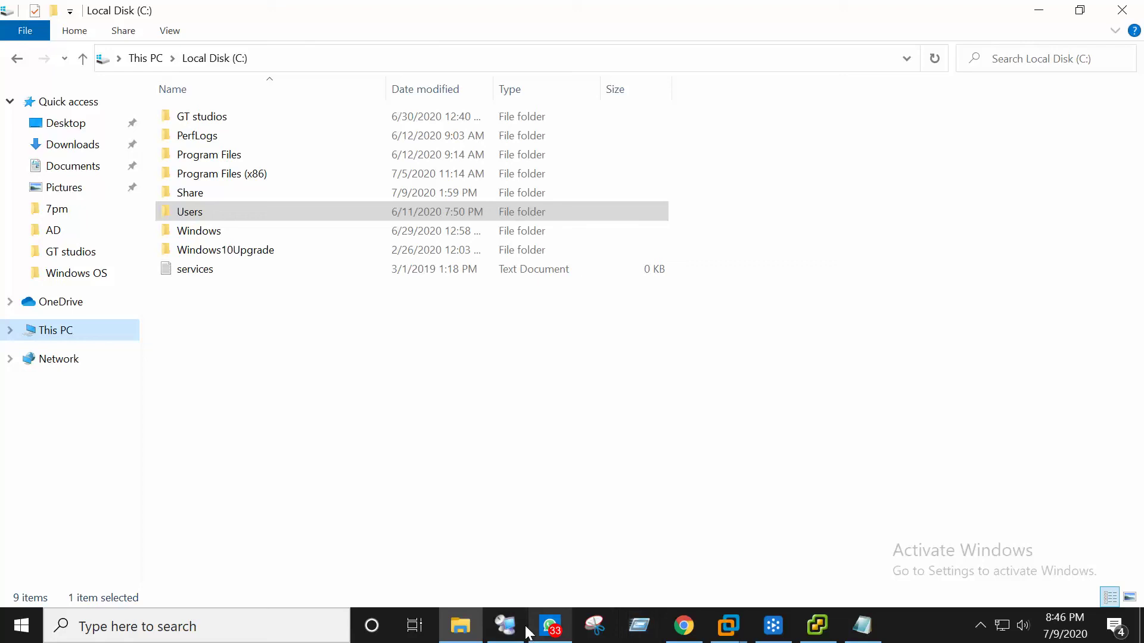
Switch to Remote Desktop Connection Manager, view the AD server's system properties, and close the windows opened there.
click(505, 626)
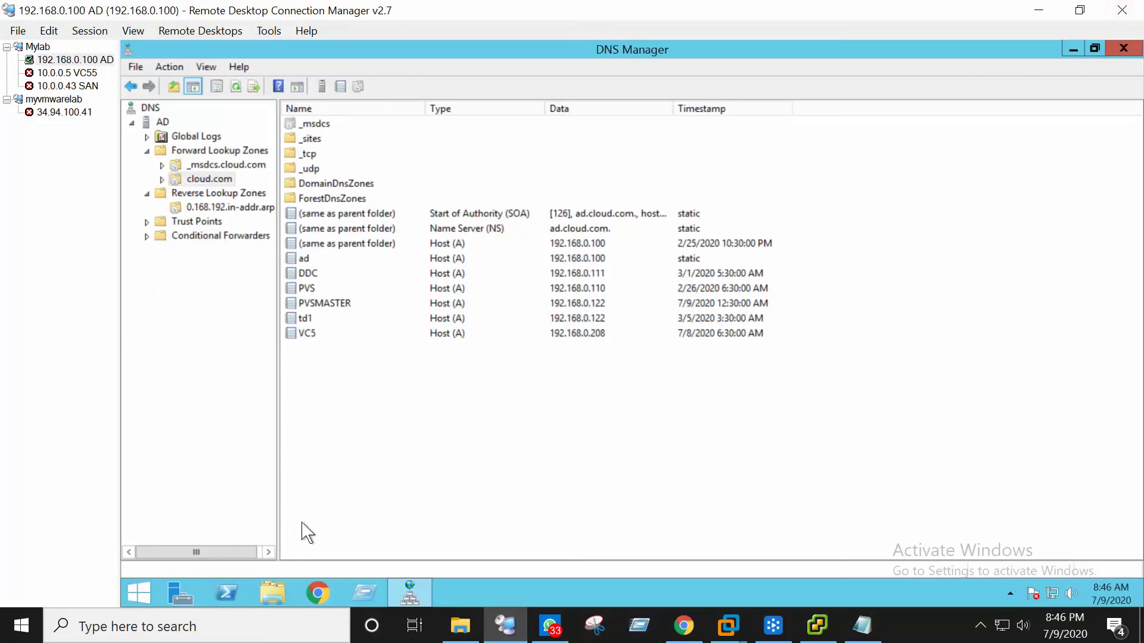
click(274, 591)
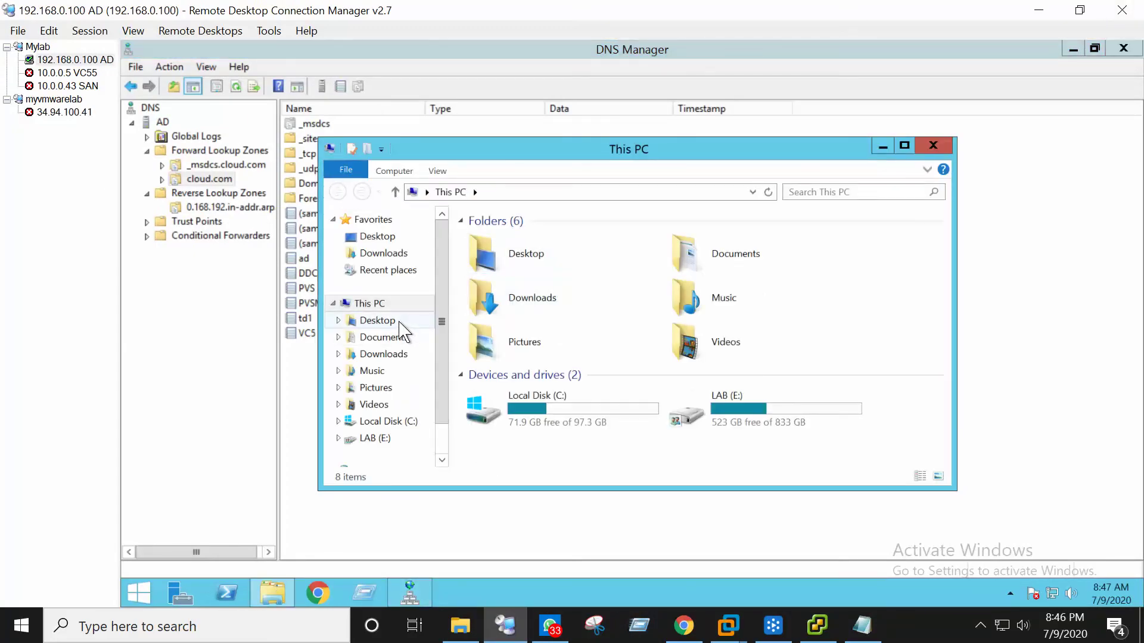
click(400, 323)
right_click(399, 323)
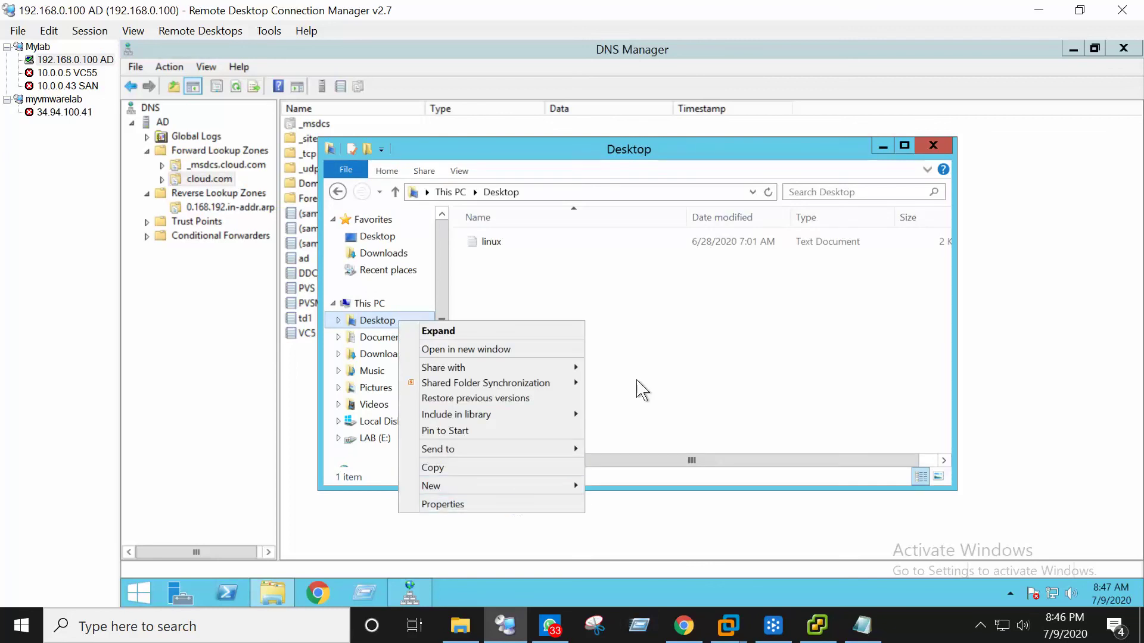
click(667, 357)
right_click(370, 303)
click(463, 469)
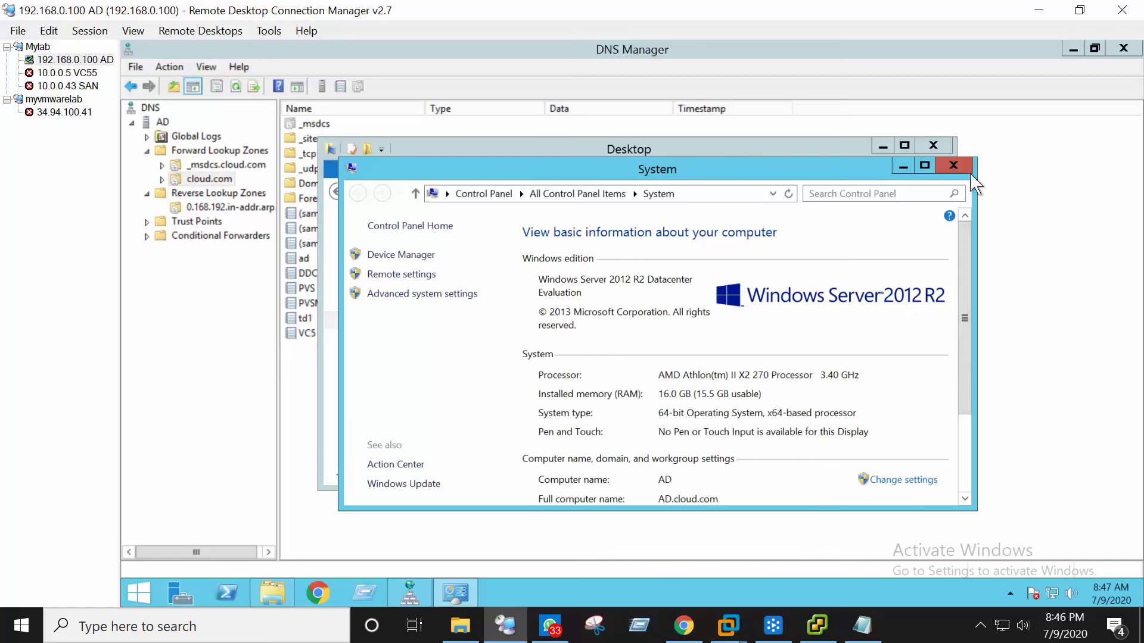
click(953, 166)
click(943, 153)
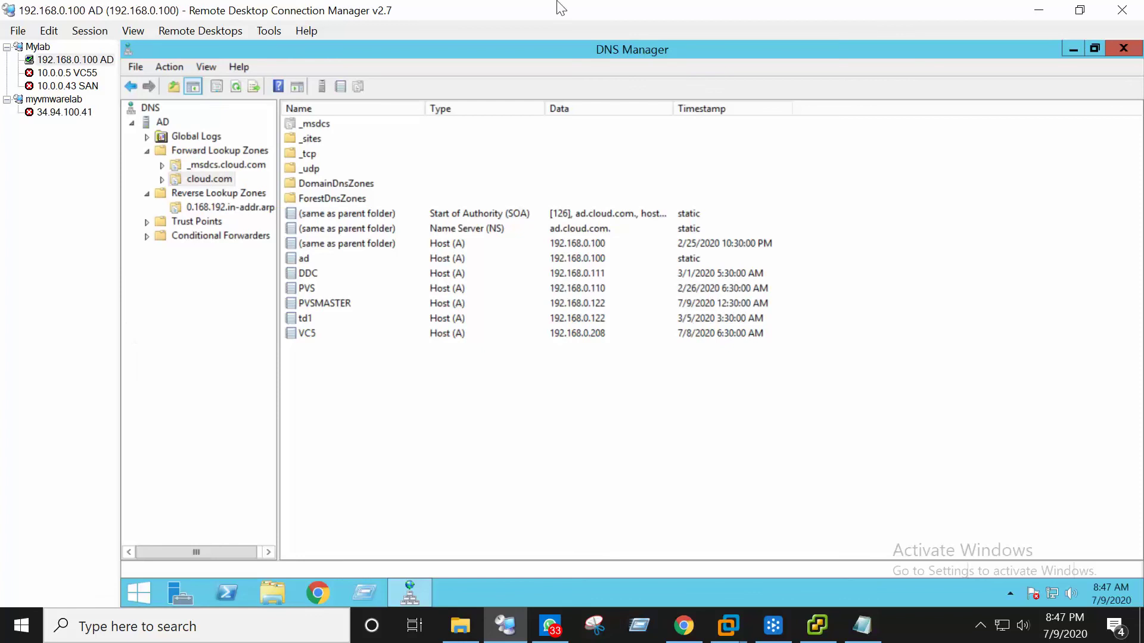
Switch back to Chrome, glance at the connector page, and refresh the EC2 instances list.
click(682, 627)
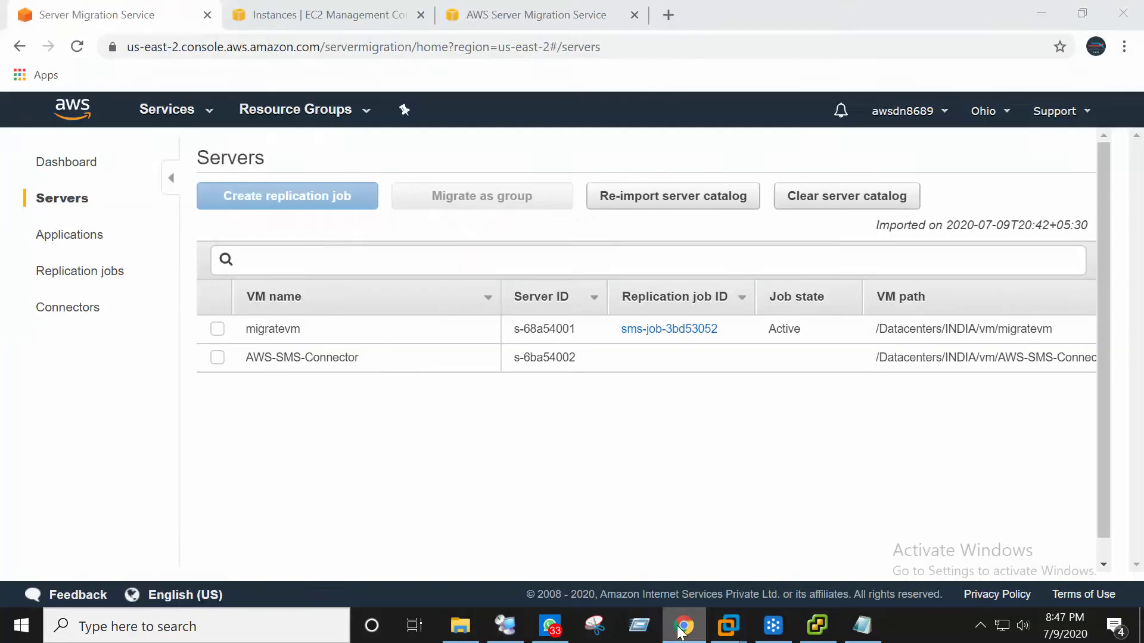
click(518, 23)
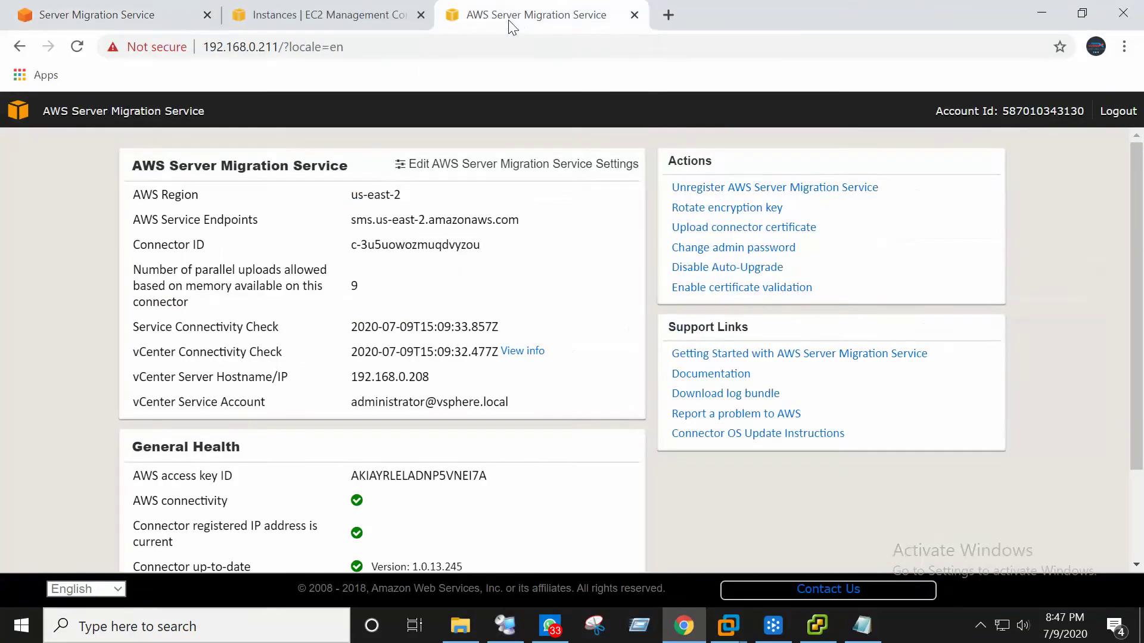
click(341, 17)
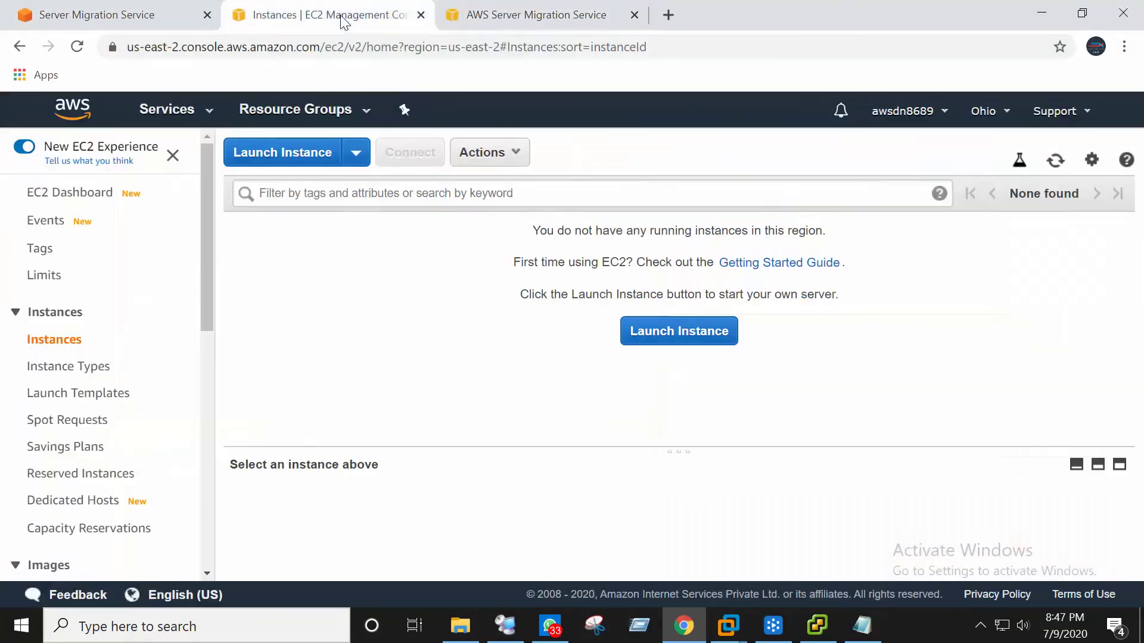
click(1055, 160)
click(986, 628)
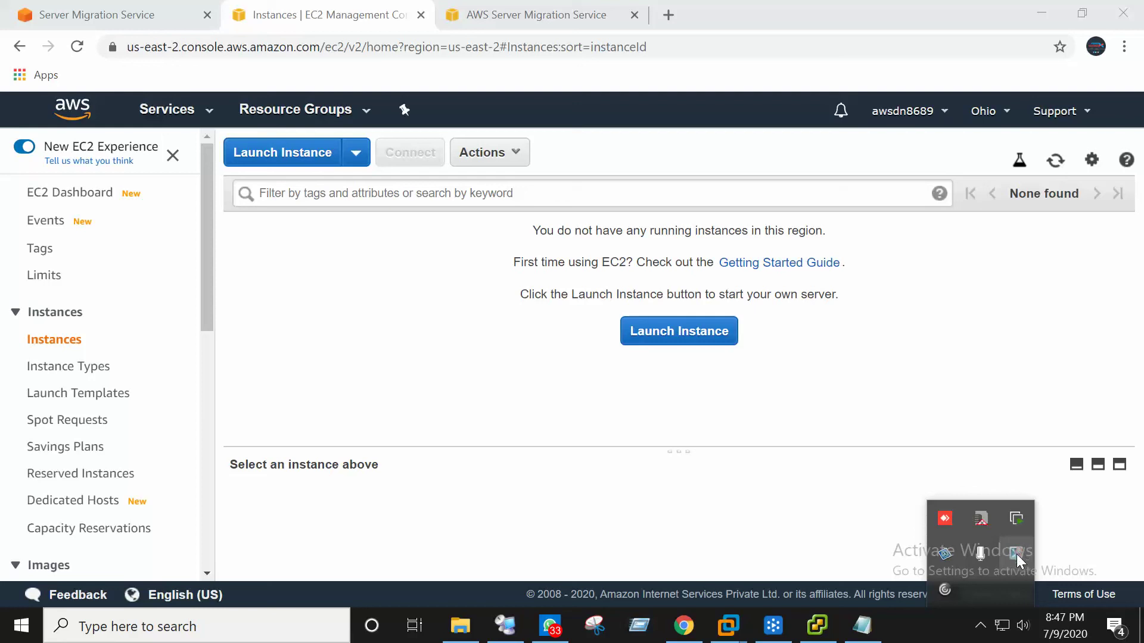
click(849, 451)
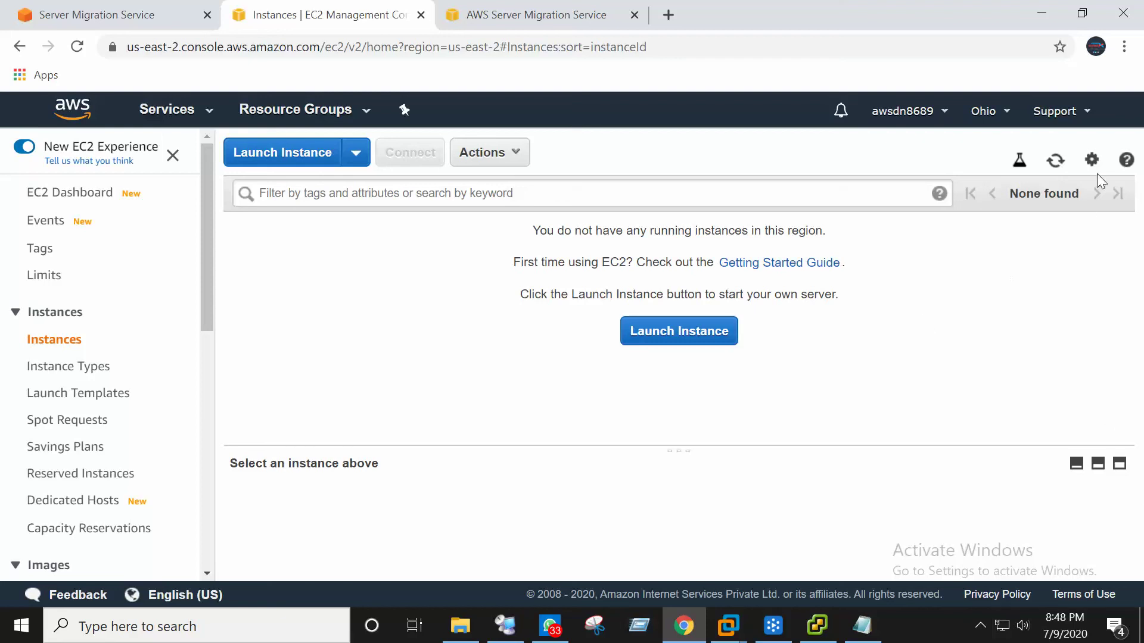
Refresh the EC2 instances list again and return to the Server Migration Service servers list.
click(1056, 160)
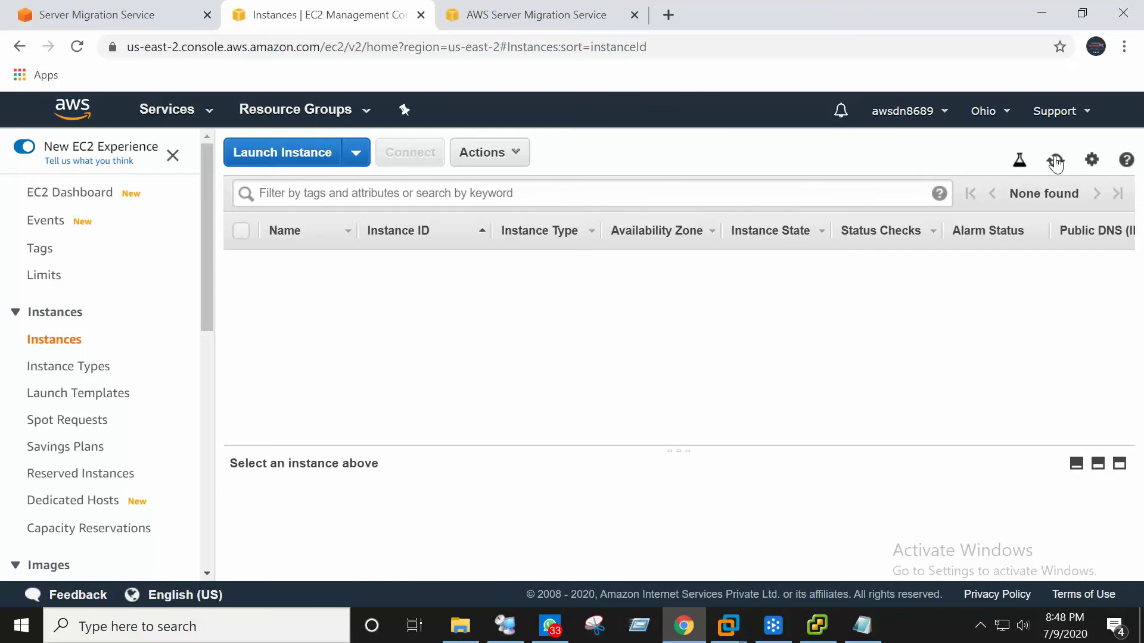
click(1056, 161)
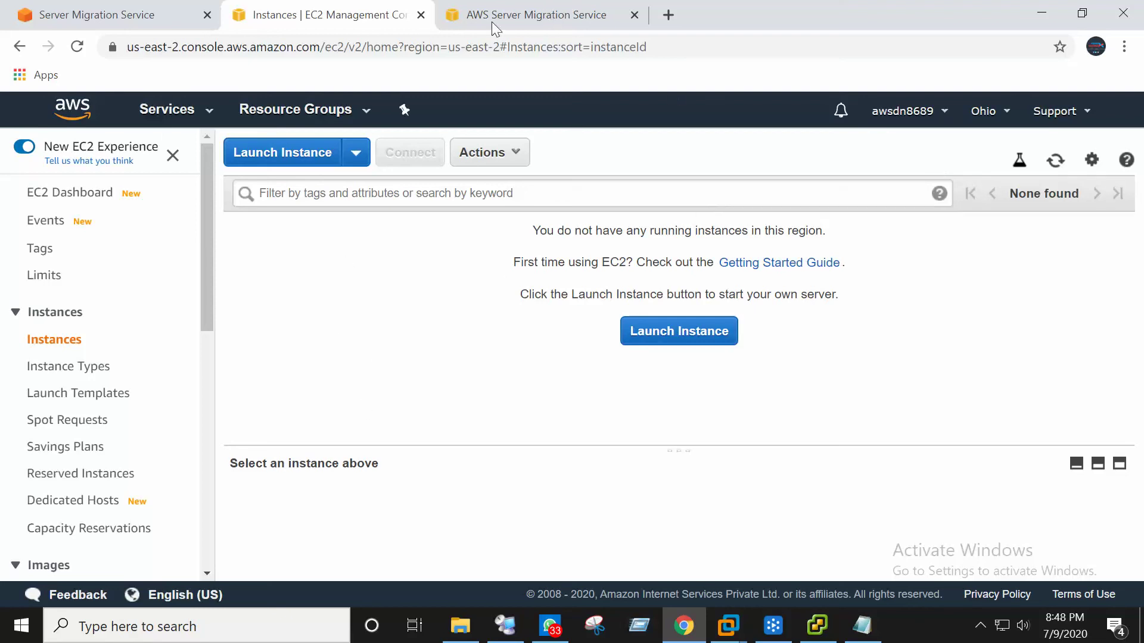
click(106, 24)
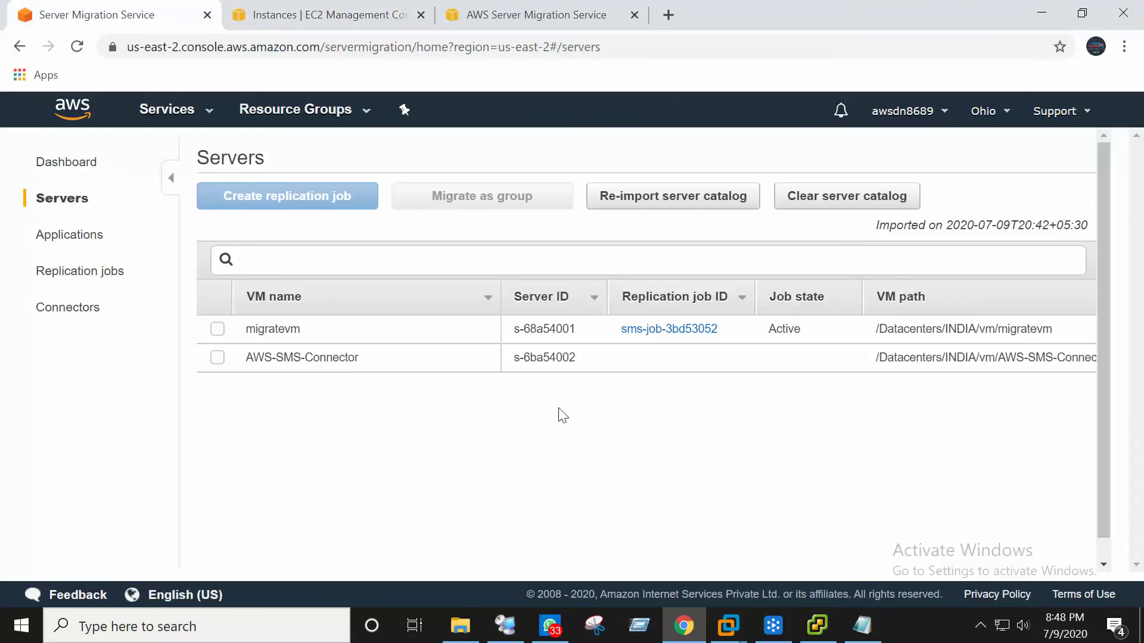